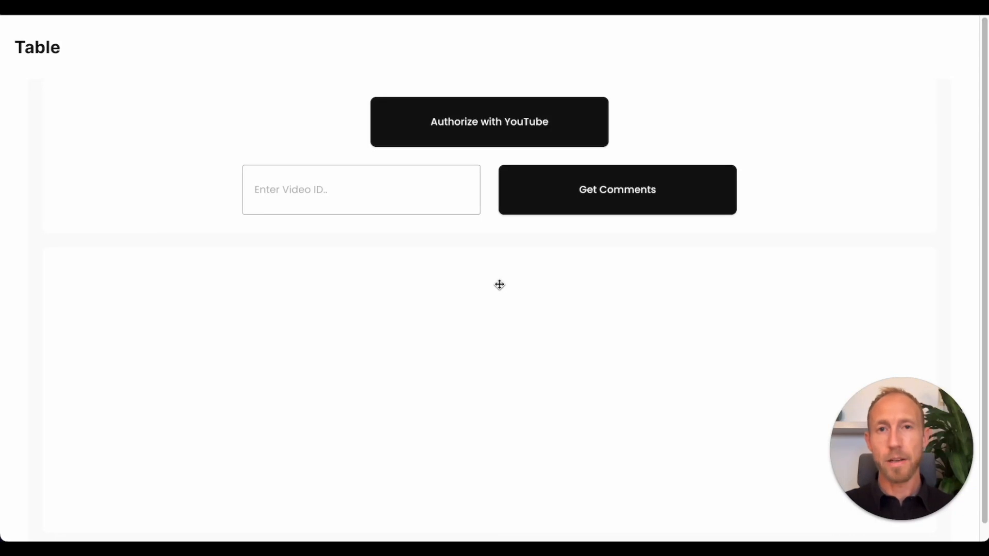
click(642, 83)
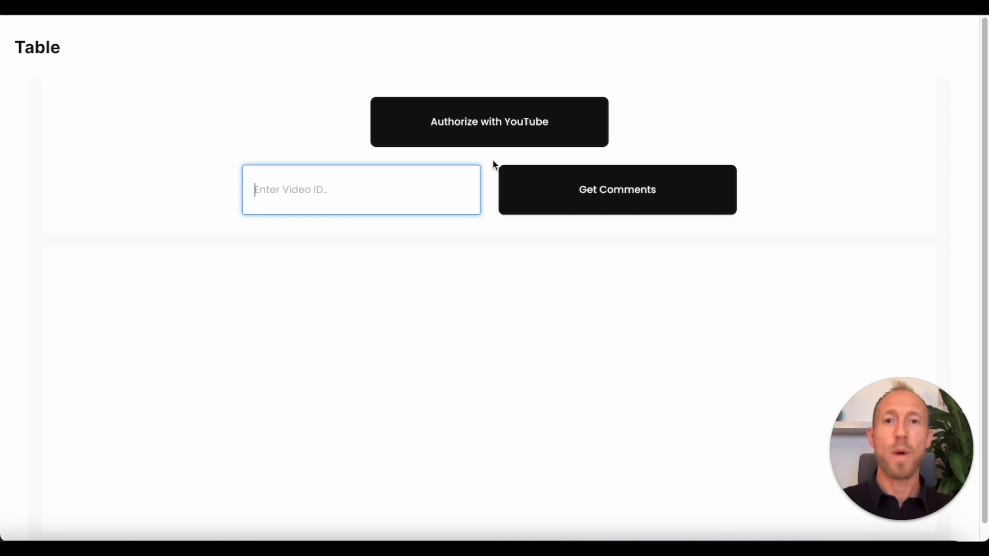
click(493, 153)
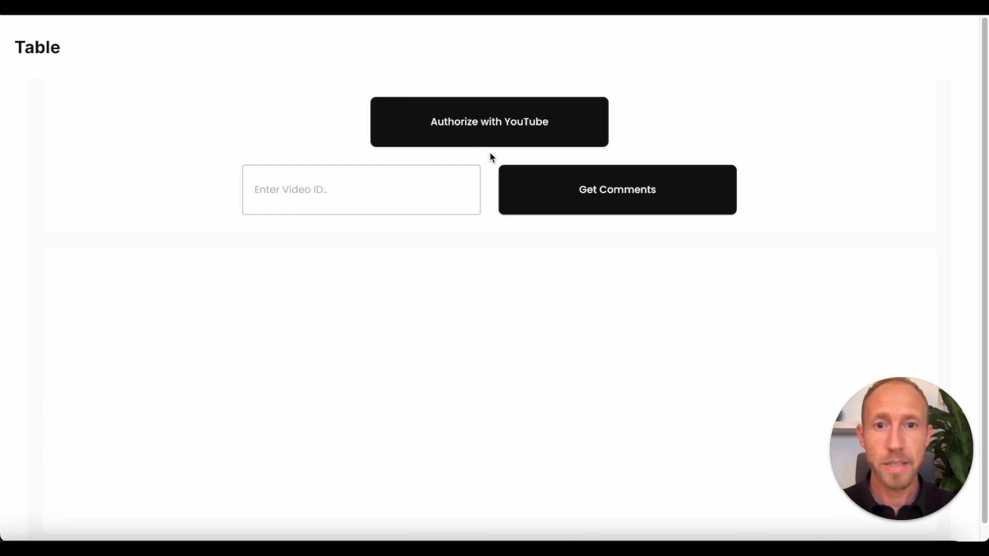
Switch to the Bubble workflow editor, open the YouTube authorization button's workflow and examine its external website destination URL, including the redirect page
click(398, 82)
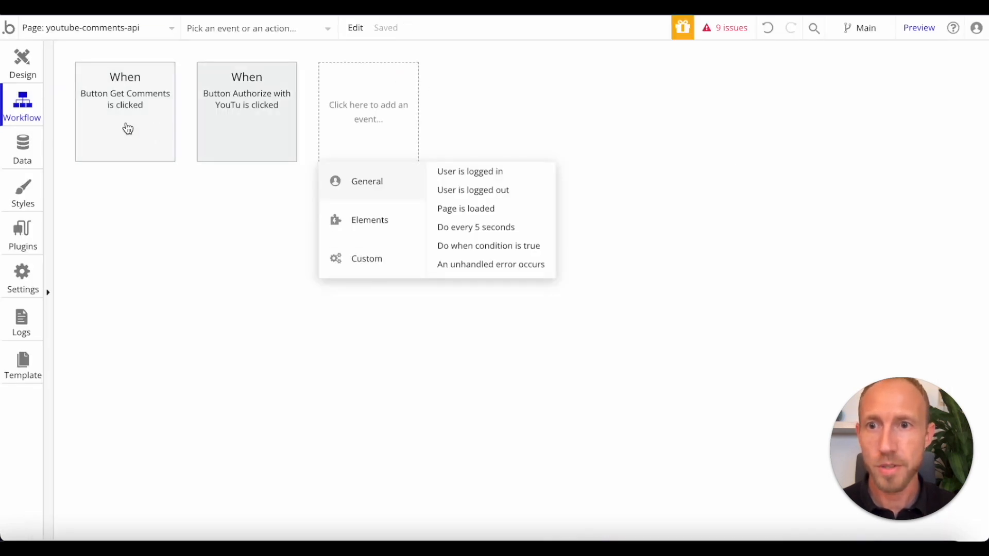
mouse_move(128, 127)
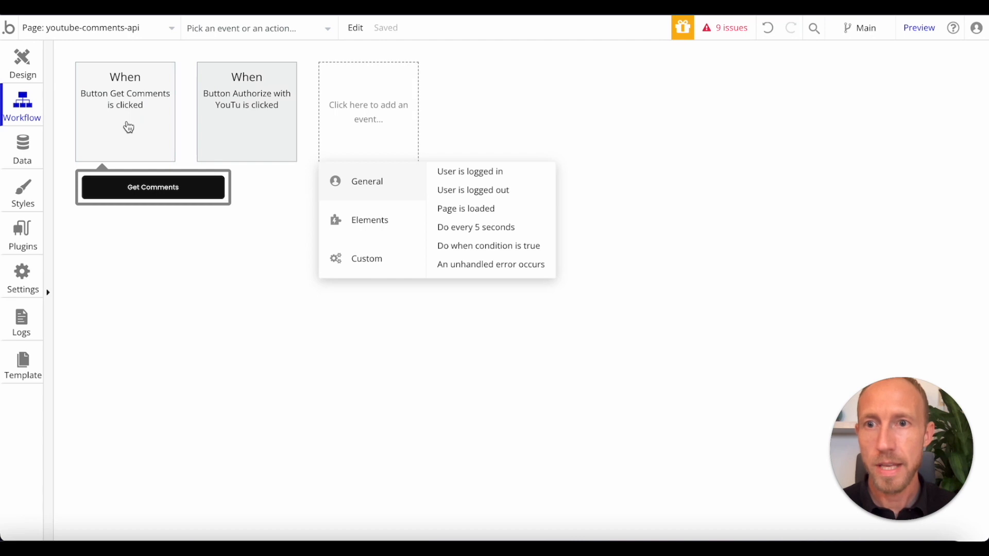
click(248, 118)
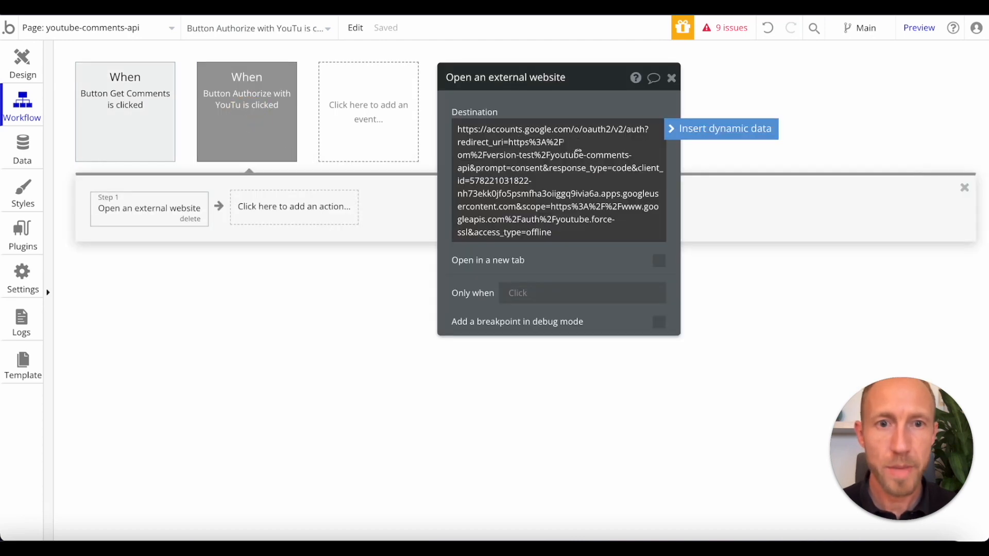
click(555, 157)
drag(567, 161, 471, 173)
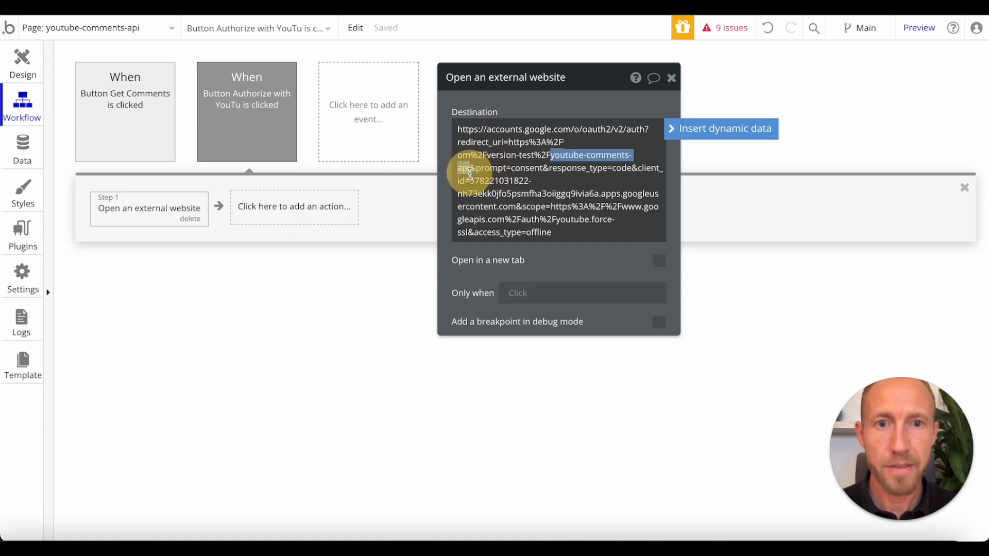
drag(504, 144, 551, 156)
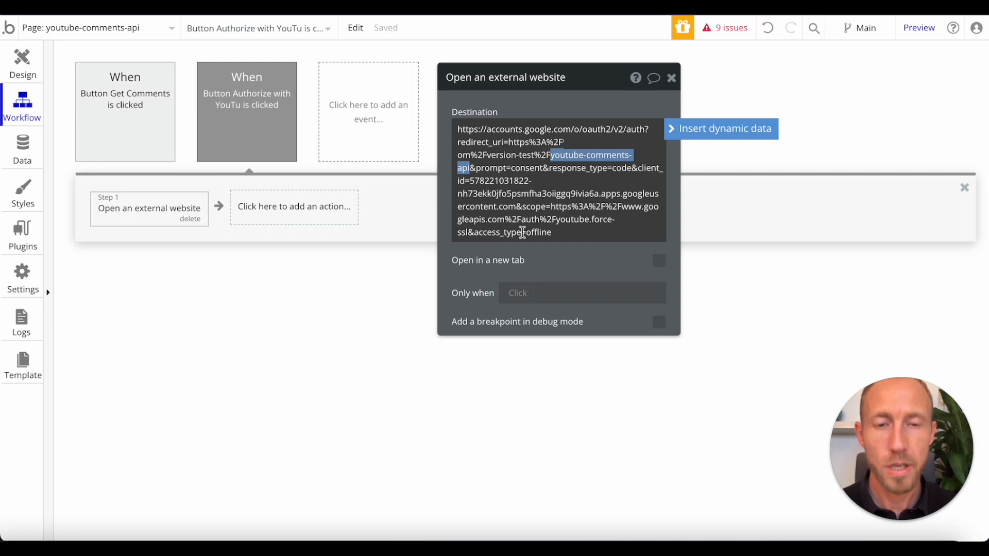
drag(477, 142, 562, 239)
click(569, 229)
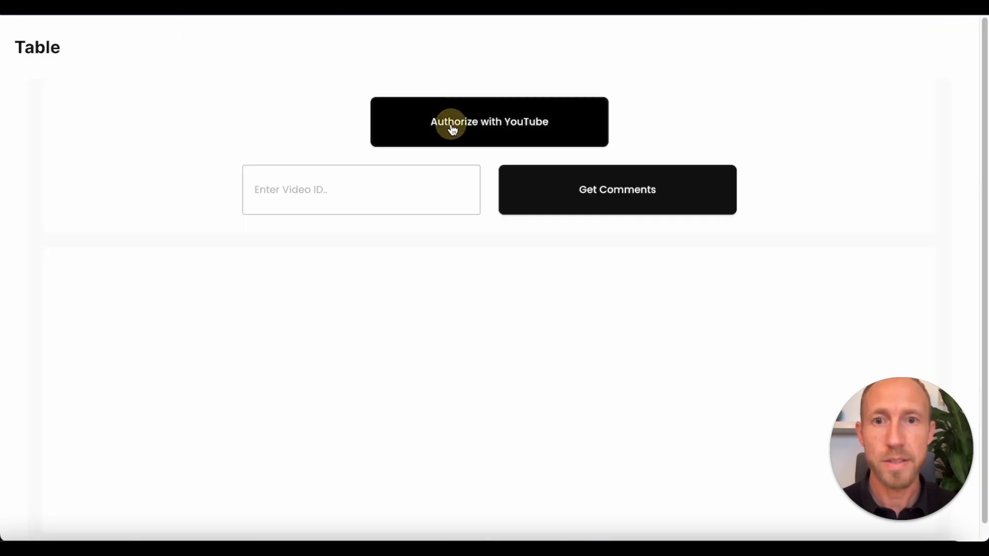
Start the YouTube authorization from the Table page, choose the Google account and grant the requested additional access
click(453, 127)
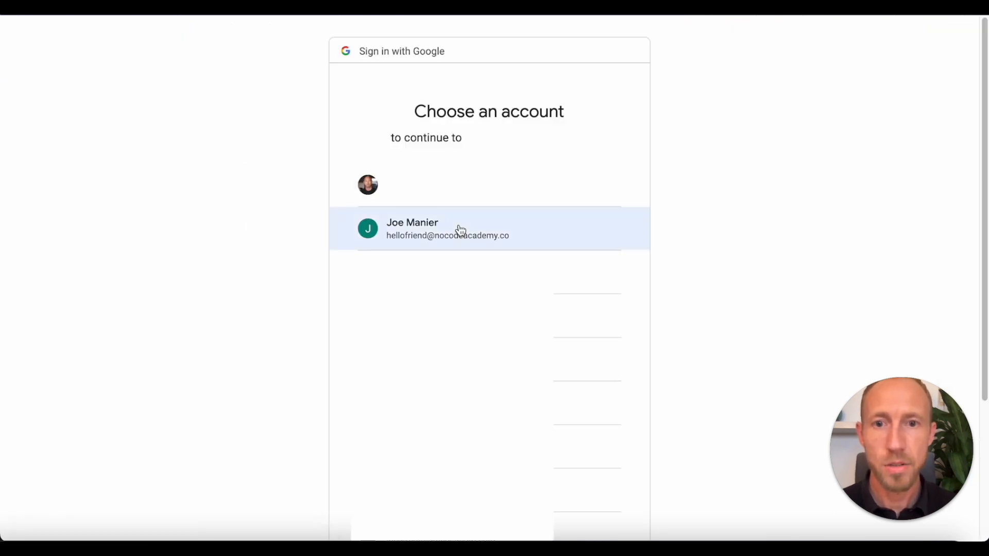
click(513, 230)
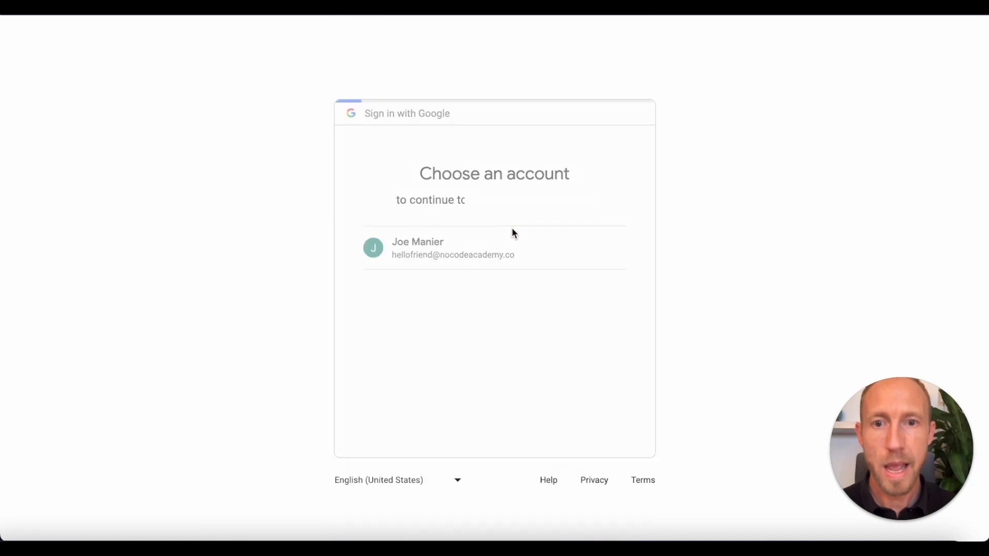
click(394, 280)
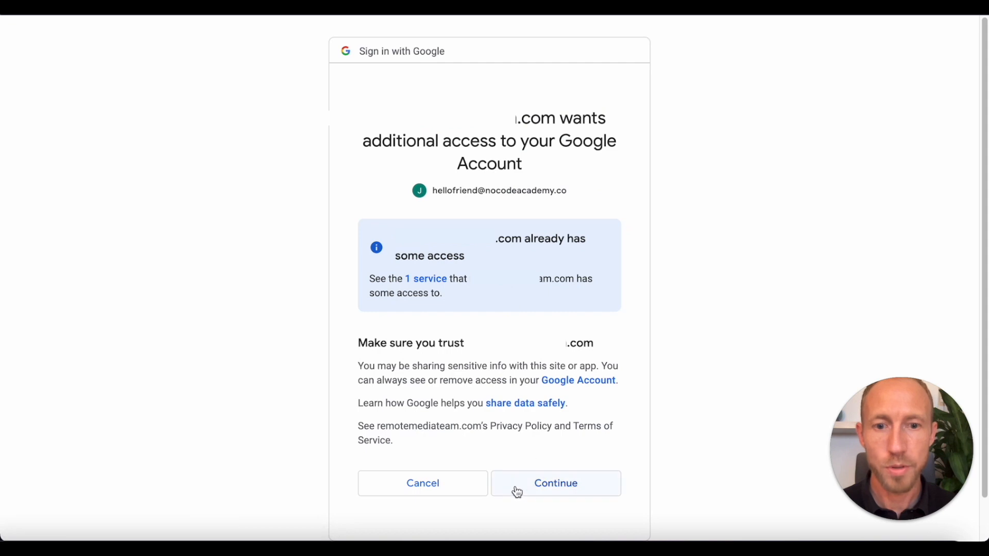
click(534, 486)
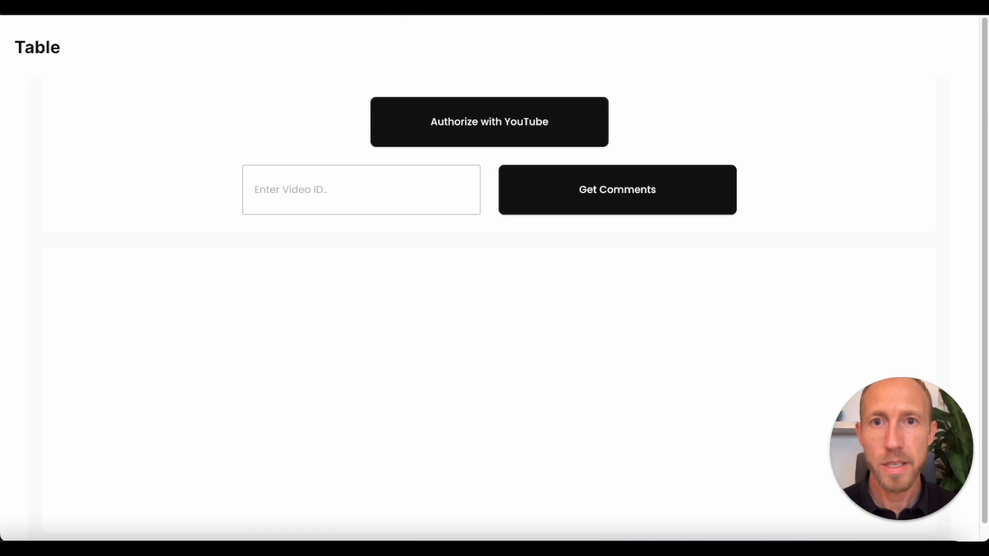
Return to the authorization workflow and examine the youtube.force-ssl scope in the external website's destination URL
key(Down)
key(Down)
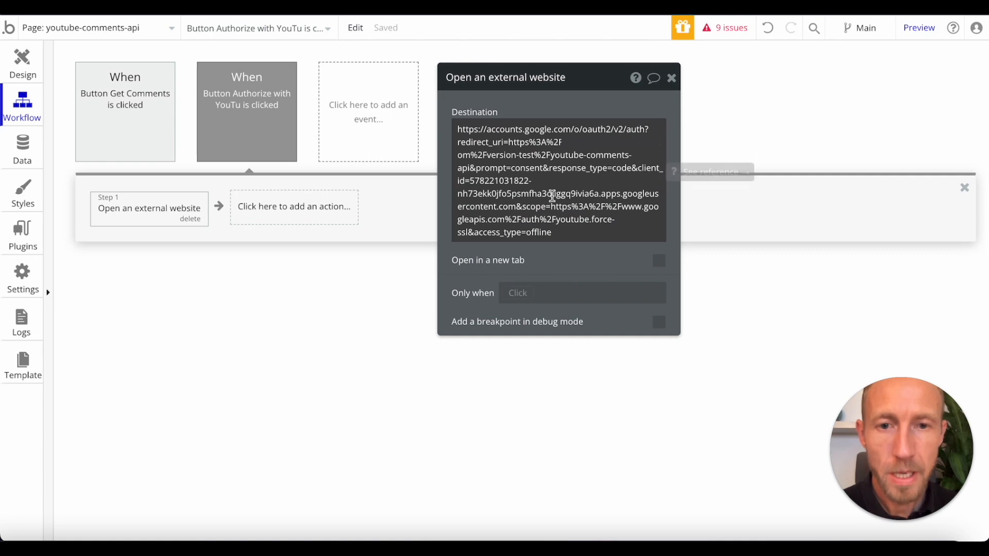
click(524, 204)
click(534, 209)
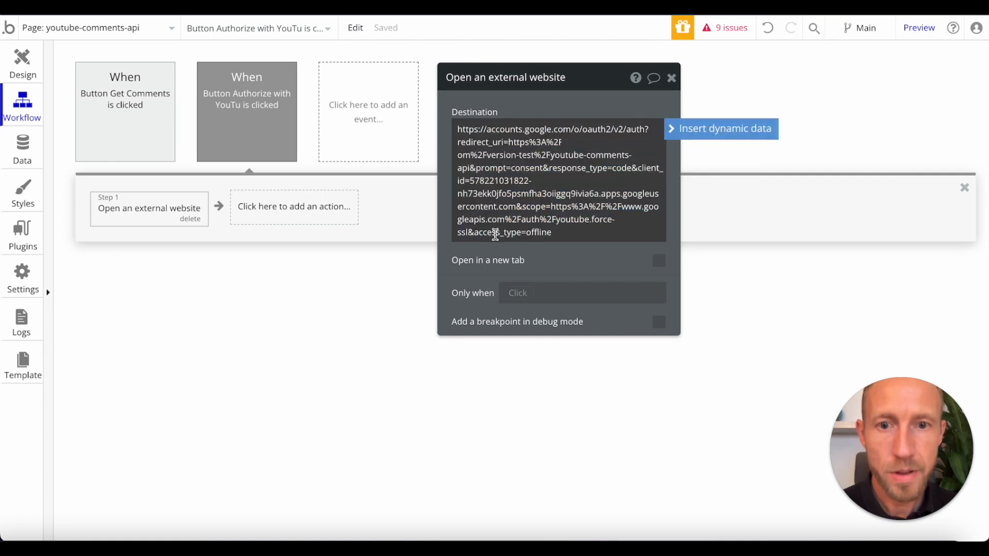
drag(467, 232, 549, 220)
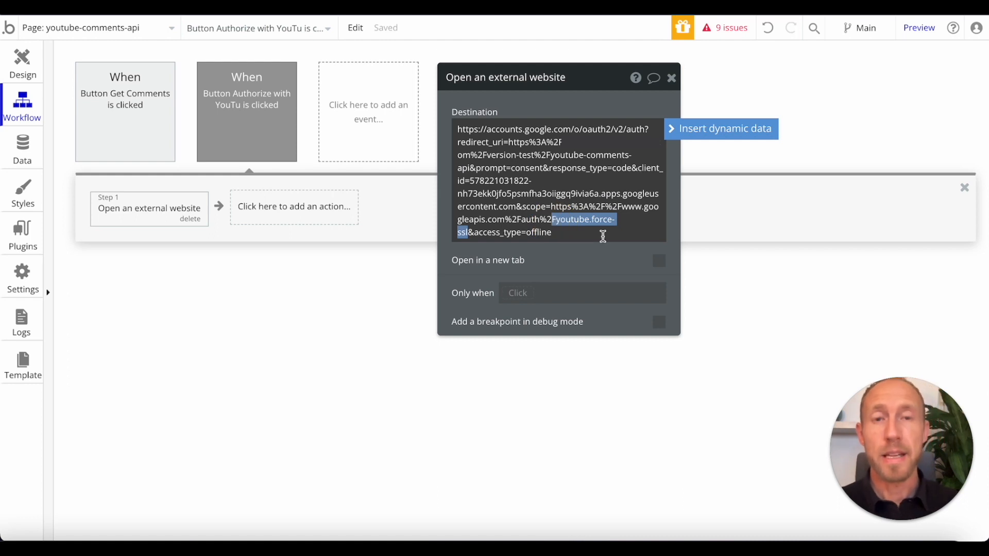
drag(556, 221, 471, 232)
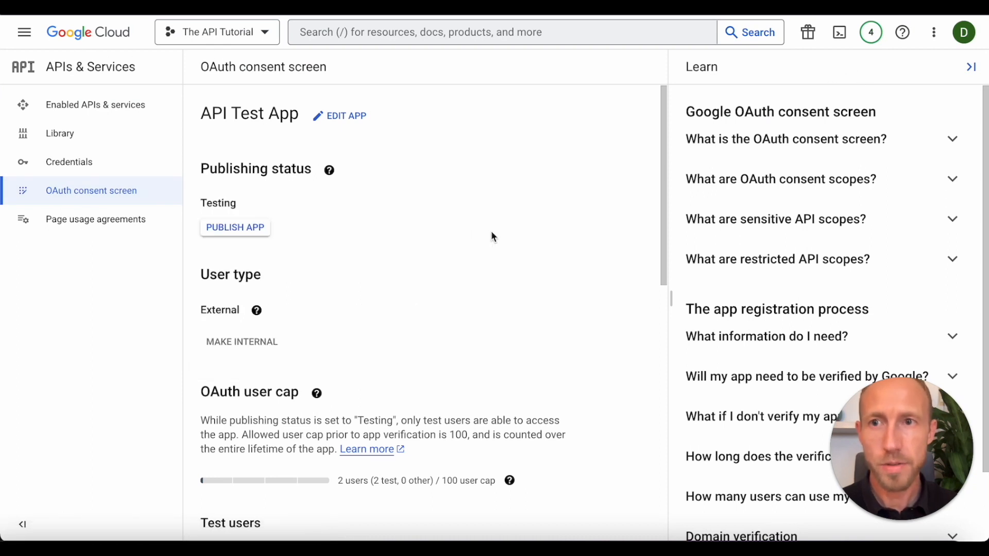
Review the OAuth consent screen of API Test App in Google Cloud, including its test users and the External user type's help note
scroll(491, 237, down, 8)
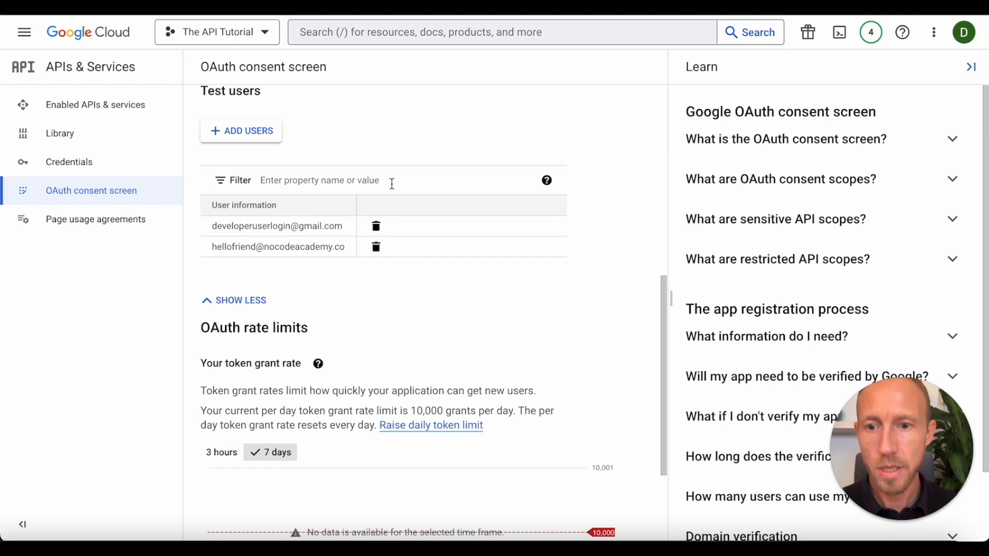
scroll(375, 332, down, 3)
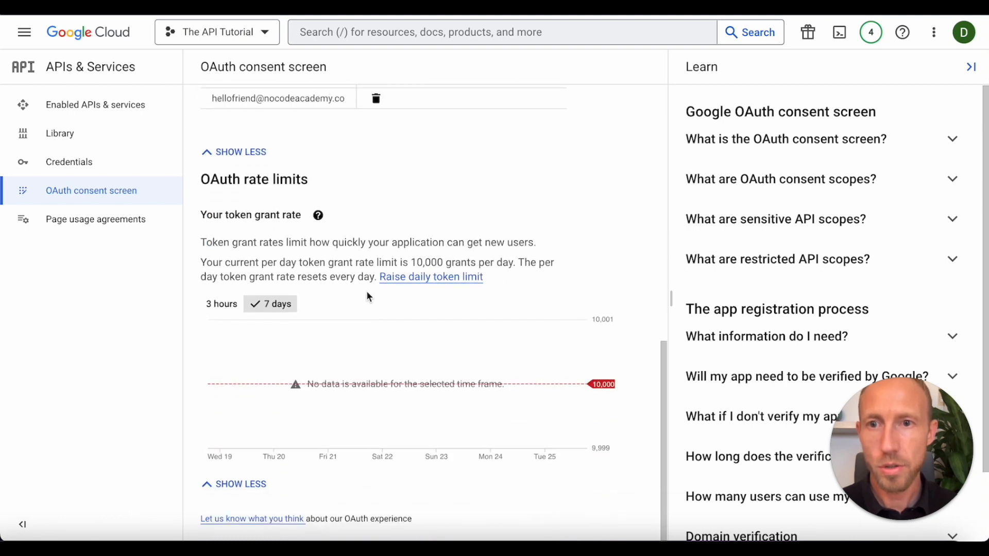
scroll(367, 262, up, 4)
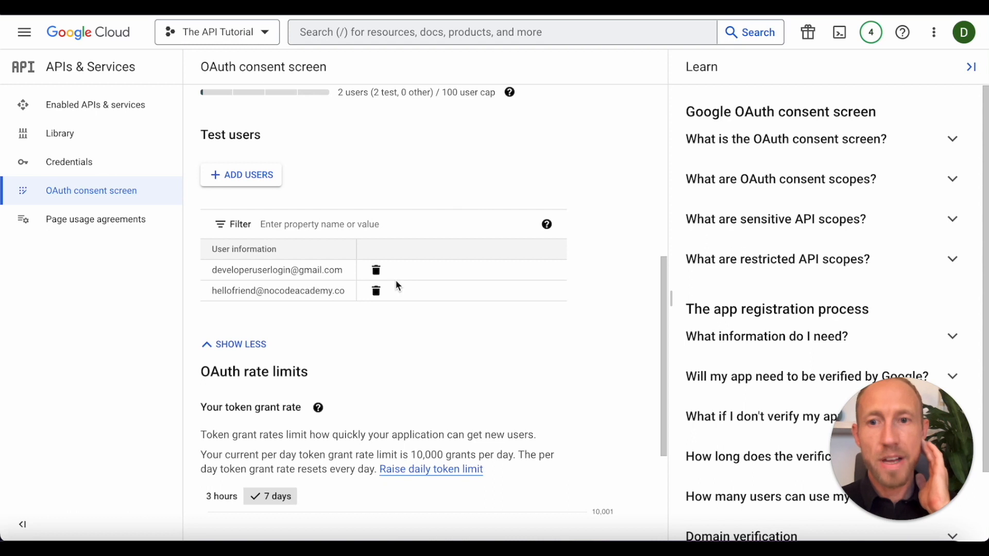
scroll(396, 285, up, 8)
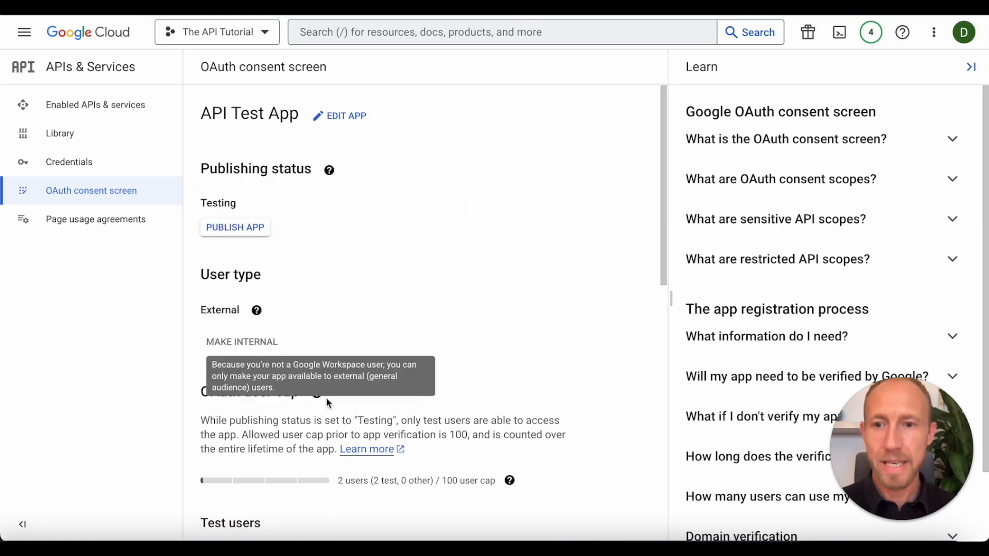
mouse_move(256, 318)
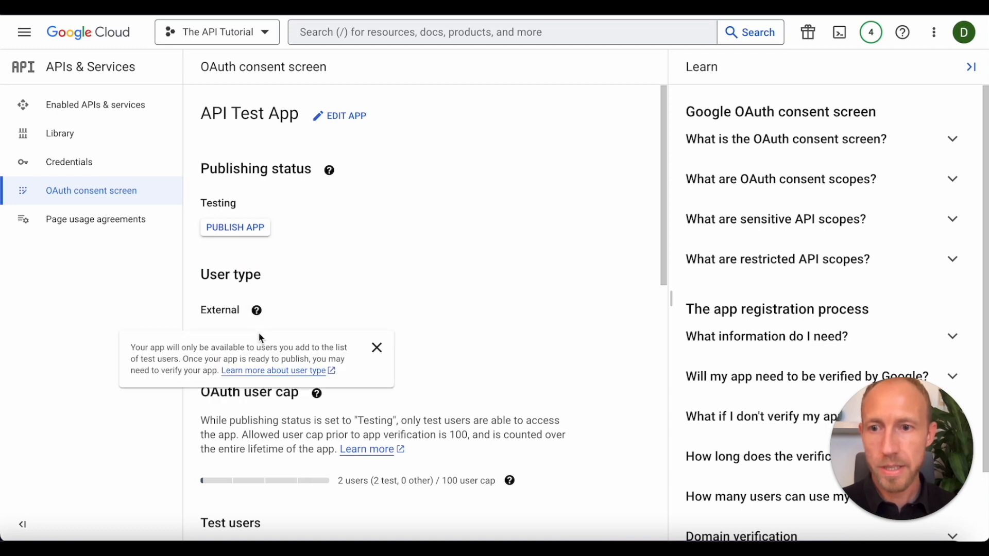
drag(215, 347, 283, 363)
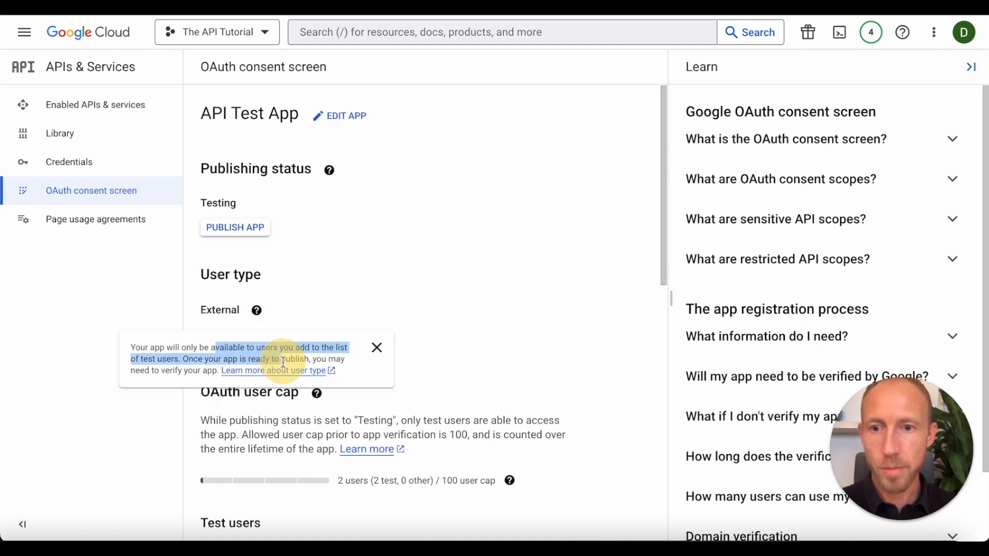
click(179, 357)
mouse_move(213, 370)
mouse_down()
mouse_move(268, 361)
mouse_move(210, 372)
mouse_up()
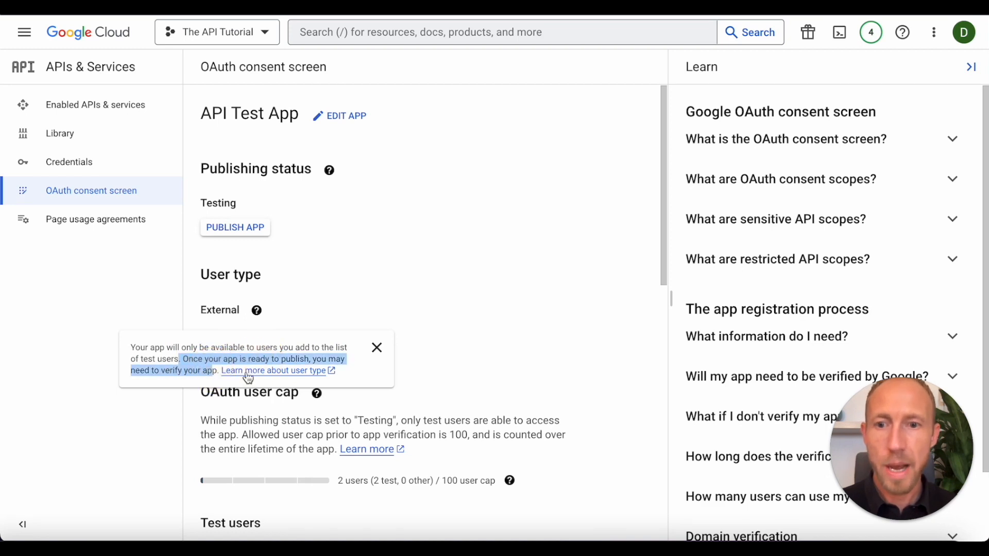
double_click(335, 359)
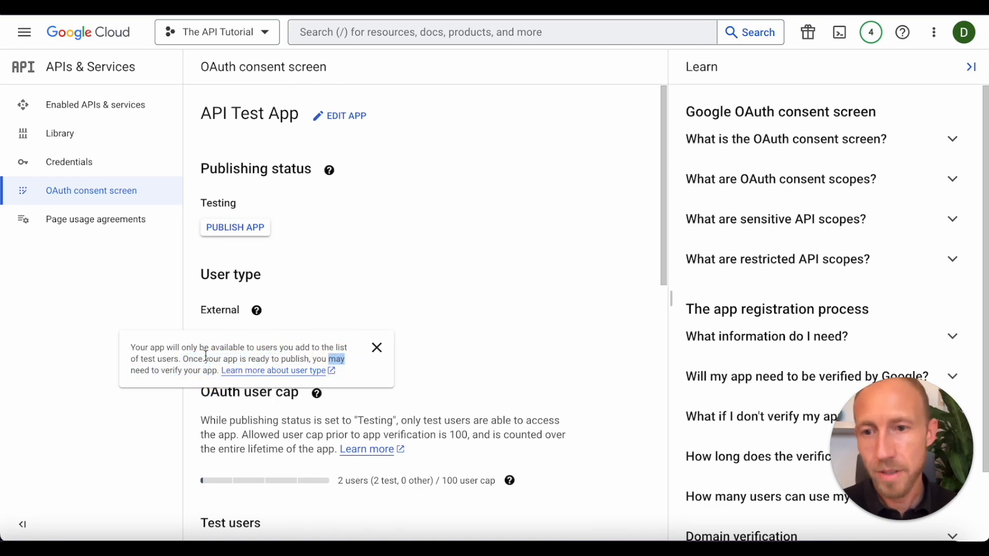
drag(218, 372, 154, 347)
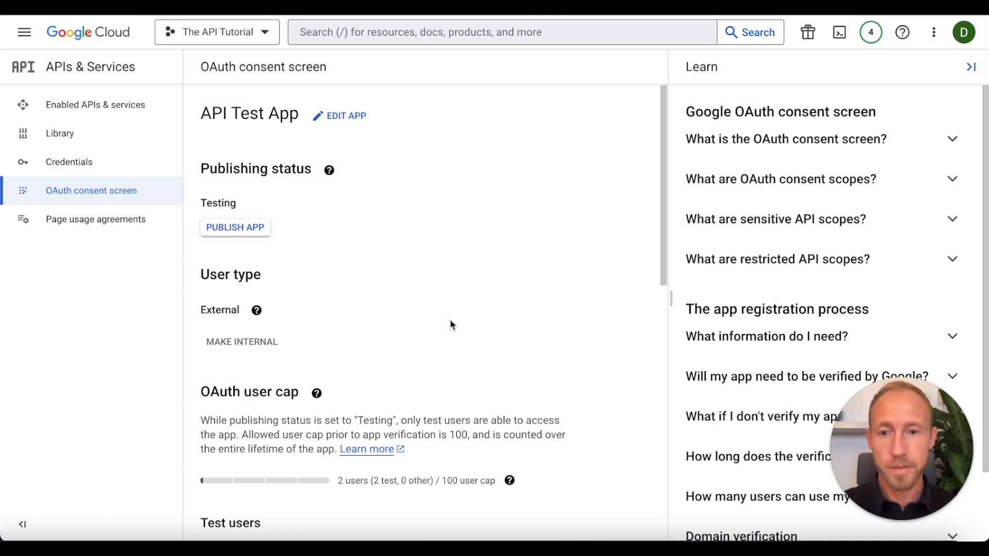
scroll(456, 304, down, 6)
scroll(451, 268, down, 5)
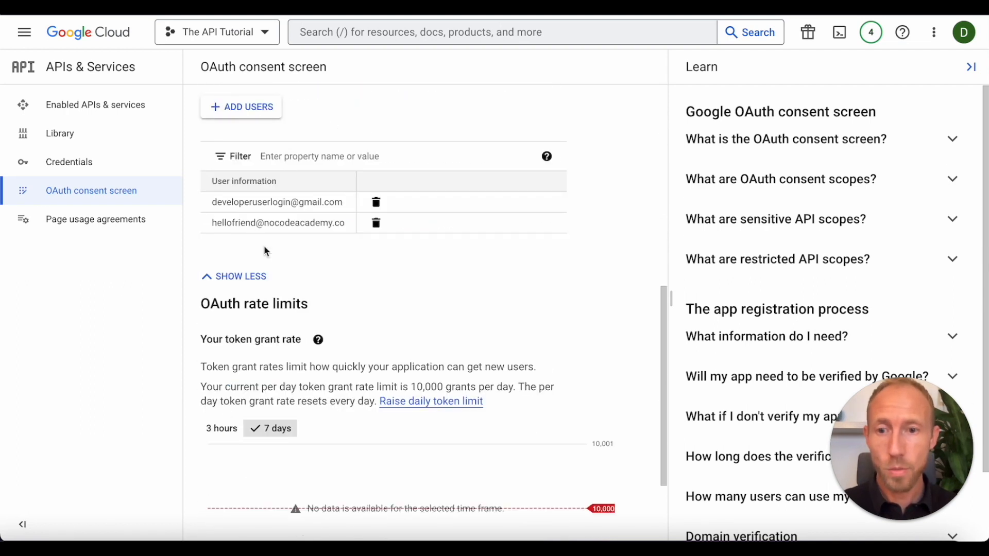
scroll(384, 291, up, 10)
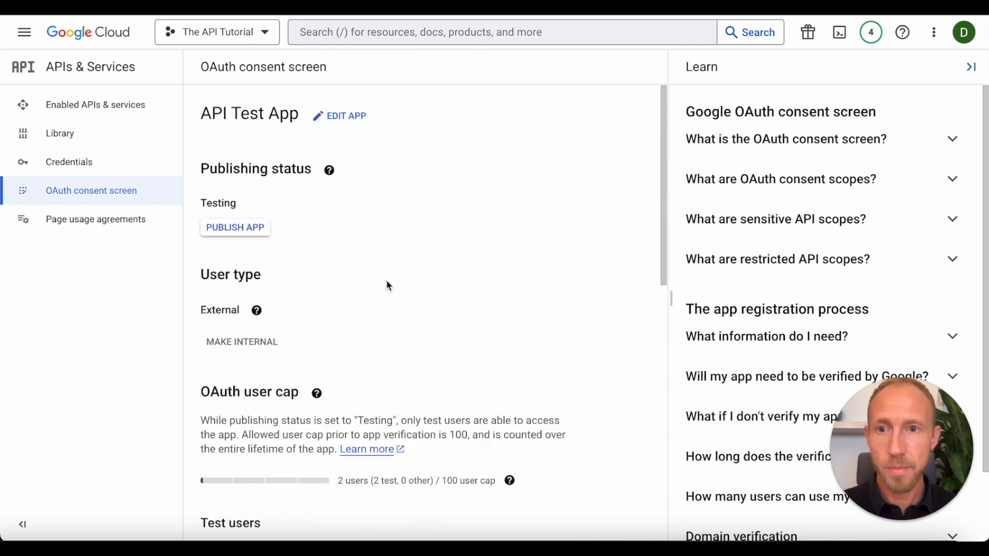
Open the API Test App registration for editing and continue past the app information to its scopes
click(343, 115)
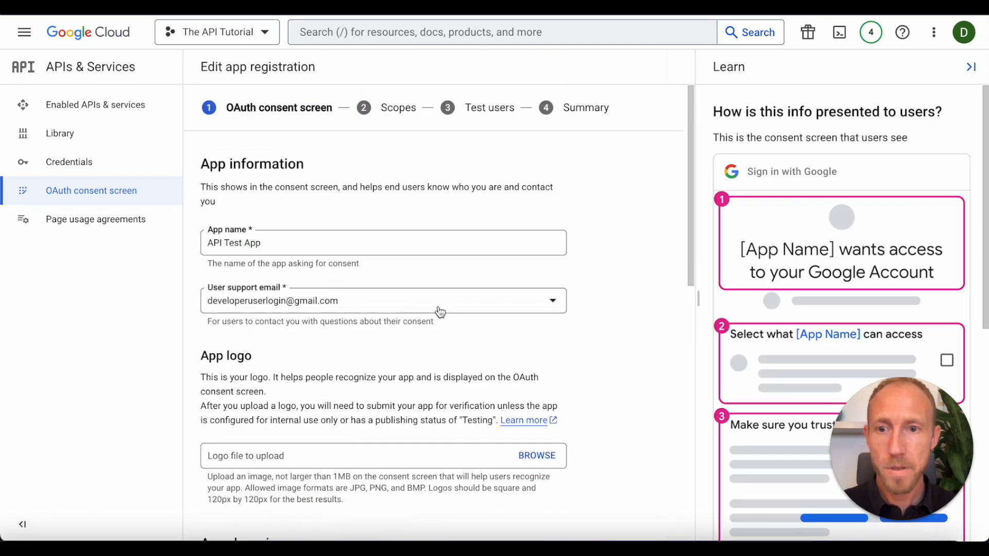
scroll(412, 257, down, 15)
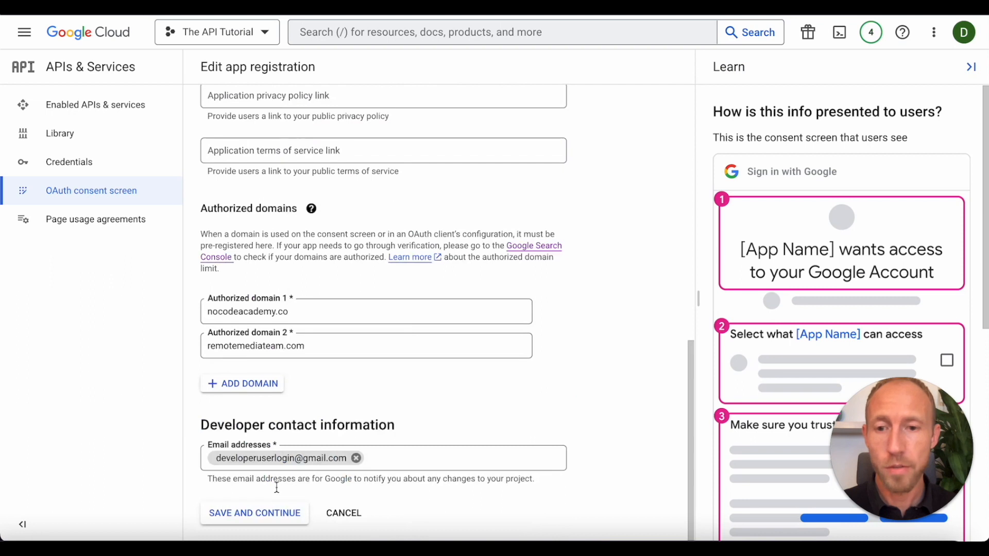
click(323, 511)
scroll(465, 238, down, 4)
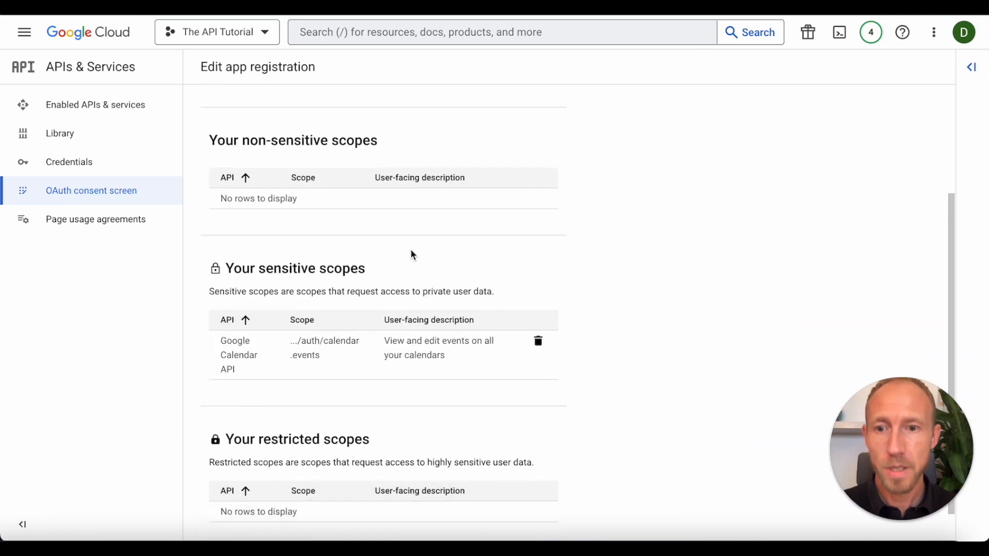
scroll(297, 217, up, 3)
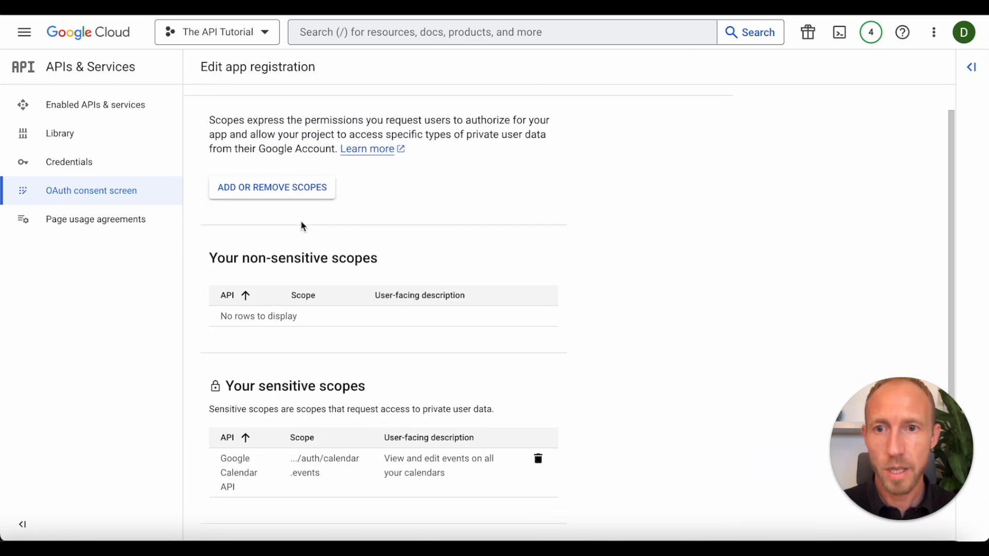
Start adding or removing scopes and enter youtube.com/ as the scope filter
click(276, 193)
click(594, 149)
text(youtube.com/)
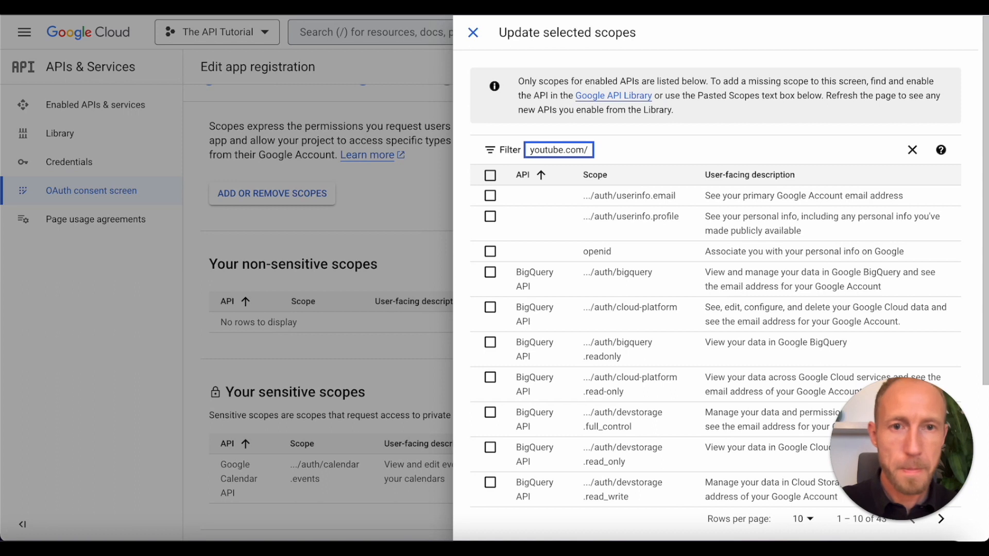
Replace the scope filter text with ssl to look for a matching scope
scroll(598, 177, down, 3)
key(super+a)
scroll(605, 188, up, 3)
text(ssl)
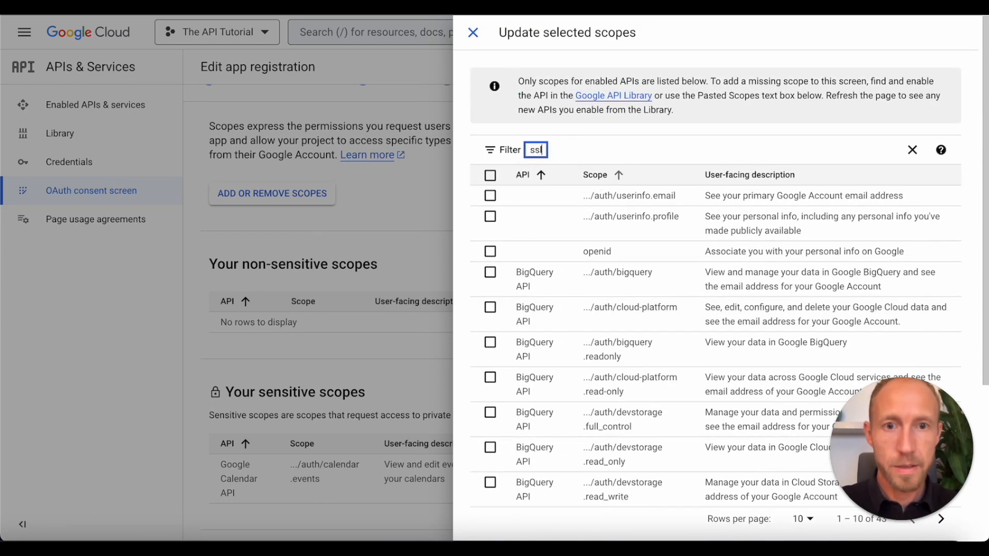
key(BackSpace)
key(BackSpace)
text(sl)
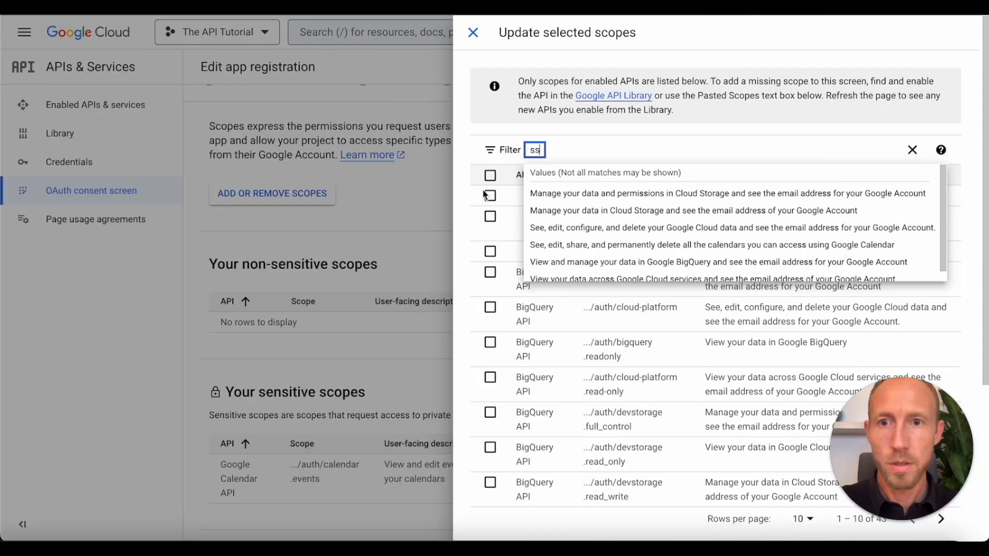
Replace the scope filter text with youtube.force.ssl
key(BackSpace)
key(BackSpace)
text(youtube.force.ssl)
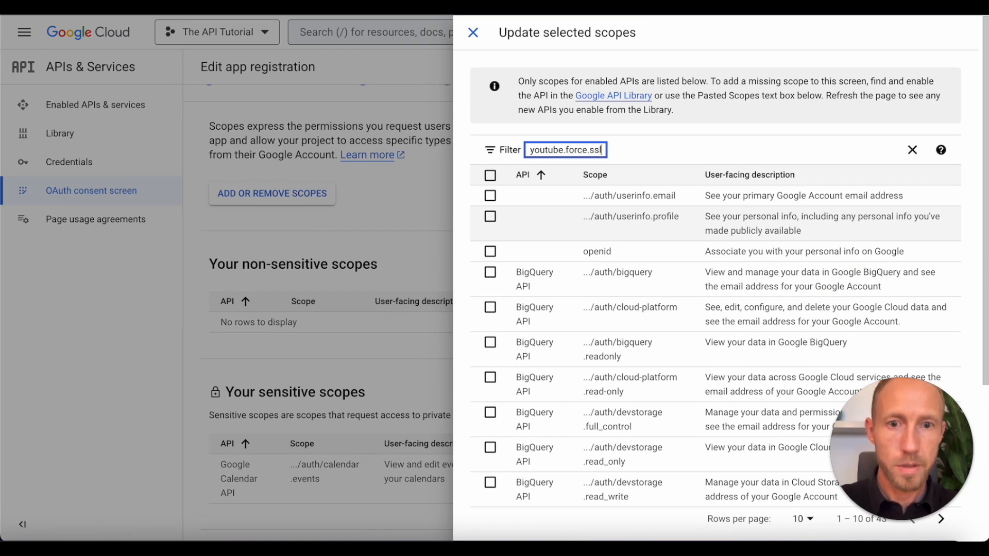
List 100 scopes per page and look through the table for a YouTube scope
scroll(724, 215, down, 4)
click(801, 297)
click(793, 397)
scroll(654, 243, down, 15)
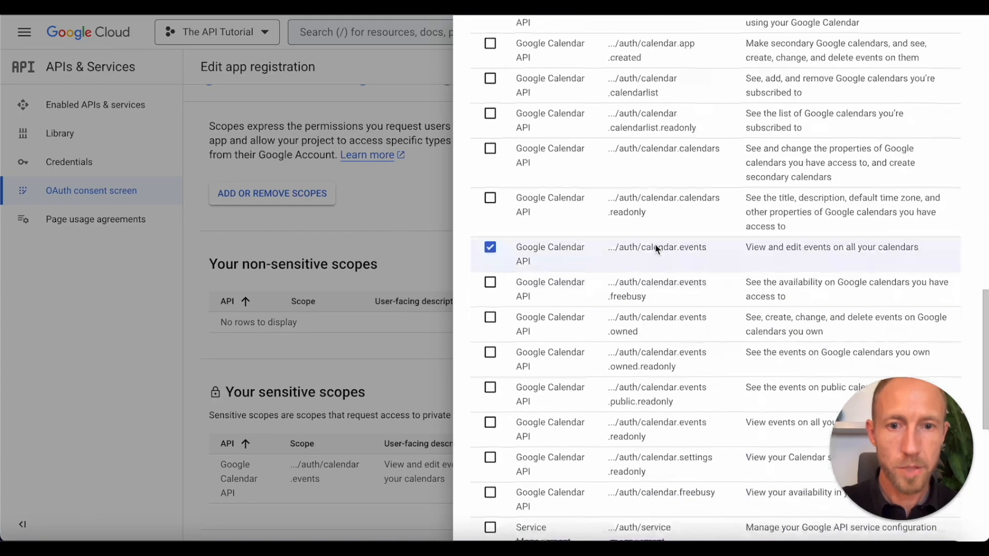
scroll(525, 265, down, 5)
scroll(573, 197, up, 2)
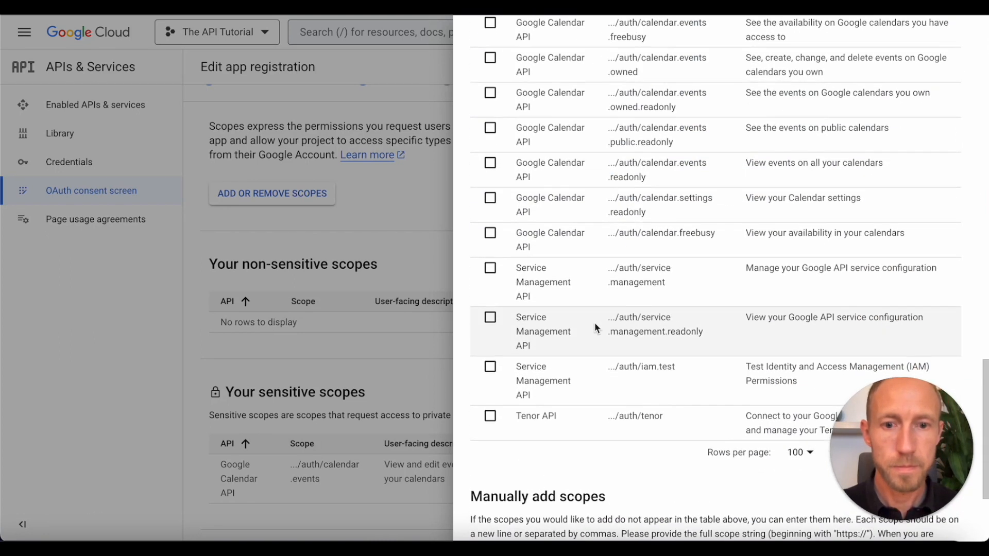
scroll(508, 203, up, 5)
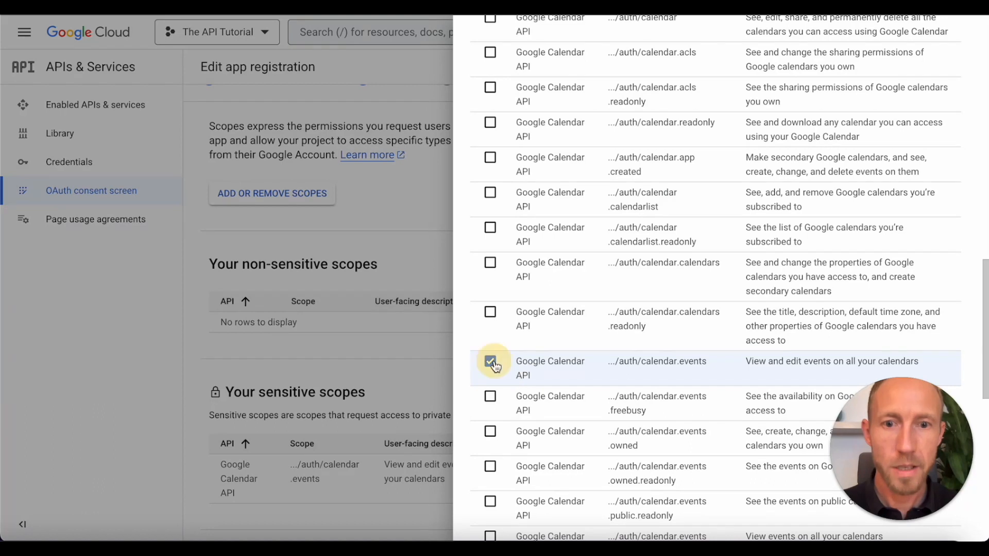
scroll(576, 320, up, 20)
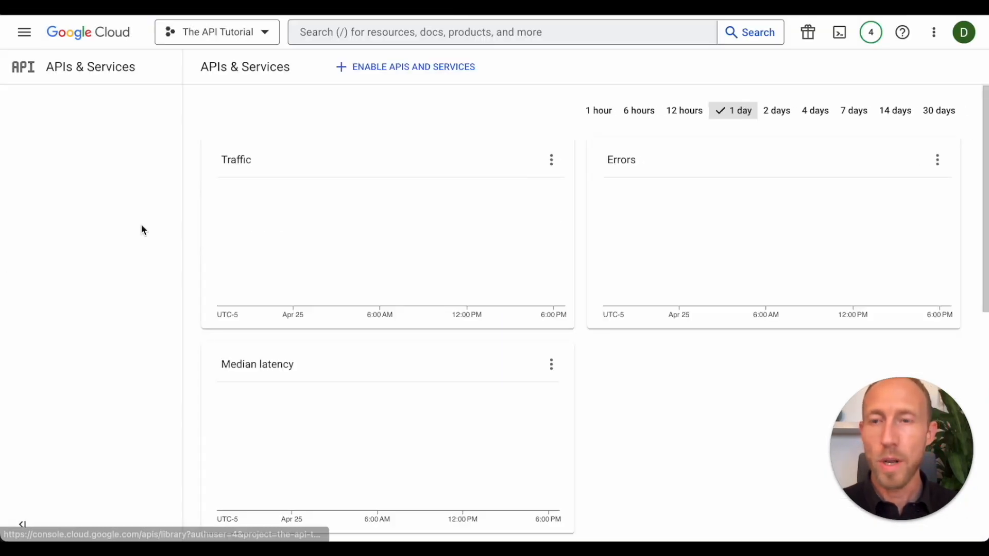
Find YouTube Data API v3 in the API Library and enable it for the project
click(77, 139)
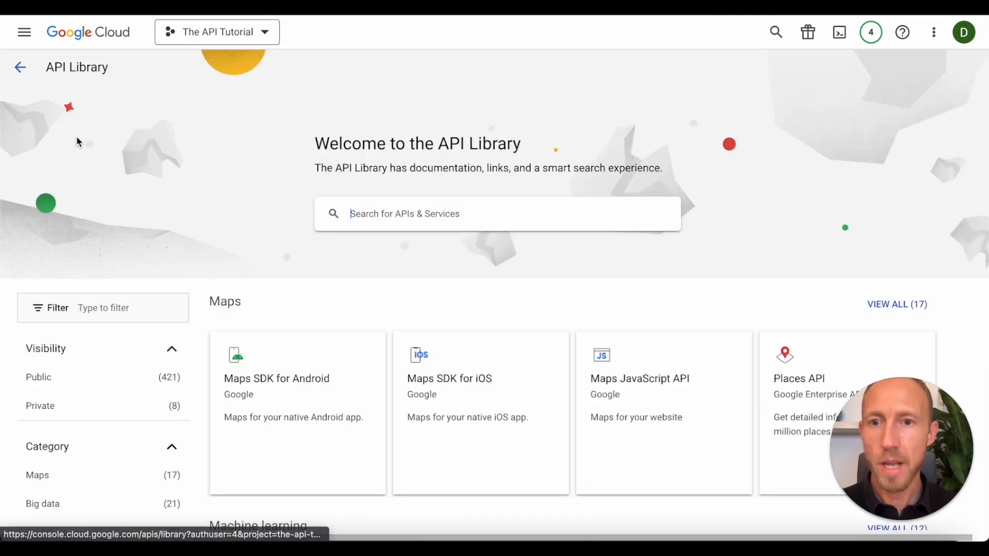
click(453, 213)
text(youtube)
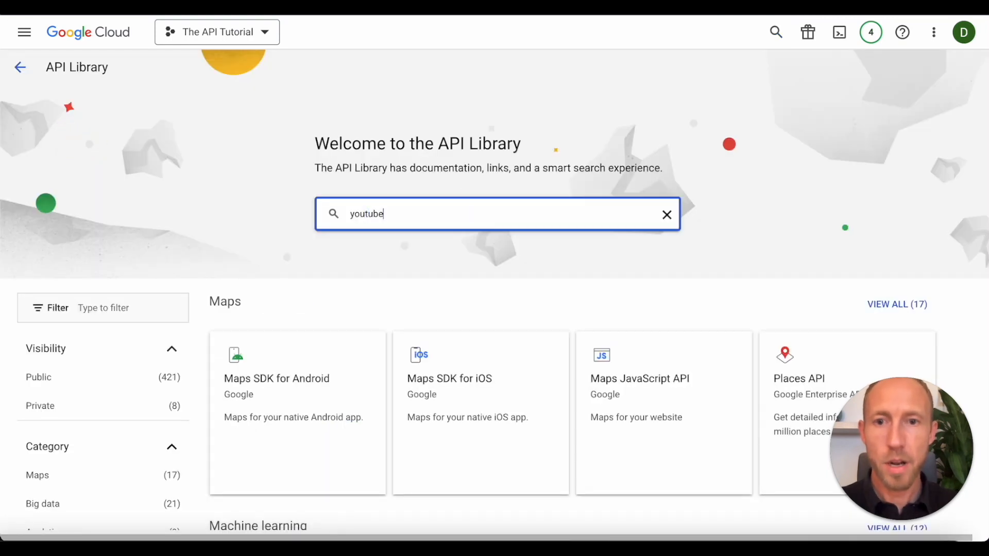
click(420, 258)
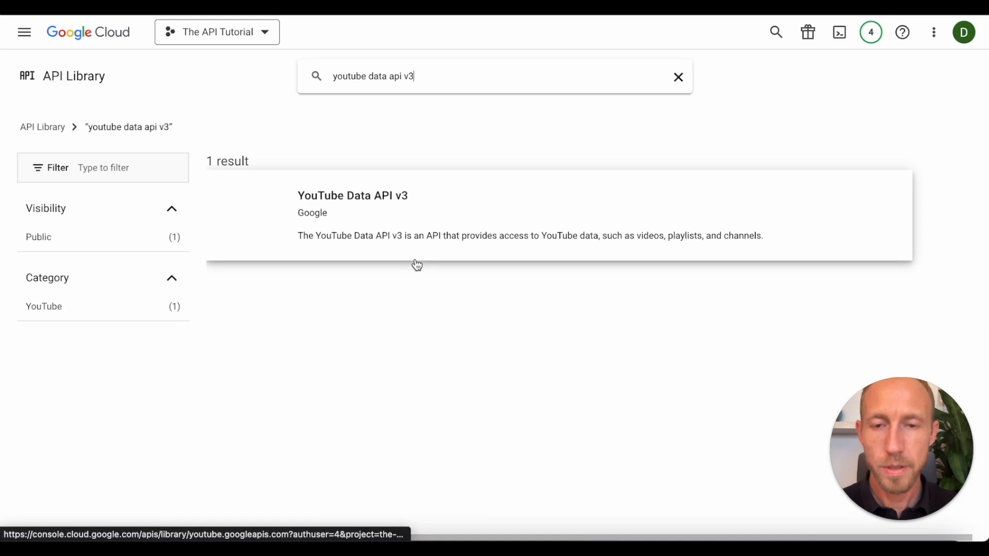
click(379, 209)
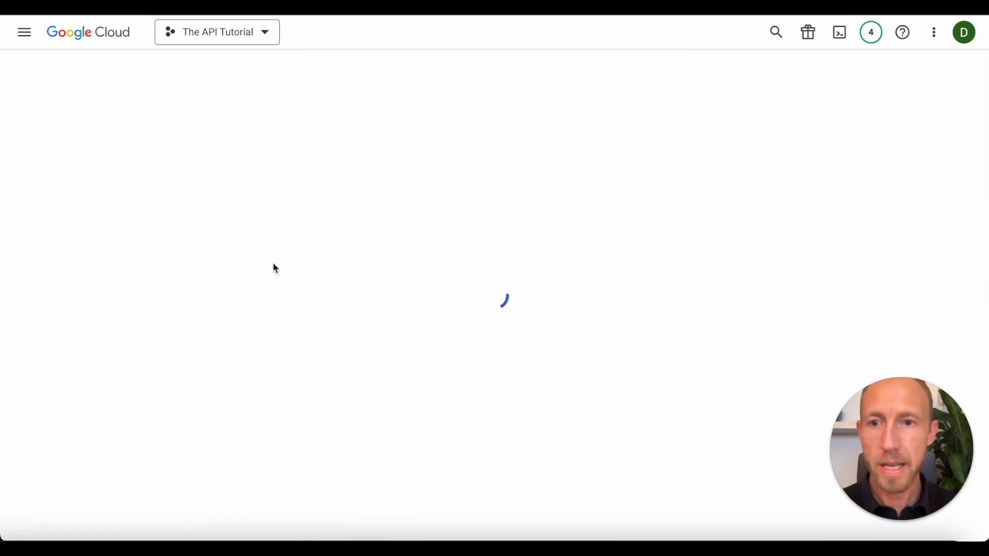
click(168, 233)
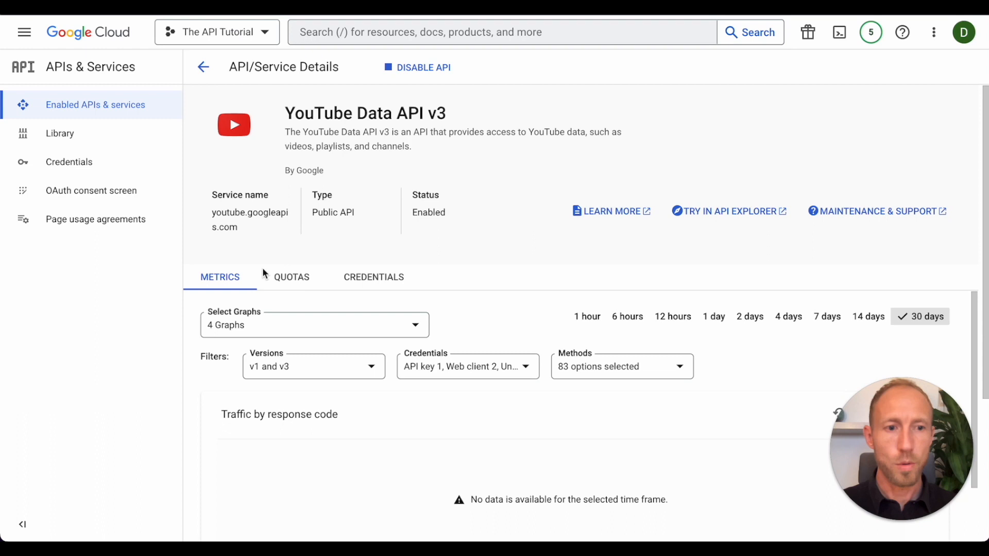
Return to the scopes of the app registration, start adding or removing scopes, and enter youtube as the scope filter
click(103, 165)
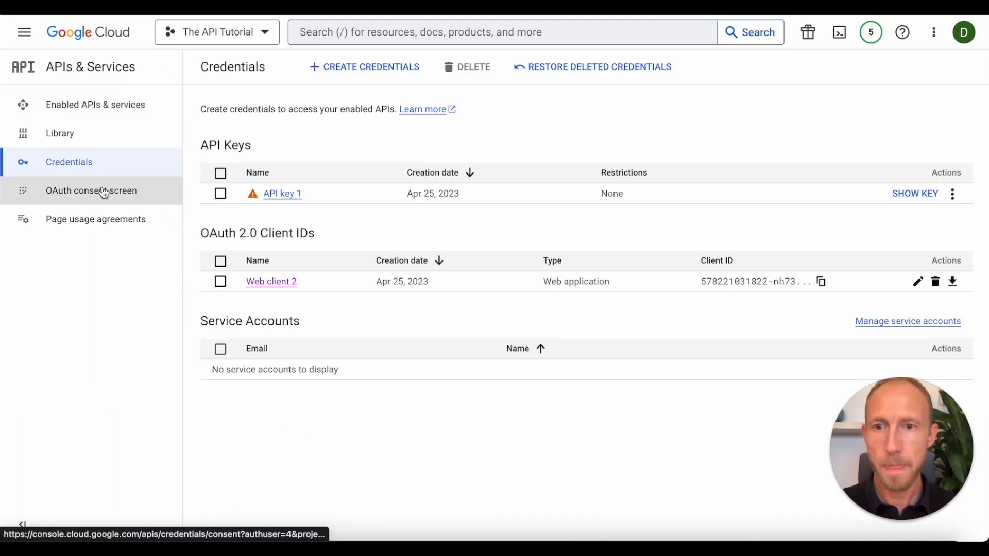
click(103, 192)
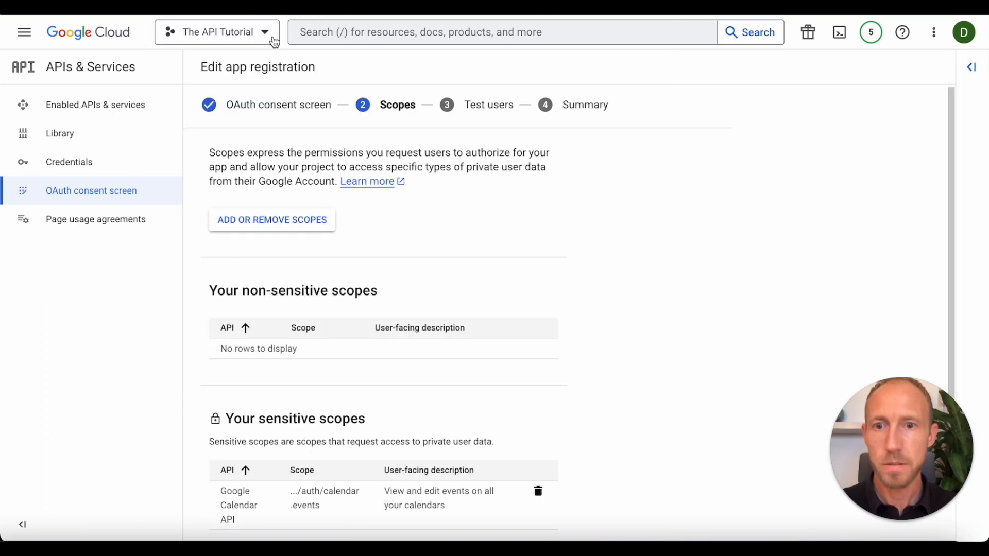
scroll(444, 230, down, 4)
scroll(441, 230, up, 4)
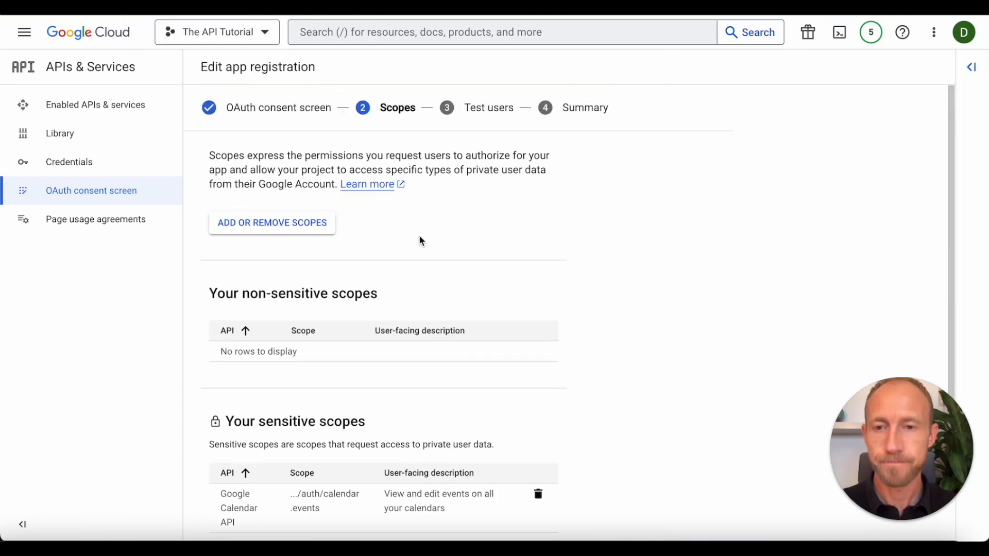
click(318, 236)
click(610, 150)
text(youtube)
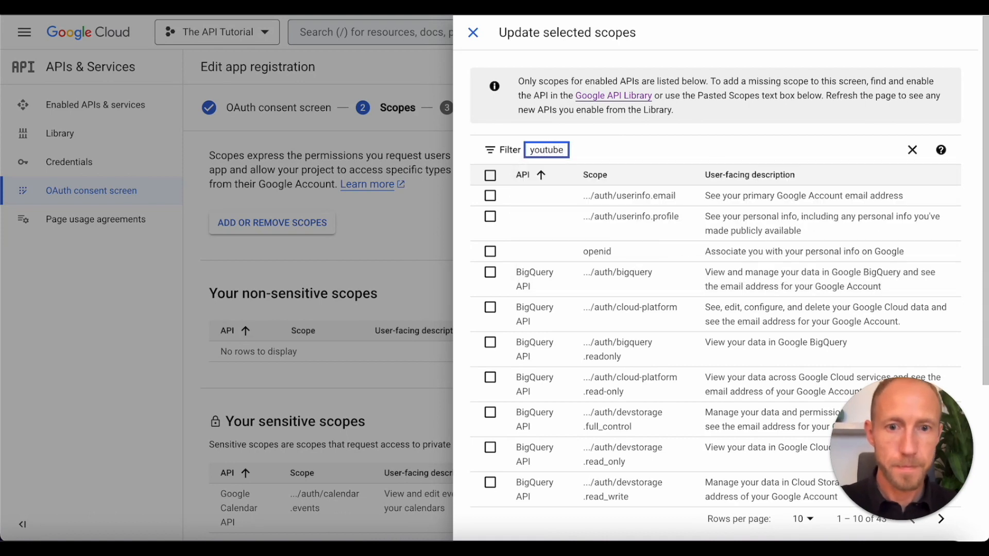
List 100 scopes per page and select the YouTube Data API v3 scope .../auth/youtube.force-ssl
scroll(773, 309, down, 5)
click(801, 296)
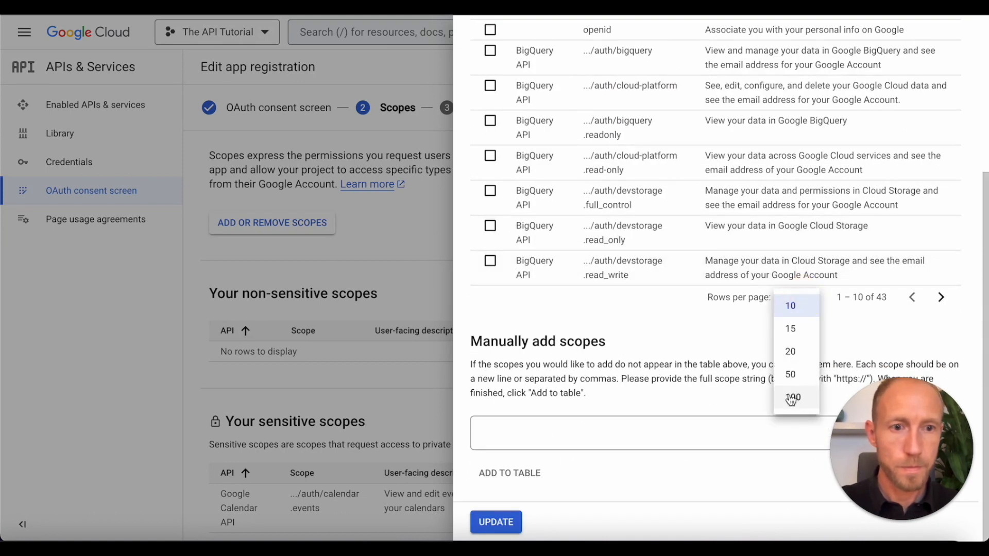
click(789, 398)
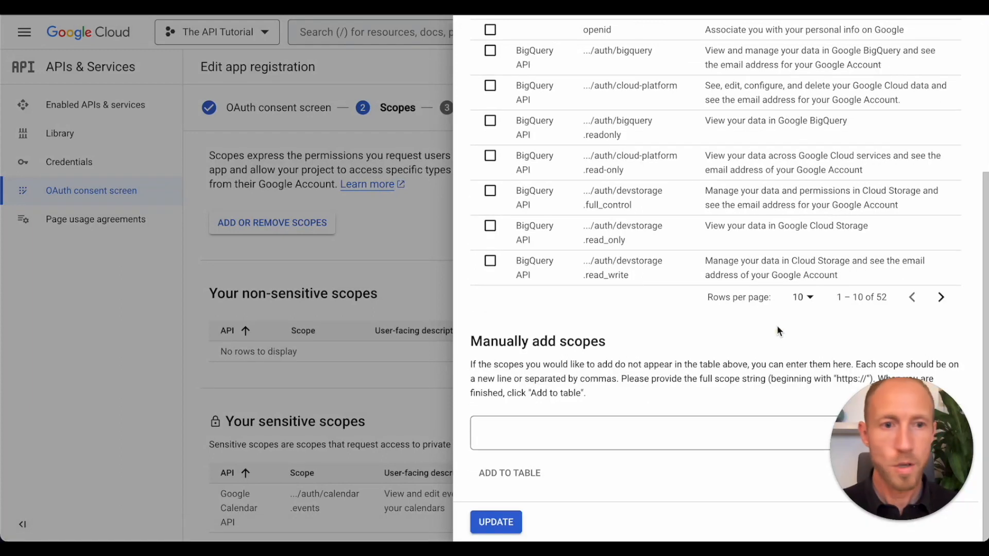
click(802, 301)
click(793, 398)
scroll(642, 271, down, 10)
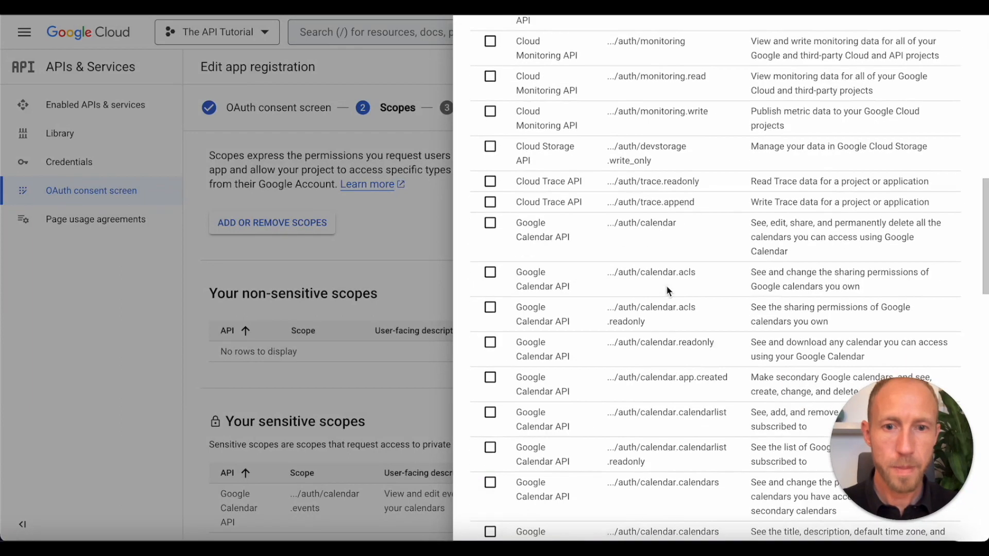
scroll(598, 309, down, 3)
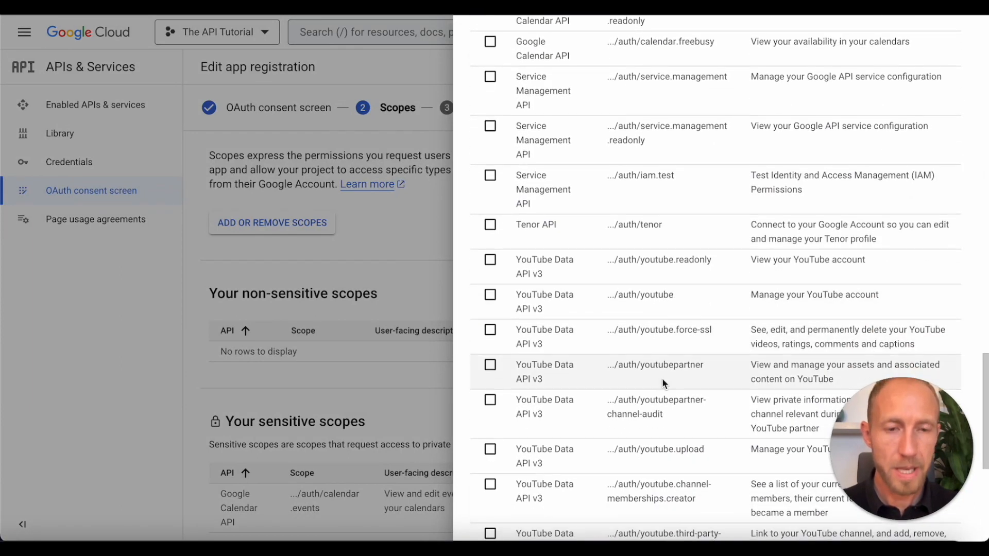
scroll(710, 301, down, 1)
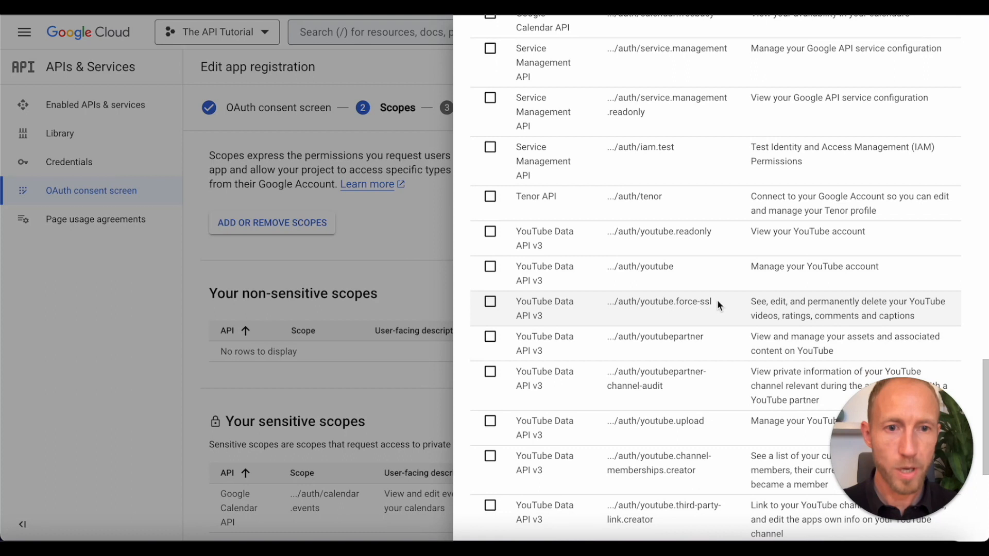
click(489, 302)
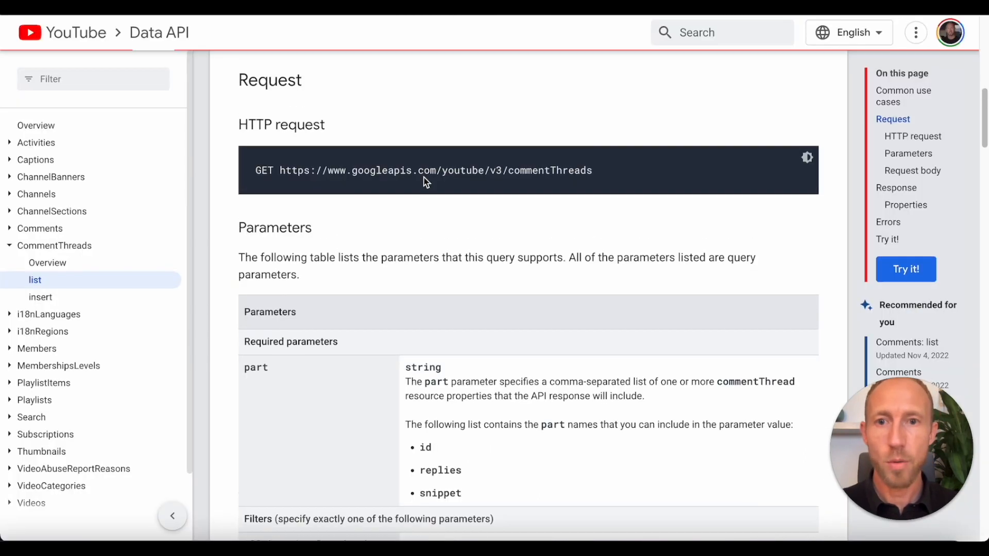
scroll(425, 181, up, 5)
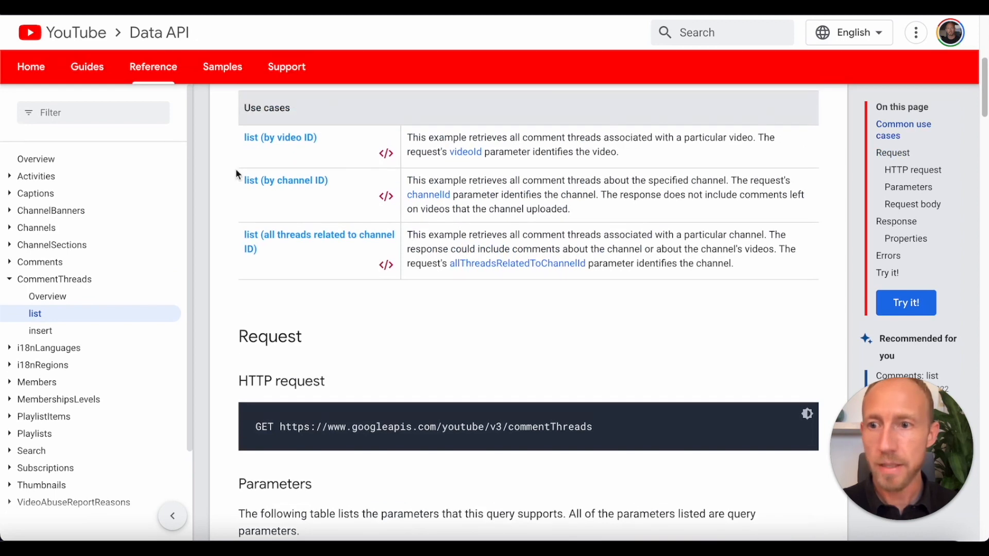
Open the Comments overview in the YouTube Data API reference and read through its resource representation and properties
click(51, 264)
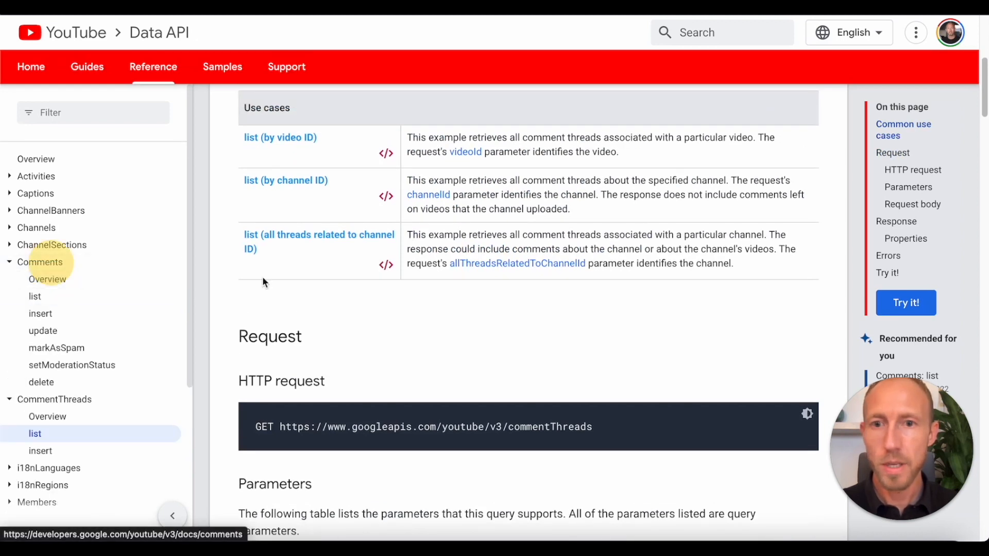
click(66, 280)
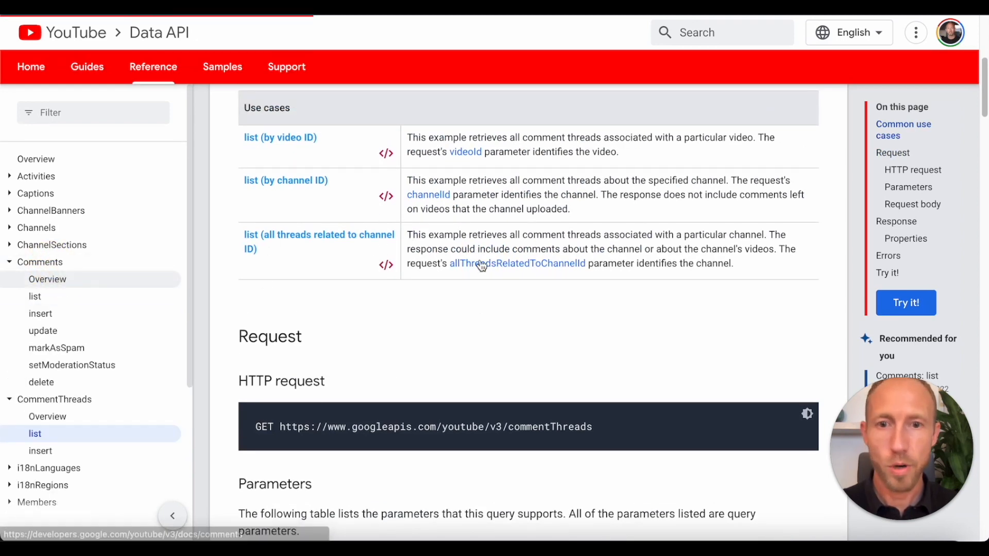
scroll(430, 243, down, 11)
scroll(428, 244, up, 5)
scroll(429, 244, down, 9)
scroll(432, 249, down, 6)
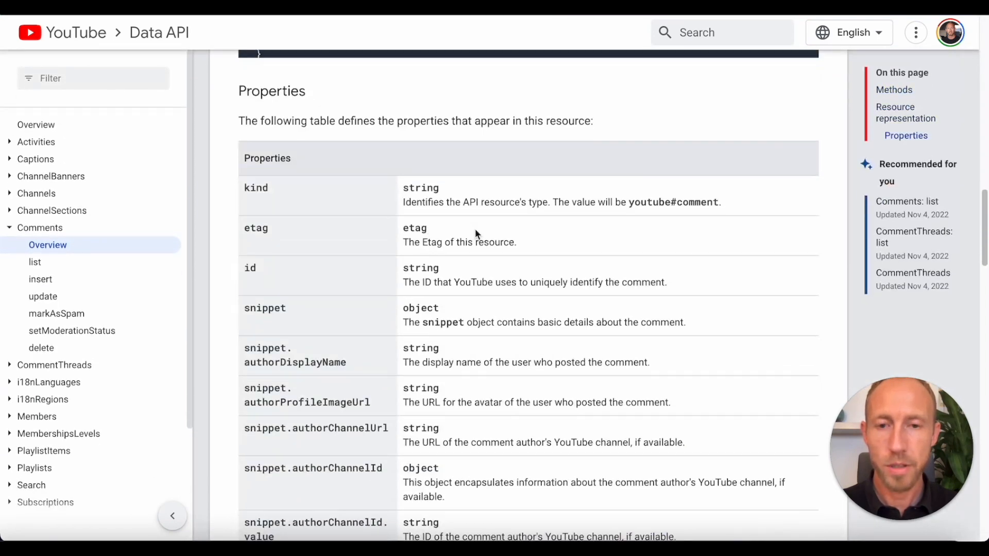
scroll(475, 229, down, 10)
scroll(475, 230, up, 12)
Search the Comments overview, list and insert reference pages for the word scope
key(ctrl+f)
text(scope)
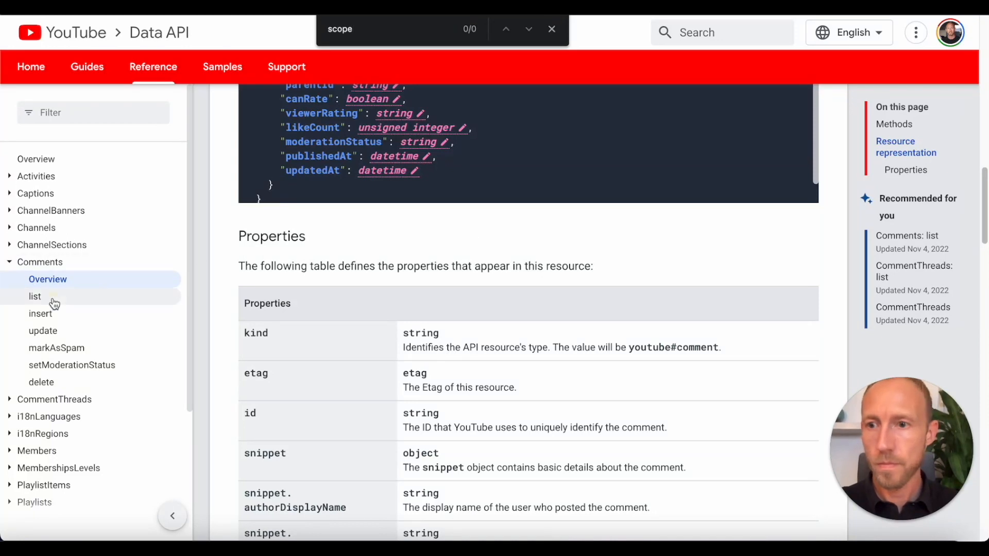
click(34, 297)
click(43, 314)
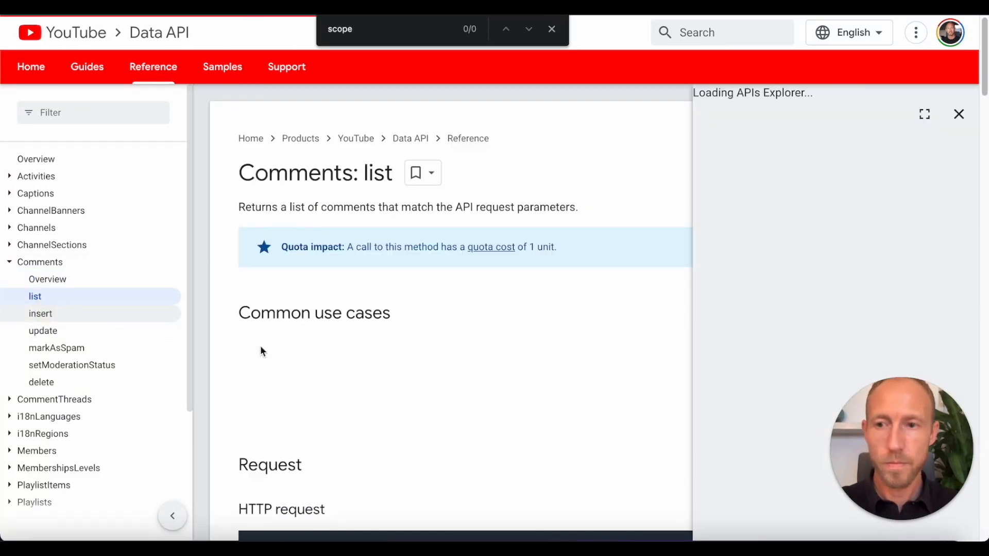
text(scope)
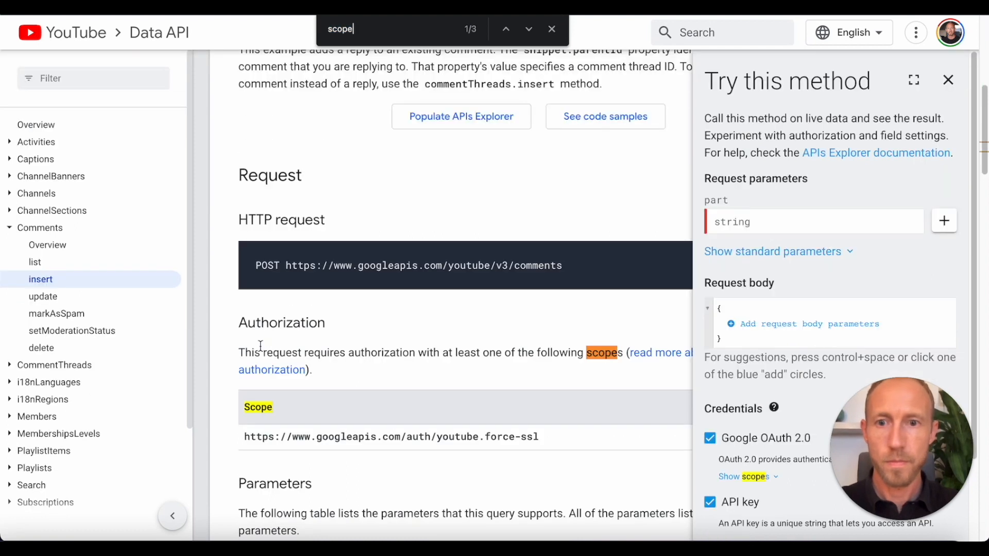
drag(539, 438, 240, 436)
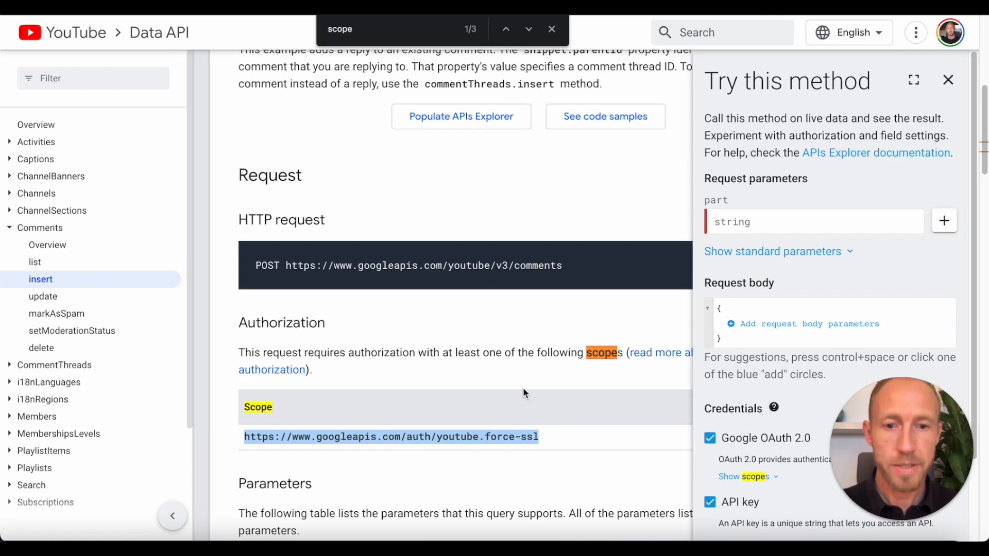
scroll(524, 391, down, 5)
scroll(538, 363, up, 3)
click(555, 281)
drag(549, 281, 323, 279)
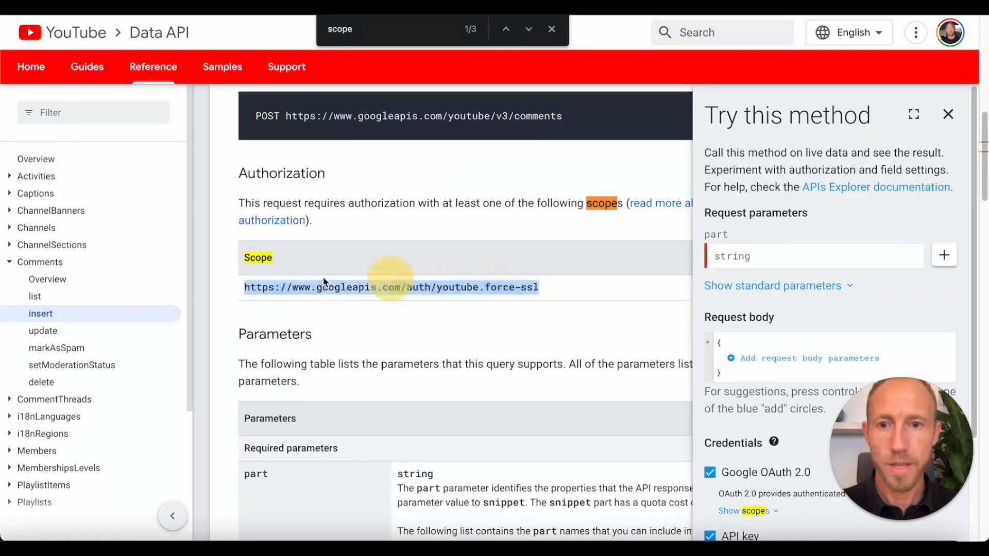
click(292, 287)
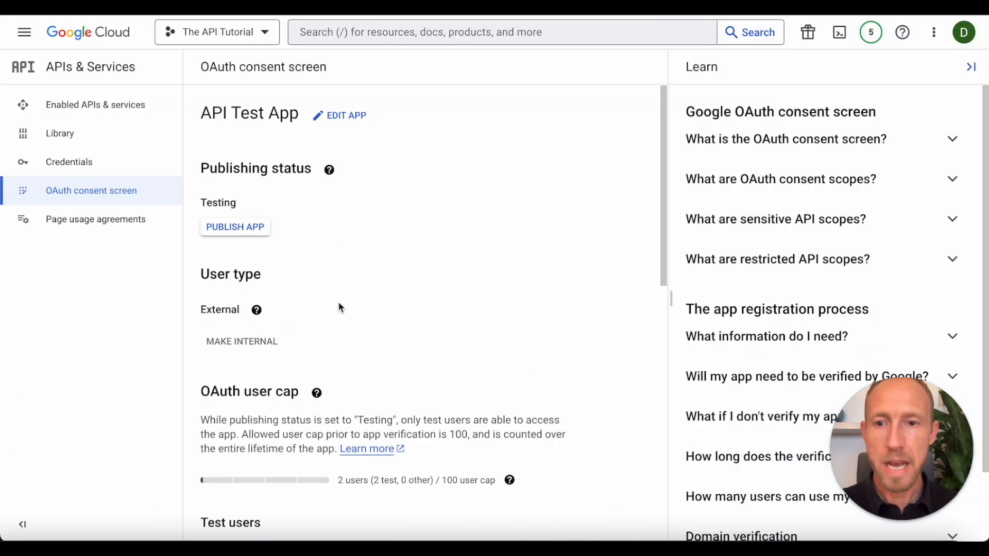
Switch back to the Google Cloud app registration, apply the scope selection, and review the sensitive scopes
scroll(338, 307, down, 8)
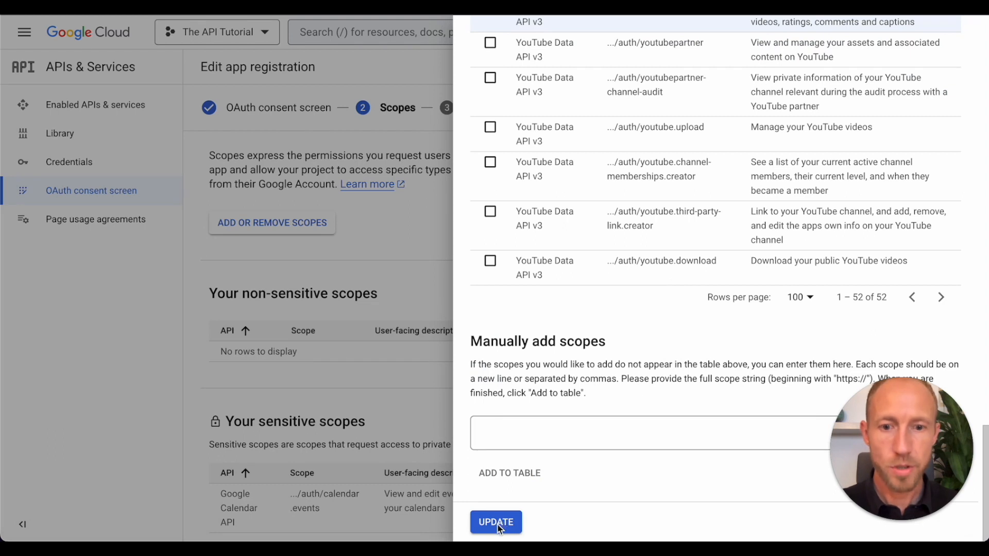
click(498, 525)
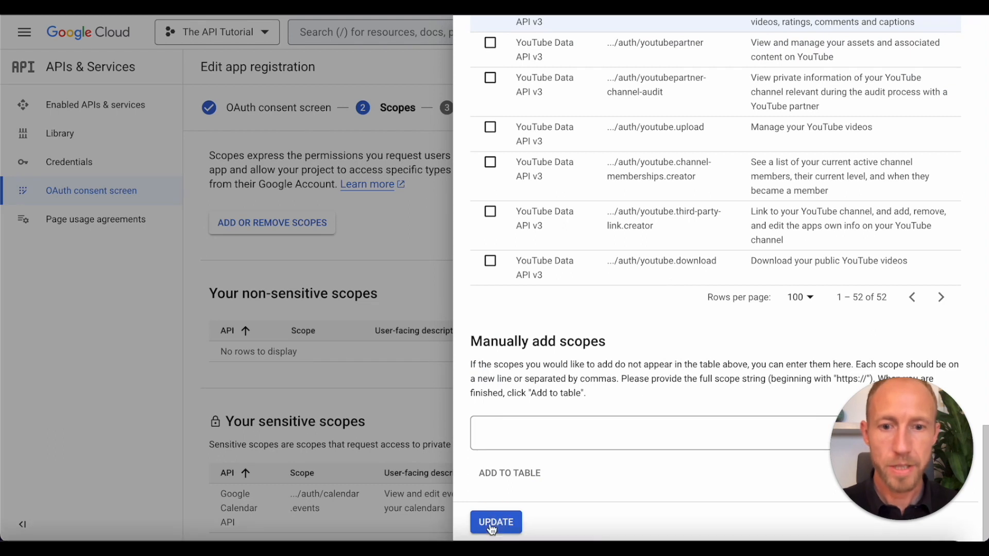
scroll(484, 335, down, 3)
drag(452, 453, 246, 409)
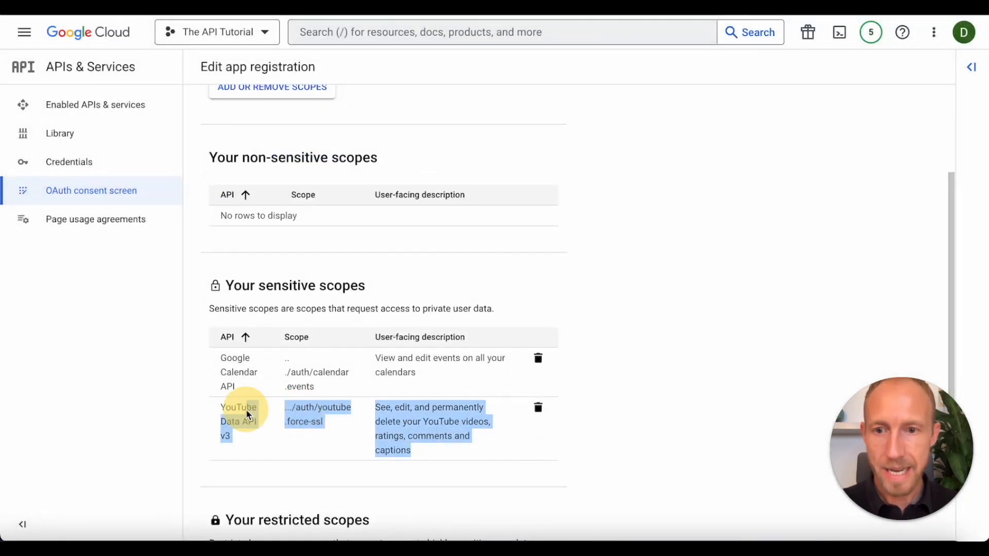
drag(232, 285, 408, 307)
scroll(410, 360, up, 3)
scroll(409, 381, down, 5)
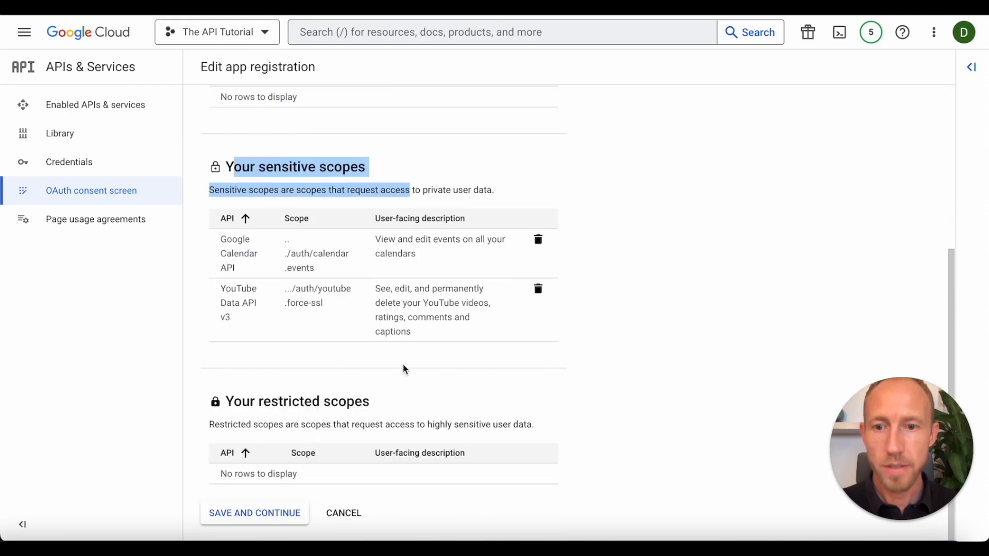
Save the scopes, continue past the test users, and review the app registration summary
click(283, 518)
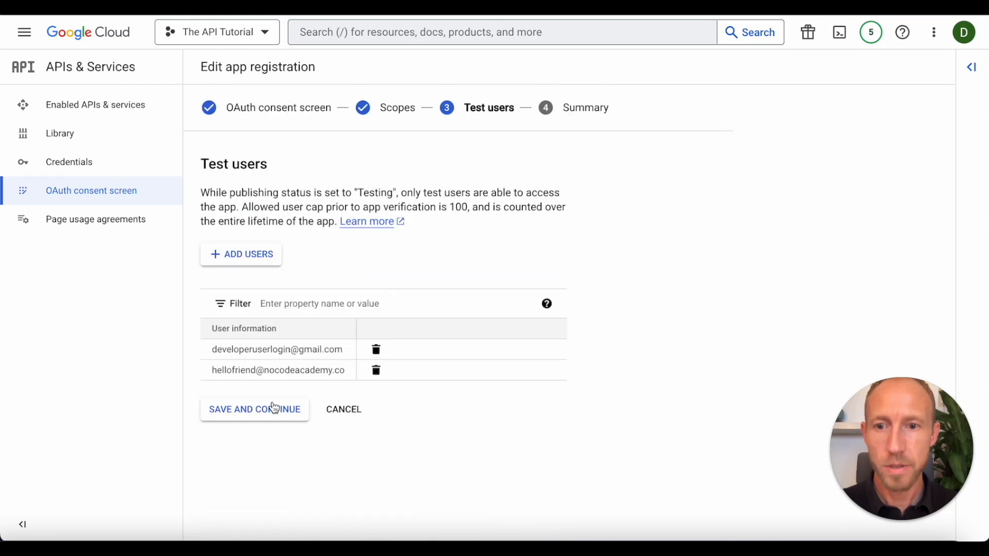
click(273, 408)
scroll(322, 383, down, 10)
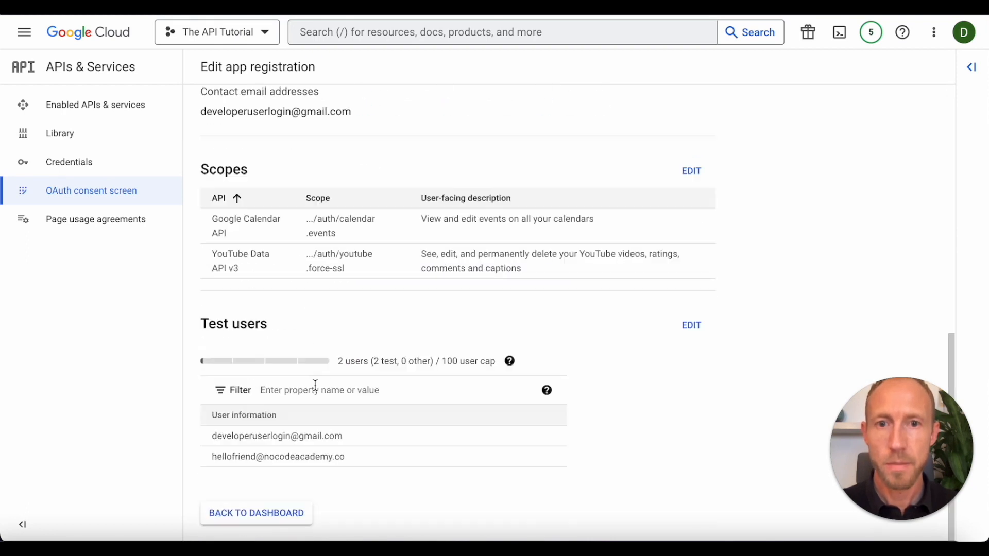
Return to the consent screen dashboard, then authorize the Bubble app with YouTube using the test user account and grant the additional access
click(267, 512)
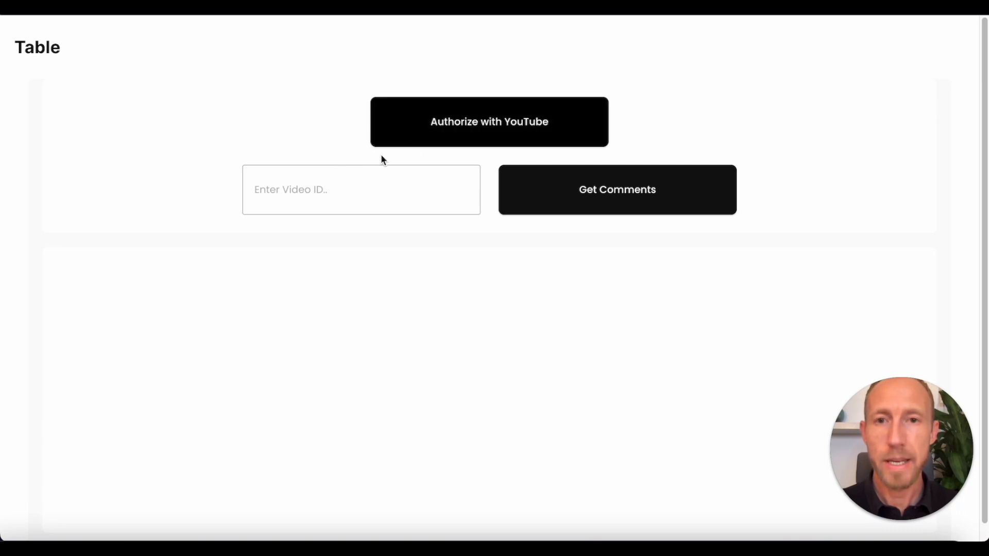
click(492, 133)
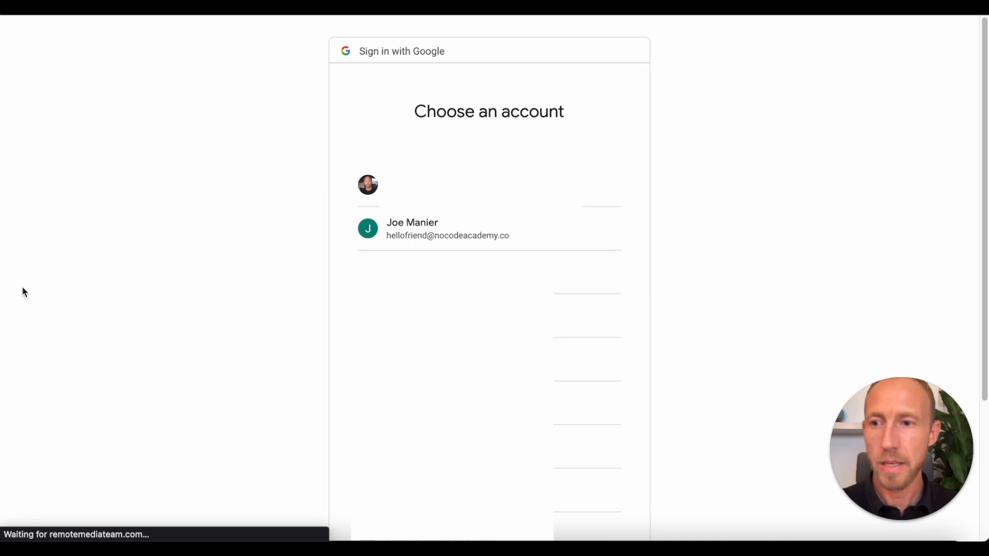
click(477, 229)
click(449, 239)
click(385, 281)
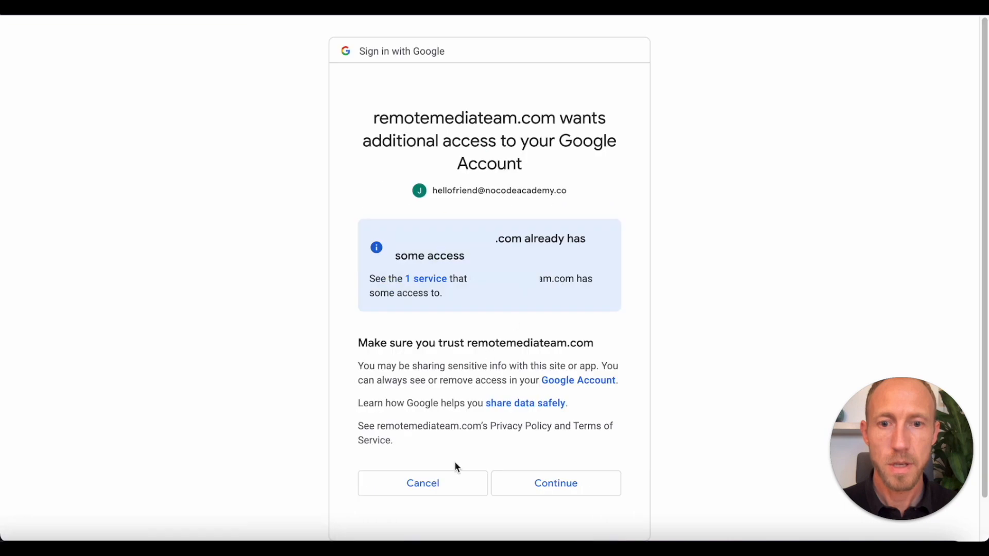
click(554, 481)
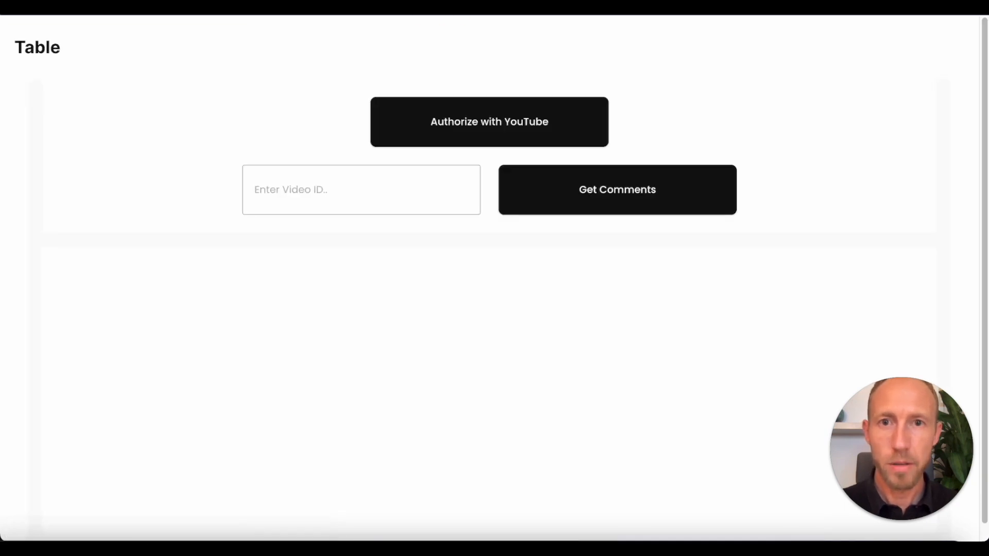
Isolate the authorization code from the redirect URL in a Google search box and cut it to the clipboard
key(super+l)
click(484, 54)
drag(462, 50, 536, 51)
click(457, 53)
drag(413, 55, 88, 49)
key(BackSpace)
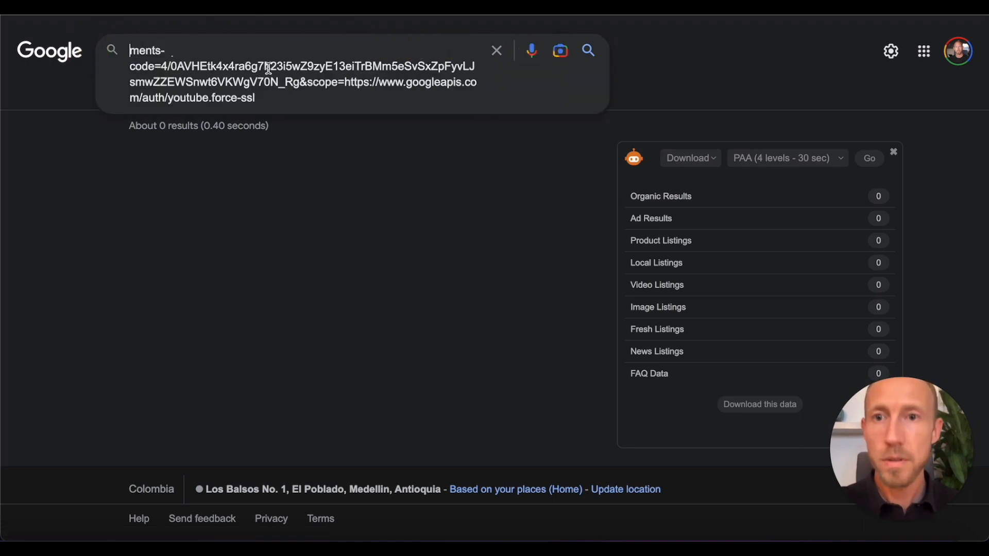
drag(165, 64, 272, 72)
key(BackSpace)
click(131, 49)
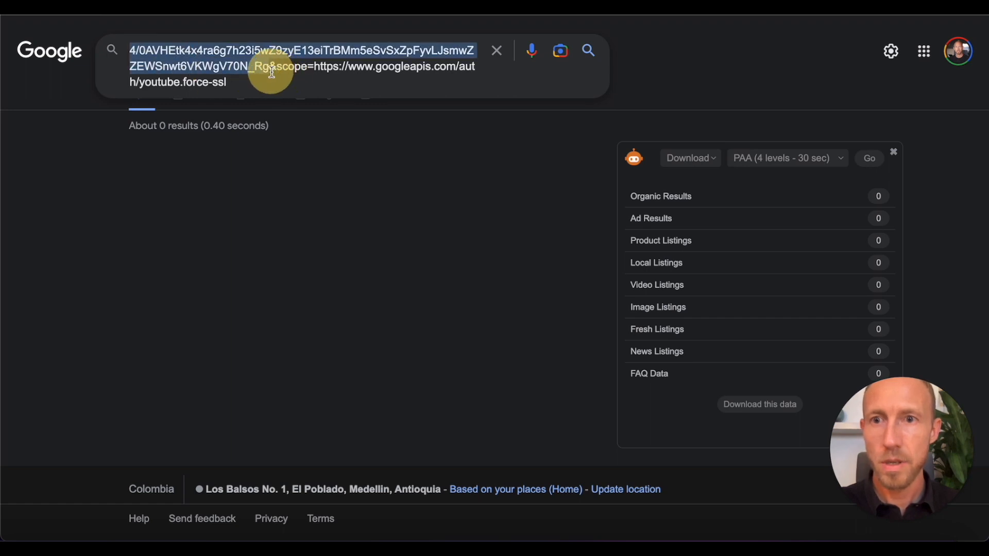
key(ctrl+x)
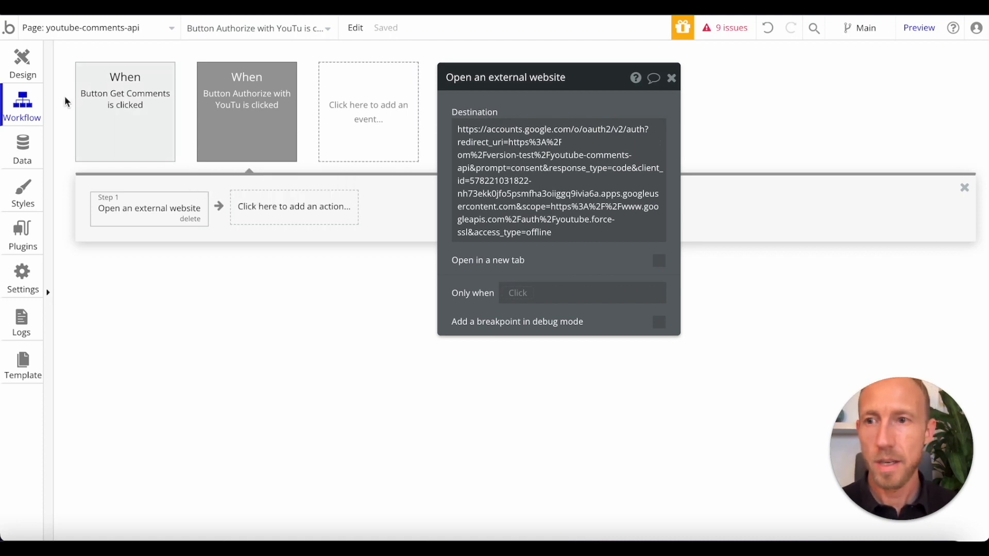
In the Bubble API Connector, replace the authorization code in the YouTube Exchange Authorization Code for Access Token call's body with the copied one
click(21, 247)
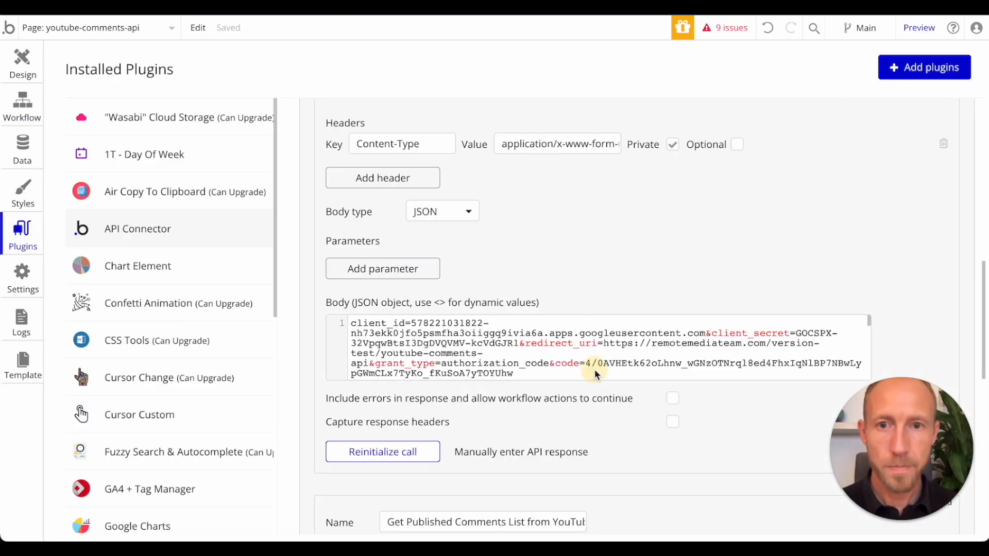
scroll(620, 261, up, 3)
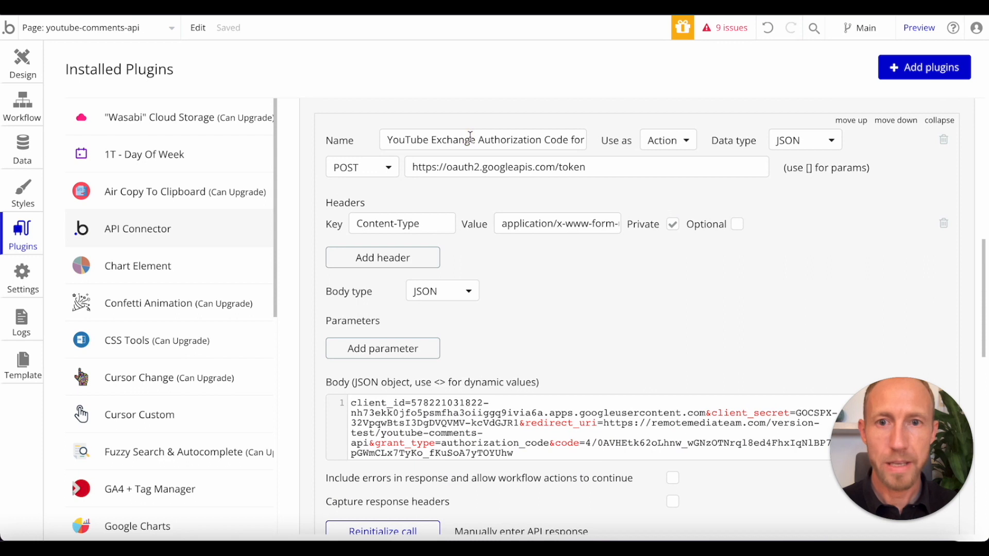
drag(477, 138, 600, 147)
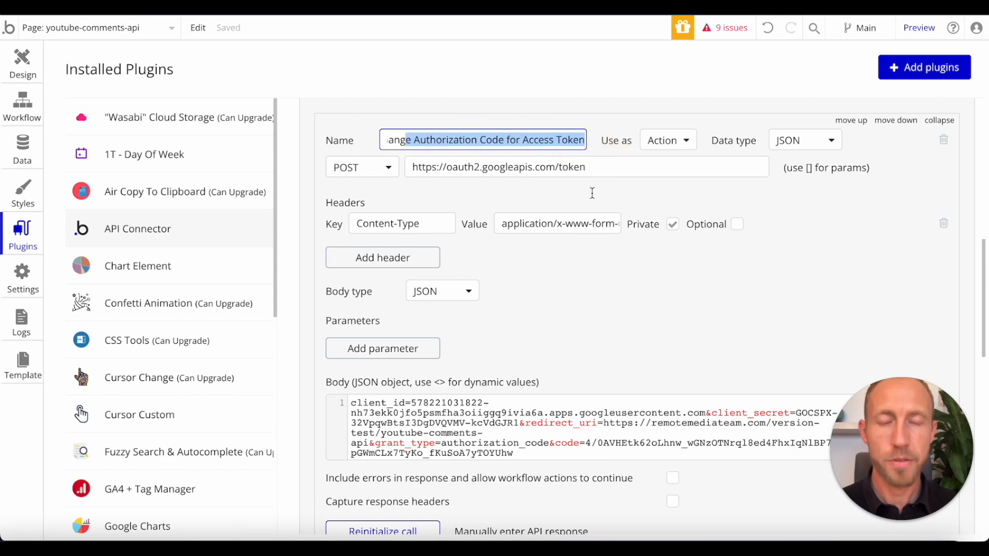
scroll(591, 198, down, 5)
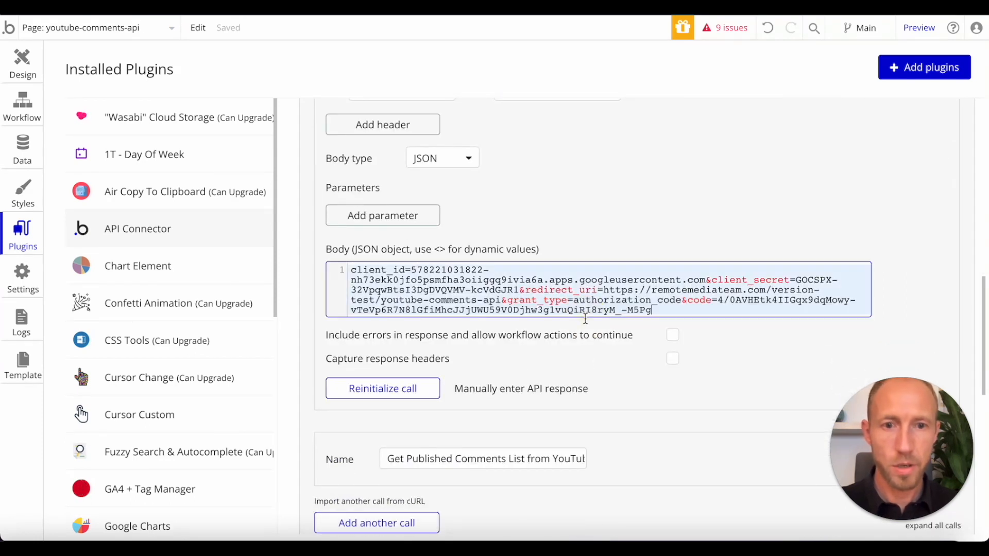
drag(585, 318, 584, 315)
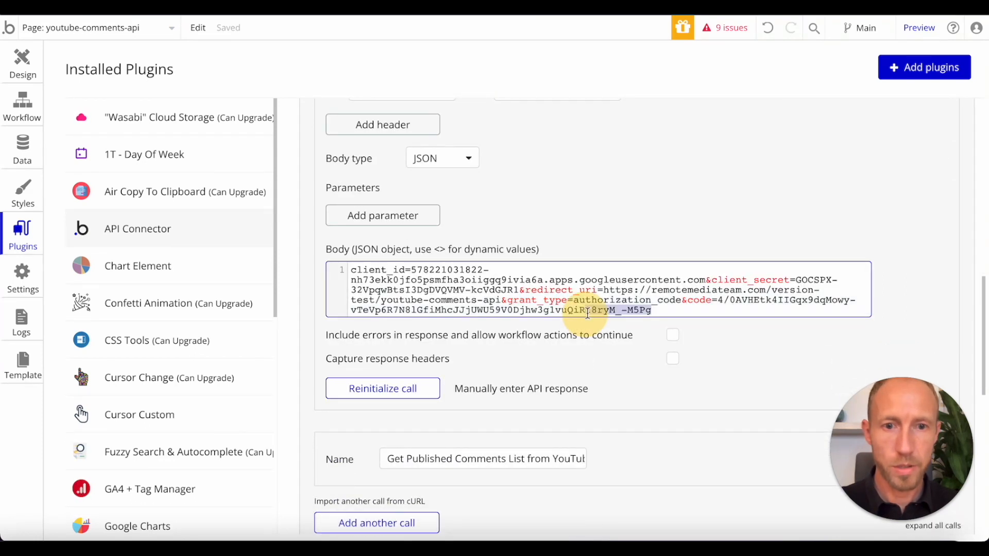
click(672, 308)
drag(721, 300, 715, 312)
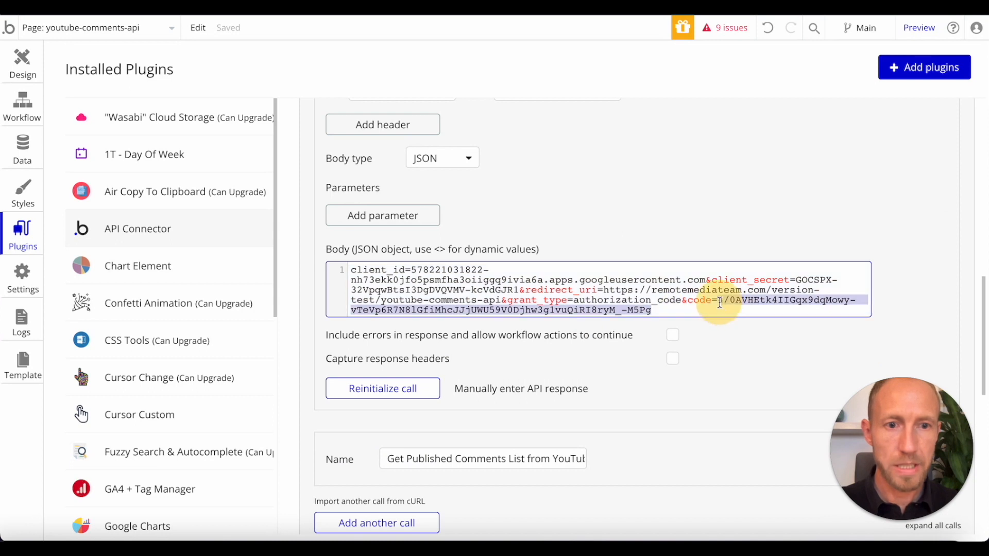
click(683, 231)
scroll(620, 256, down, 3)
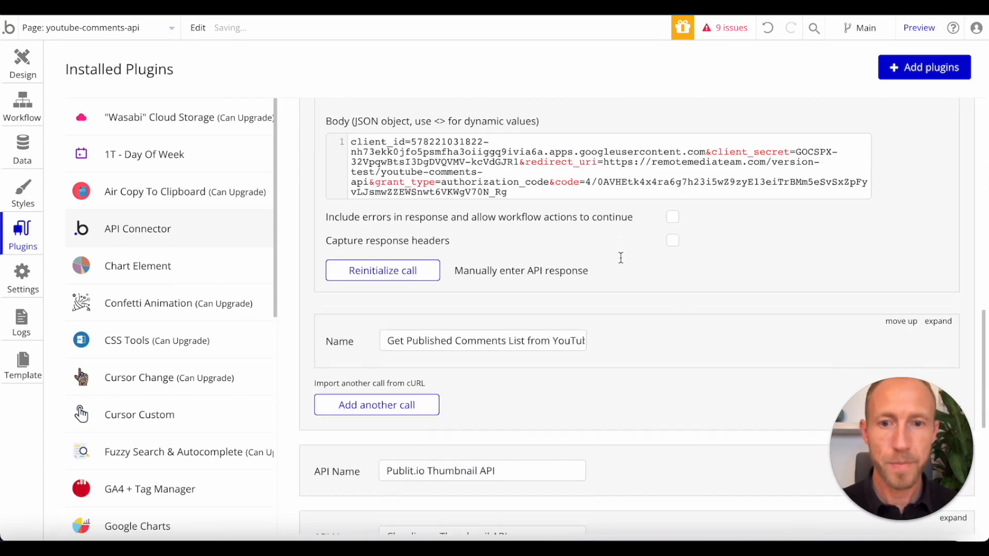
Reinitialize the token exchange call, copy the access_token value from the raw response data, and save the returned values
click(397, 243)
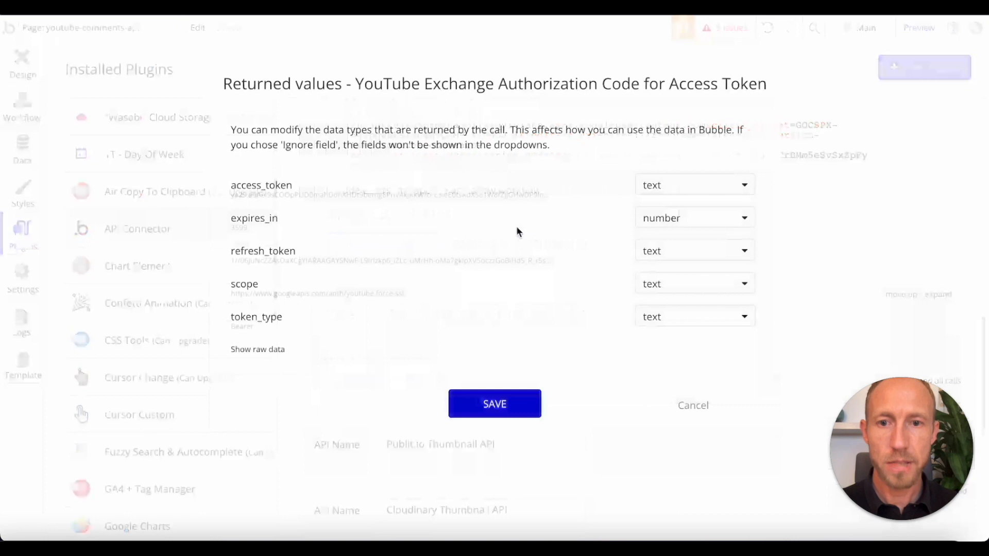
click(258, 348)
scroll(490, 251, down, 2)
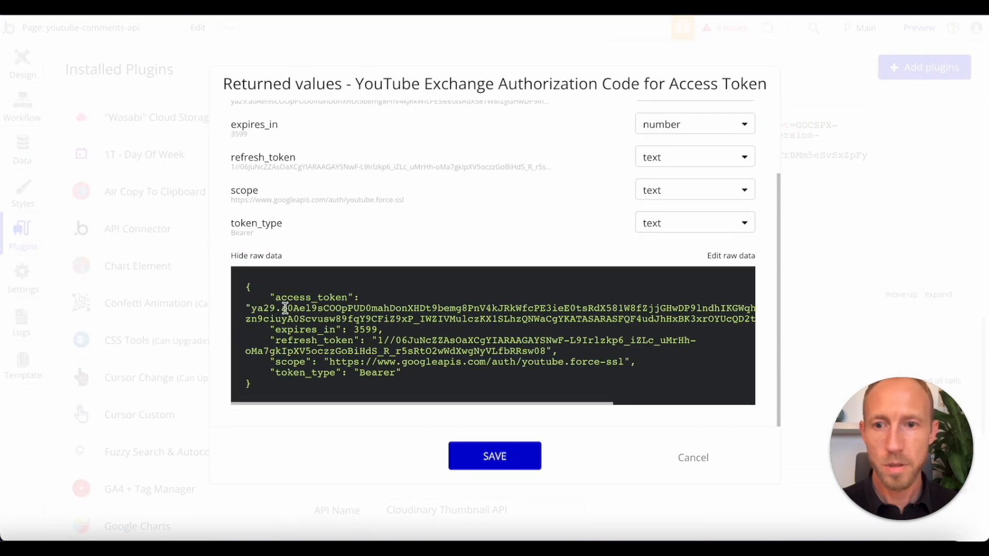
drag(254, 308, 626, 320)
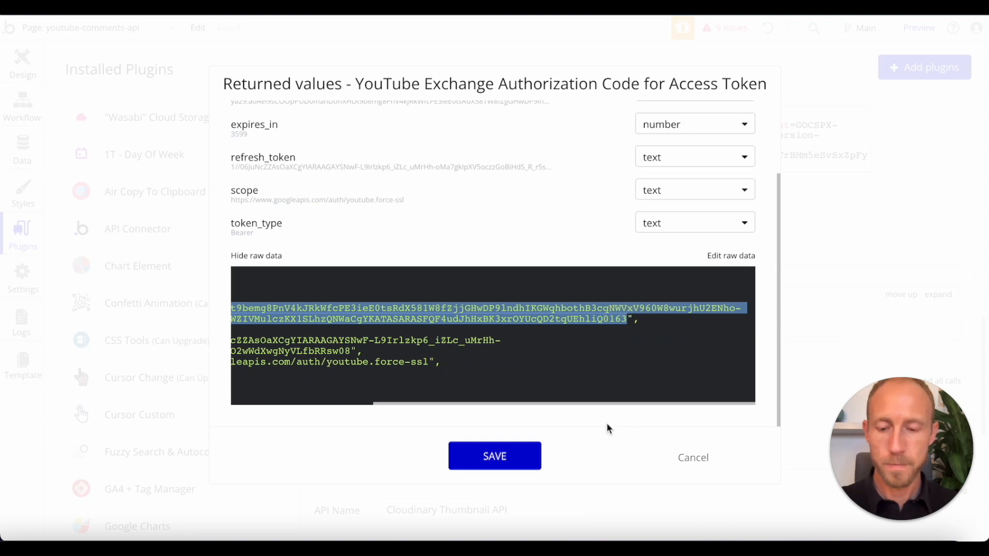
click(494, 457)
Expand the Get Published Comments List call and replace the Bearer token in its Authorization header with the copied access token
scroll(645, 323, down, 5)
scroll(632, 269, up, 3)
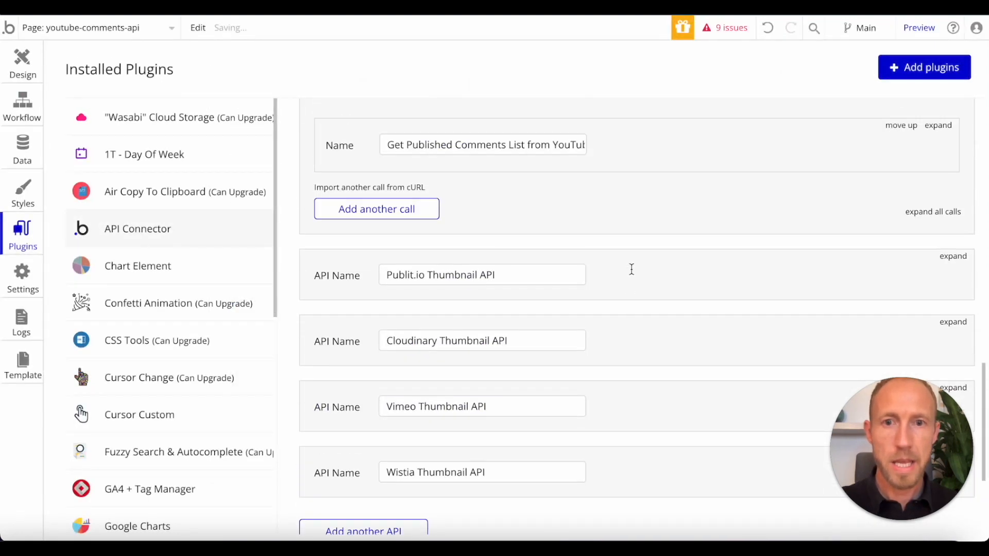
click(939, 152)
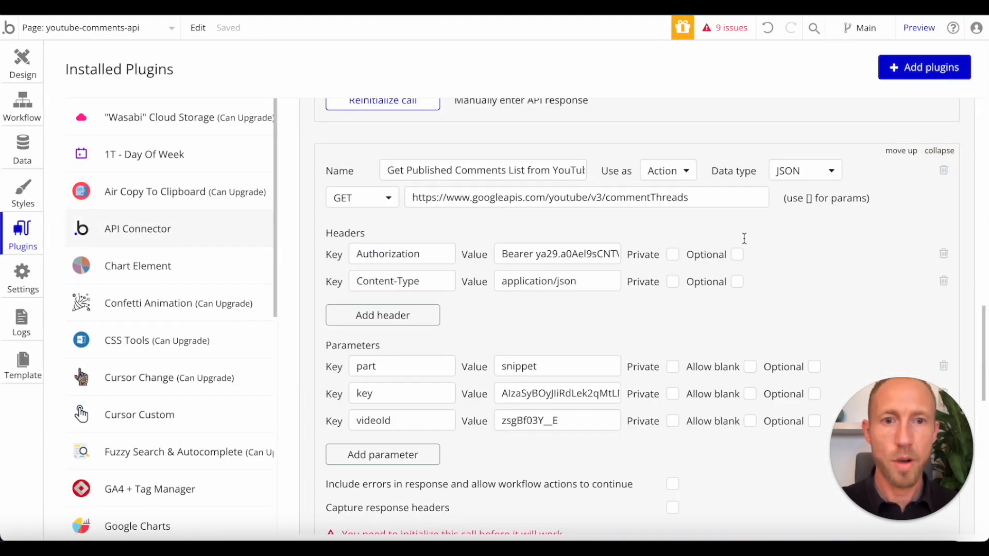
click(534, 255)
key(shift+End)
key(BackSpace)
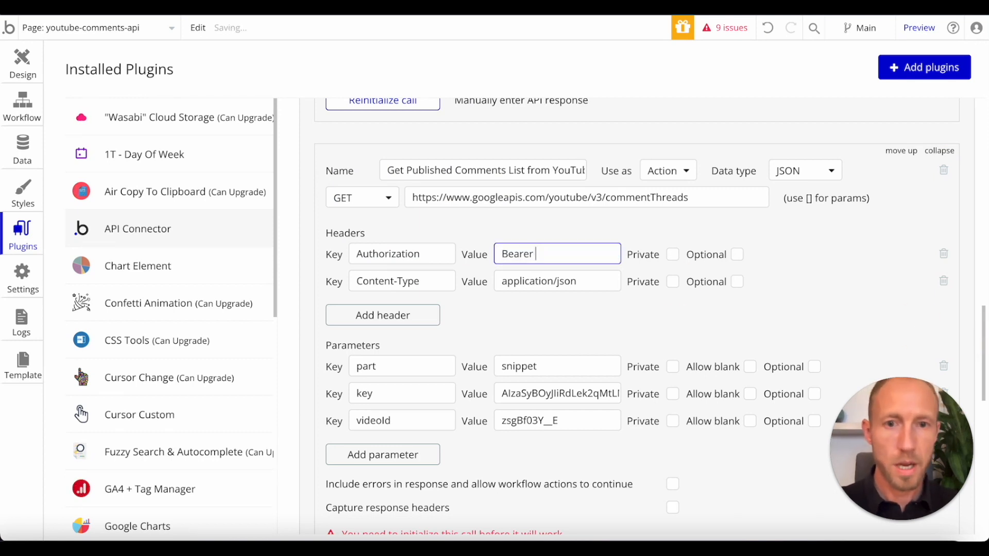
key(ctrl+v)
click(580, 212)
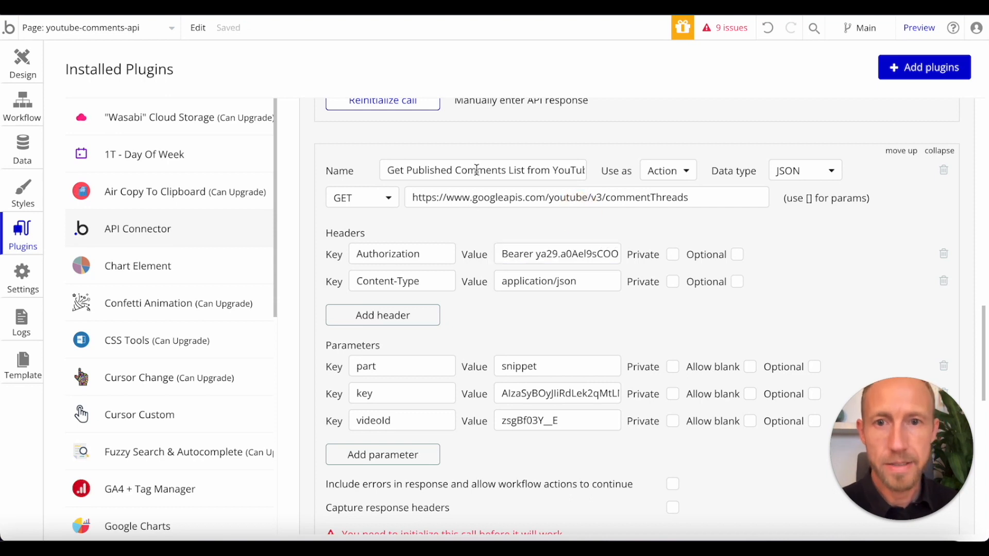
Check the call's name, then open the CommentThreads list page in the YouTube Data API reference and close its Try this method pane
drag(396, 175, 618, 168)
click(511, 171)
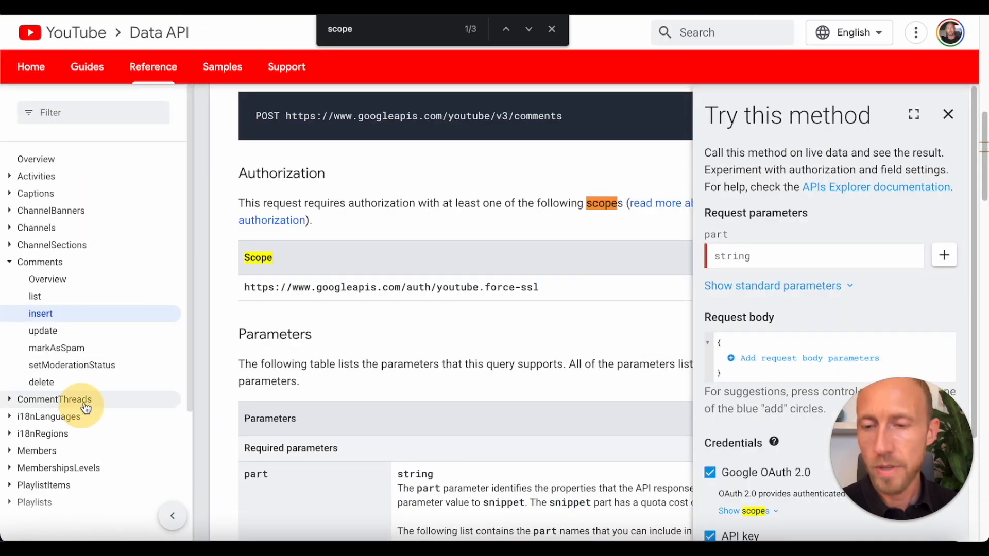
click(69, 401)
click(65, 417)
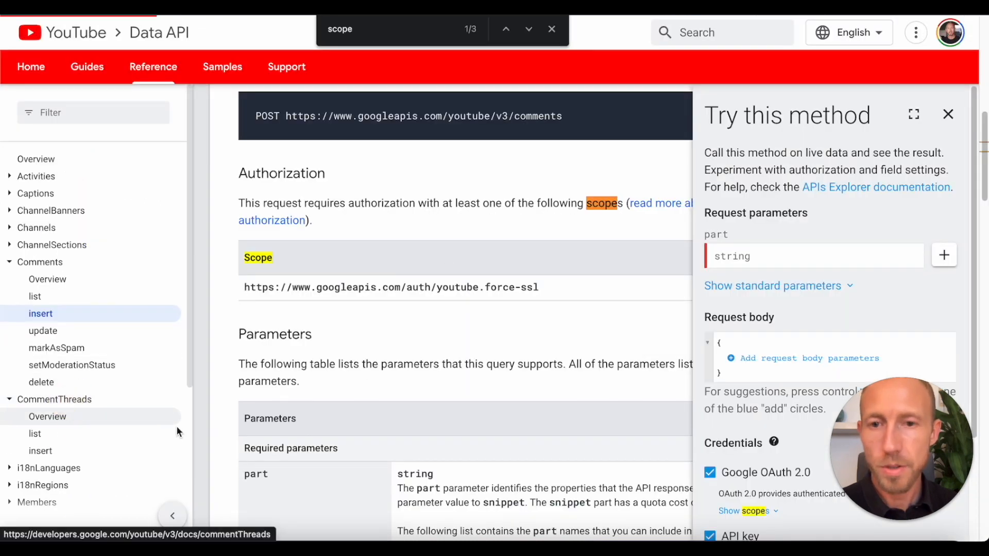
click(67, 433)
click(46, 313)
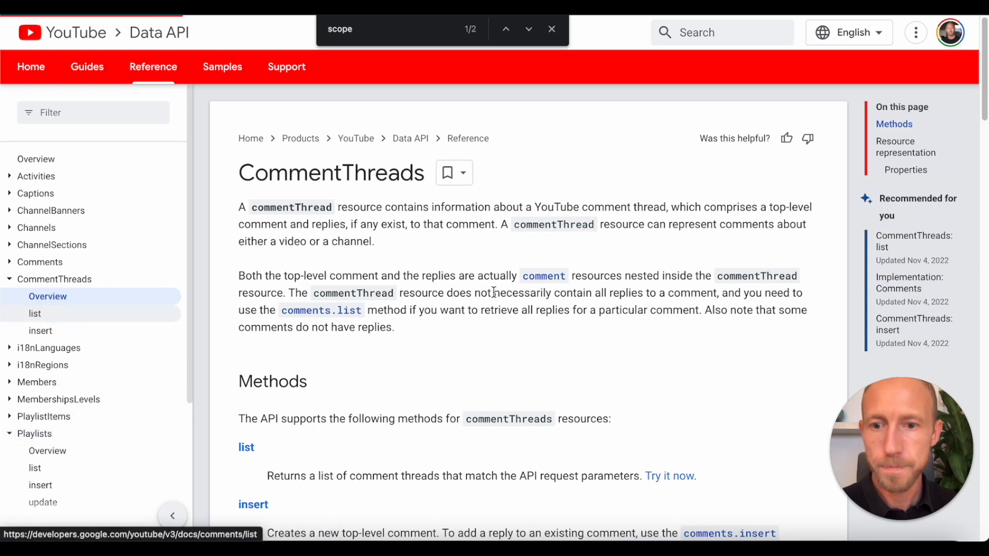
scroll(494, 292, down, 8)
scroll(494, 294, down, 2)
scroll(496, 294, up, 8)
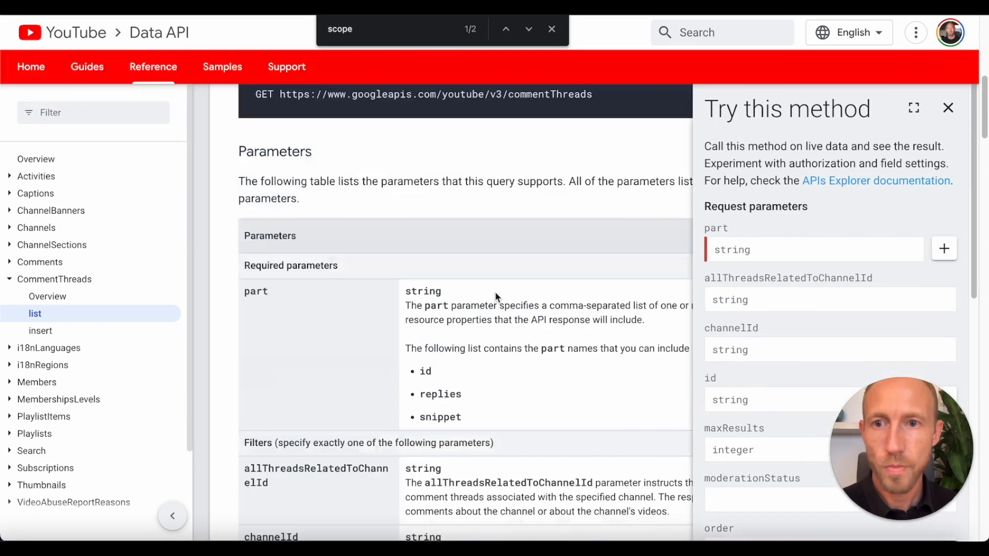
scroll(511, 292, up, 3)
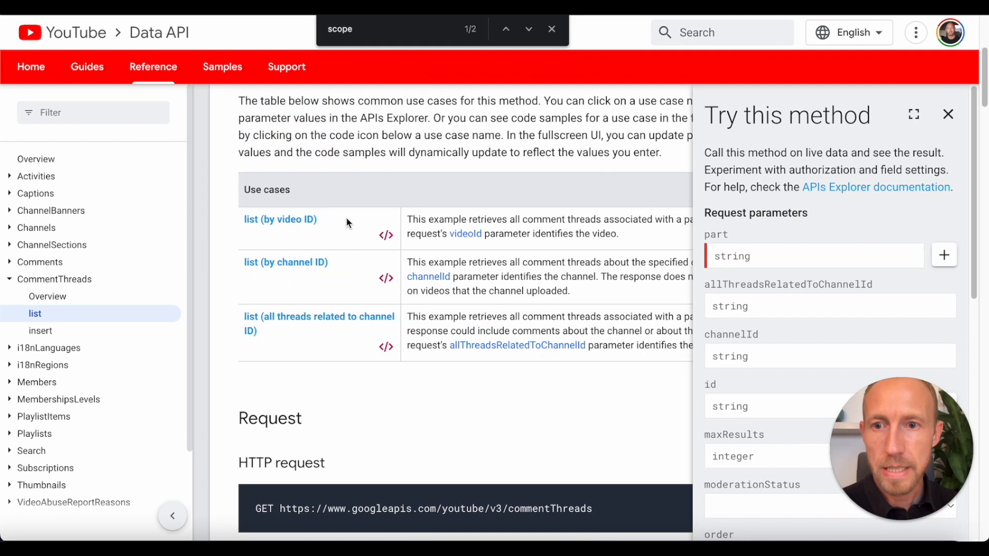
click(948, 114)
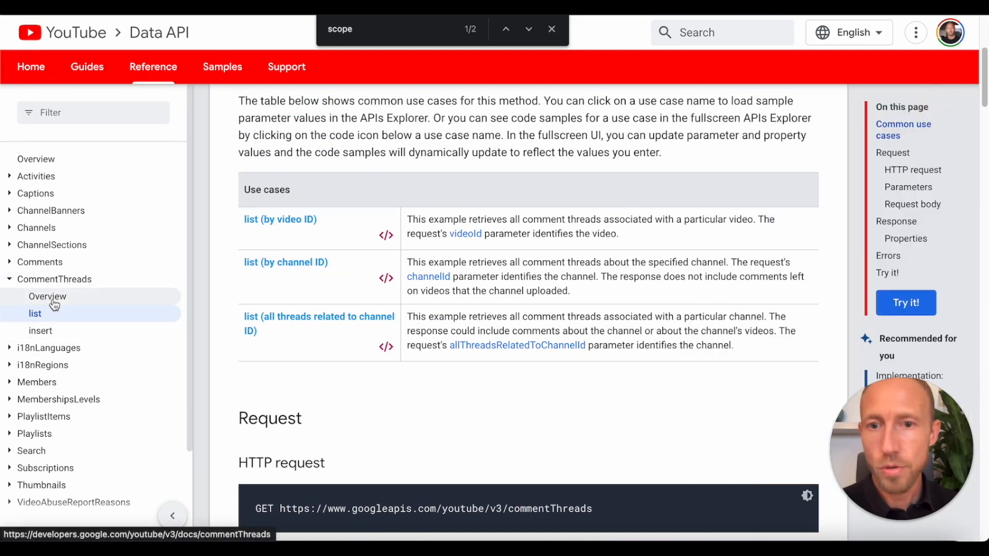
Examine the required part parameter in the CommentThreads list reference
scroll(217, 340, up, 4)
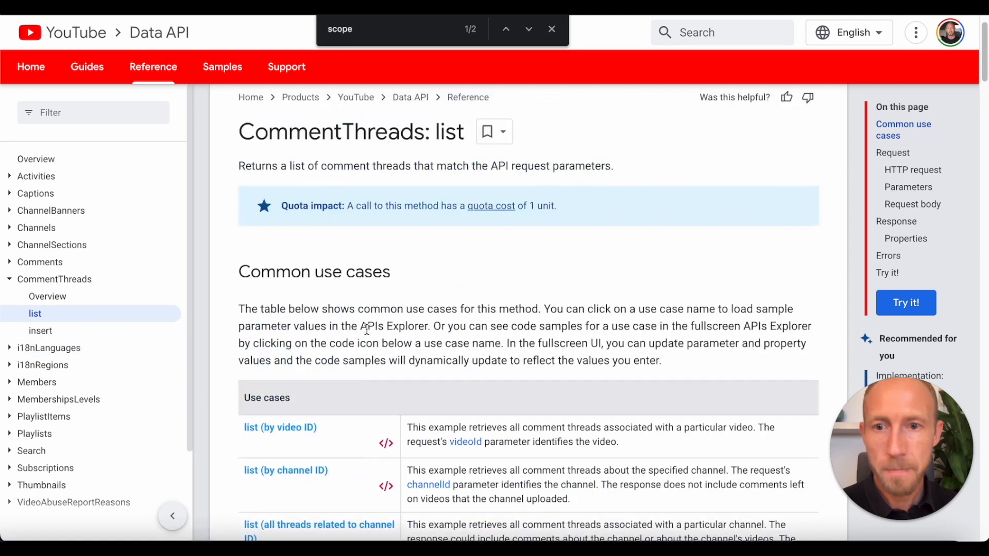
scroll(373, 336, down, 7)
scroll(373, 335, down, 6)
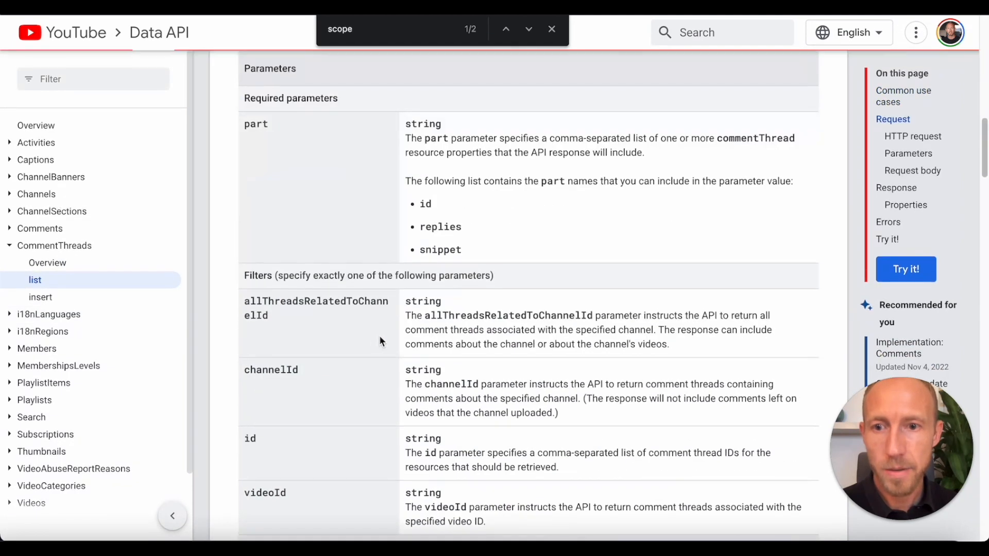
scroll(361, 320, up, 1)
drag(253, 205, 379, 232)
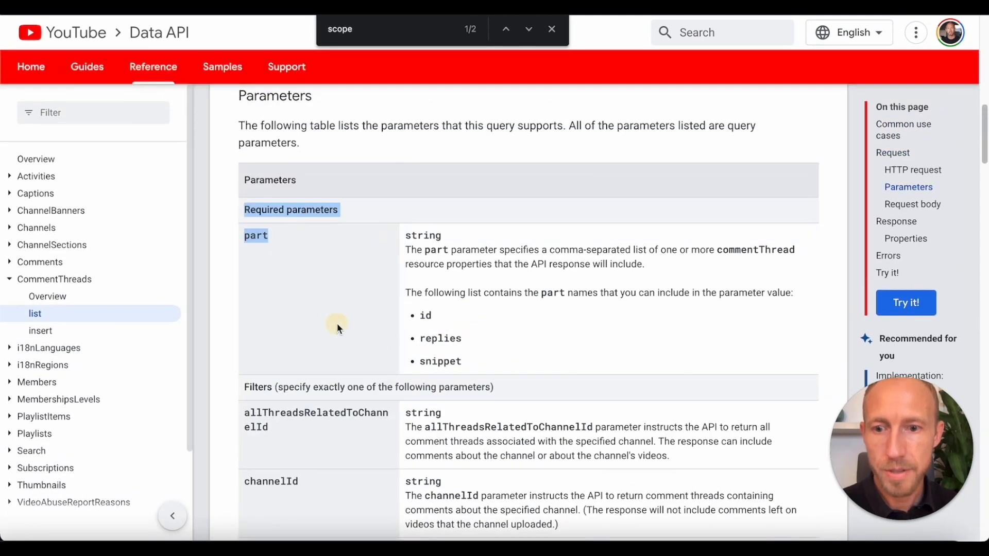
scroll(341, 326, down, 5)
Examine the filter parameters allThreadsRelatedToChannelId, channelId, id and videoId, and highlight the description of videoId
drag(238, 91, 285, 147)
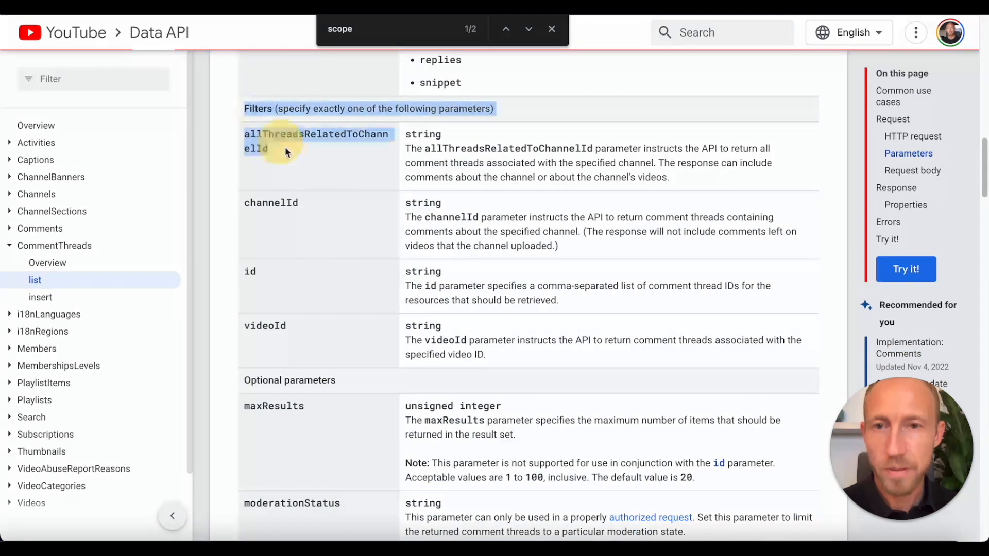
drag(351, 374, 274, 366)
click(320, 330)
scroll(268, 221, up, 7)
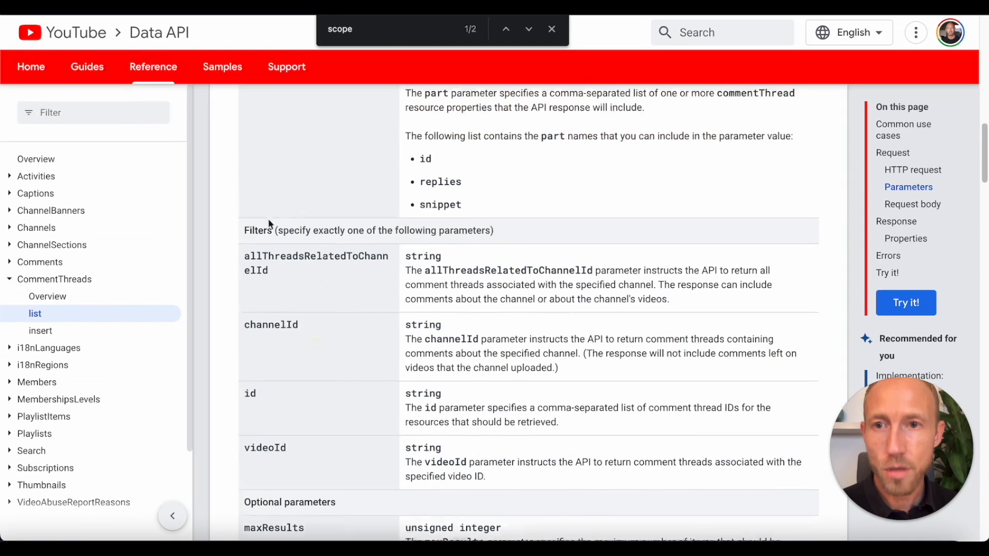
scroll(304, 342, down, 6)
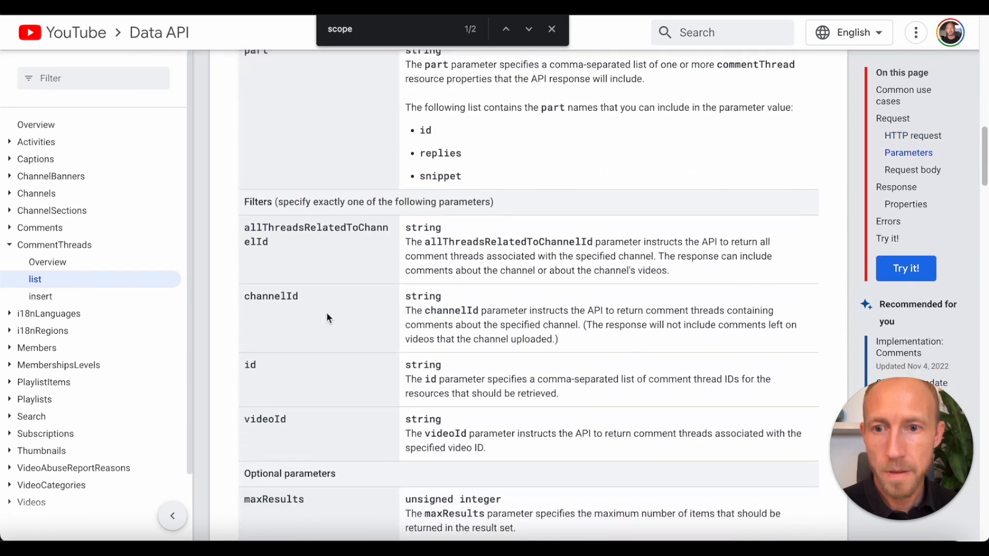
double_click(246, 292)
double_click(292, 228)
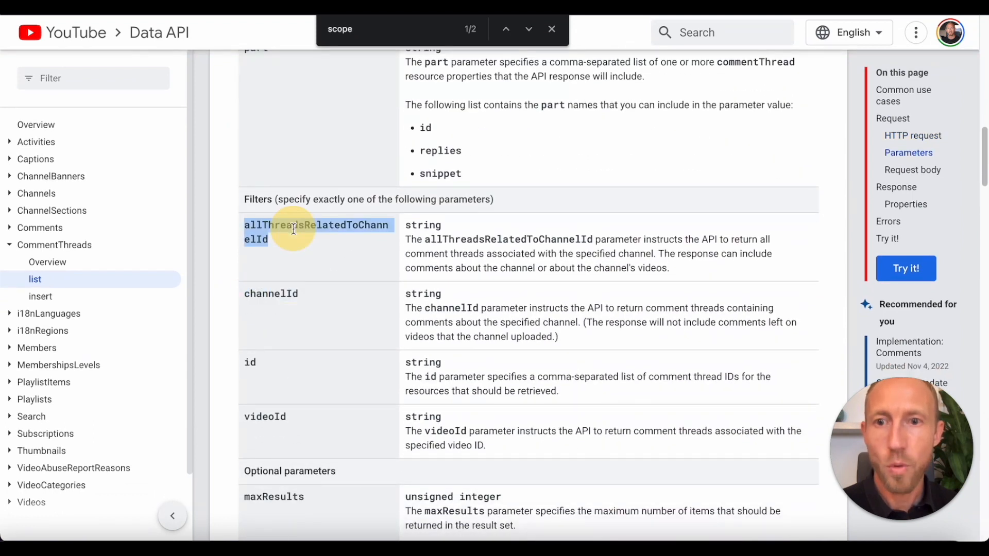
double_click(273, 366)
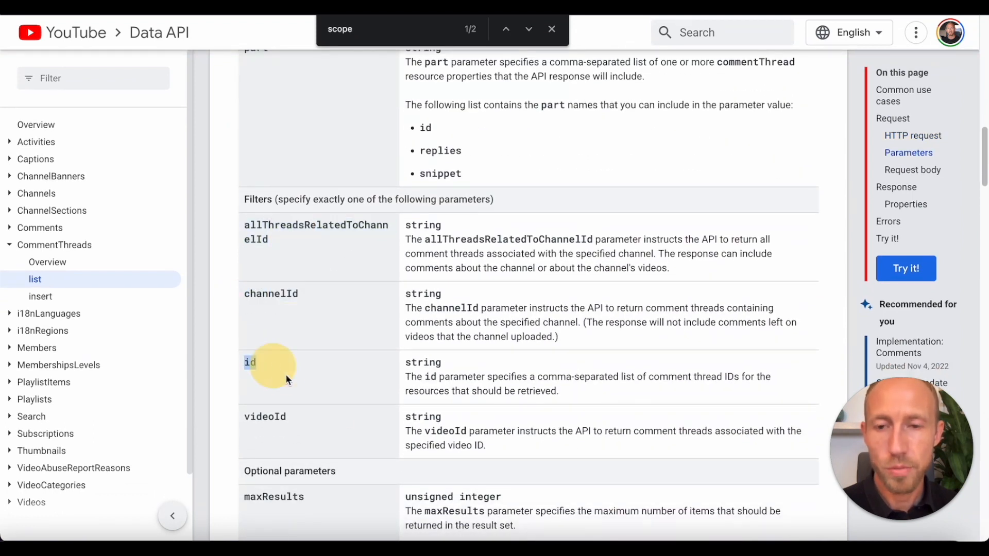
double_click(302, 419)
drag(507, 446, 455, 431)
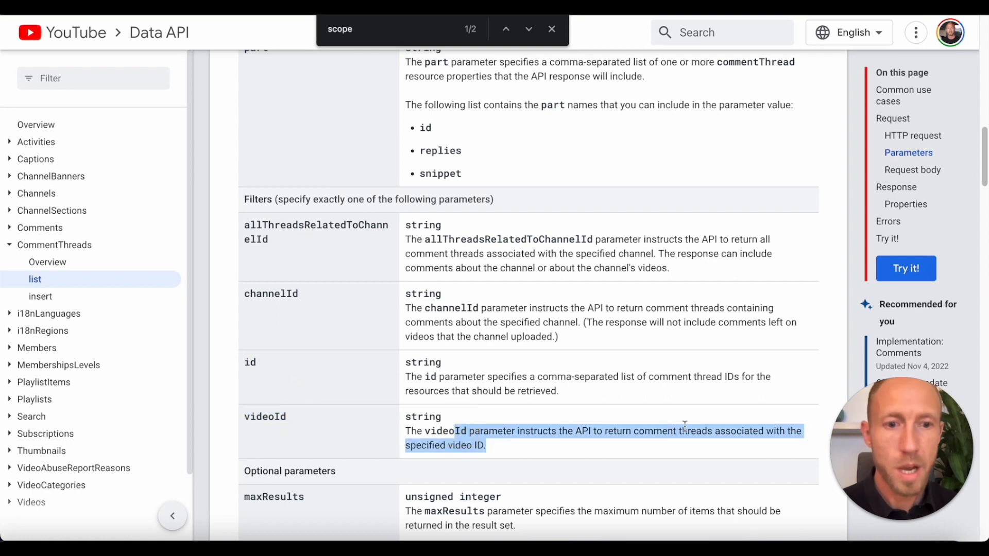
Compare the descriptions of the videoId and channelId filter parameters in the CommentThreads list reference
drag(715, 433, 638, 437)
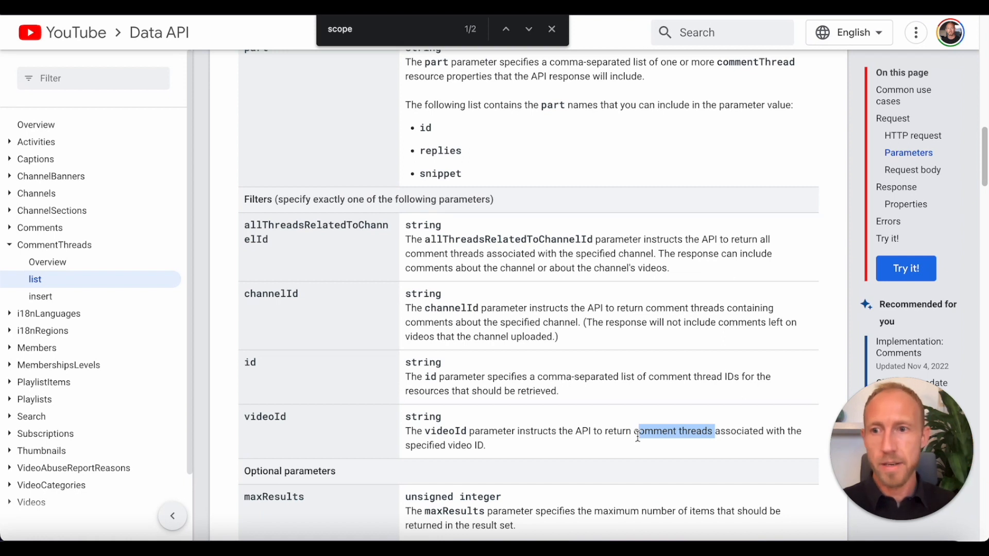
click(15, 230)
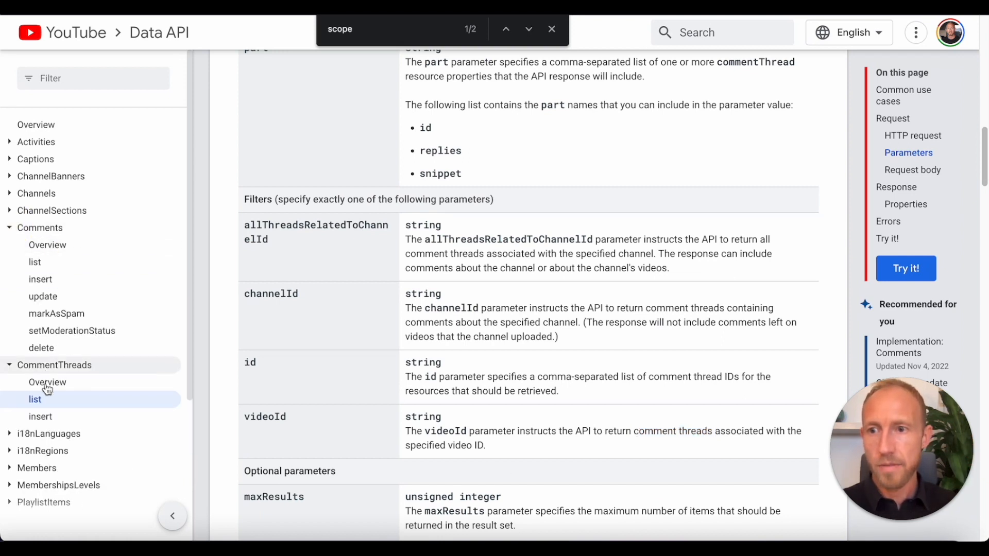
click(9, 229)
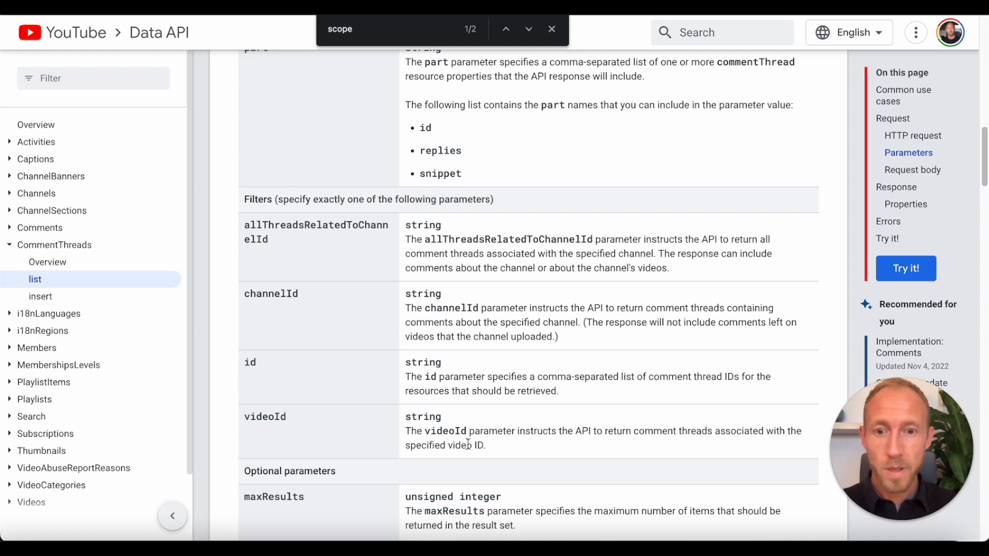
drag(485, 448, 407, 418)
double_click(271, 416)
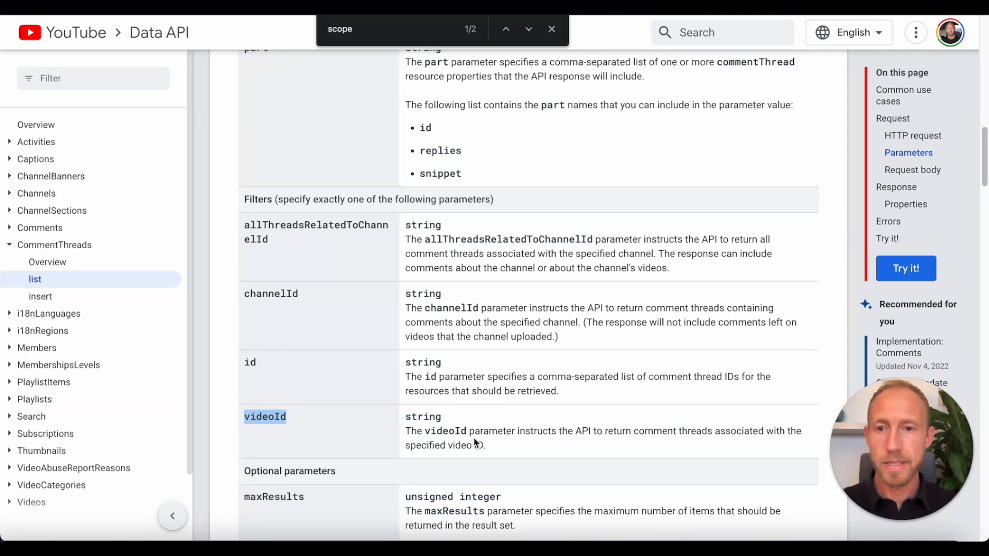
double_click(273, 294)
drag(606, 342, 394, 296)
click(505, 323)
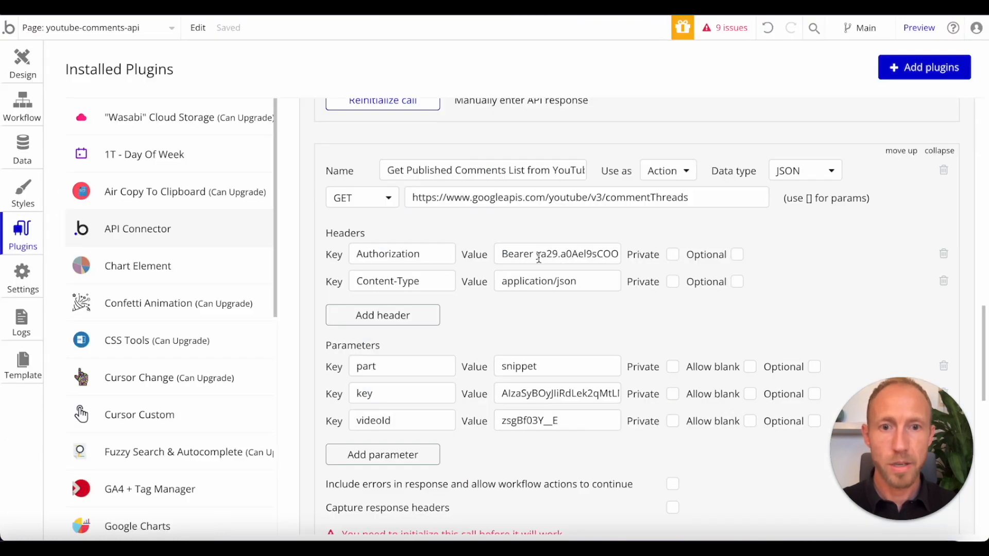
Switch to the Bubble API Connector and check the comments call's Authorization header value and its commentThreads endpoint URL
click(537, 255)
drag(577, 264, 828, 276)
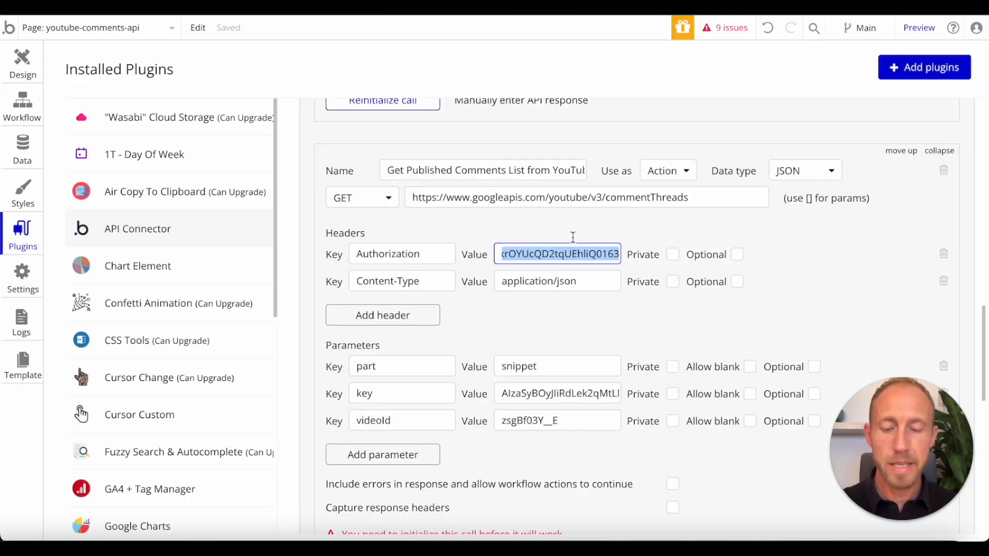
click(570, 247)
key(ctrl+a)
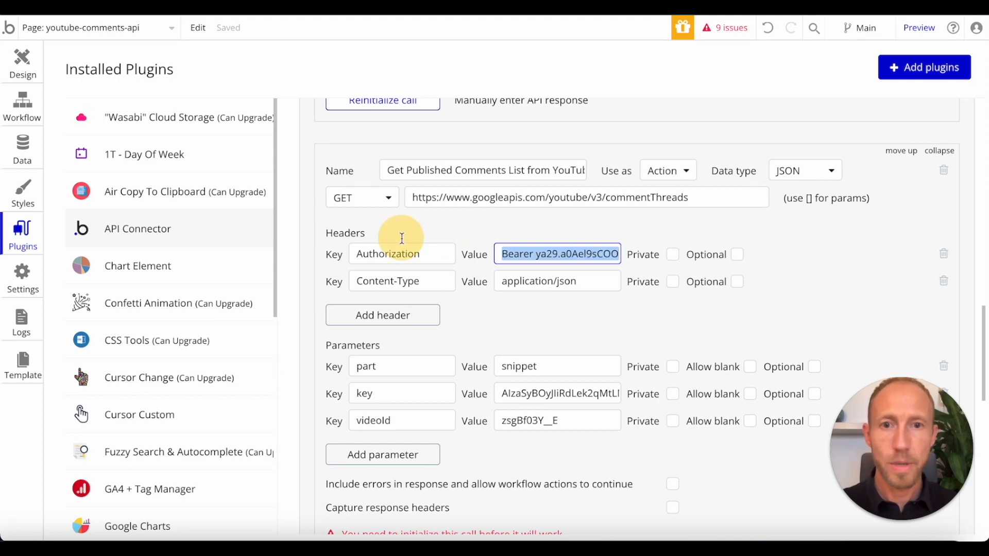
click(515, 200)
key(ctrl+a)
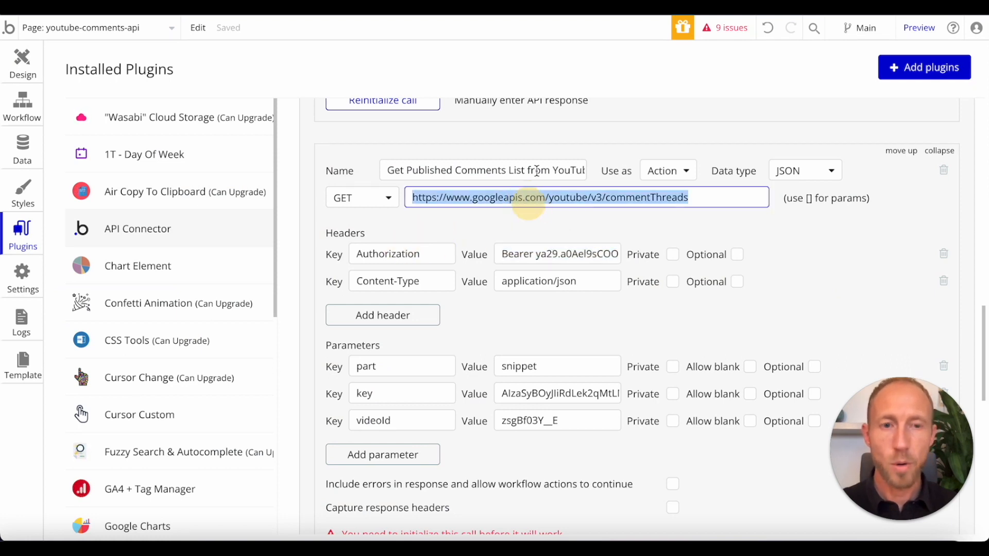
Review the comments call's request method, Use as setting and Data type options
click(373, 196)
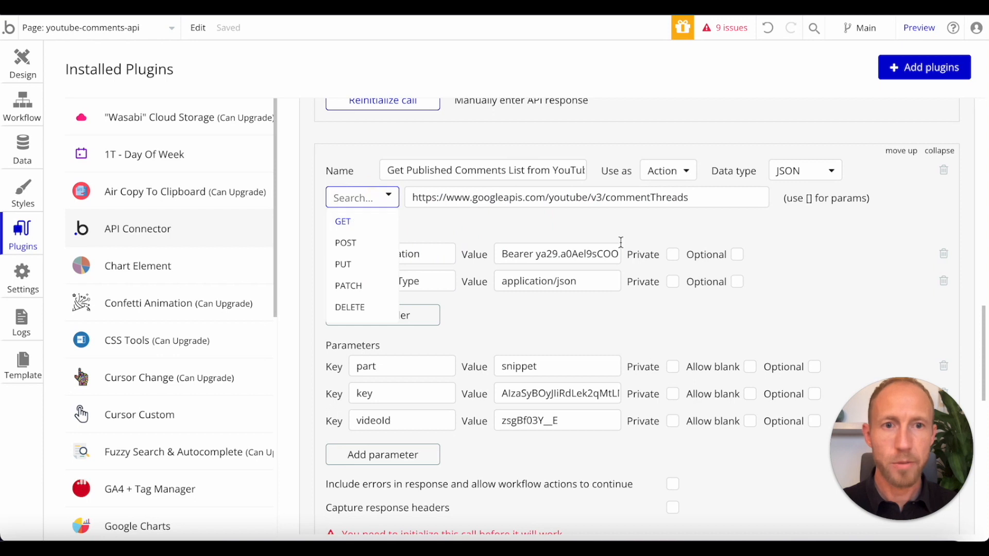
click(636, 223)
click(684, 170)
click(723, 223)
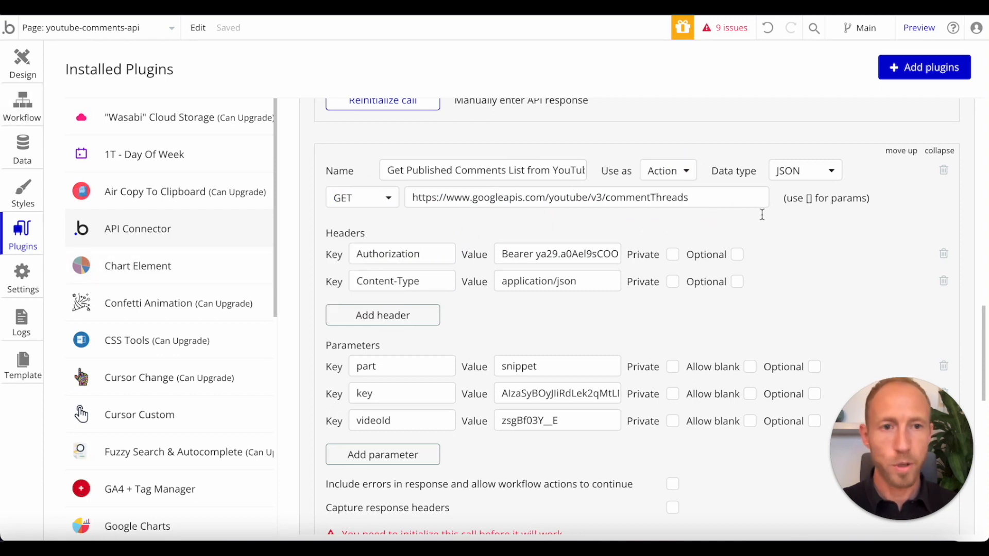
click(799, 175)
click(769, 121)
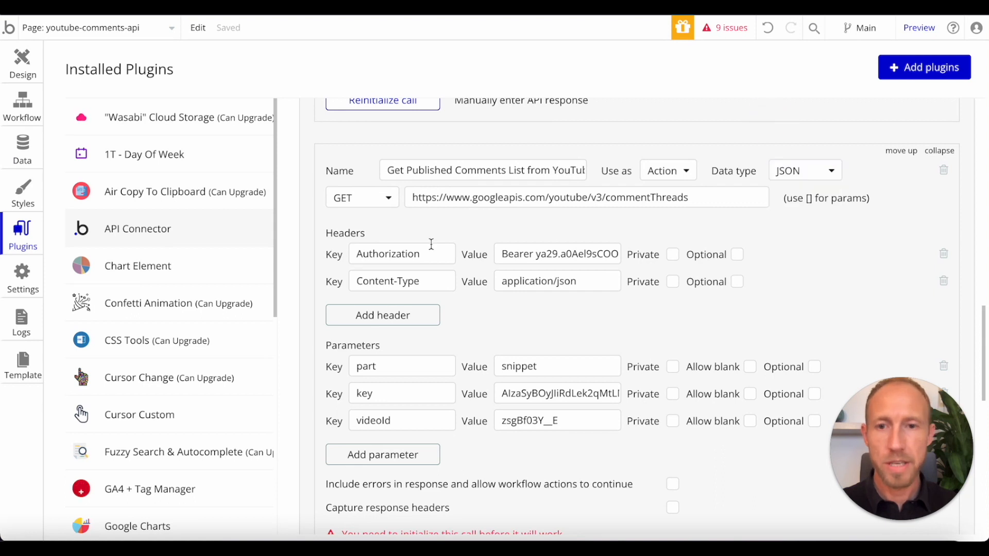
Check the Authorization and Content-Type header values of the comments call and mark both headers as private
click(533, 256)
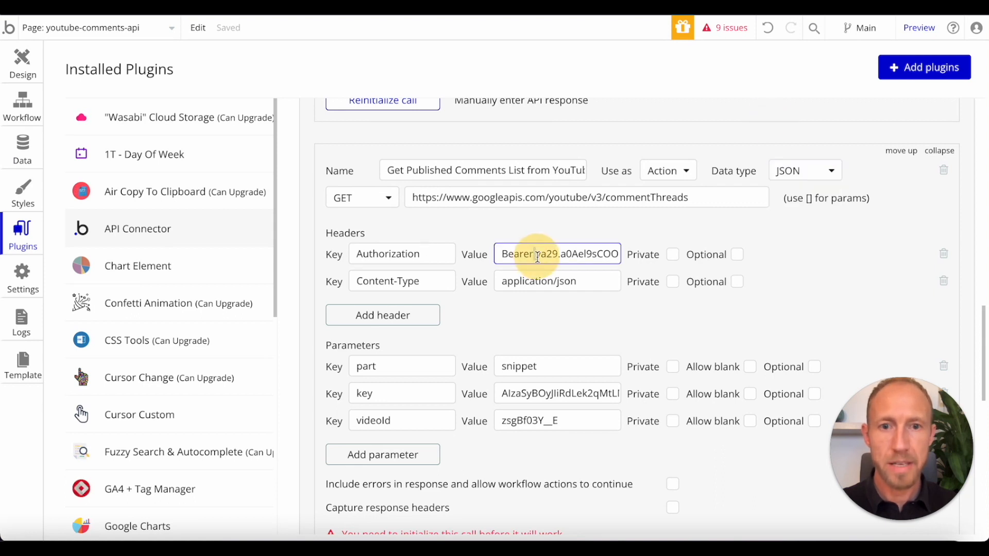
click(540, 253)
drag(537, 255, 542, 270)
click(406, 280)
click(563, 280)
scroll(618, 268, down, 1)
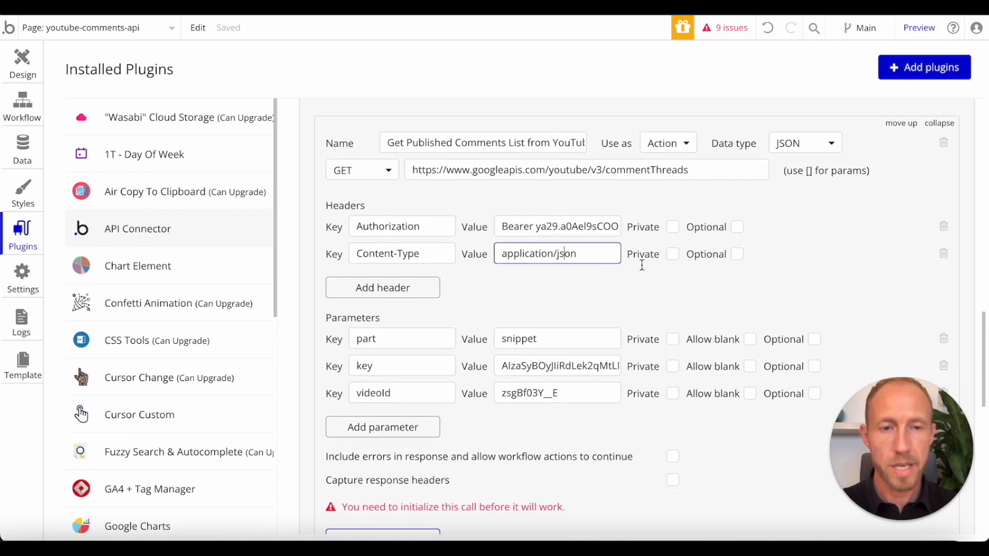
click(672, 227)
click(672, 254)
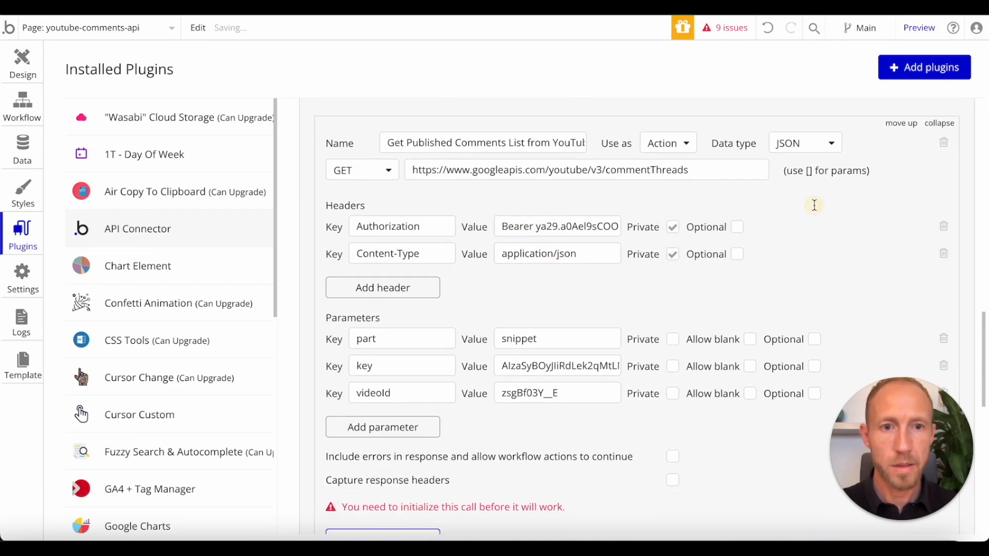
Review the part parameter with its snippet value and the name of the key parameter
scroll(759, 236, down, 3)
scroll(758, 235, down, 1)
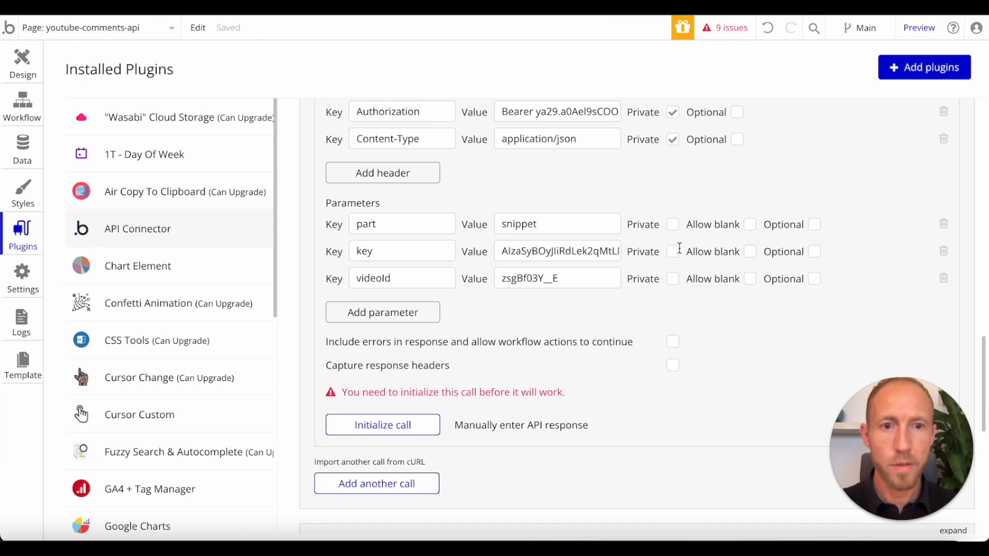
double_click(391, 225)
click(564, 233)
double_click(564, 232)
double_click(412, 250)
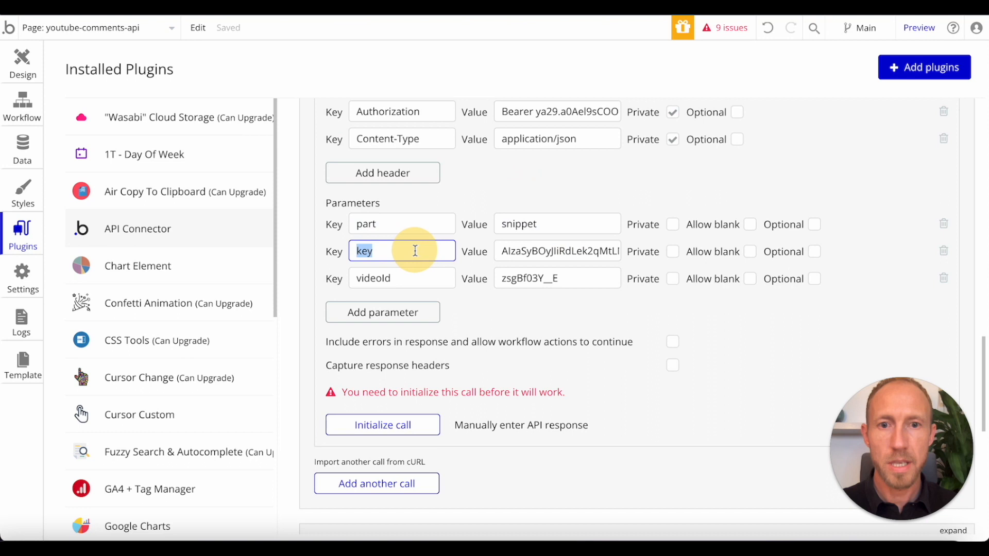
click(539, 165)
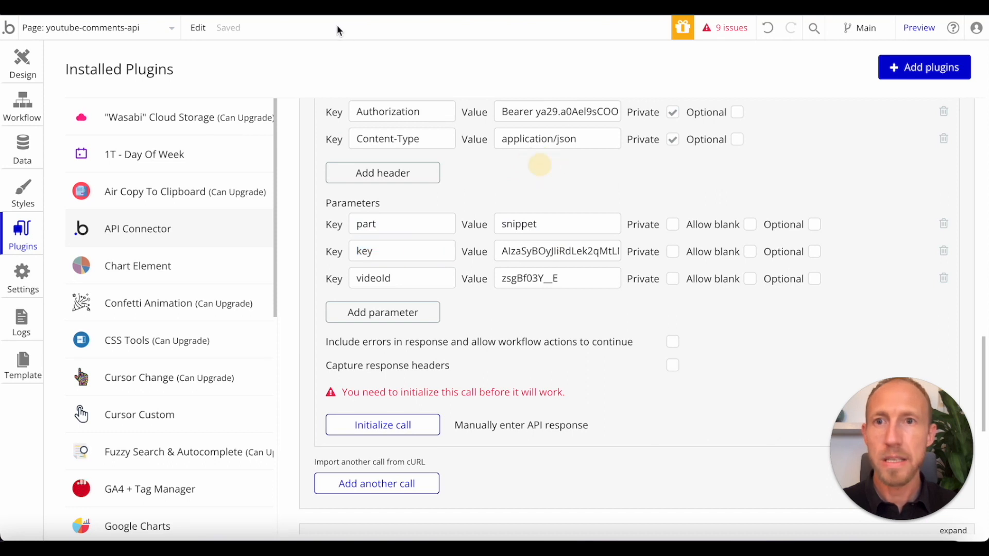
Switch to the Google Cloud console and open the Credentials page of The API Tutorial project
click(242, 4)
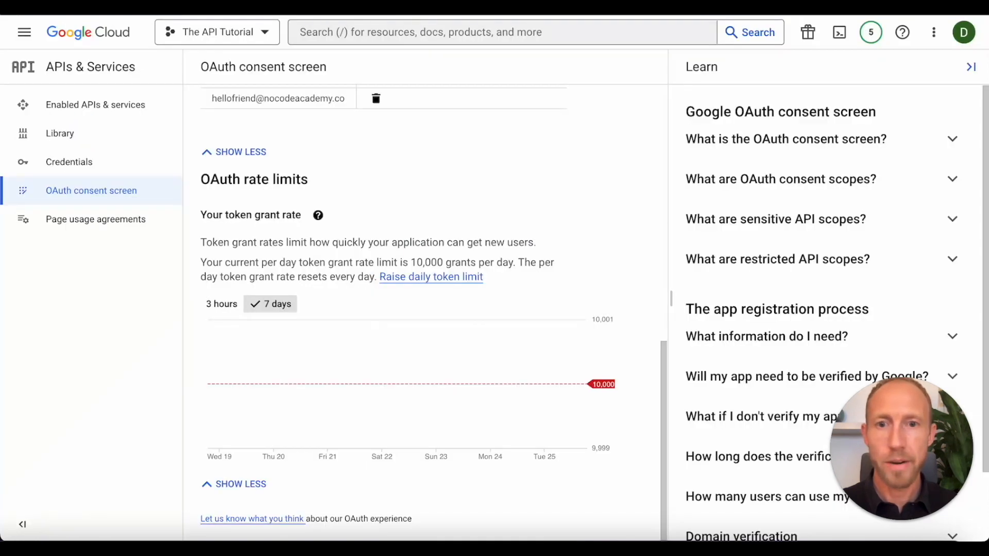
scroll(243, 92, up, 10)
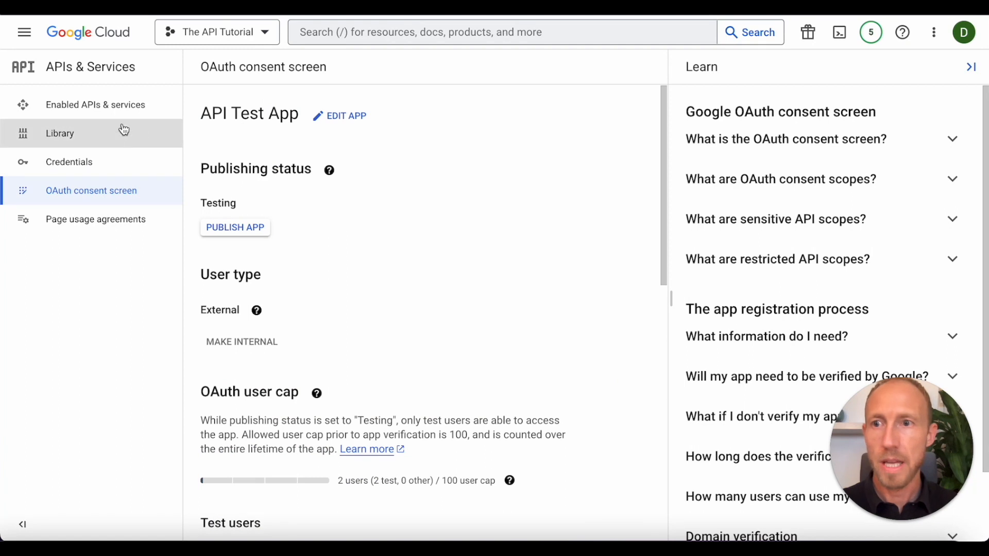
click(99, 168)
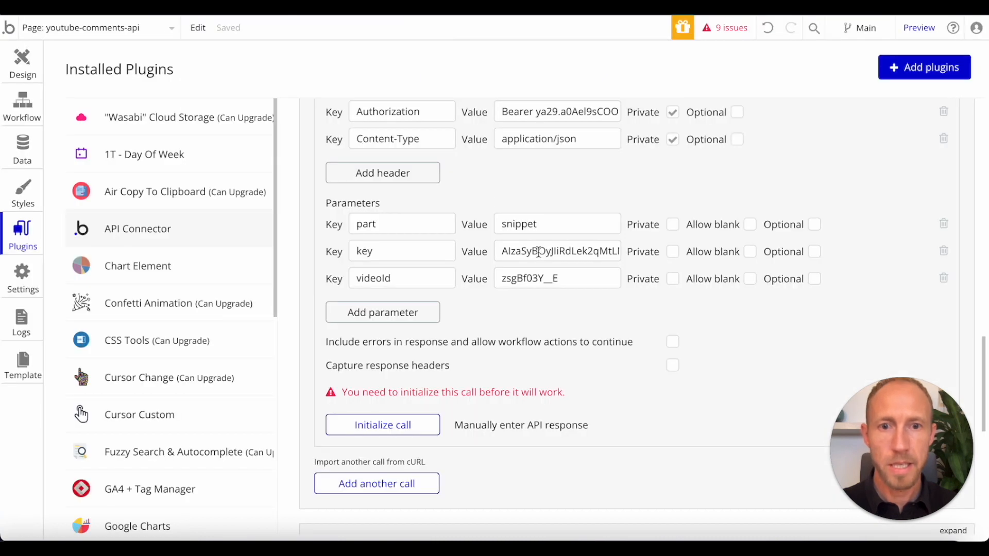
Return to Bubble, check the key and videoId values, and mark the key and part parameters as private
click(538, 251)
double_click(570, 282)
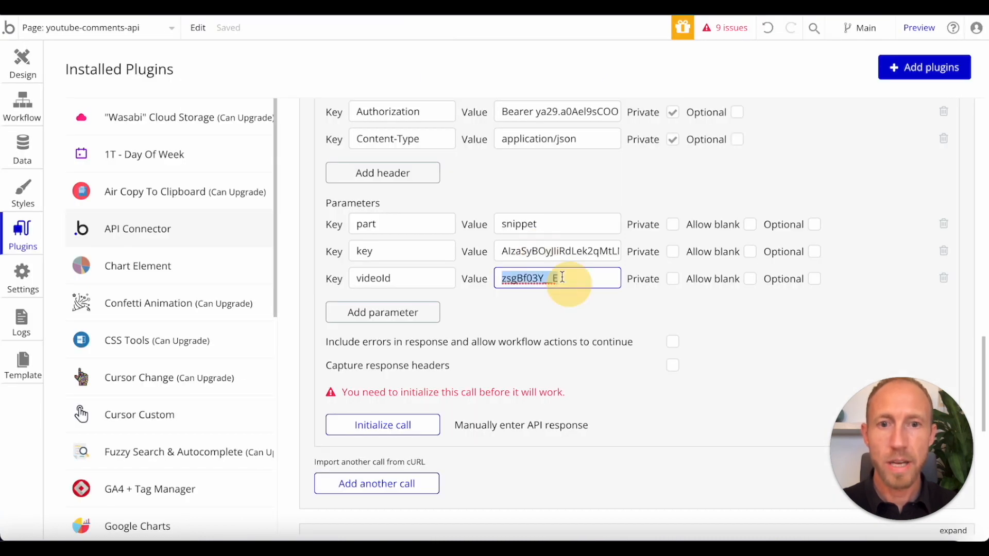
click(672, 252)
click(673, 224)
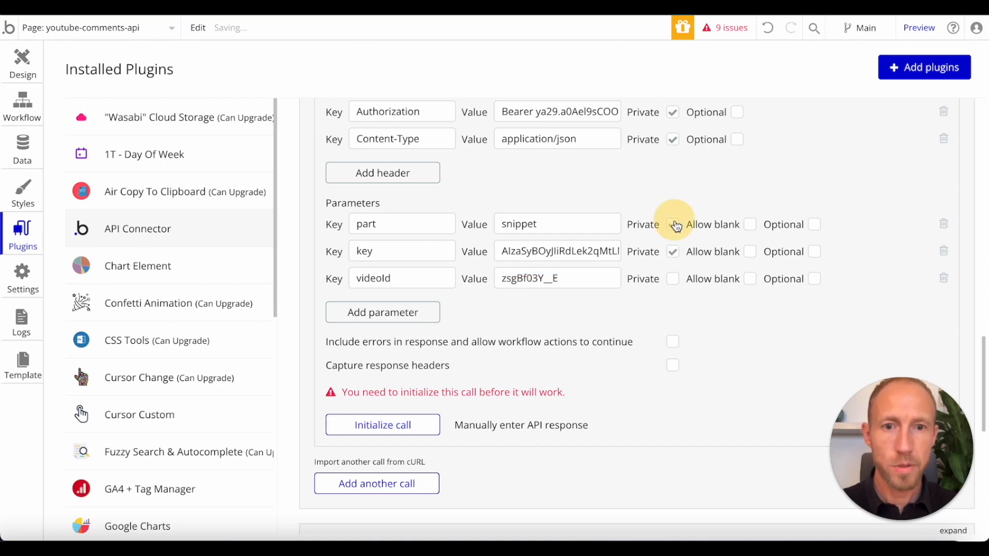
double_click(560, 280)
click(493, 293)
Initialize the Get Published Comments List call and show the raw data of its returned values
click(388, 427)
scroll(506, 356, down, 10)
scroll(332, 357, down, 2)
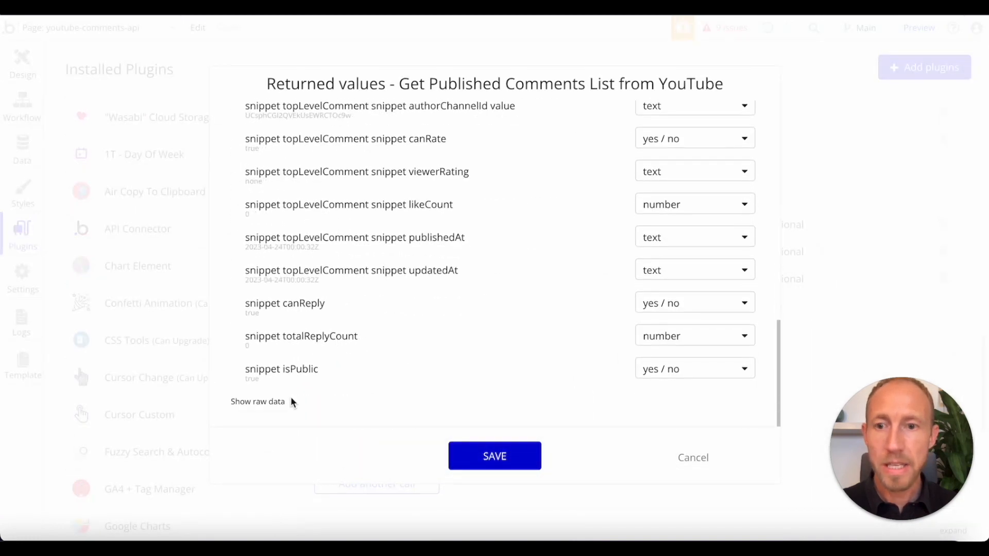
click(257, 401)
scroll(422, 298, down, 5)
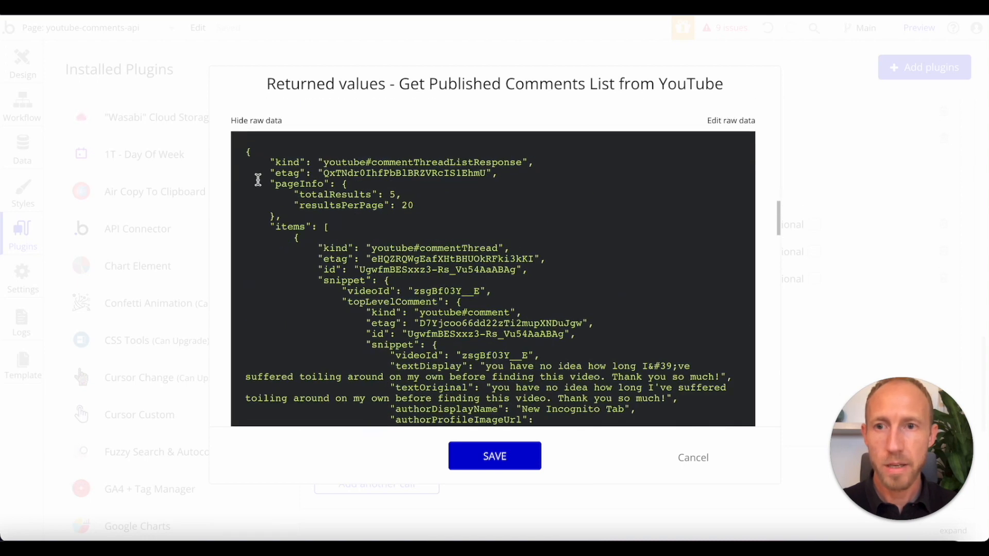
Copy the entire raw JSON response and paste it into the empty globals.postman_globals document in the text editor
drag(248, 153, 305, 388)
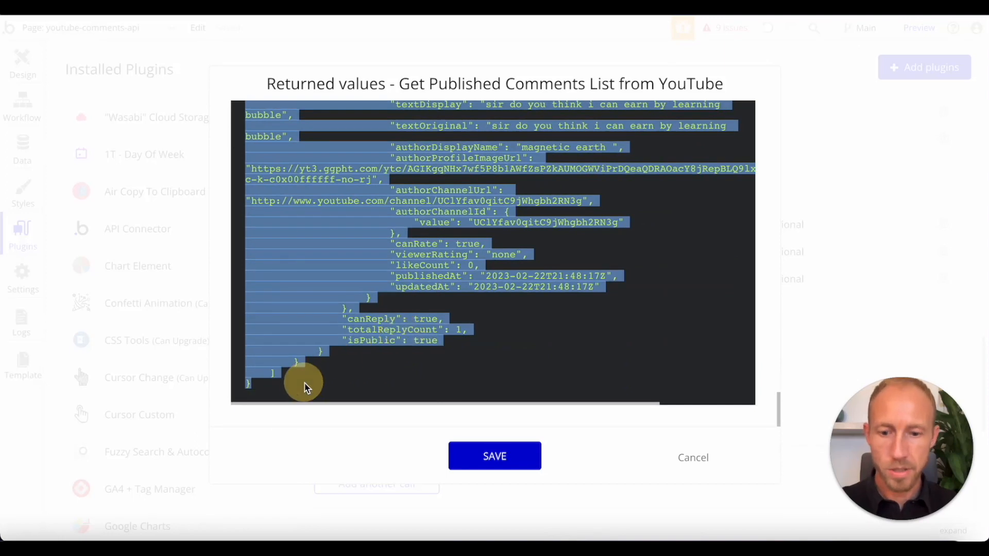
click(547, 539)
click(475, 187)
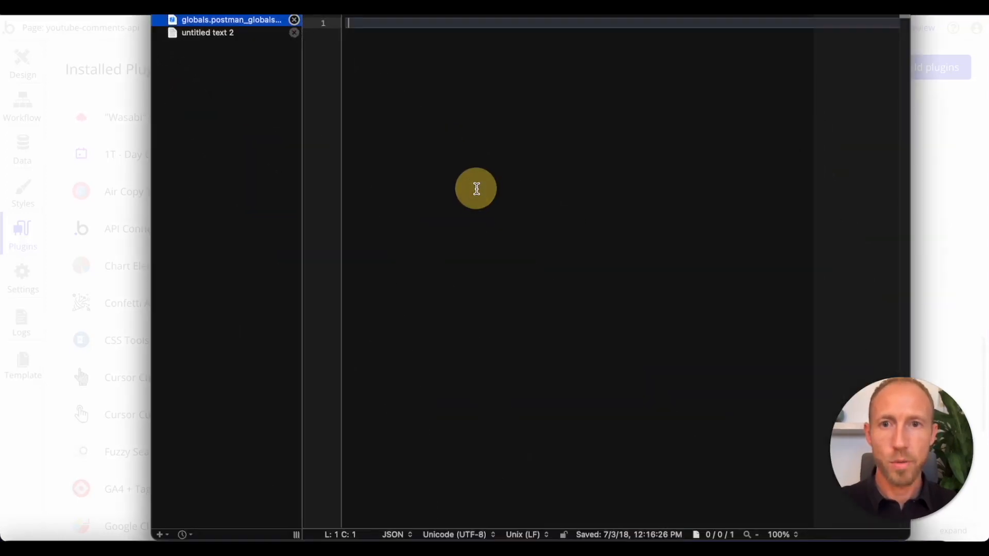
key(super+v)
scroll(487, 226, up, 20)
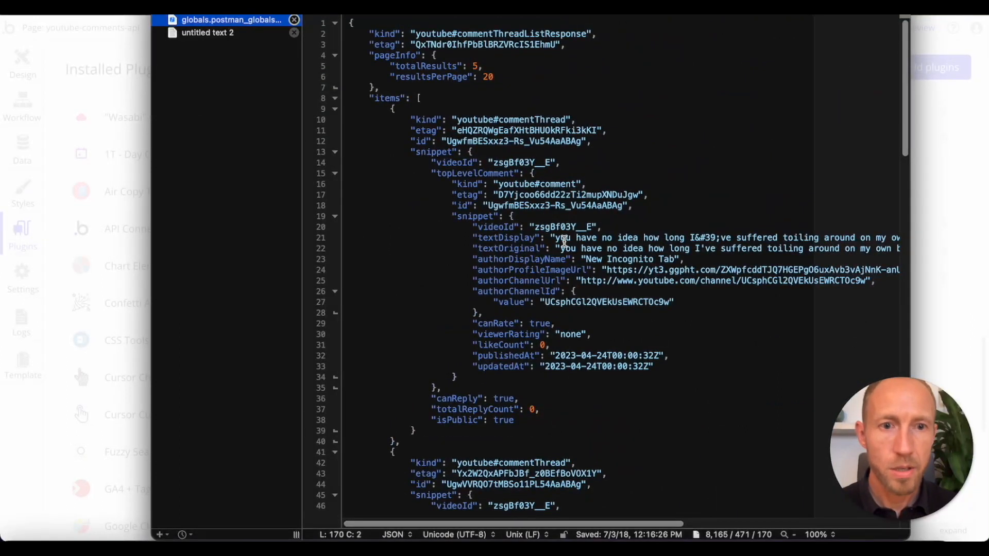
Examine the first comment thread in the pasted JSON, reading its full textOriginal value
drag(395, 79, 663, 306)
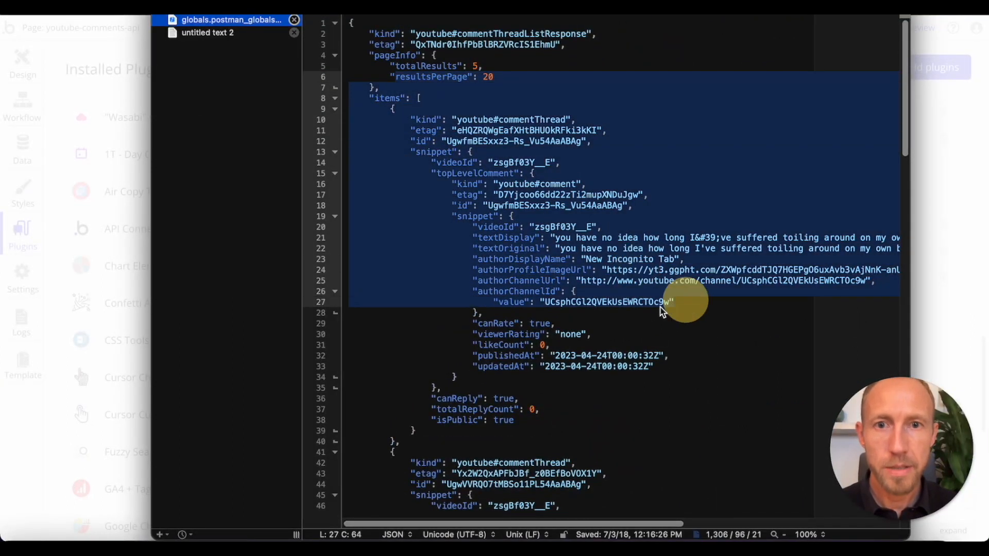
click(660, 308)
drag(561, 249, 880, 255)
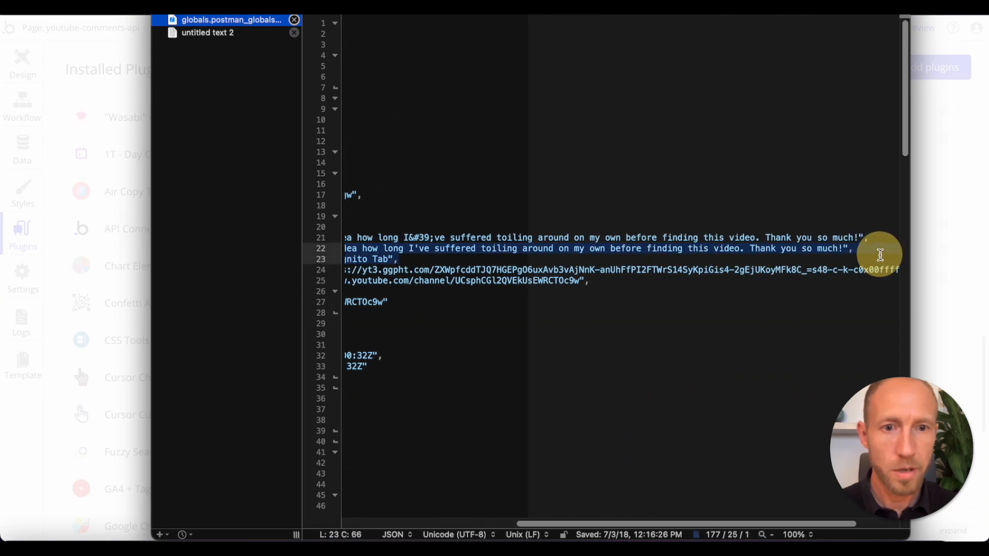
click(788, 252)
drag(771, 250, 231, 243)
click(665, 244)
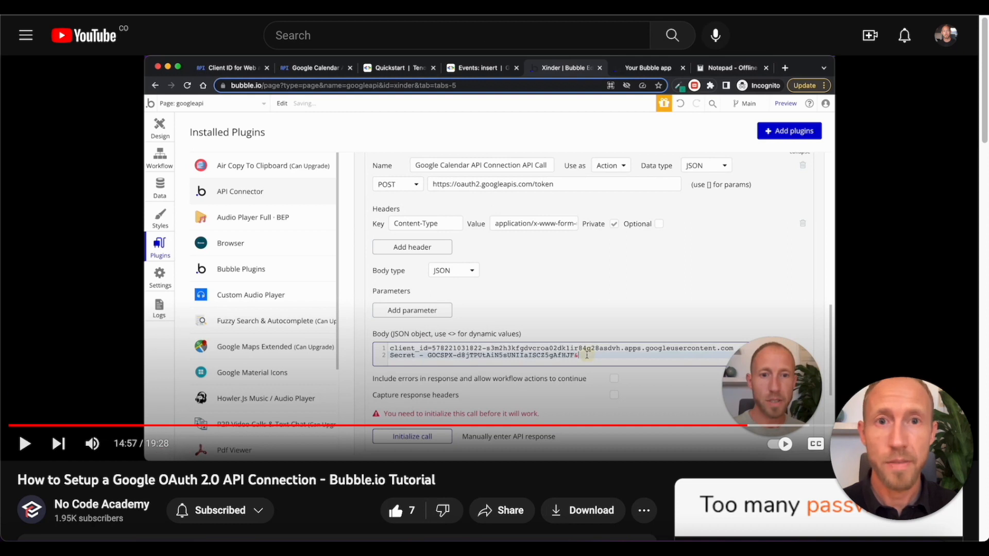
Compare the comments under the YouTube video "How to Setup SendGrid in Your Bubble App" with the comment text in the pasted JSON
scroll(395, 249, down, 15)
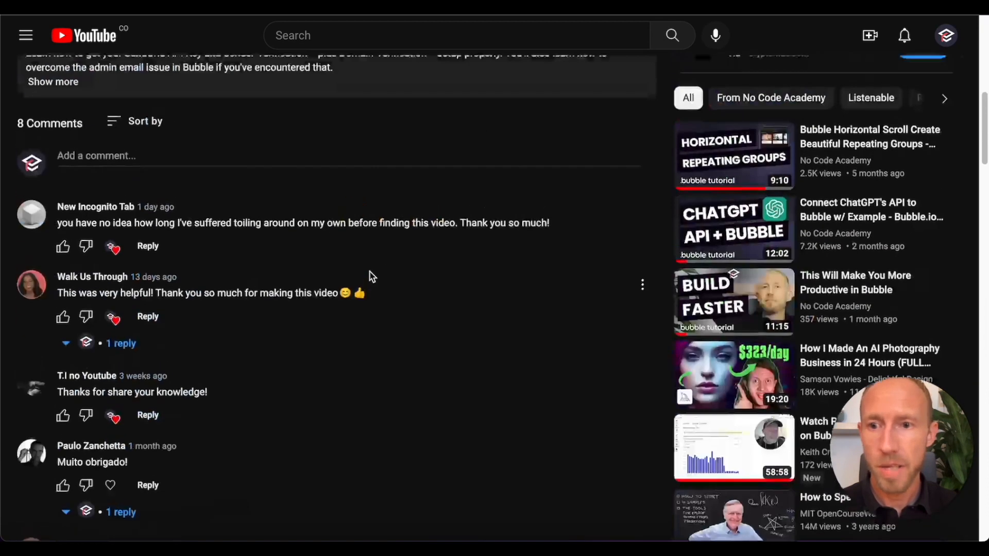
scroll(371, 277, up, 15)
drag(79, 251, 239, 252)
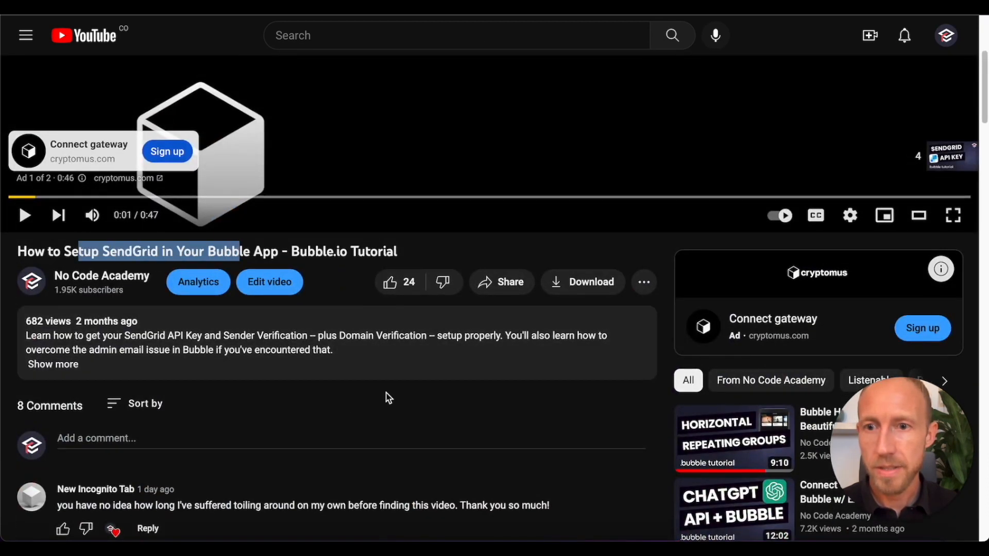
scroll(388, 398, down, 1)
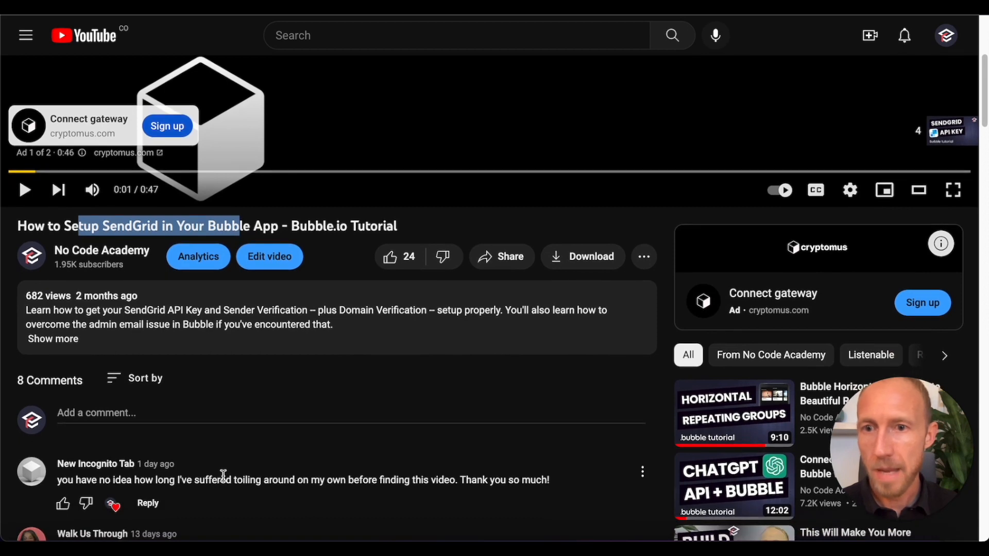
scroll(222, 485, down, 3)
drag(132, 351, 324, 353)
drag(75, 352, 466, 365)
drag(93, 422, 319, 433)
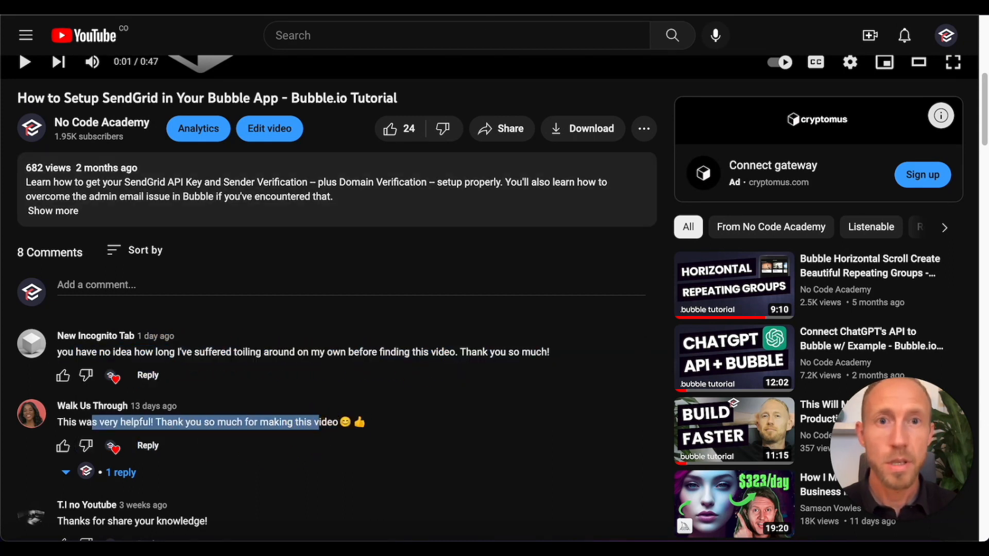
scroll(564, 287, down, 8)
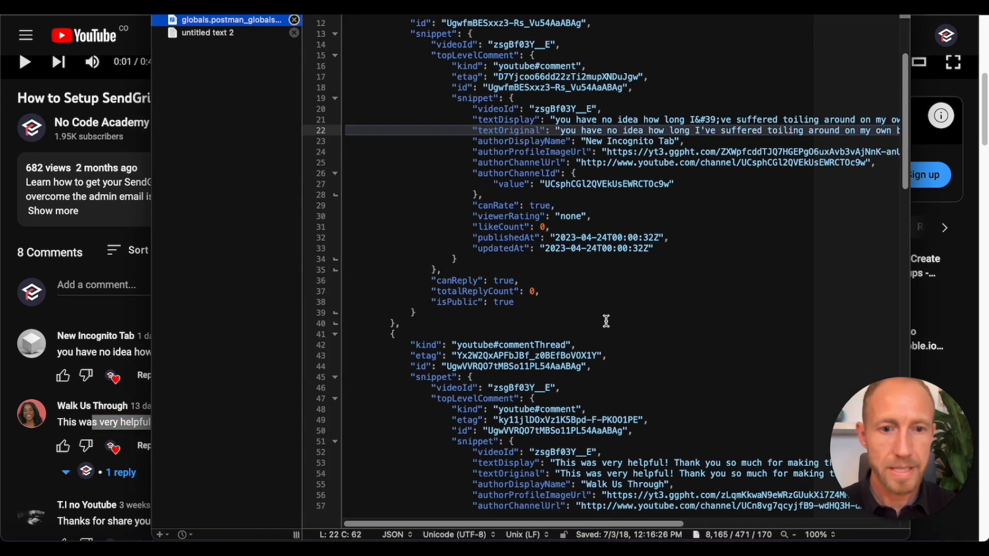
Compare the second comment thread's textOriginal in the pasted JSON with the matching comment under the YouTube video
drag(623, 324, 646, 333)
click(645, 334)
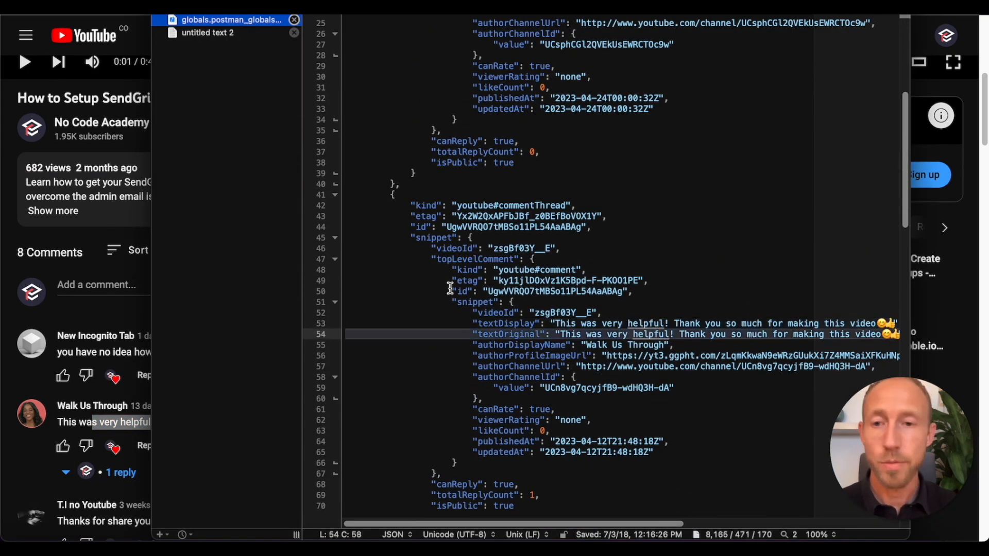
click(91, 88)
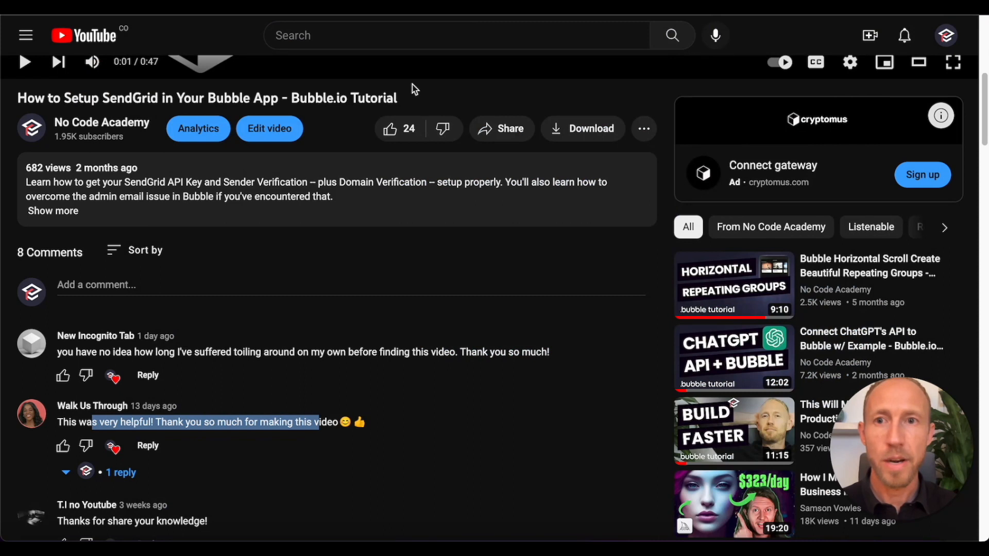
scroll(335, 185, up, 3)
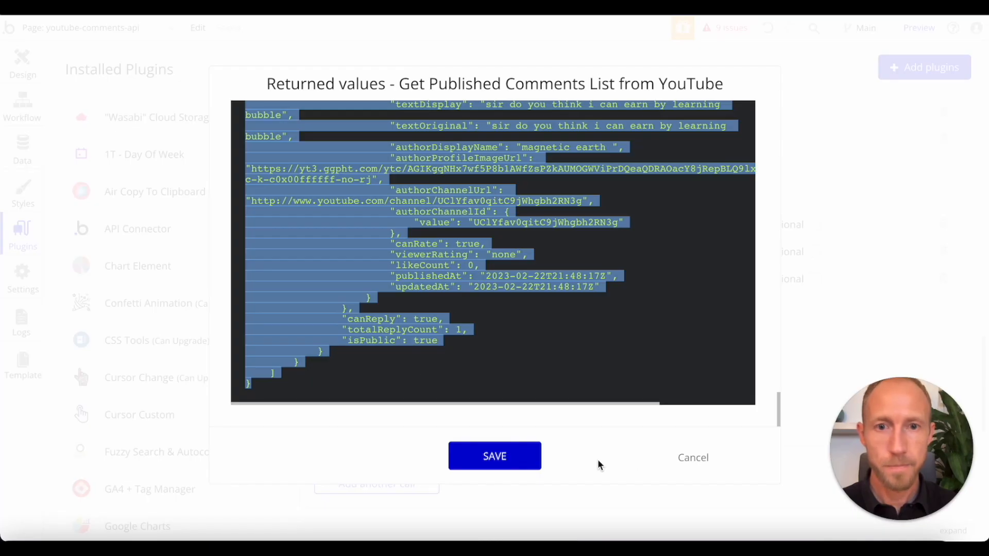
Save the returned values of the Get Published Comments List from YouTube call and highlight its videoId parameter value
click(491, 458)
drag(561, 278, 386, 300)
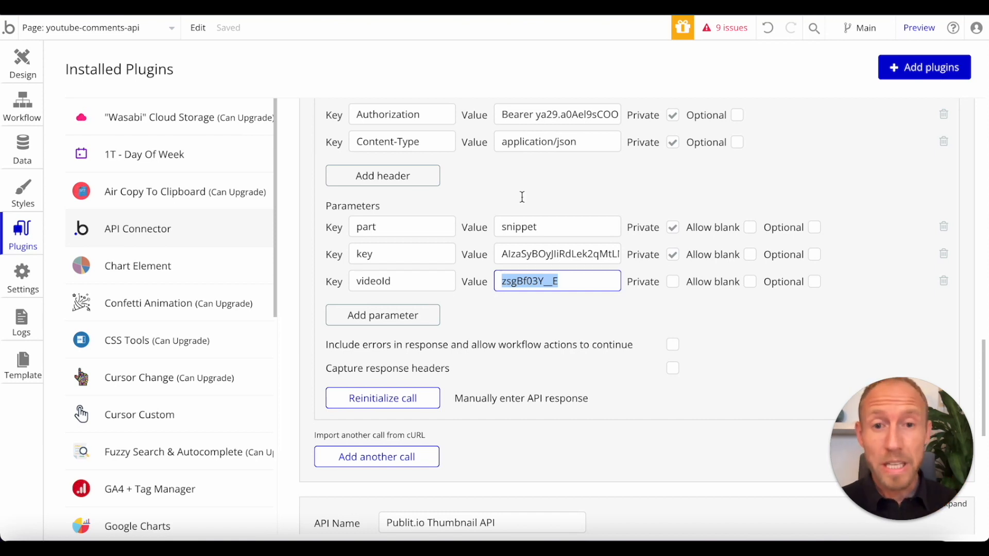
Review the Get Published Comments List call's name, headers and parameters, including Authorization, Content-Type and videoId
scroll(510, 201, up, 2)
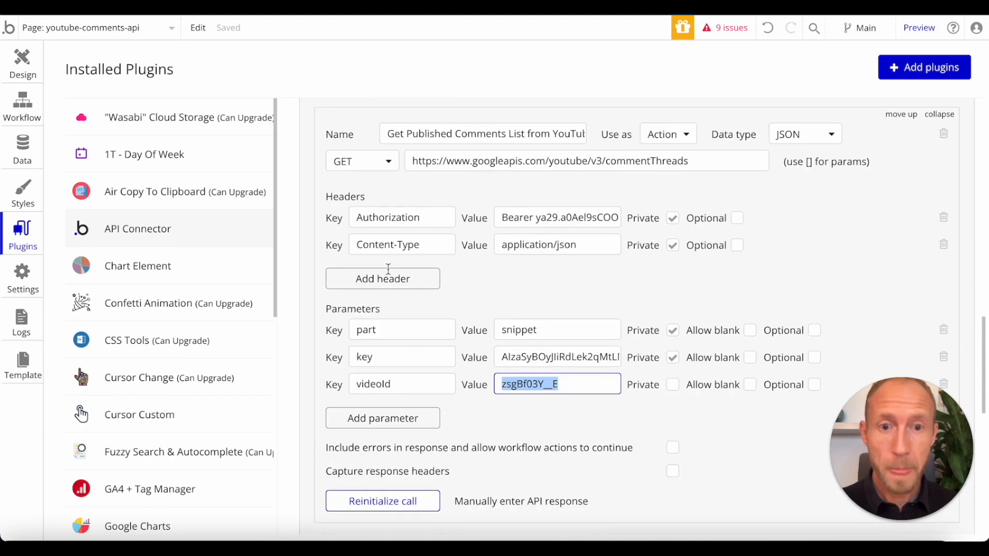
double_click(378, 218)
triple_click(394, 245)
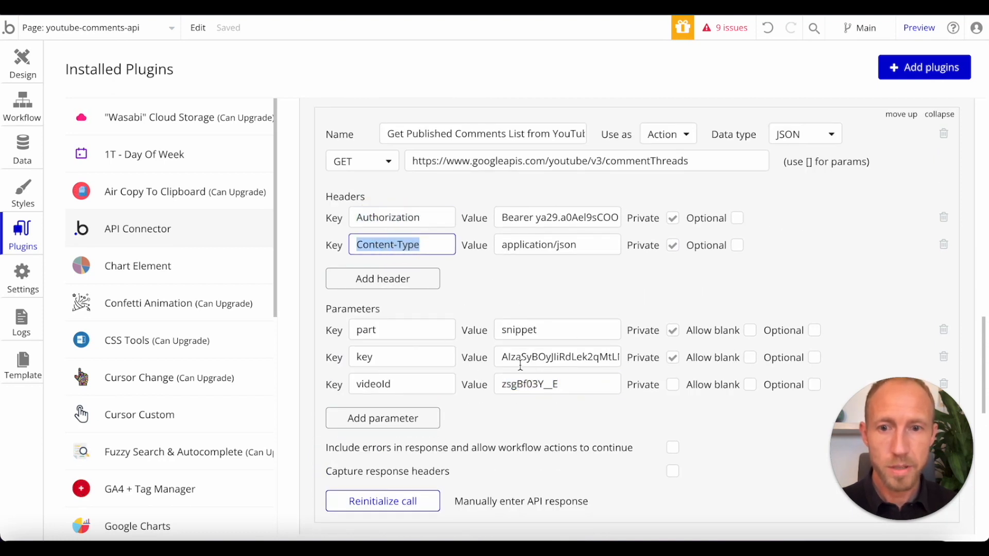
double_click(408, 385)
double_click(532, 386)
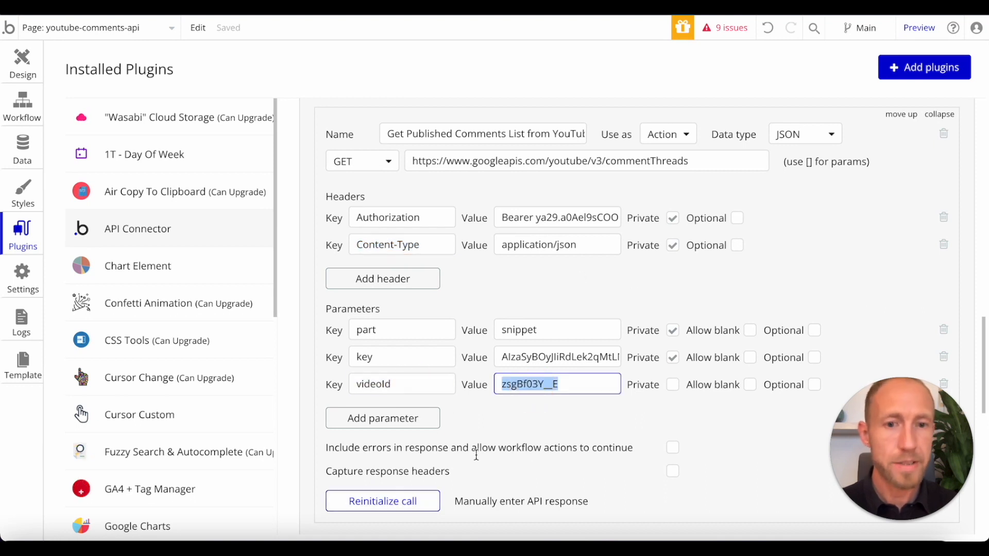
scroll(497, 376, down, 1)
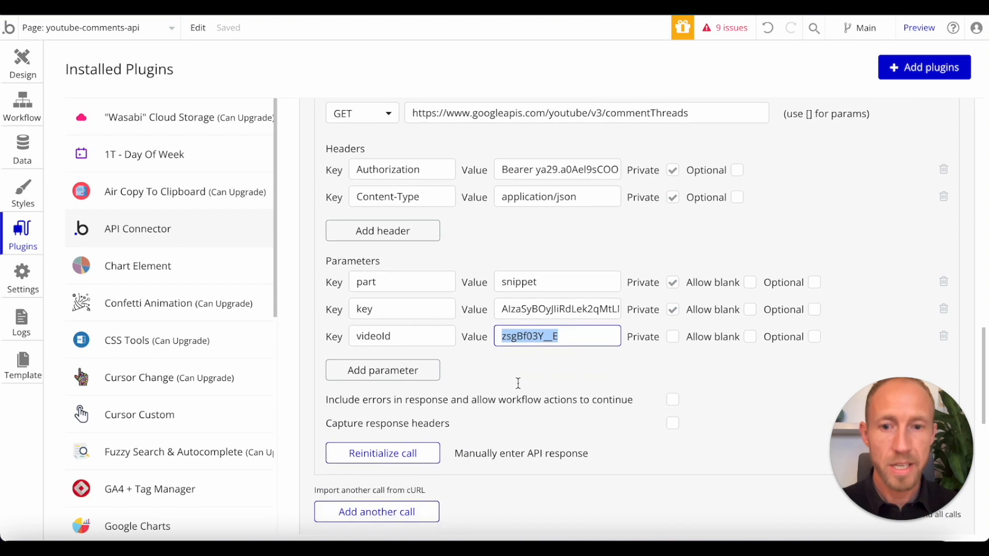
scroll(519, 376, up, 2)
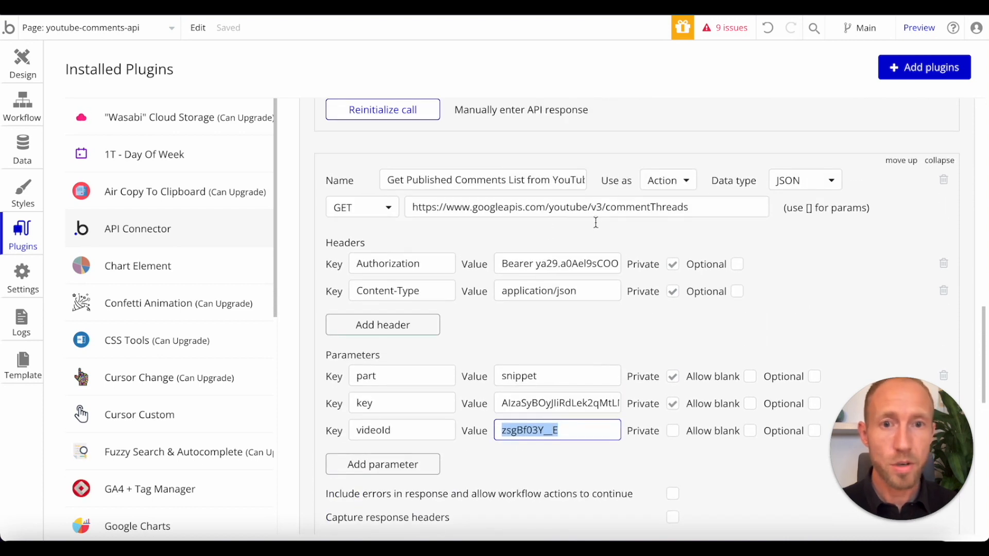
drag(451, 177, 685, 183)
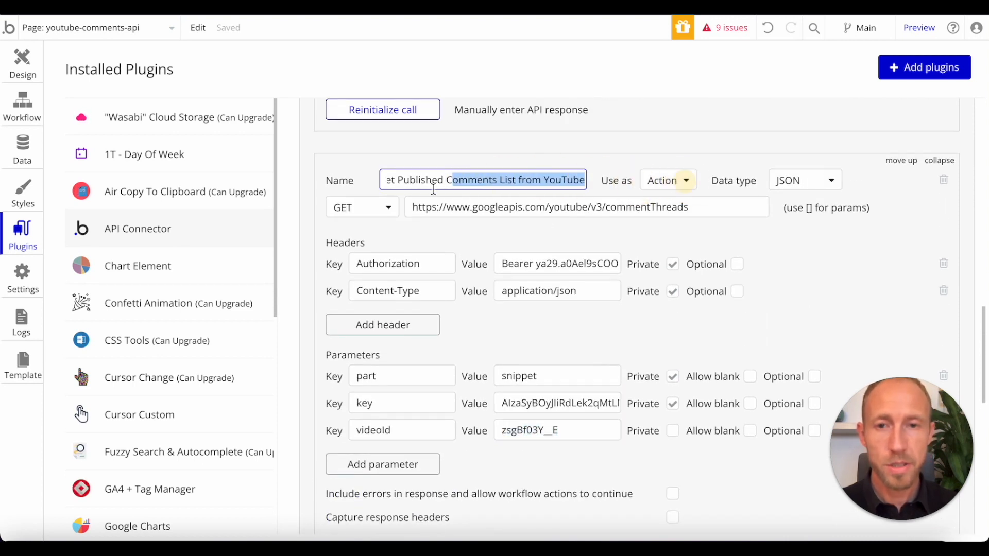
click(445, 180)
drag(445, 180, 356, 191)
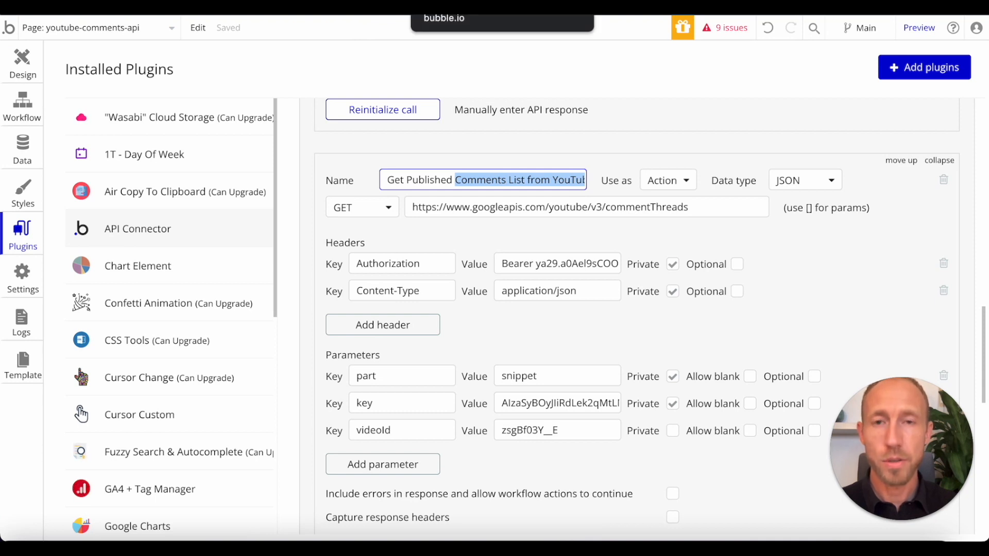
Inspect the Video ID input and the element groups in the page design, and check the call's videoId parameter that the input corresponds to
click(22, 66)
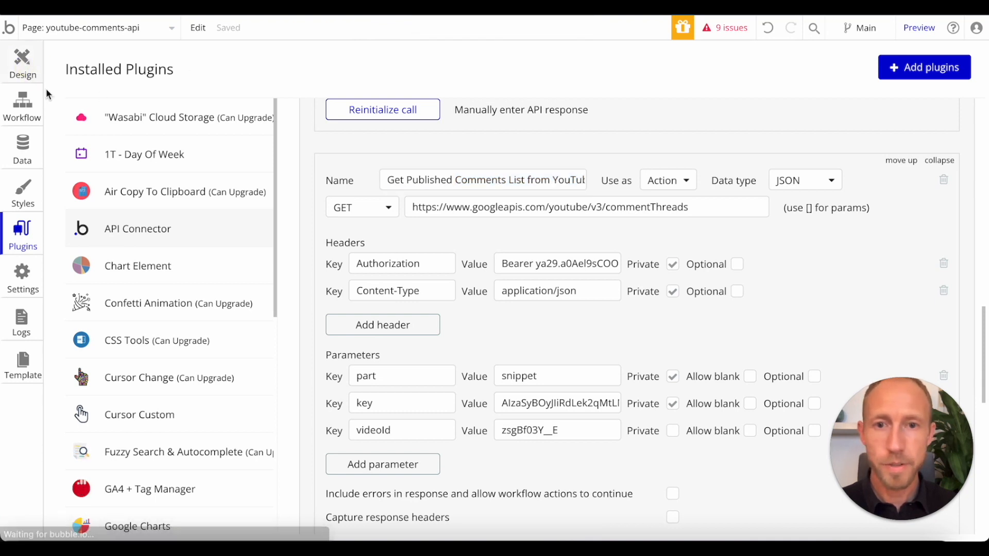
click(670, 76)
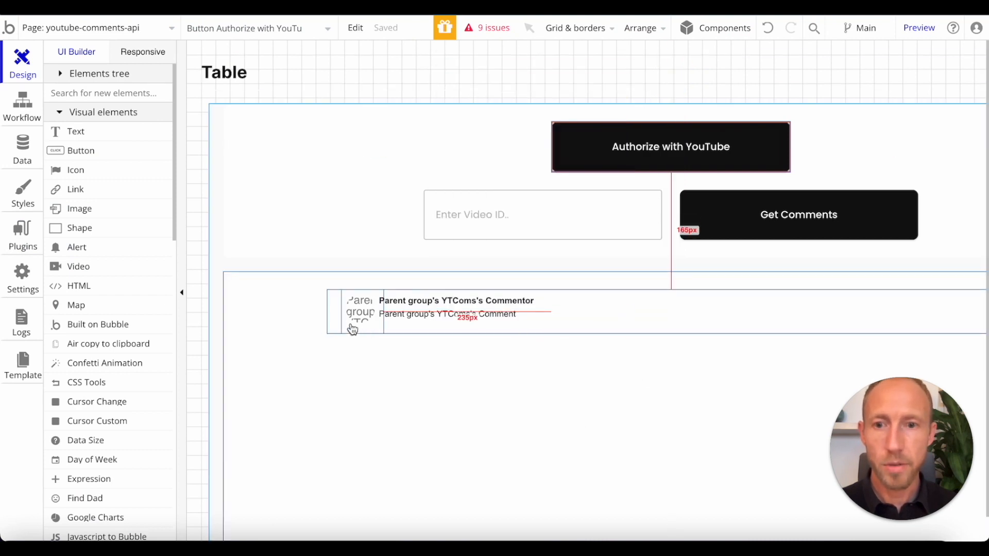
click(60, 76)
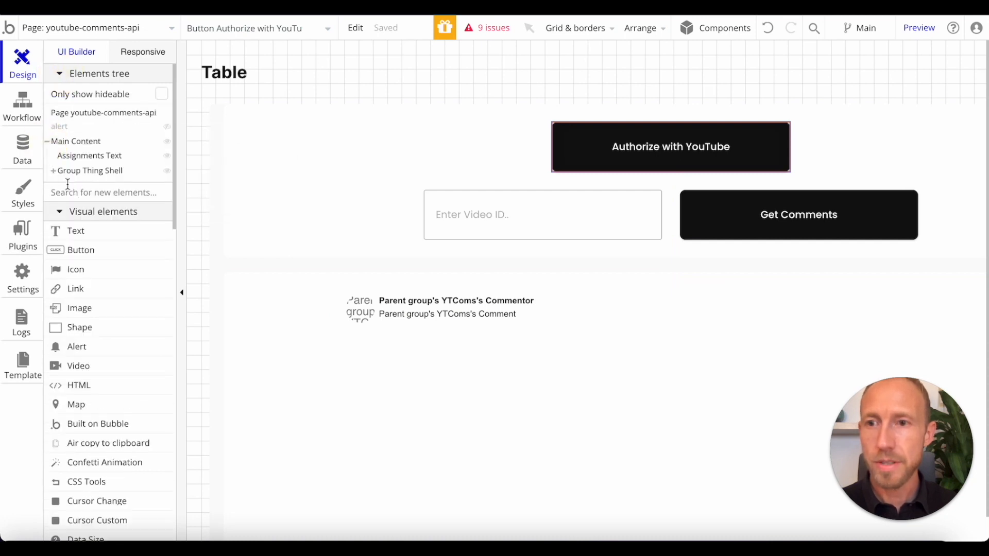
click(53, 171)
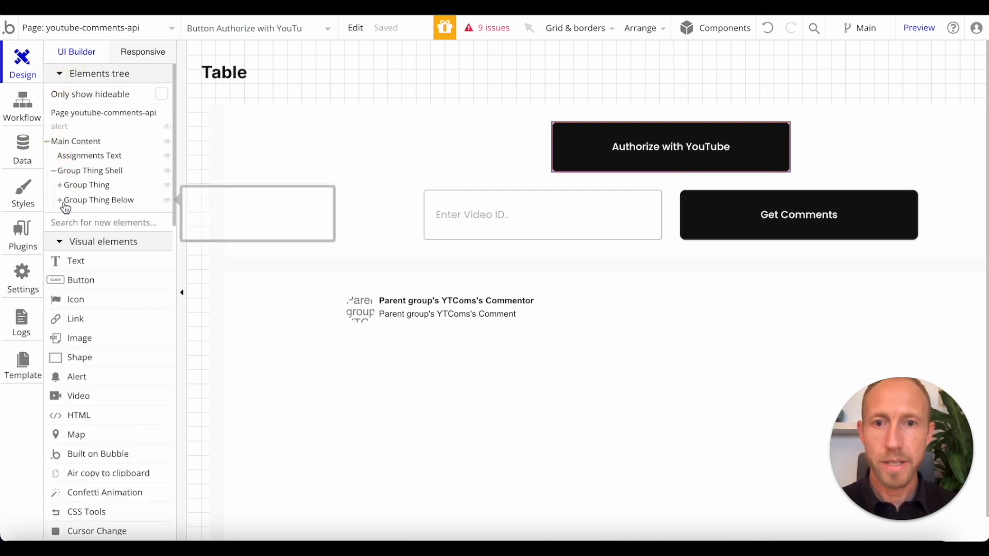
click(536, 221)
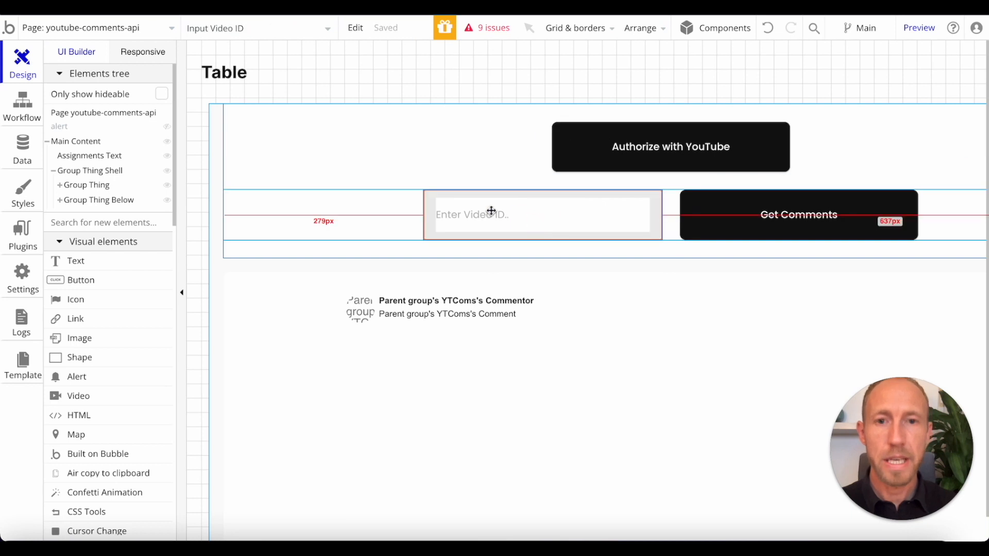
click(23, 240)
click(571, 429)
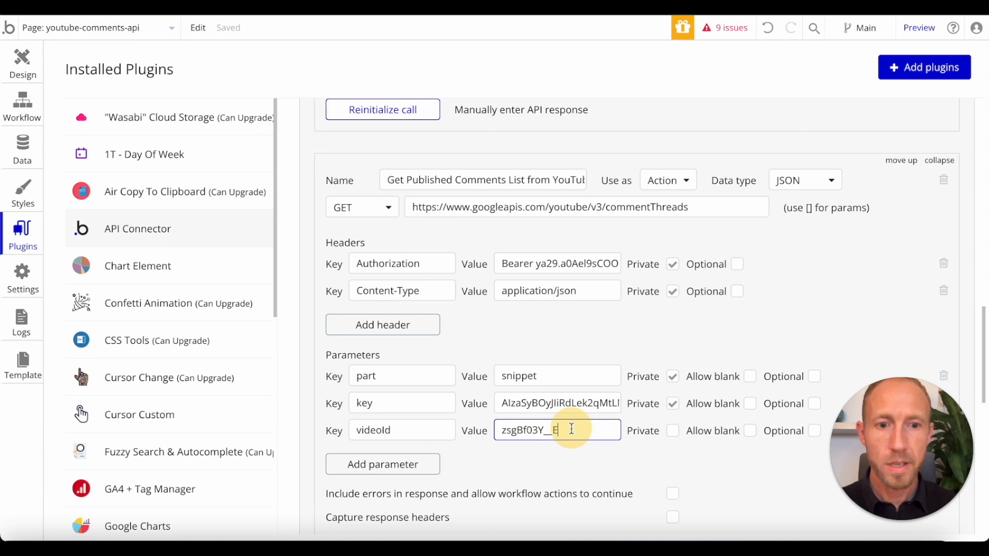
double_click(571, 429)
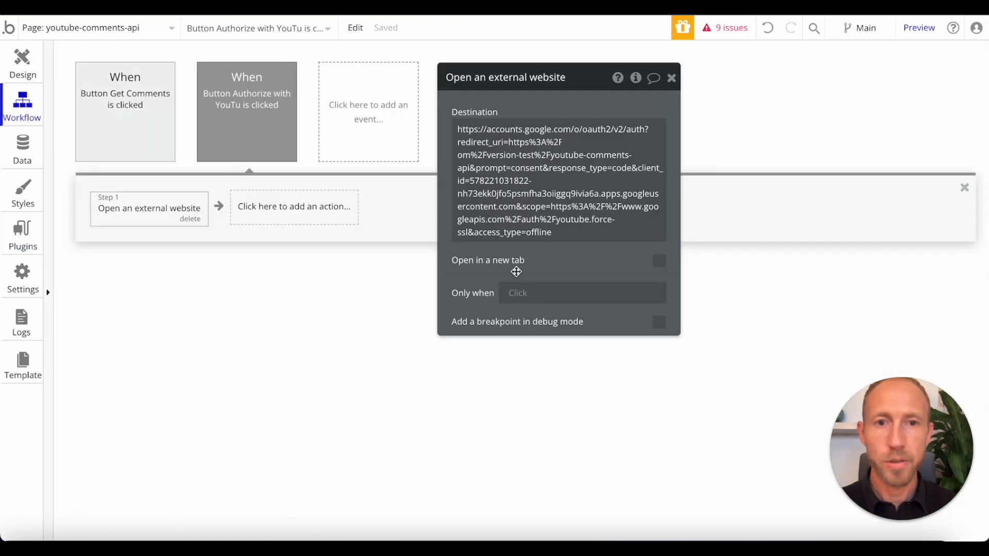
Delete all four existing actions from the workflow that runs when the Get Comments button is clicked
click(125, 119)
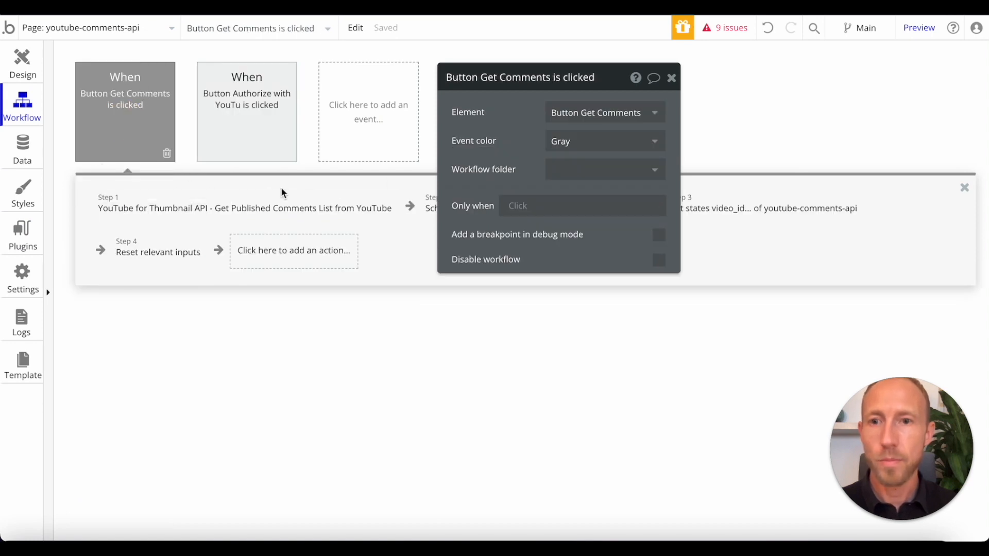
click(303, 225)
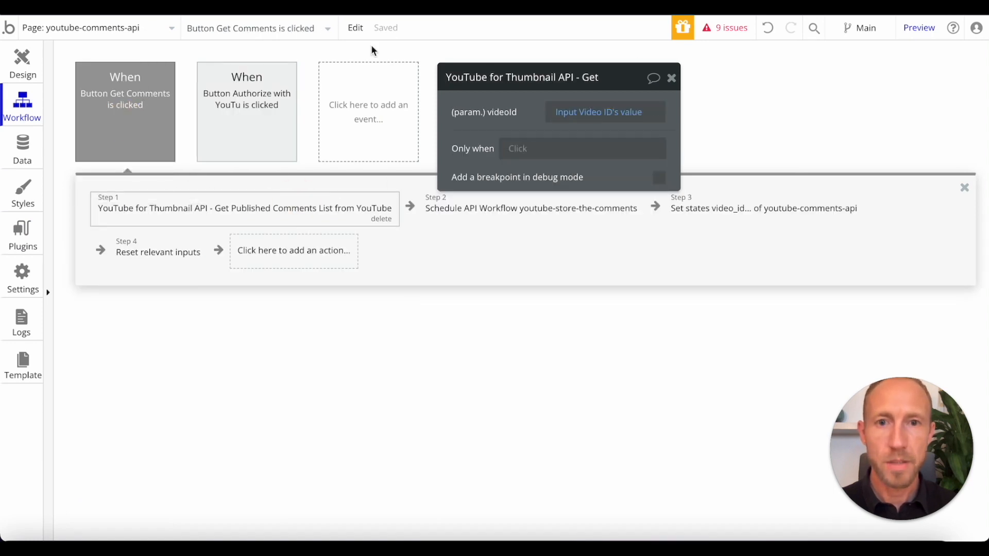
drag(627, 81, 672, 56)
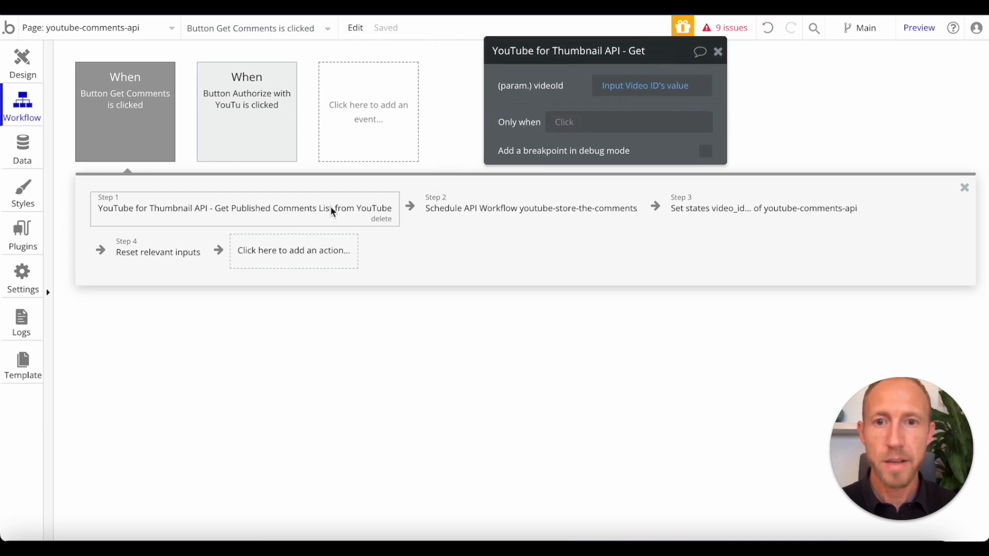
click(380, 218)
click(275, 210)
click(289, 219)
click(257, 213)
click(268, 219)
click(177, 214)
click(177, 218)
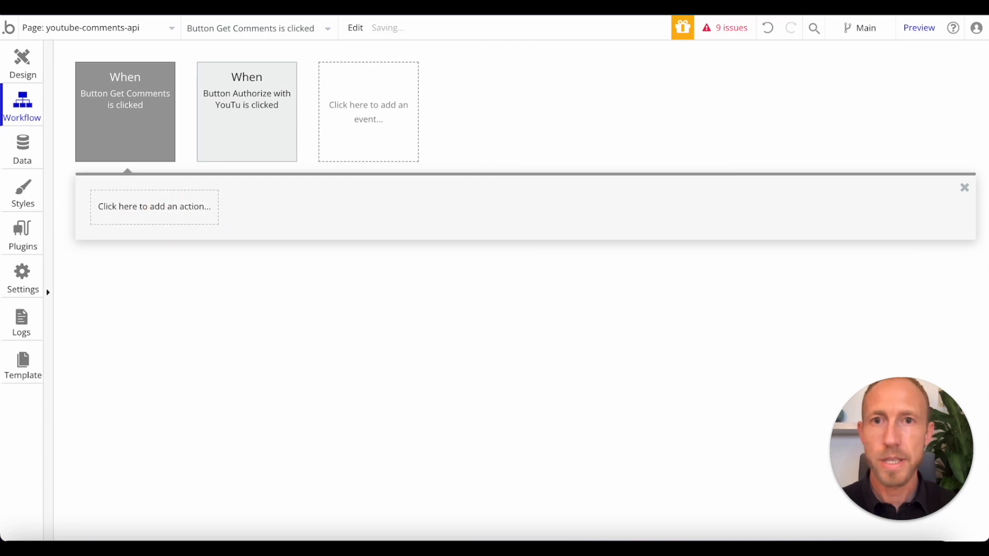
Set the page design's zoom to 80%
click(29, 58)
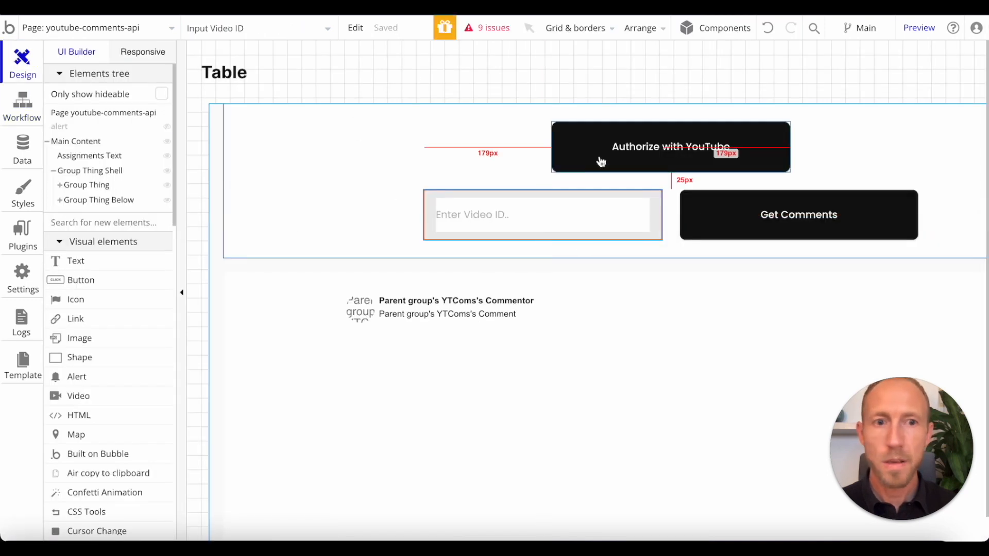
click(575, 28)
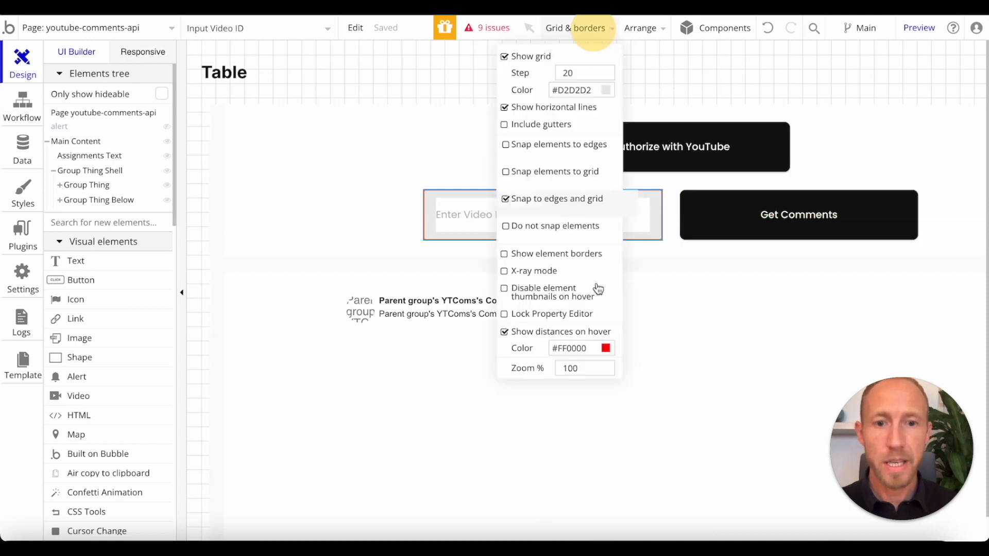
click(513, 367)
text(80)
key(Return)
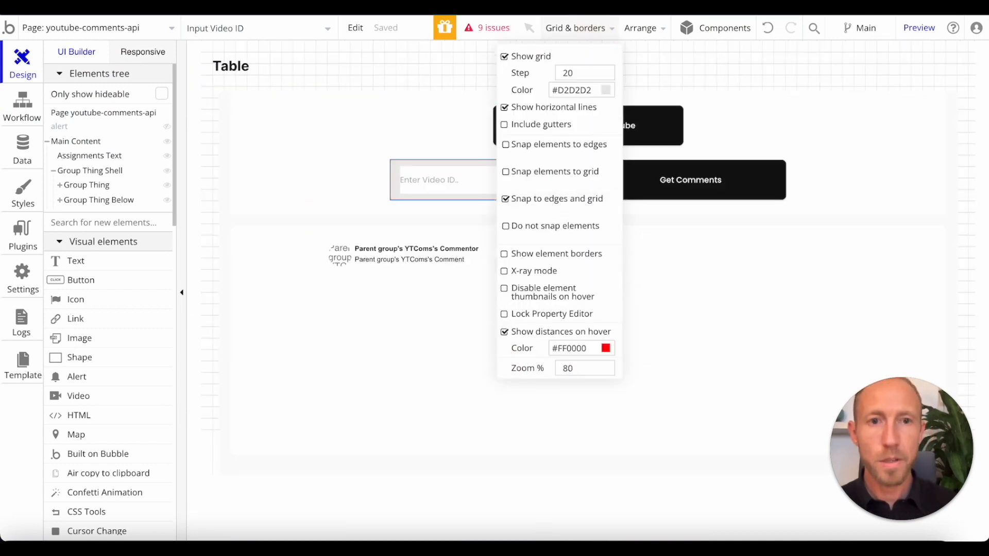
click(798, 261)
Add the YouTube for Thumbnail API - Get Published Comments List from YouTube action to the Get Comments button's workflow
click(592, 133)
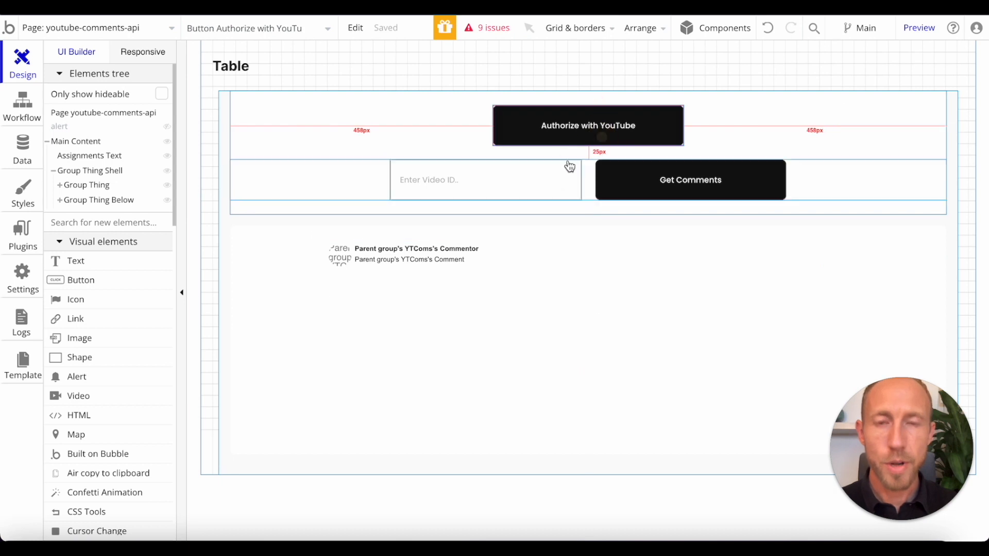
double_click(675, 188)
click(560, 185)
click(164, 220)
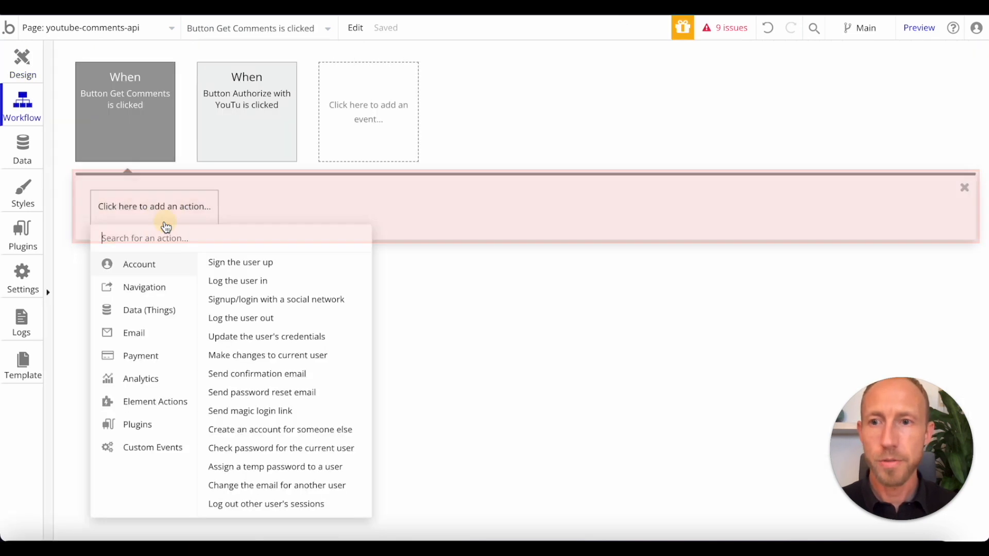
text(get)
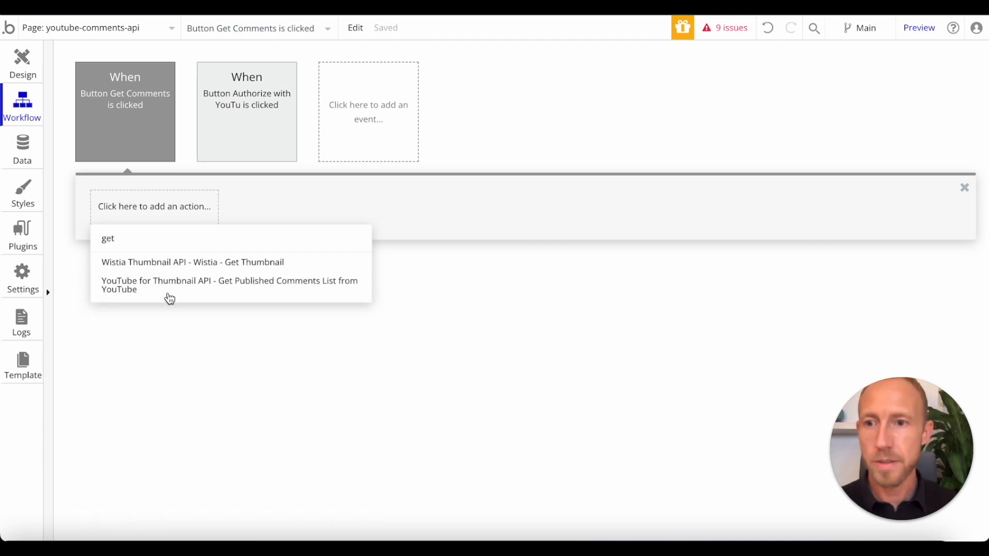
click(170, 292)
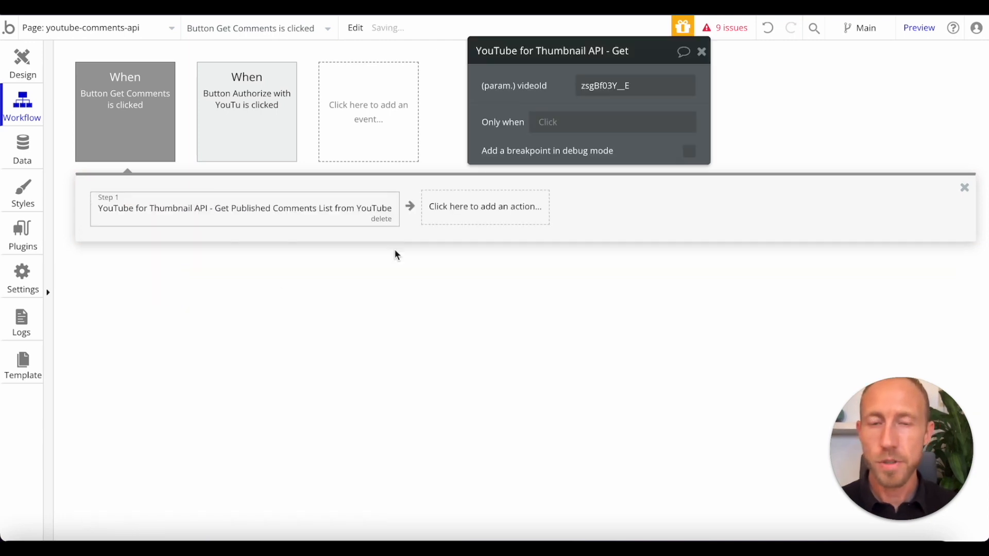
Replace the action's fixed videoId parameter with the dynamic expression Input Video ID's value
double_click(629, 83)
key(BackSpace)
click(725, 85)
click(723, 85)
text(input)
double_click(655, 84)
key(BackSpace)
click(702, 83)
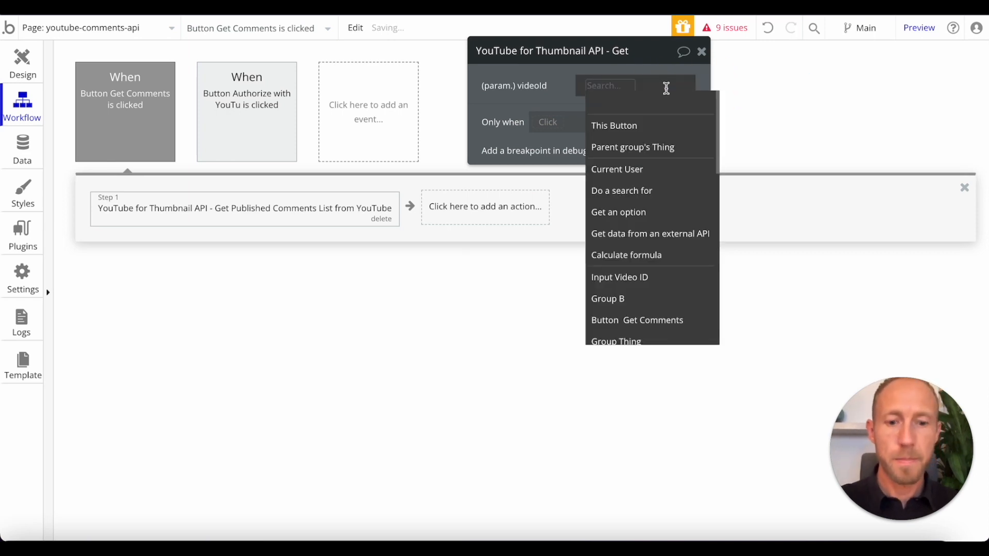
text(input)
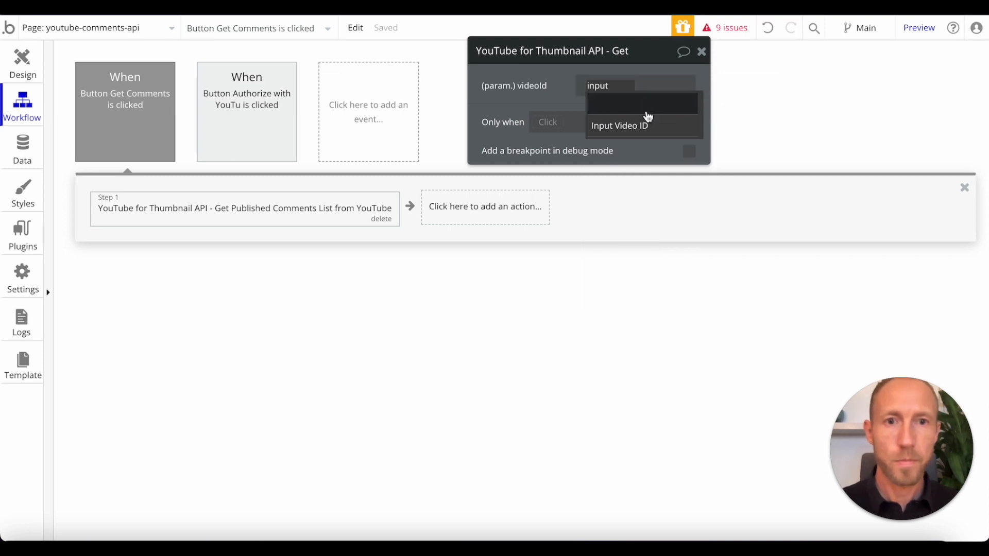
click(637, 123)
click(666, 103)
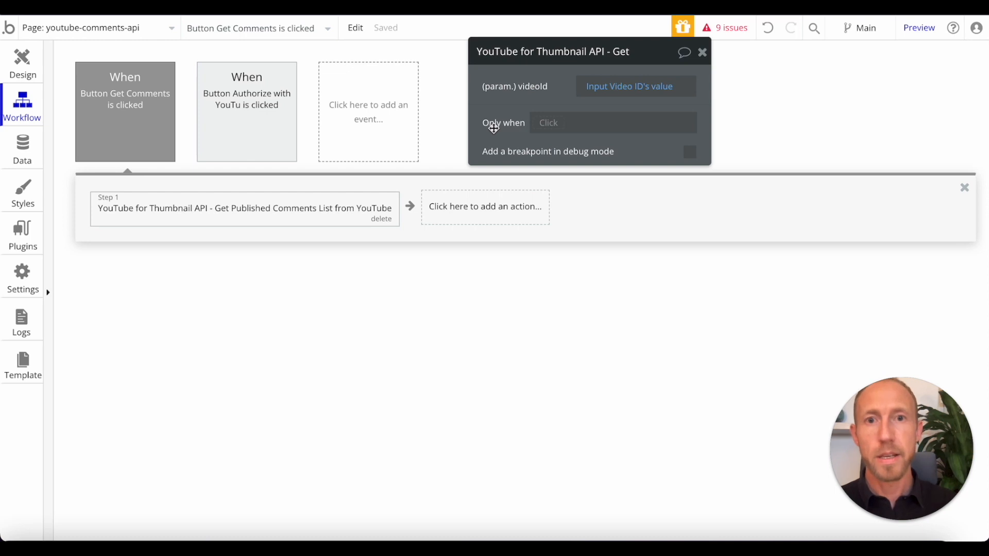
drag(654, 55, 615, 55)
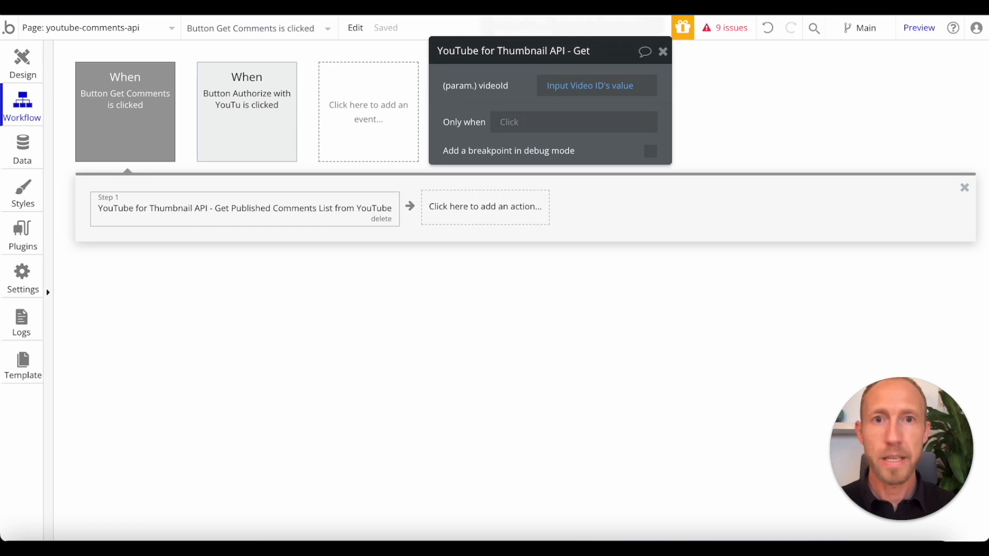
Preview the youtube-comments-api page with its Authorize with YouTube button, video ID input and Get Comments button
click(919, 28)
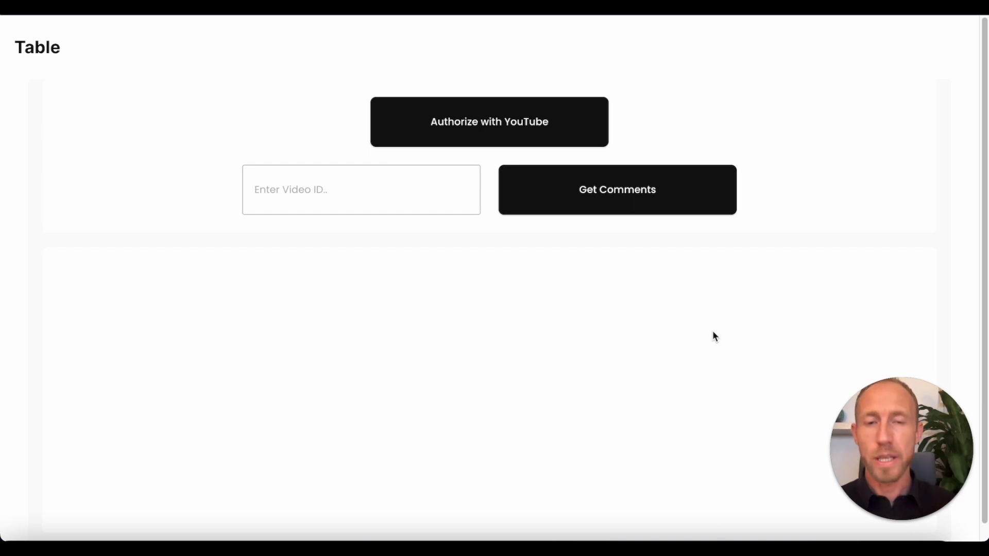
double_click(469, 241)
click(496, 237)
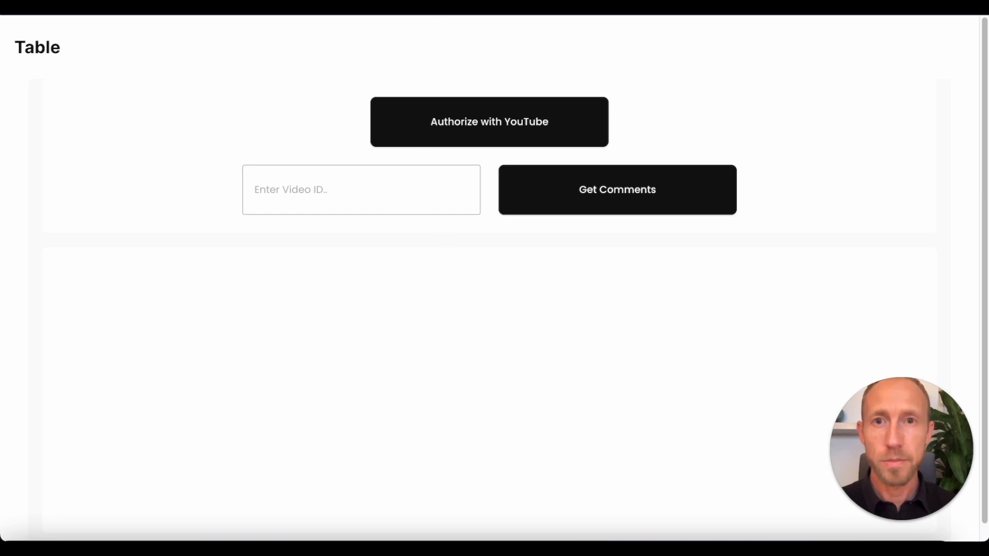
Return to the Get Comments workflow and move the comments action's property editor clear of the workflow steps
click(433, 6)
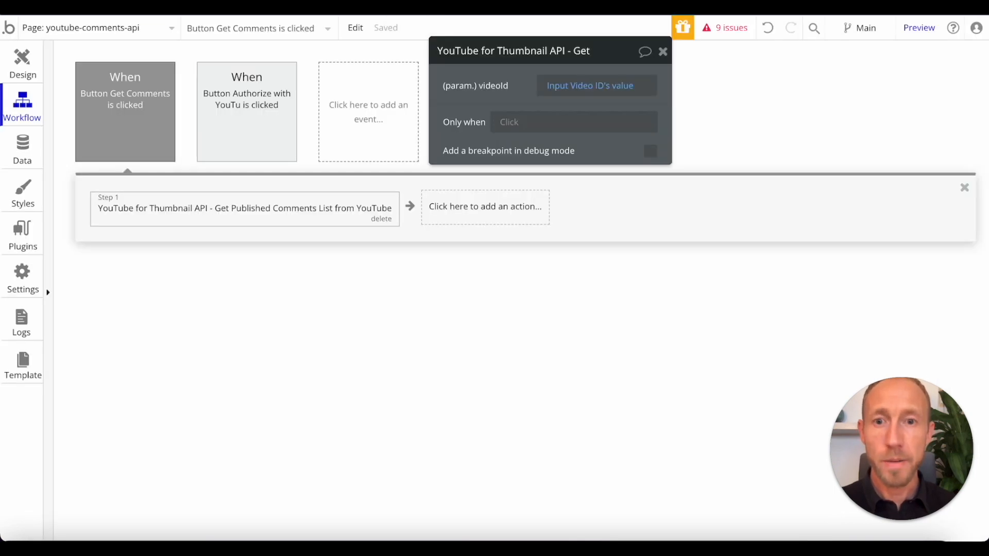
click(265, 217)
drag(611, 45, 762, 40)
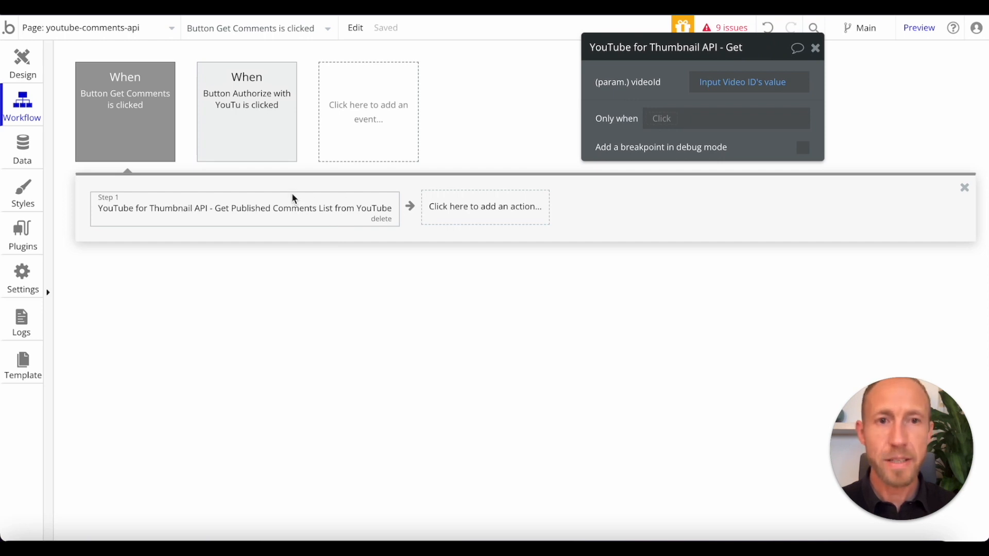
Switch to BBEdit and examine the comment thread entries in the YouTube JSON response, starting from the first one
click(566, 540)
scroll(510, 185, up, 5)
drag(446, 128, 644, 353)
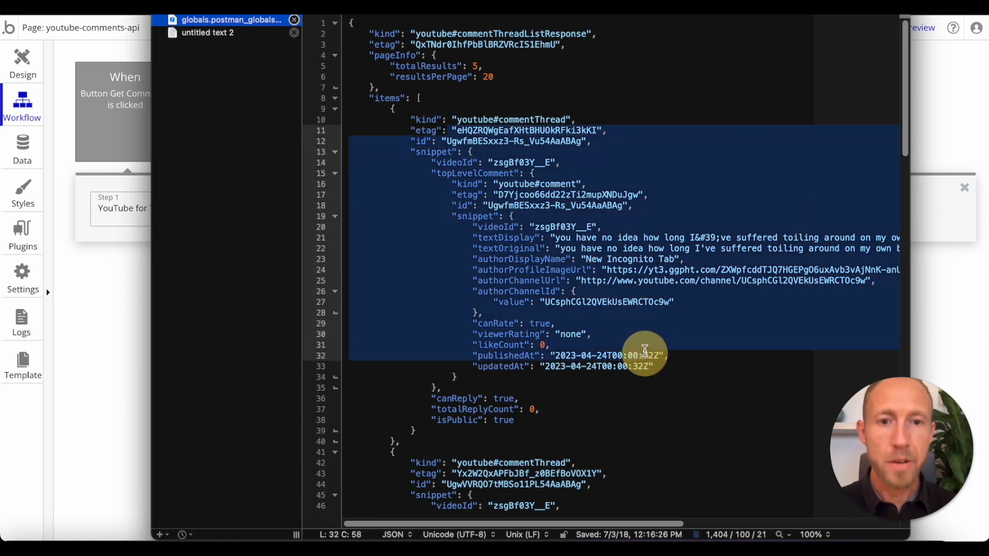
scroll(588, 336, down, 1)
click(505, 182)
drag(412, 89, 361, 192)
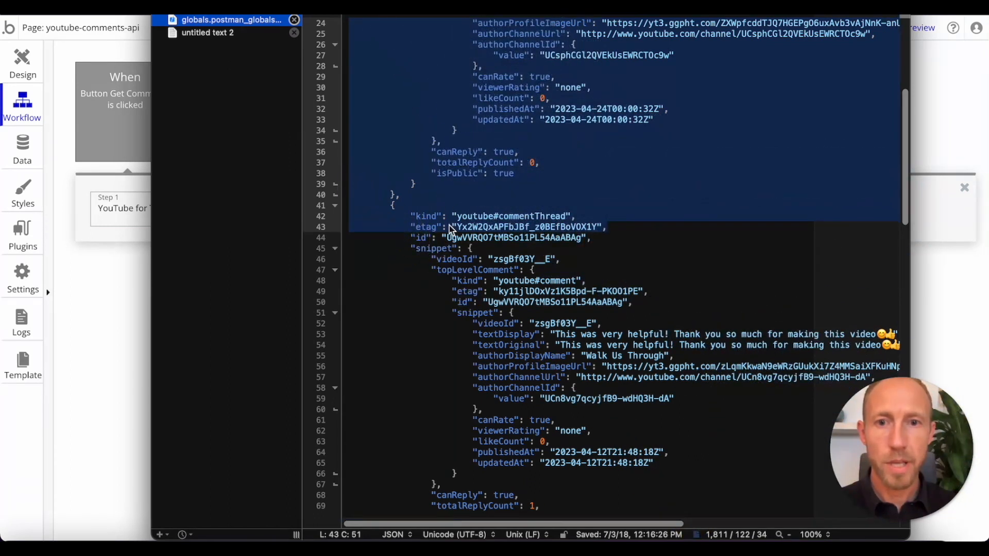
click(442, 247)
drag(411, 216, 710, 485)
scroll(674, 449, down, 10)
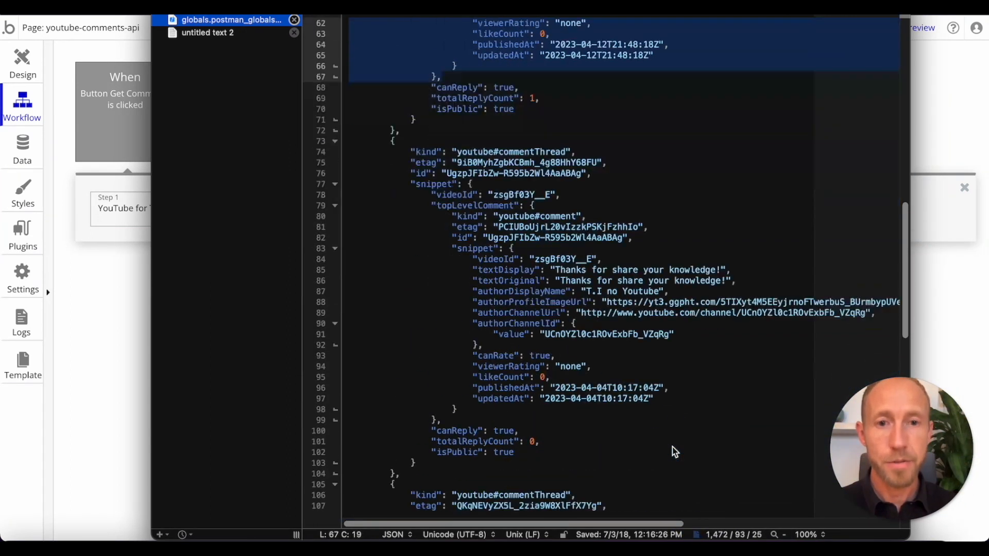
scroll(673, 450, down, 2)
drag(411, 97, 691, 366)
scroll(590, 351, down, 4)
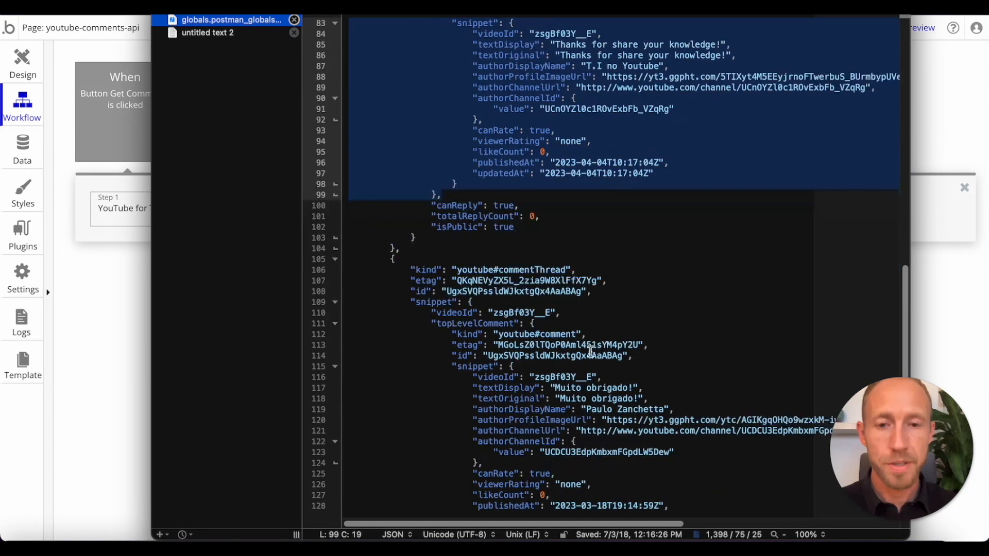
scroll(590, 352, down, 4)
drag(438, 140, 666, 327)
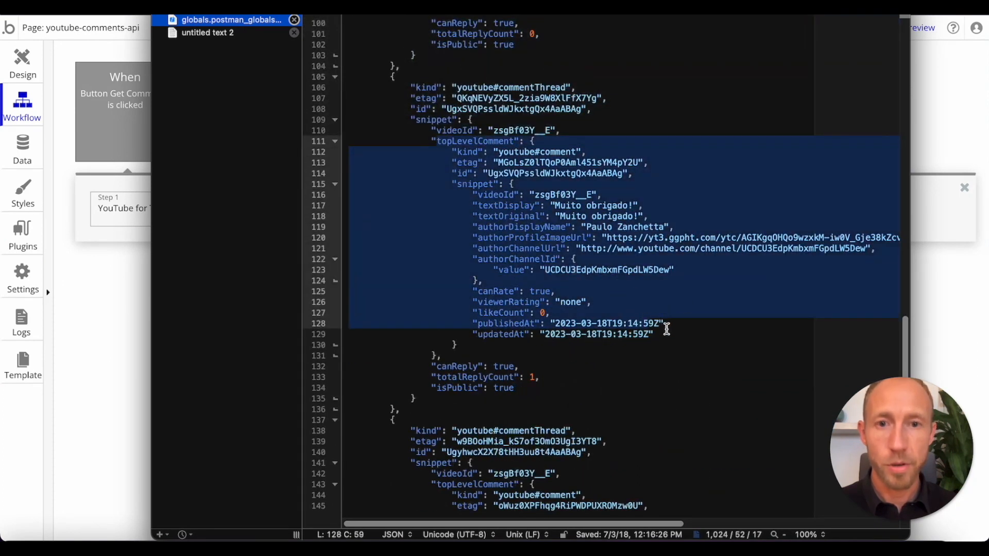
click(525, 210)
Examine where the items array of the JSON response opens and where it closes
scroll(562, 336, up, 20)
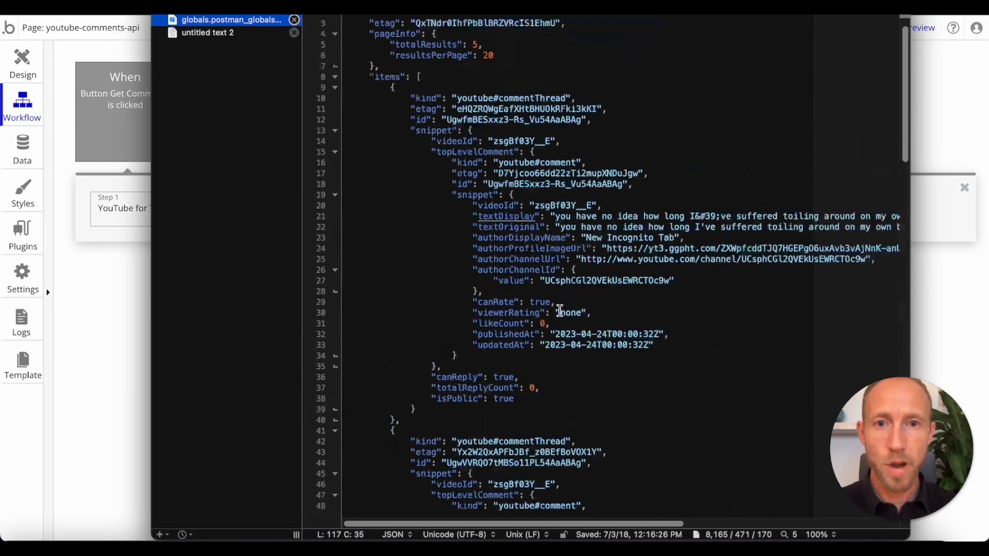
drag(381, 94, 628, 338)
click(580, 304)
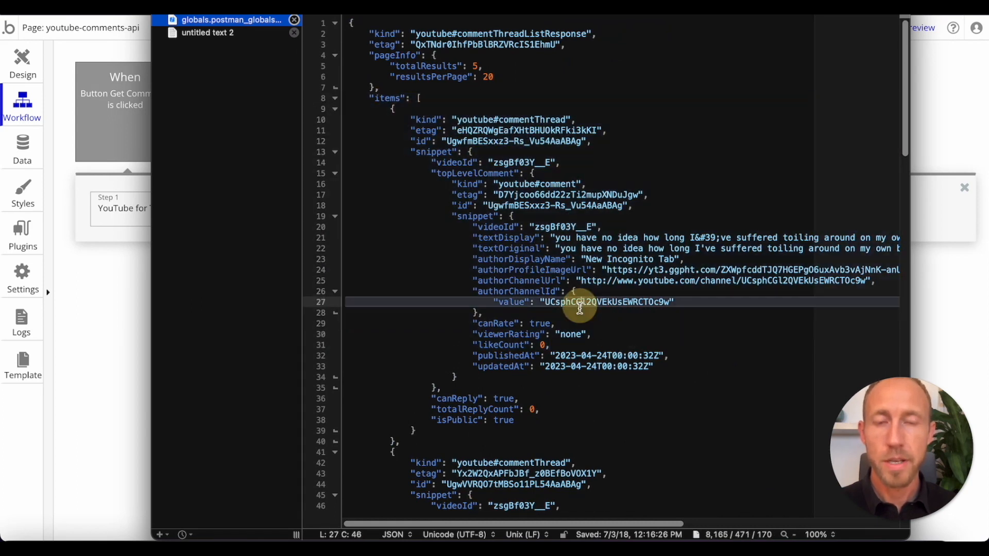
double_click(392, 98)
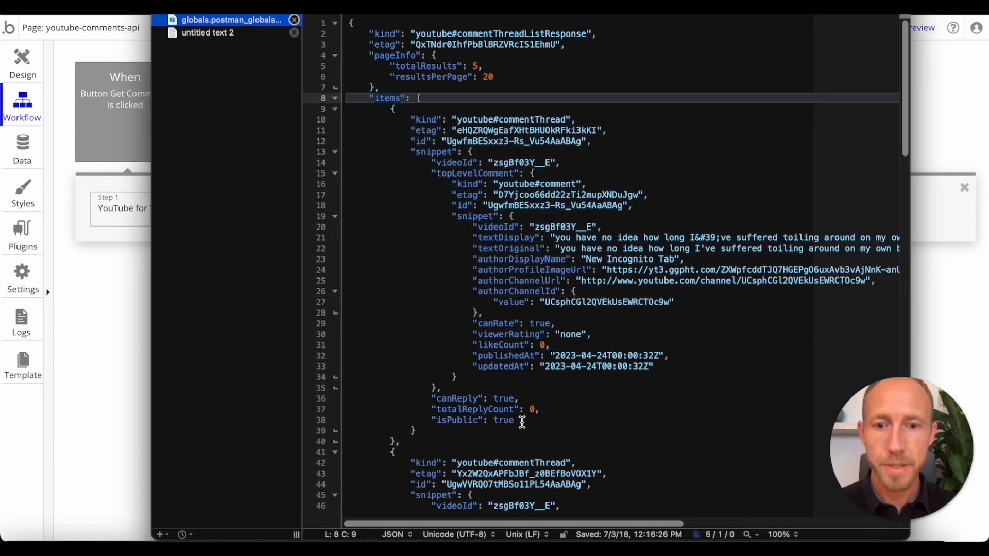
click(417, 98)
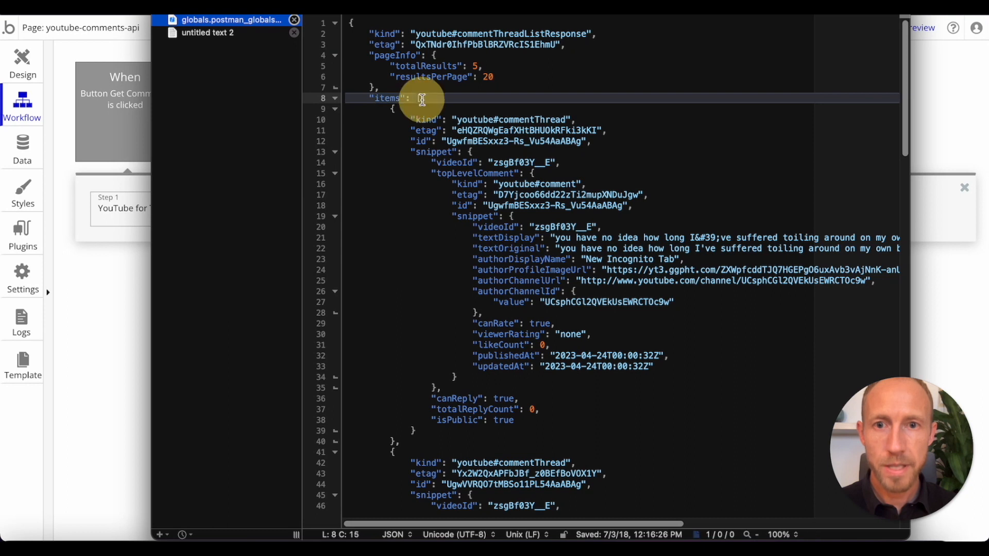
scroll(412, 340, down, 20)
scroll(452, 405, down, 5)
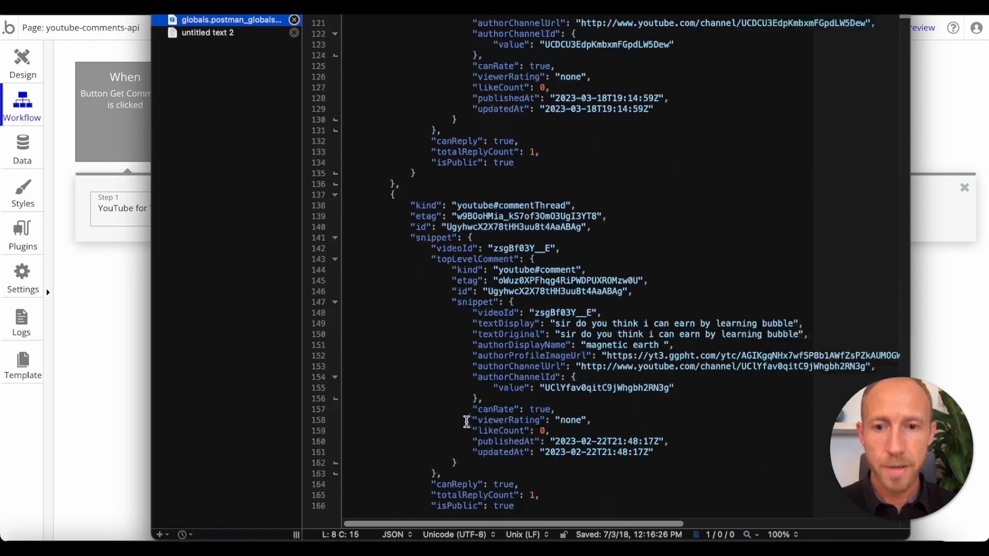
click(372, 493)
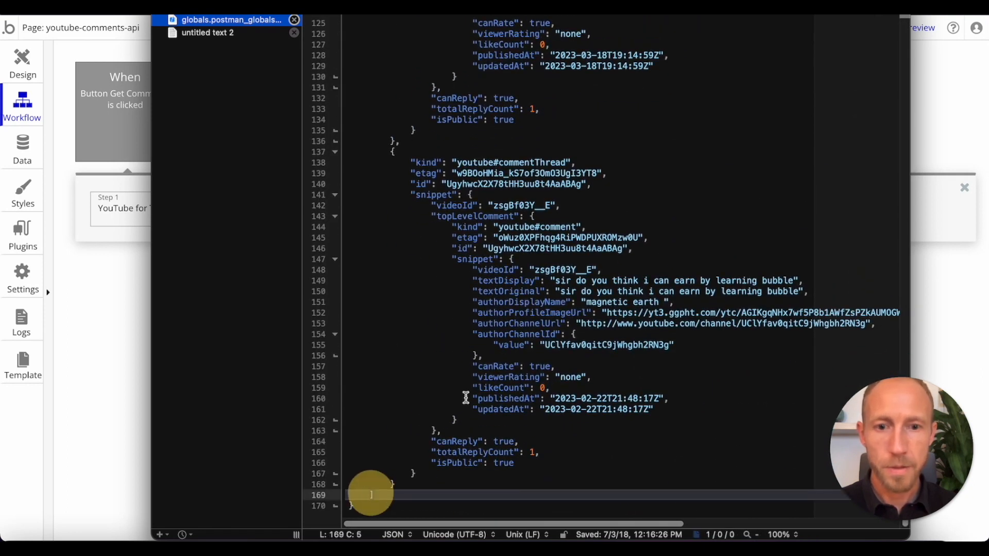
Review the snippet of each comment thread from the last entry back up to the first
scroll(483, 379, up, 1)
drag(626, 364, 499, 257)
scroll(551, 283, up, 5)
drag(584, 217, 483, 102)
scroll(545, 218, up, 5)
scroll(545, 218, up, 5)
drag(547, 227, 452, 67)
scroll(579, 195, up, 10)
drag(591, 227, 474, 107)
scroll(576, 185, up, 10)
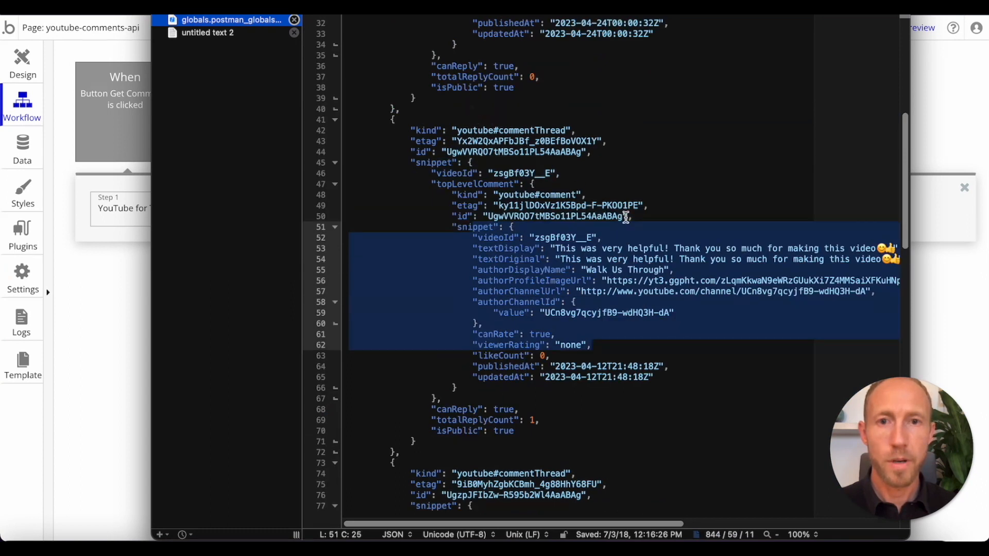
drag(591, 185, 437, 55)
scroll(549, 168, up, 5)
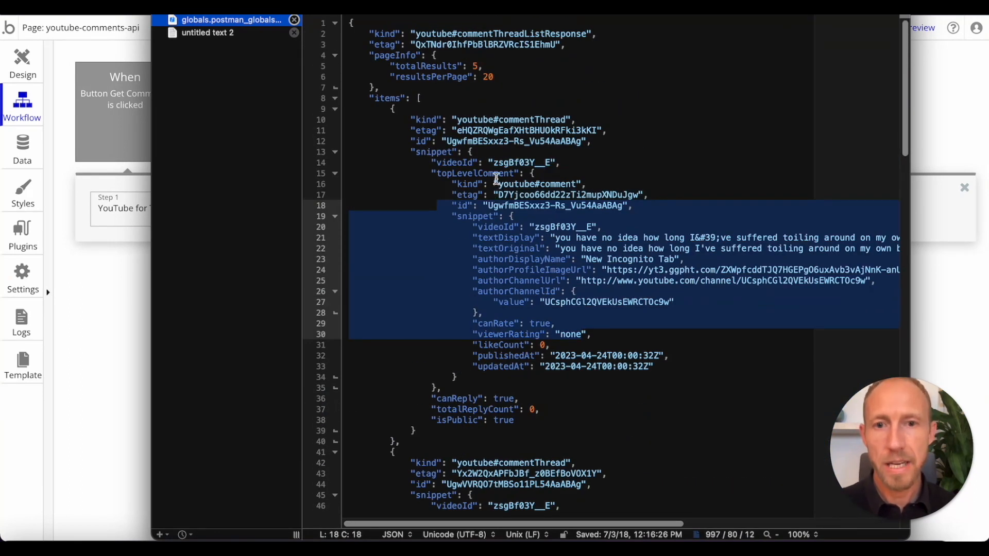
Compare the textDisplay and textOriginal fields of the first comment, including apostrophe encoding, and check the following comments' text
click(545, 194)
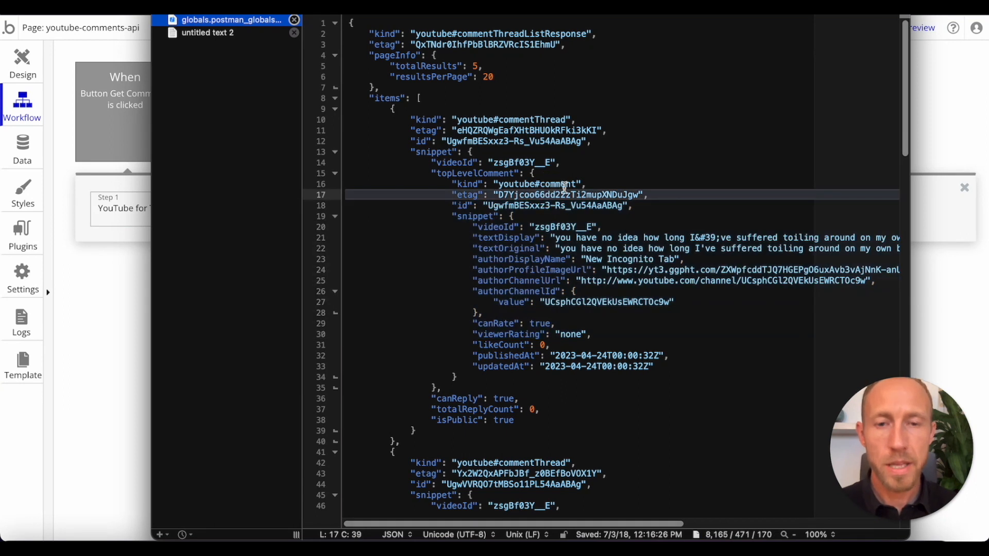
triple_click(578, 247)
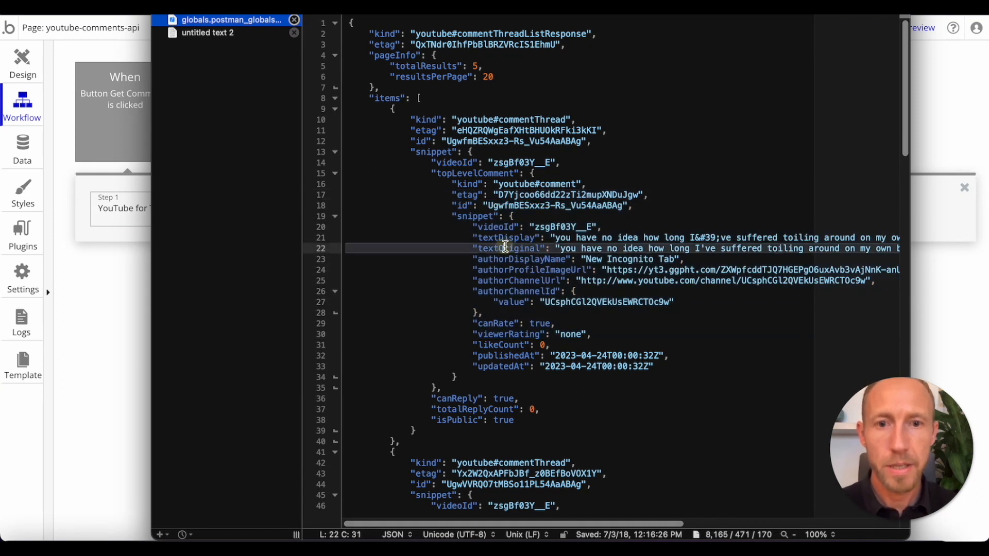
click(709, 237)
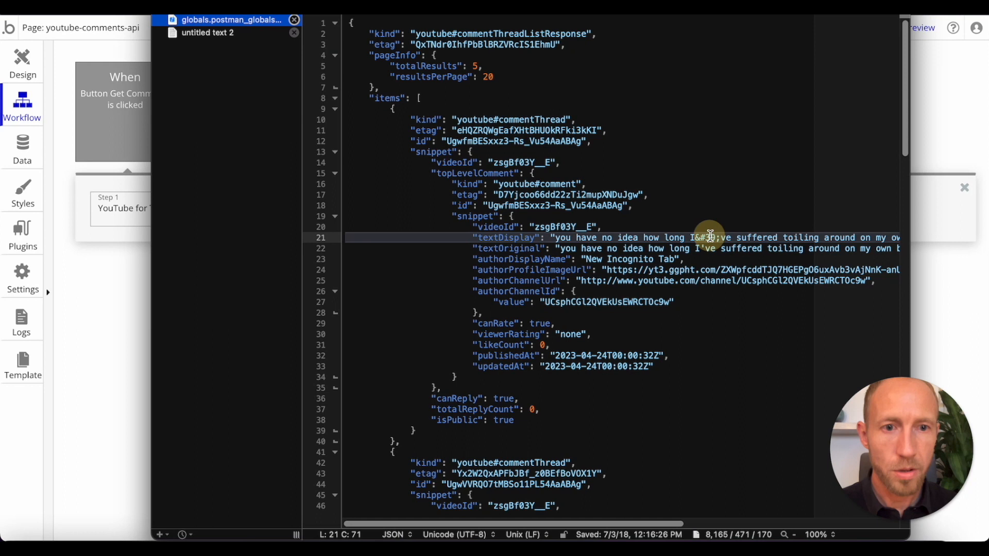
click(703, 239)
click(699, 251)
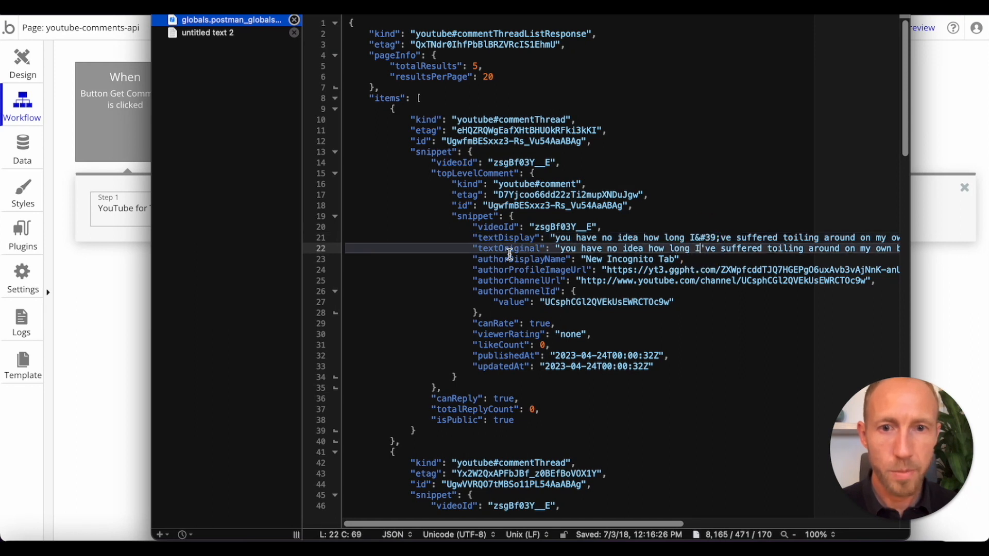
double_click(714, 237)
scroll(711, 238, down, 7)
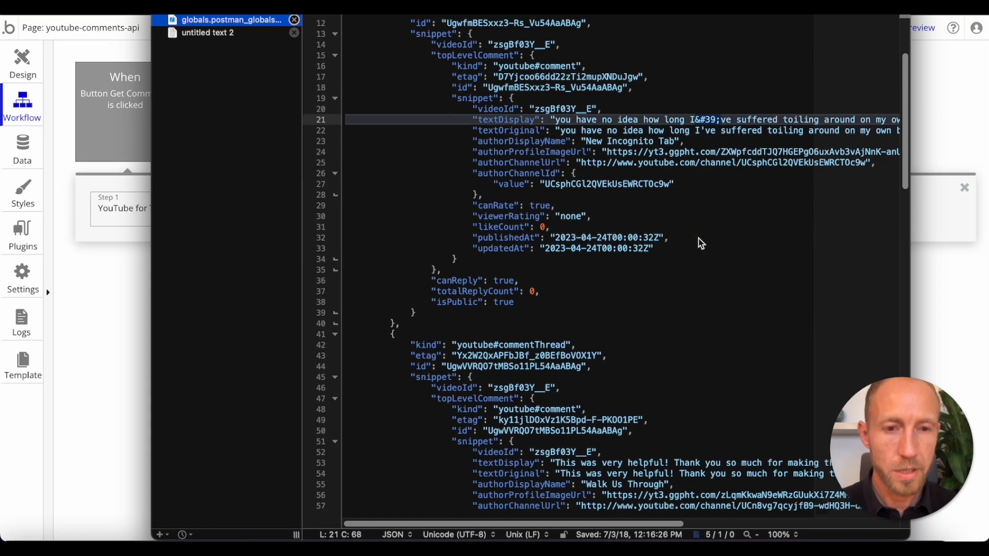
scroll(732, 340, down, 1)
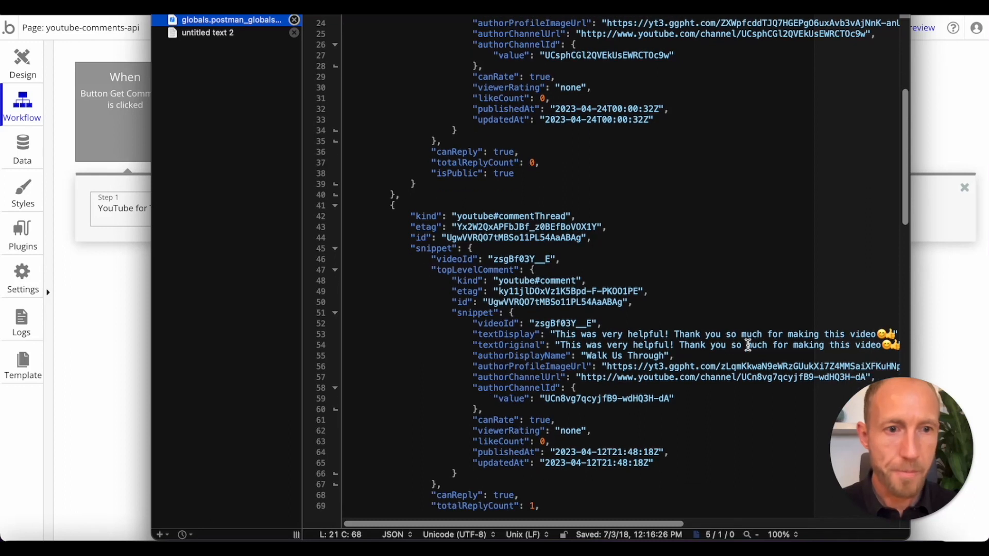
scroll(748, 345, right, 5)
scroll(747, 345, left, 5)
scroll(748, 344, down, 11)
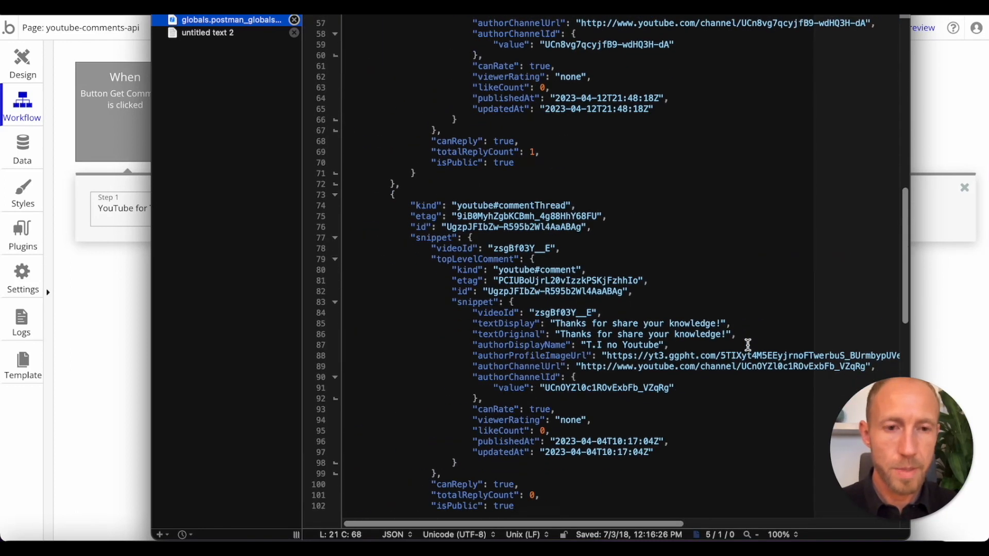
scroll(747, 345, up, 18)
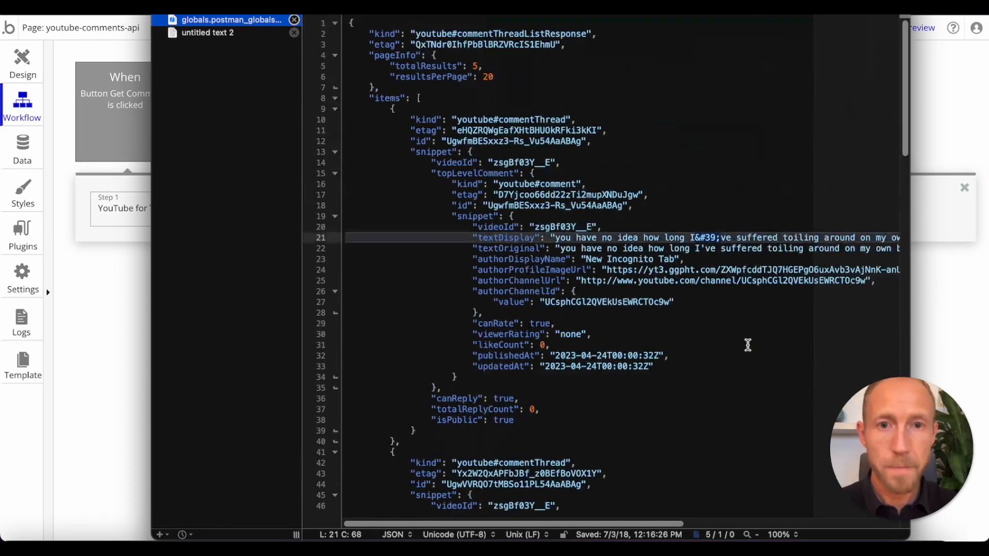
Examine the first comment's authorDisplayName, authorProfileImageUrl and publishedAt fields and their nesting inside the snippet objects
drag(675, 257, 581, 260)
scroll(518, 278, down, 1)
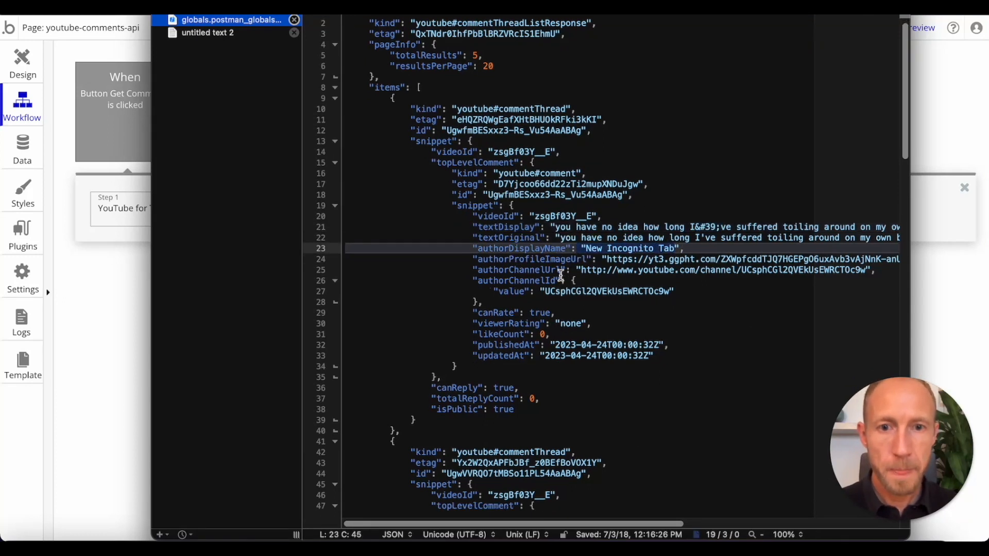
double_click(542, 259)
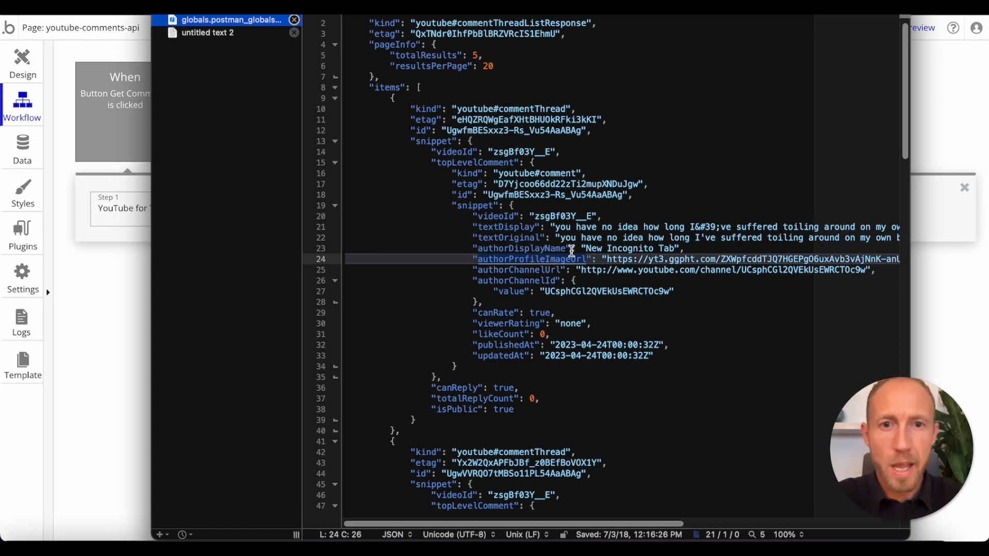
click(598, 343)
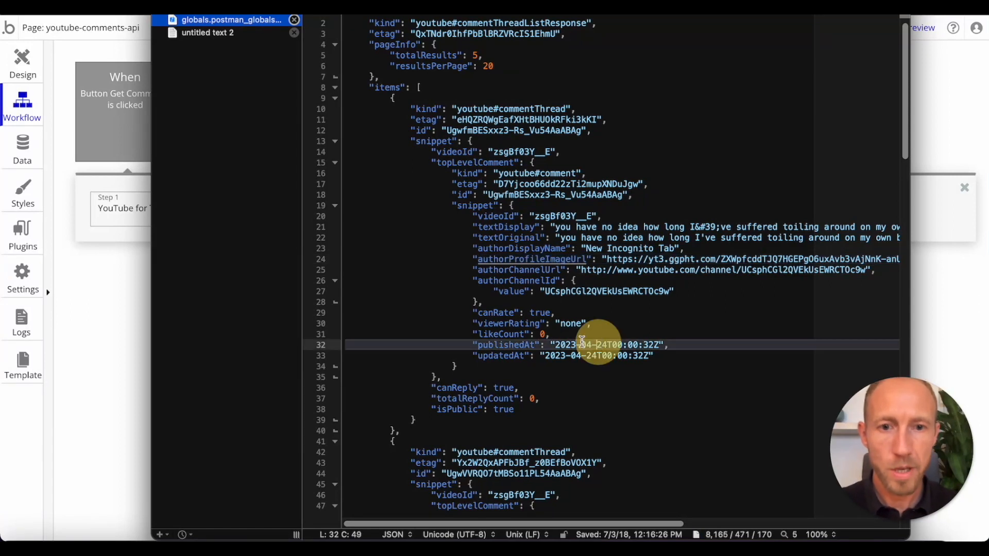
drag(669, 266, 538, 212)
double_click(536, 249)
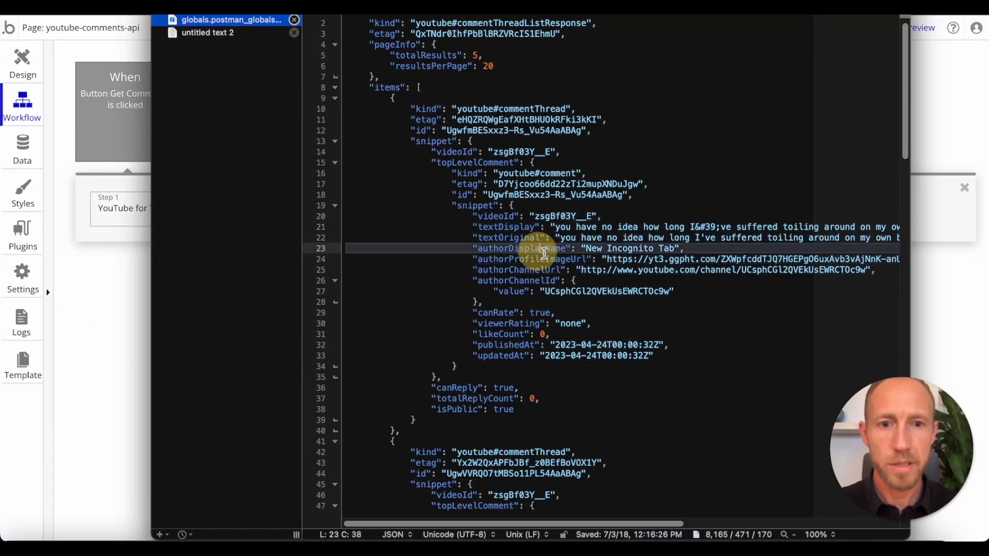
drag(659, 374, 497, 227)
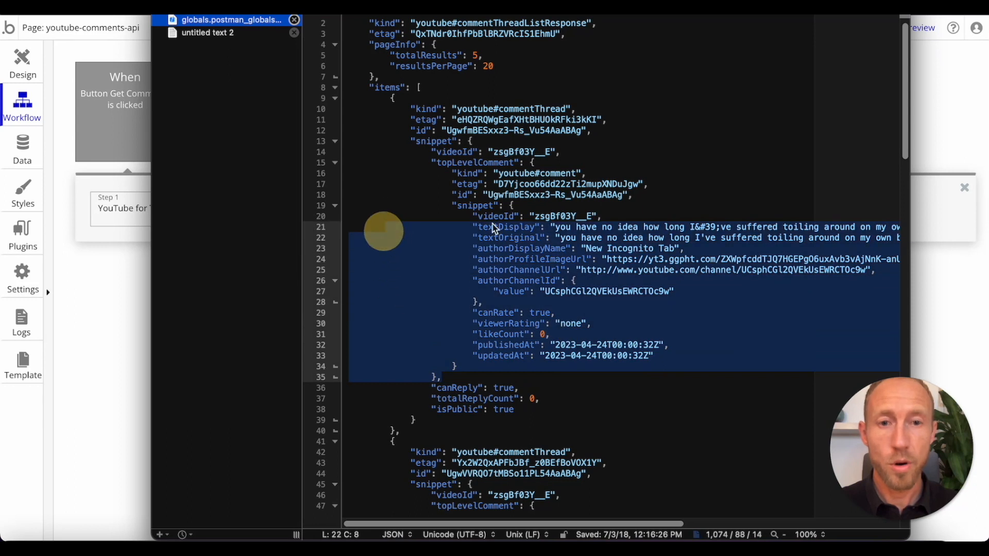
click(529, 224)
drag(458, 151, 633, 334)
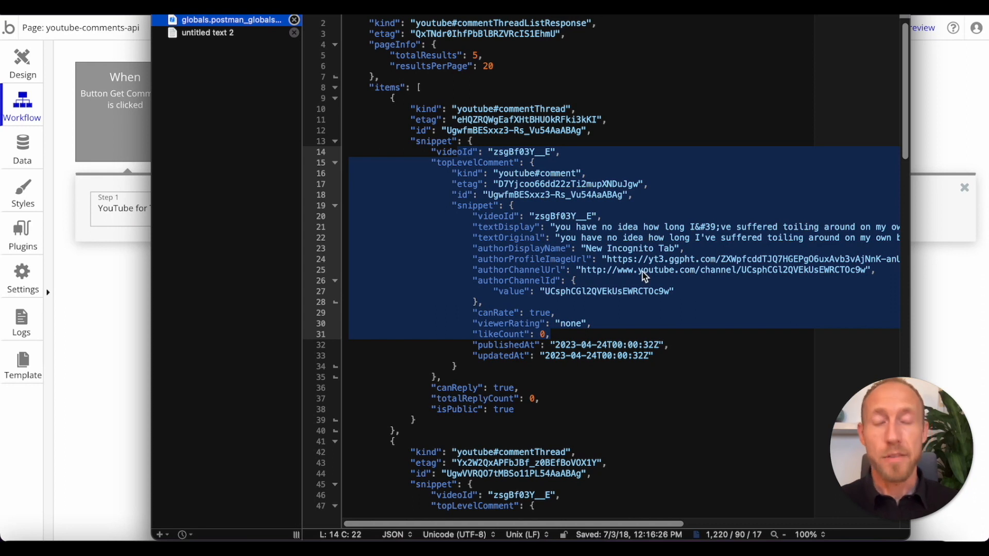
click(587, 244)
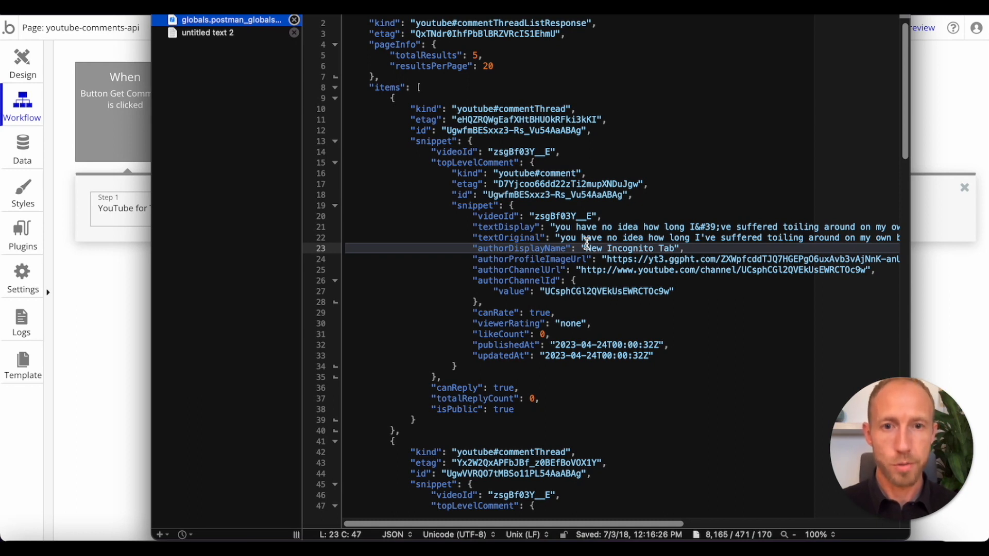
Switch from the JSON response back to the Get Comments workflow in the Bubble editor
click(80, 292)
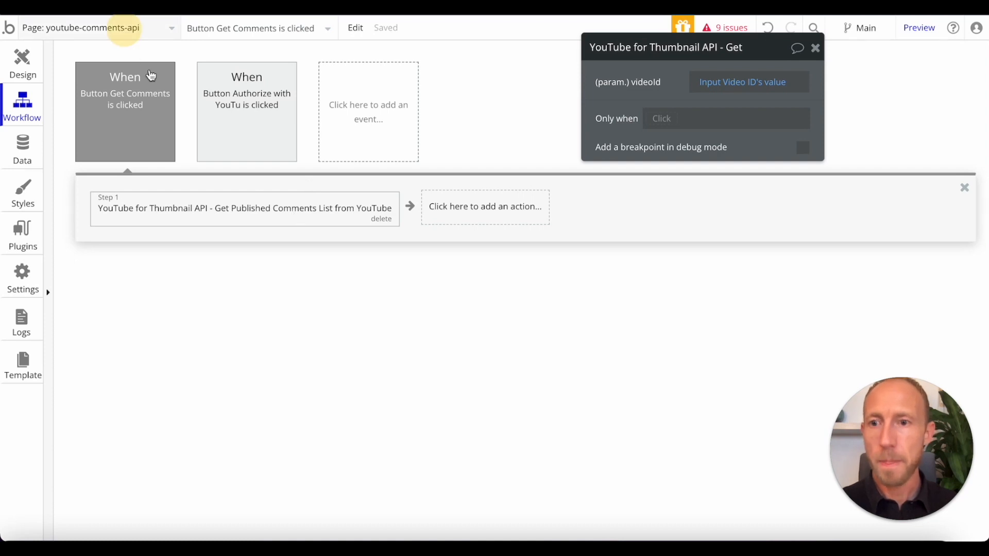
click(127, 28)
click(564, 322)
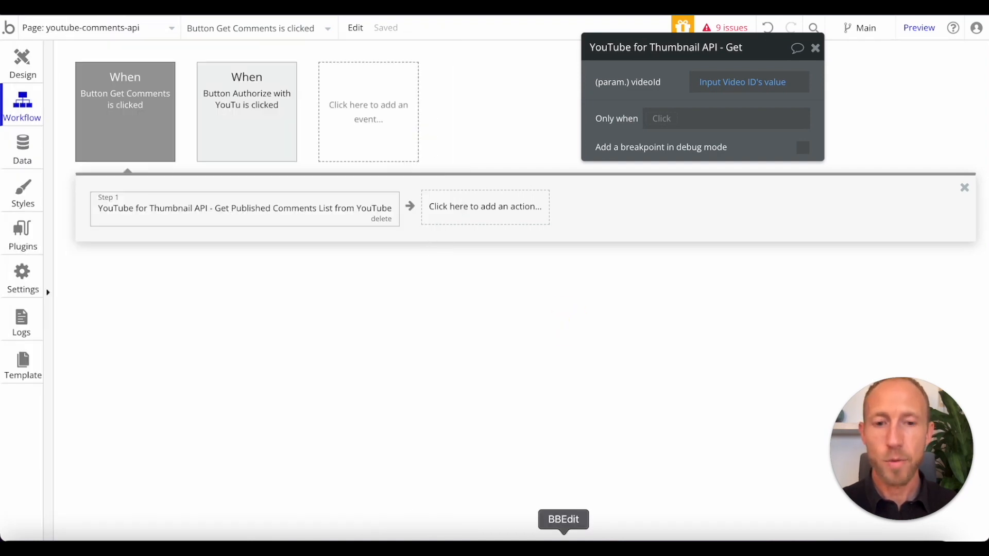
click(563, 521)
click(127, 353)
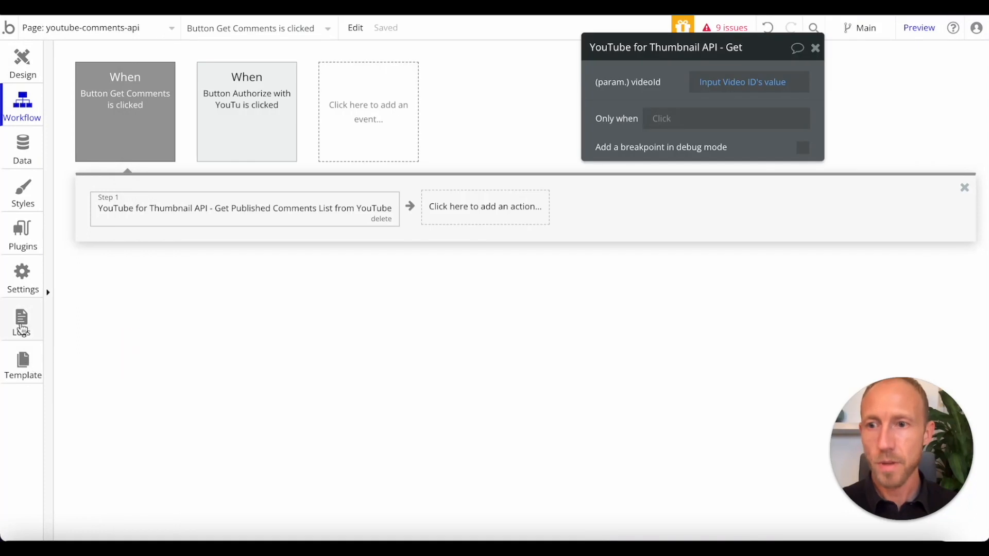
click(82, 29)
click(562, 336)
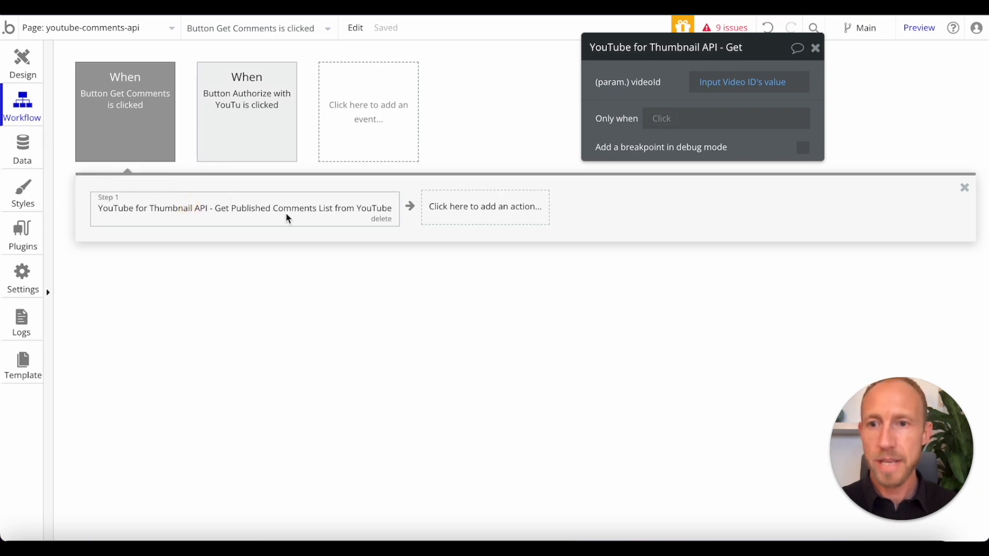
Set the Get Published Comments List from YouTube API call to be used as an Action
click(29, 252)
click(668, 180)
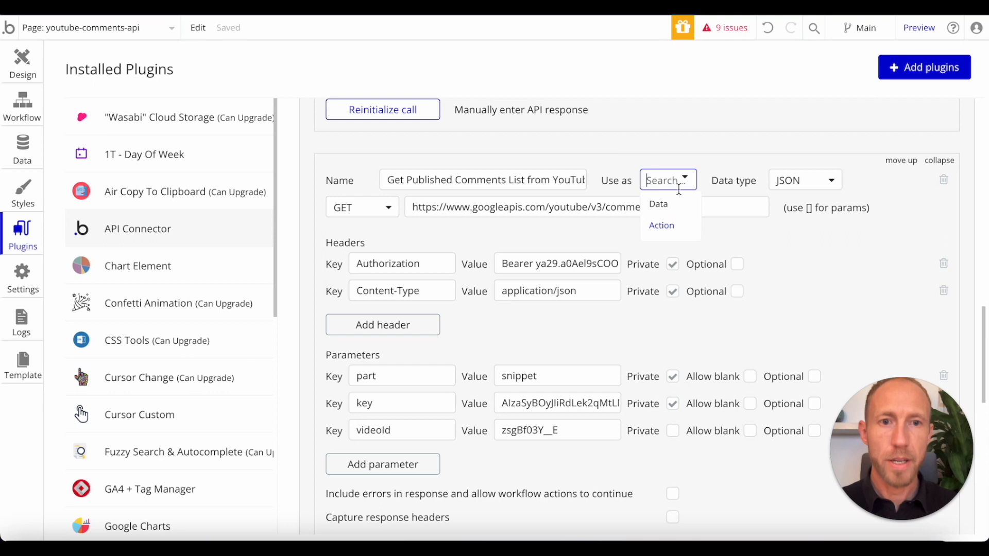
click(662, 225)
Review the page's design layout and the JSON response in BBEdit, and return to the Get Comments workflow
click(22, 66)
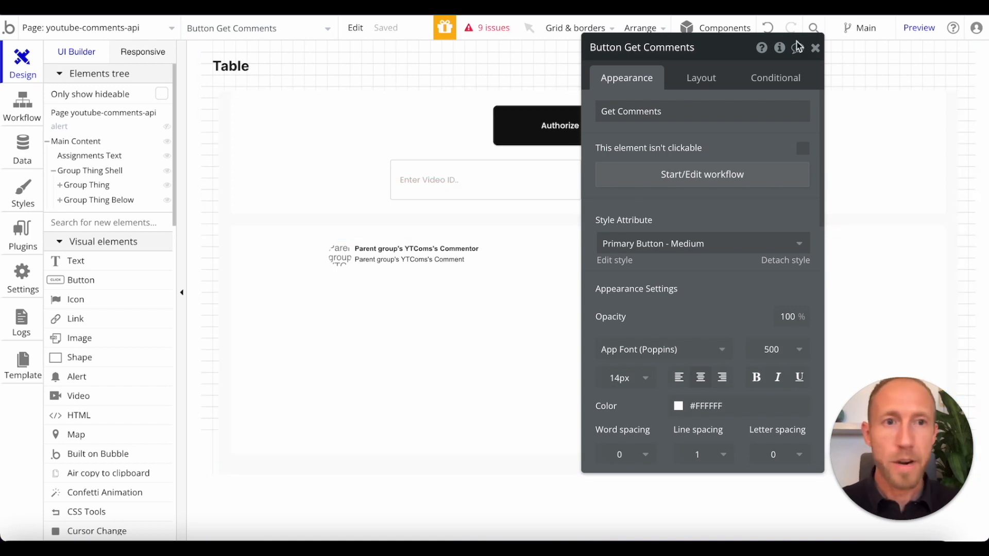
click(814, 48)
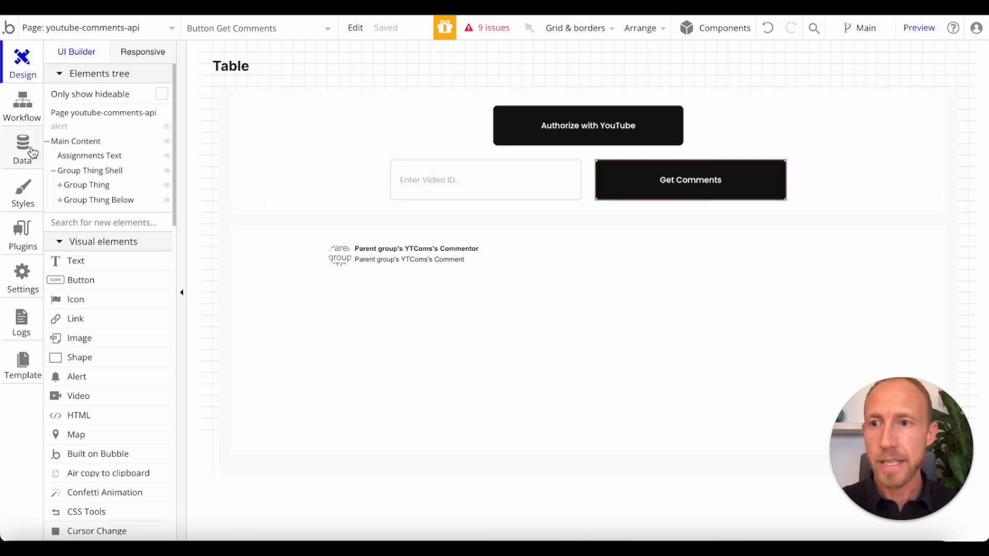
click(23, 106)
click(564, 540)
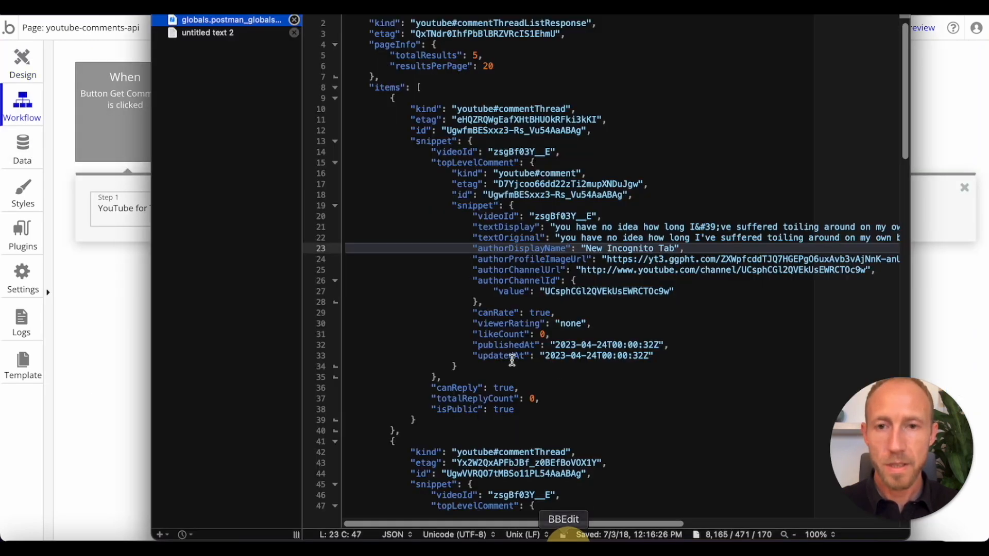
click(126, 279)
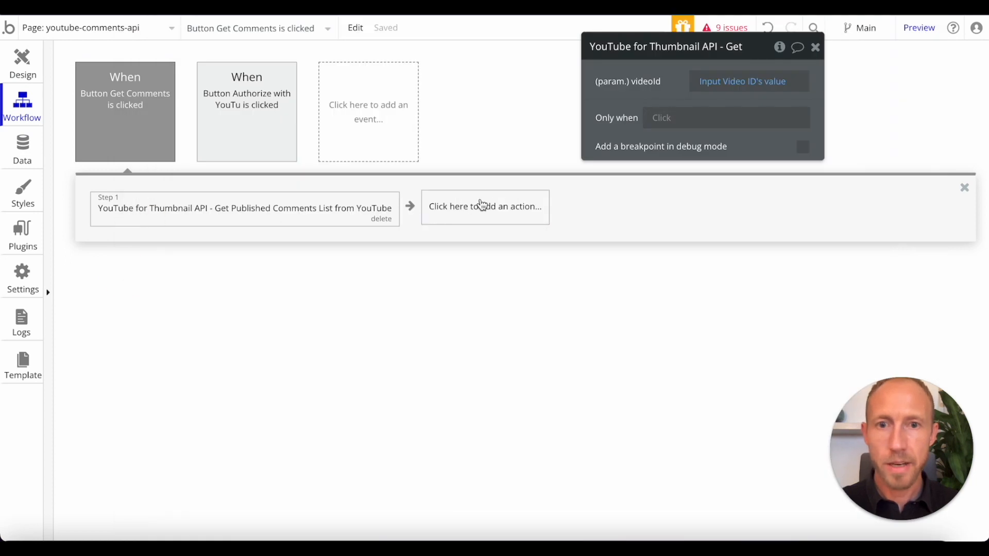
Add a Set state action to the Get Comments workflow for the youtube-comments-api page's video_id custom state
click(466, 206)
mouse_move(497, 456)
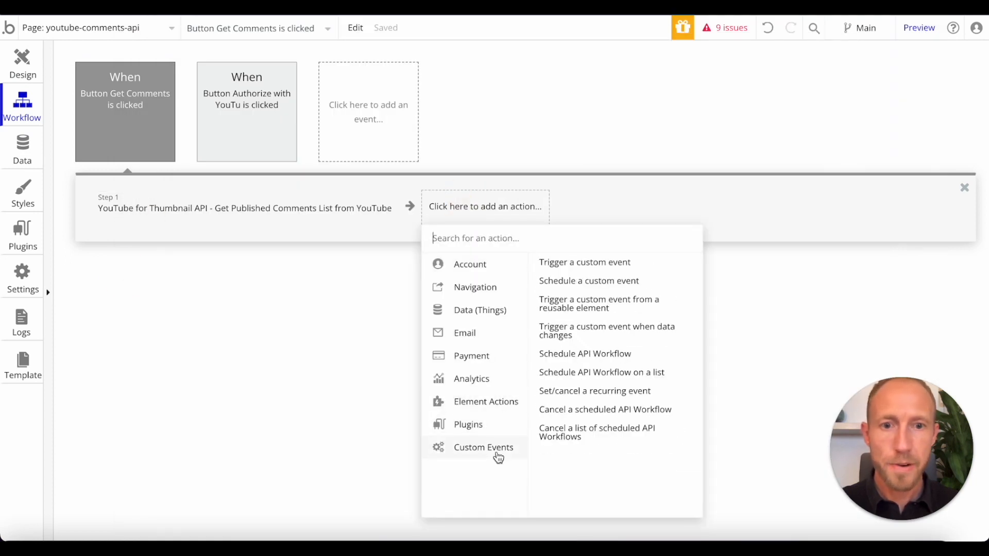
mouse_move(492, 404)
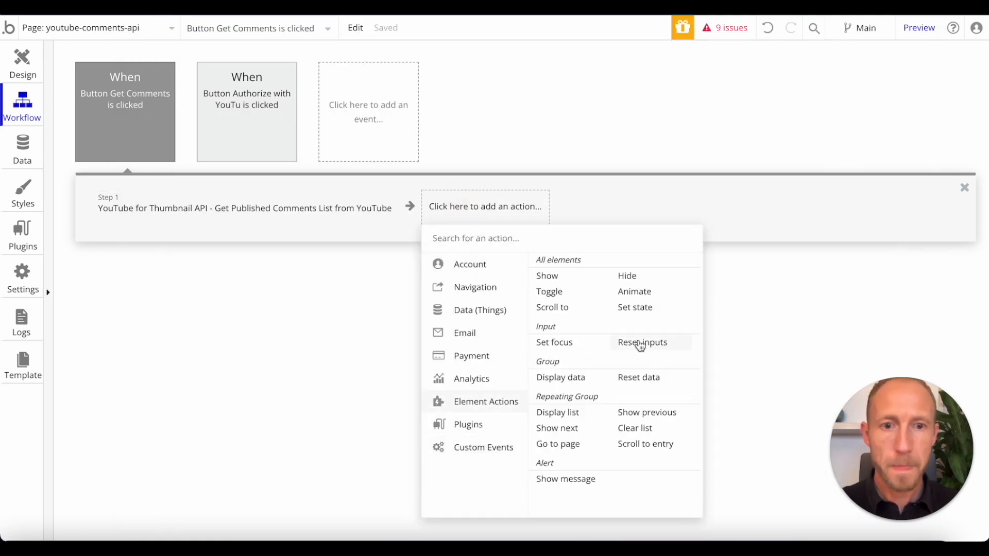
click(634, 309)
click(725, 86)
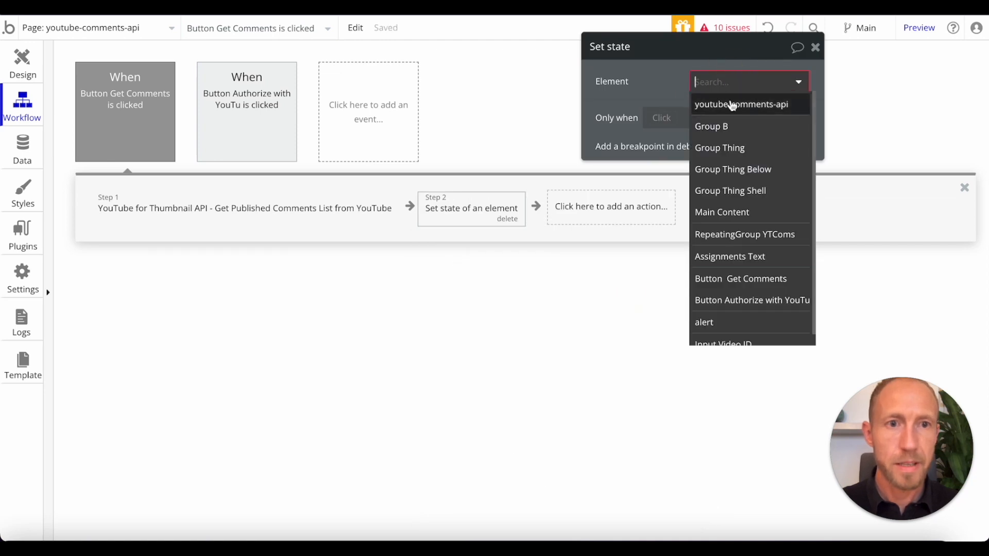
click(721, 103)
click(721, 108)
click(718, 132)
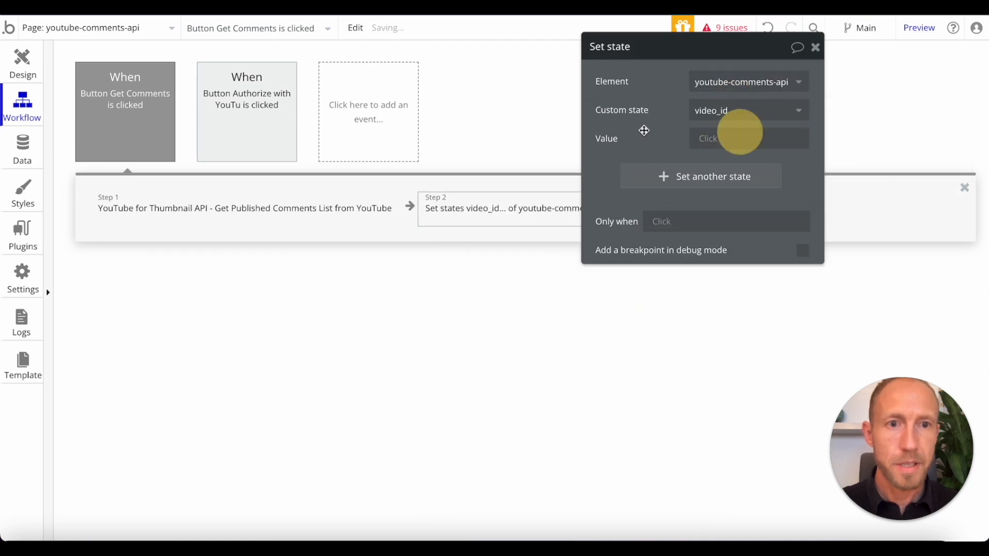
Try to set the video_id state from the items of step 1's result, browse the available comment fields, and clear the expression
click(732, 140)
click(735, 225)
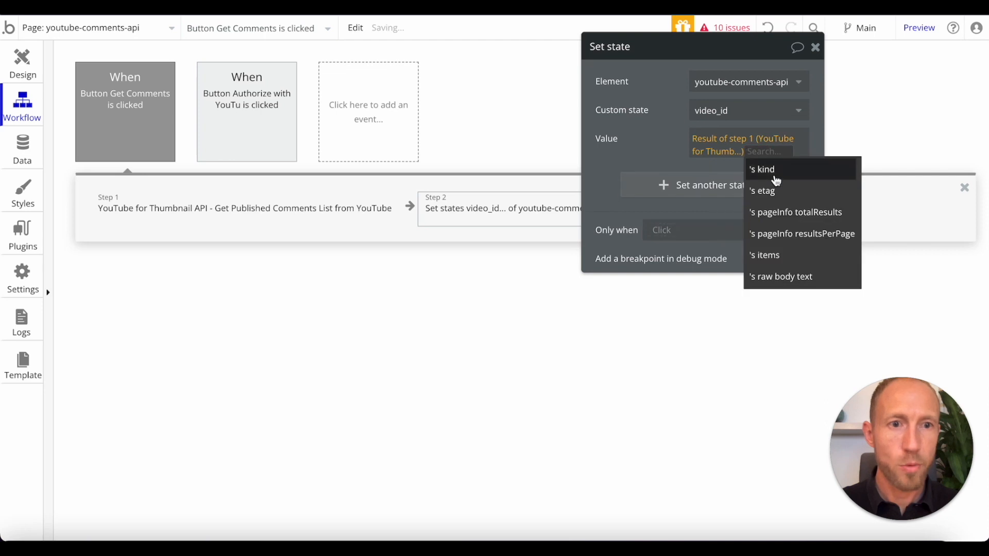
click(793, 258)
scroll(788, 237, down, 5)
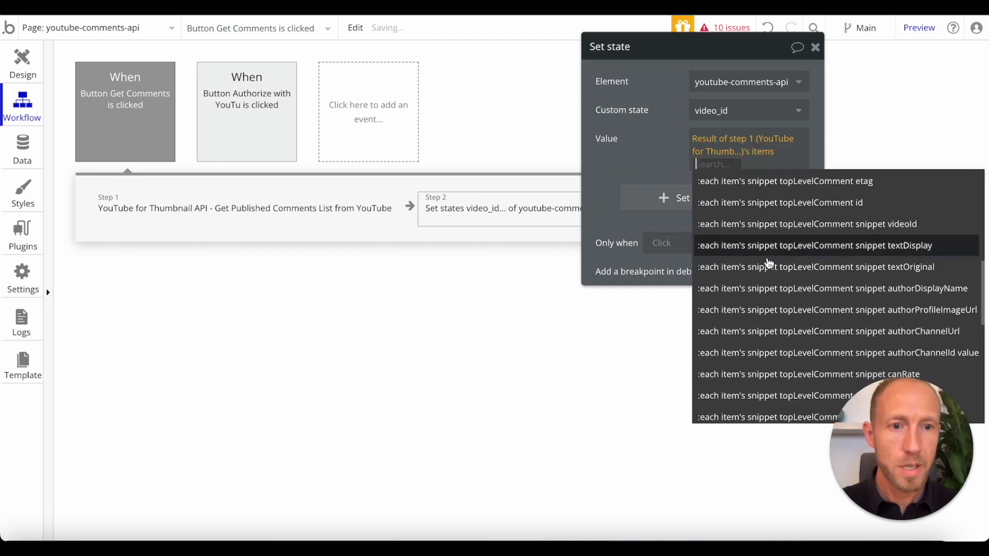
scroll(850, 288, up, 3)
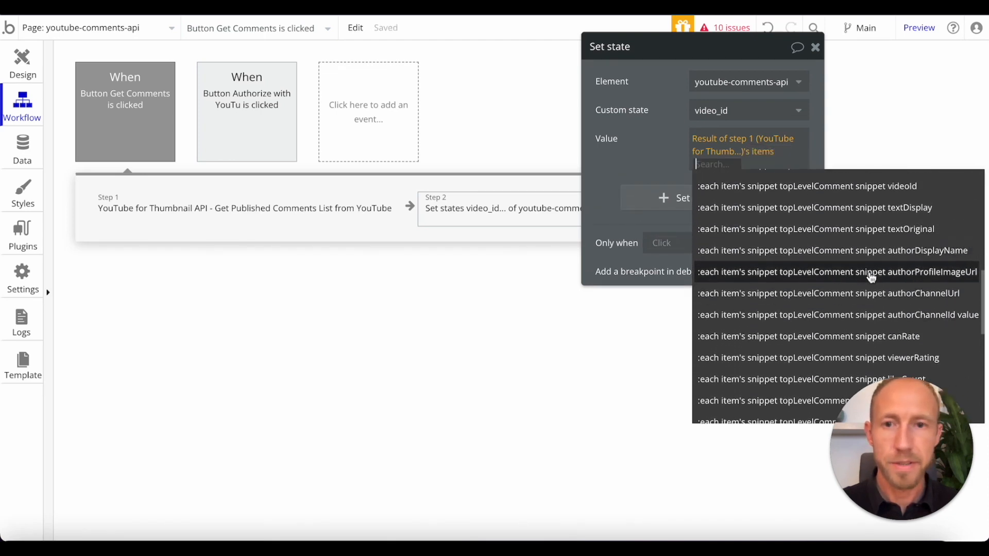
scroll(841, 256, up, 2)
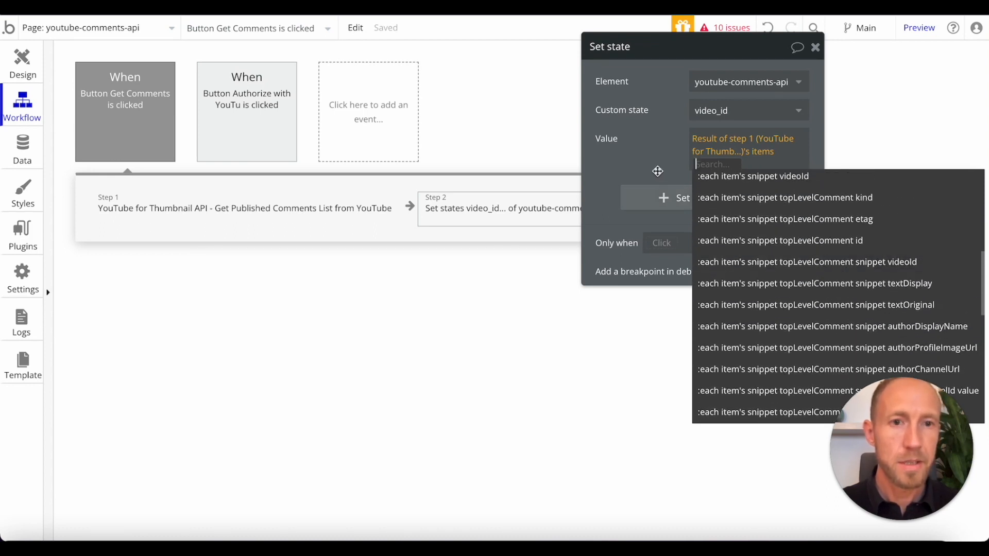
click(652, 163)
right_click(713, 153)
click(811, 148)
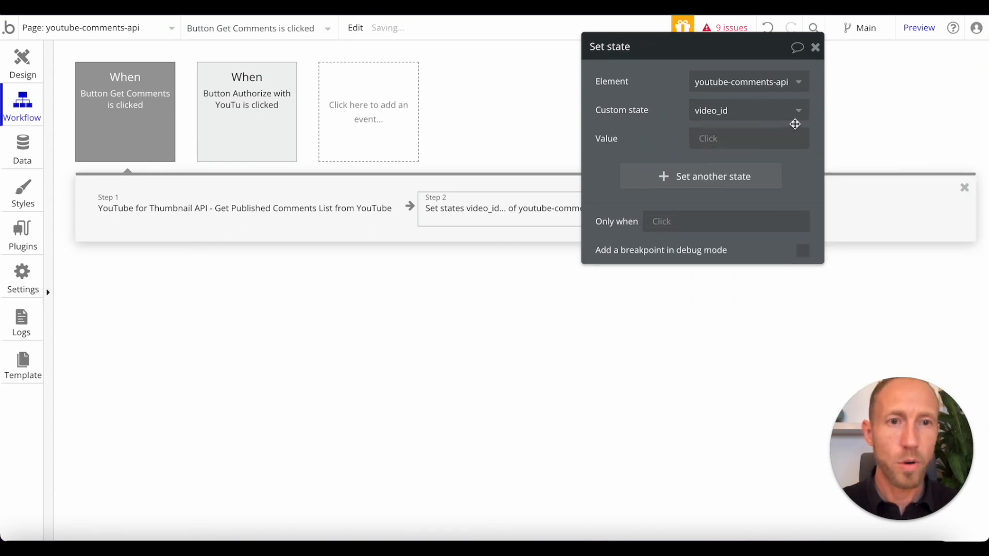
Open the backend workflows and review the youtube-store-the-comments workflow's parameters and its Schedule API Workflow step
click(149, 28)
scroll(196, 248, down, 5)
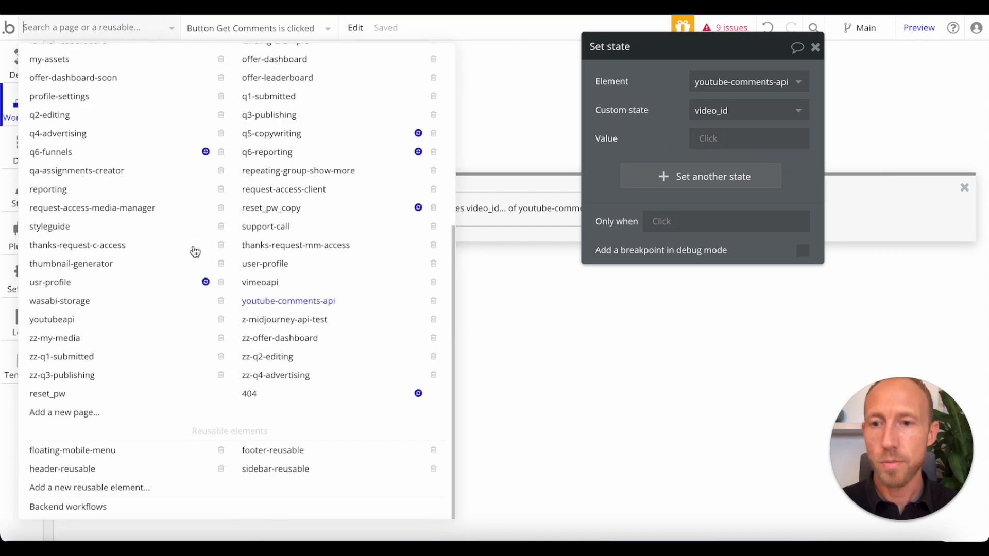
click(126, 511)
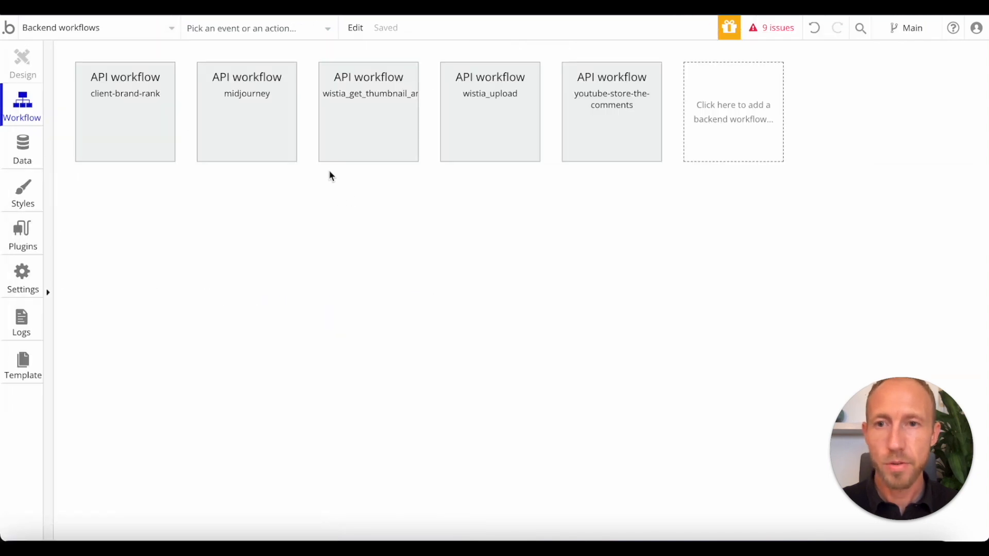
click(622, 122)
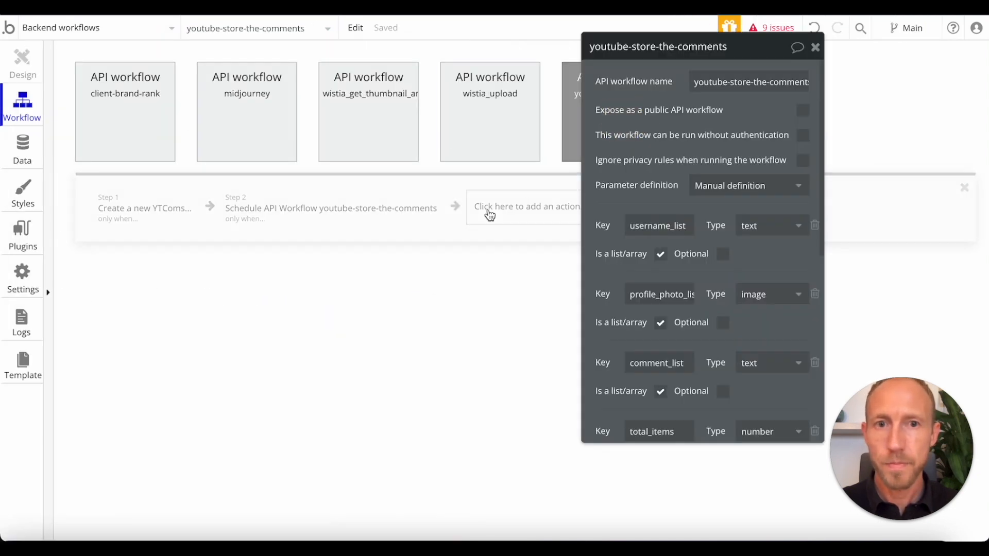
mouse_move(754, 50)
mouse_down()
mouse_move(617, 87)
mouse_move(749, 48)
mouse_up()
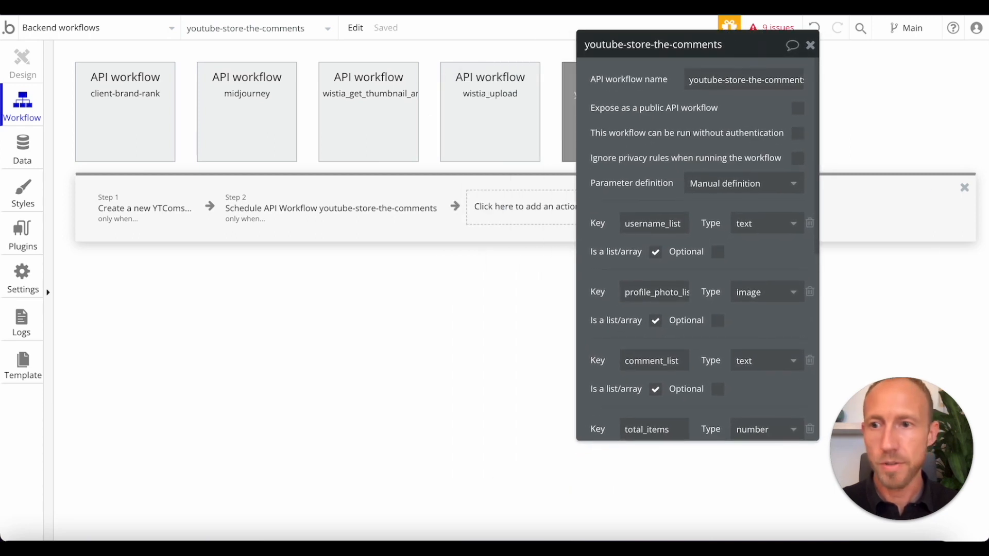
click(331, 208)
drag(762, 48, 390, 32)
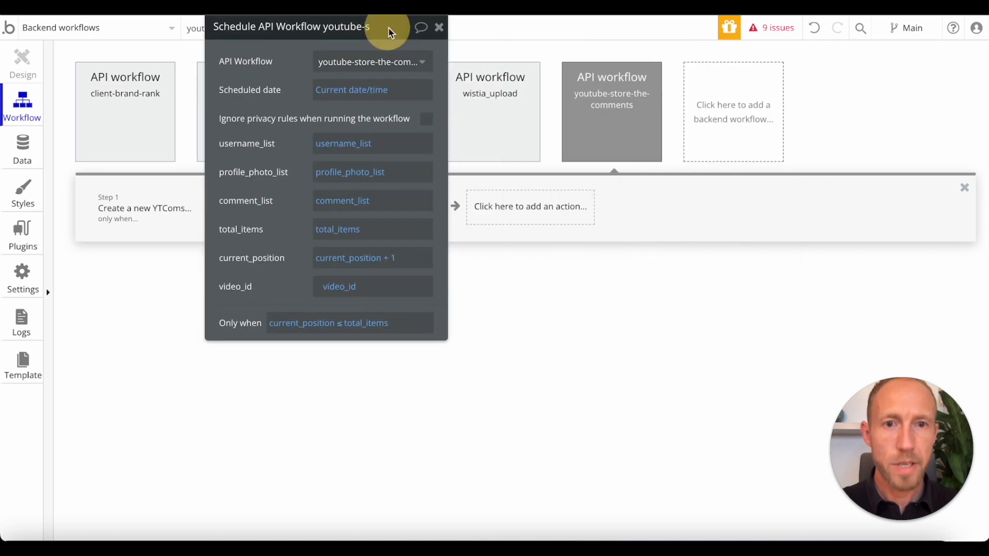
Delete the youtube-store-the-comments backend workflow and add a new API workflow in its place
click(608, 136)
key(Delete)
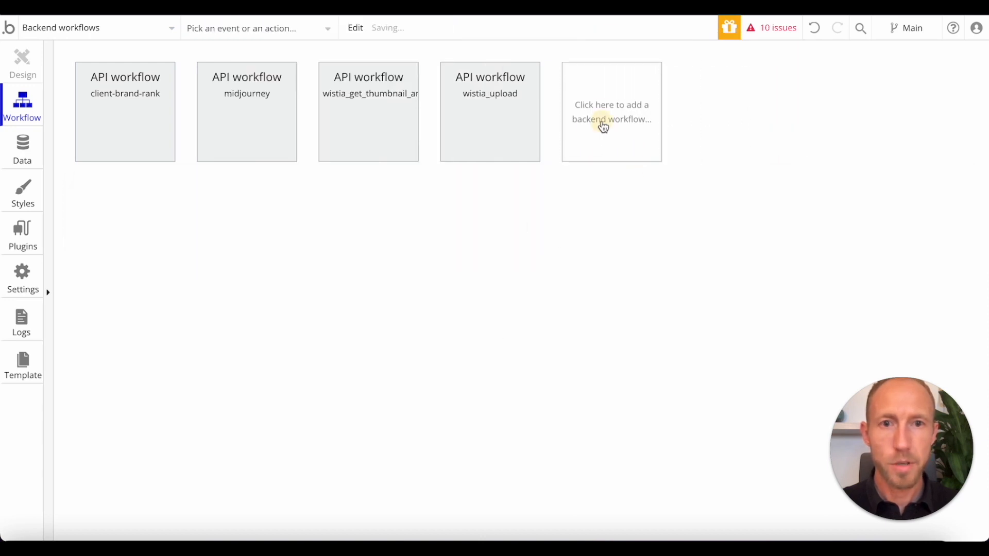
click(604, 127)
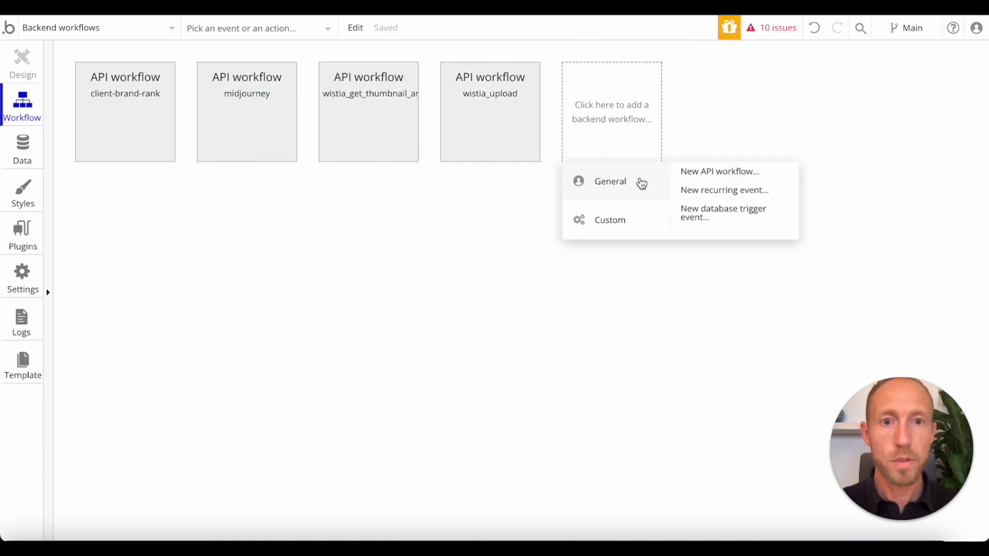
click(697, 171)
drag(614, 29, 613, 77)
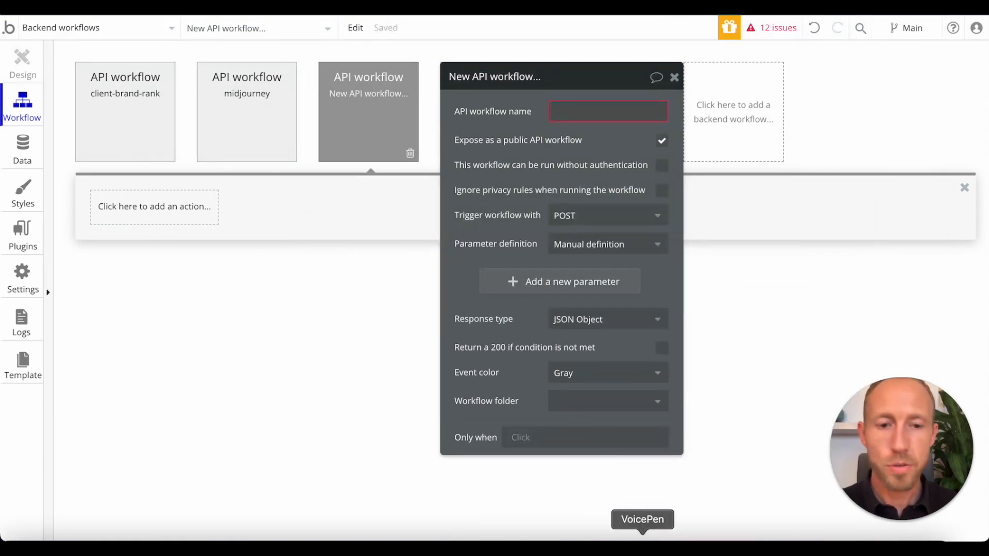
Examine the topLevelComment blocks of the first two comment threads in the BBEdit JSON response, and return to the new API workflow
click(564, 547)
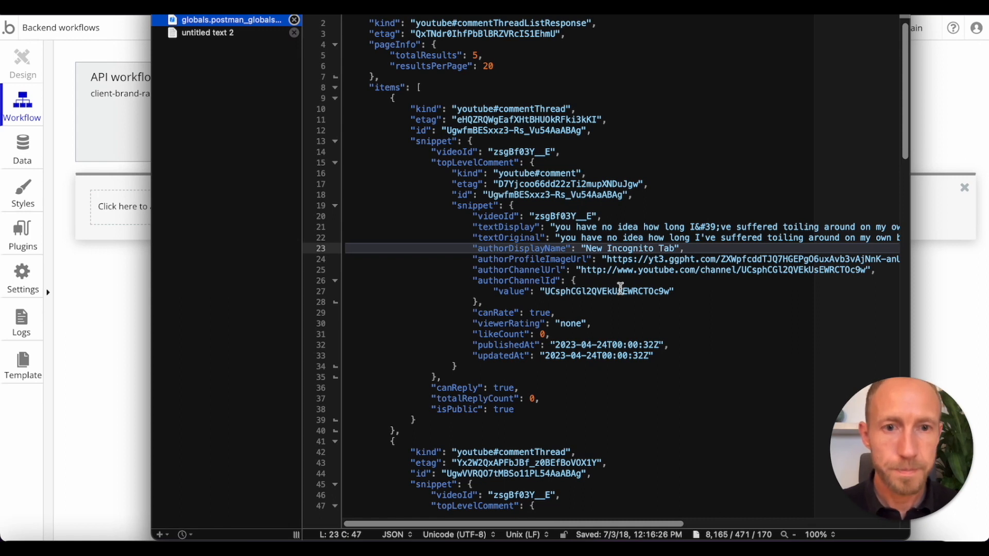
drag(452, 162, 684, 434)
scroll(647, 385, down, 7)
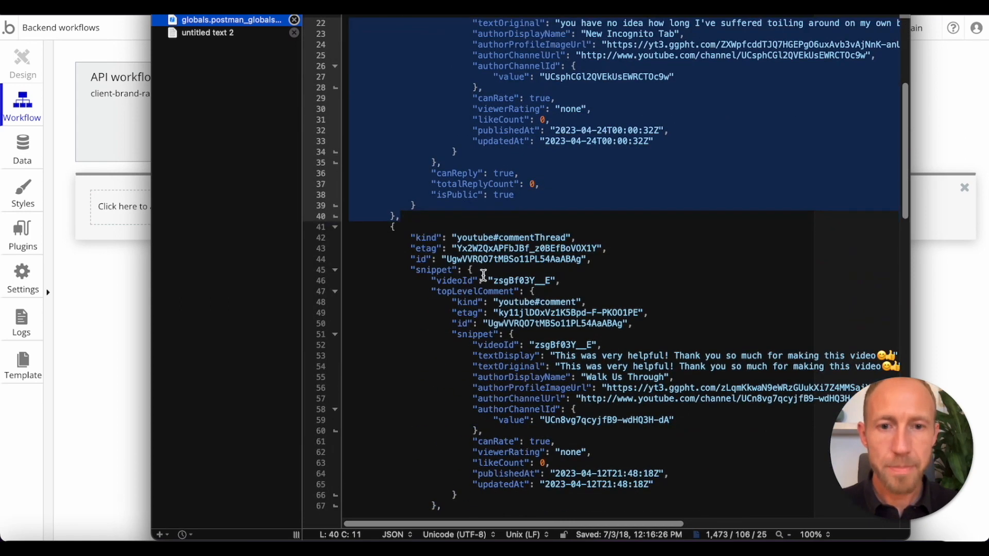
drag(486, 280, 675, 407)
scroll(654, 404, down, 2)
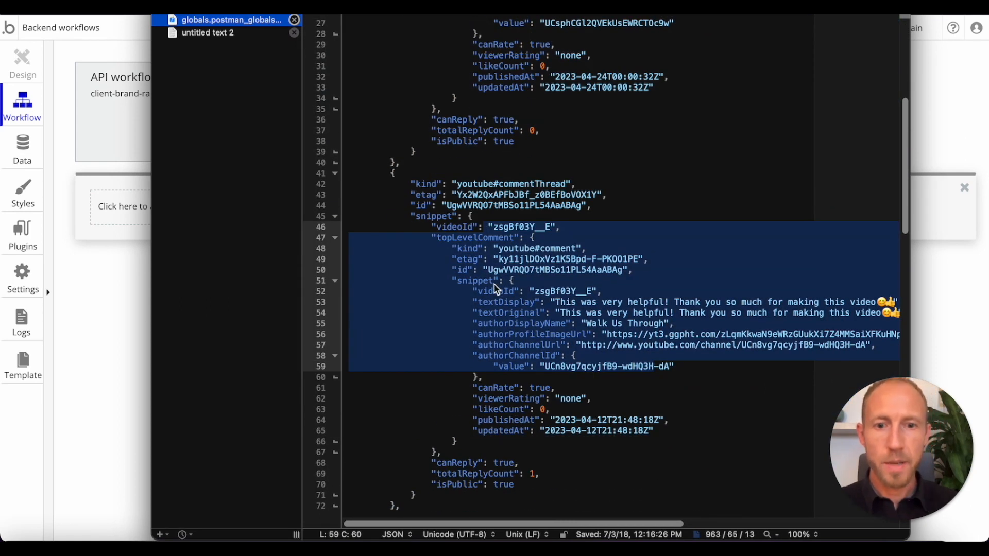
click(592, 334)
click(115, 325)
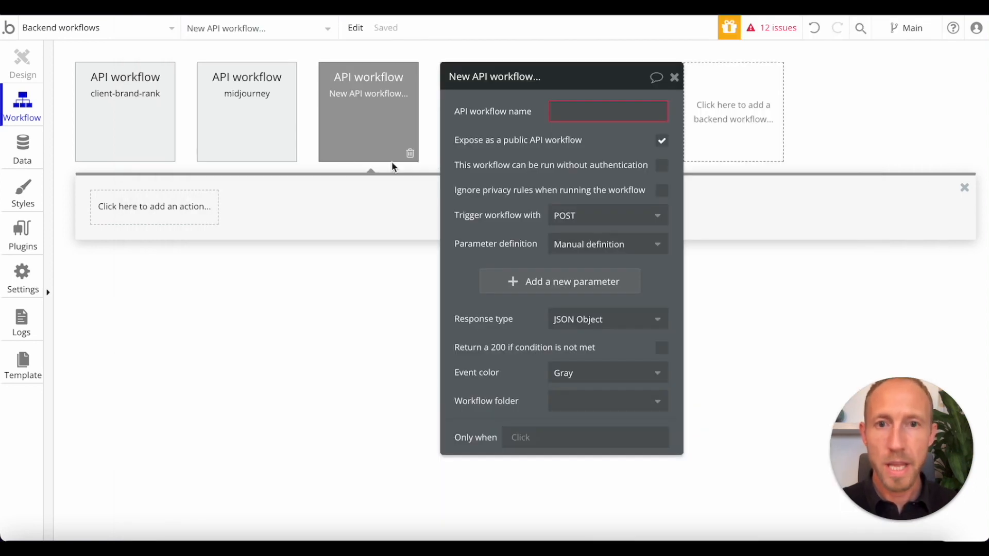
Name the new API workflow youtube-store-comments and turn off its exposure as a public API workflow
click(591, 111)
text(youtube-store-)
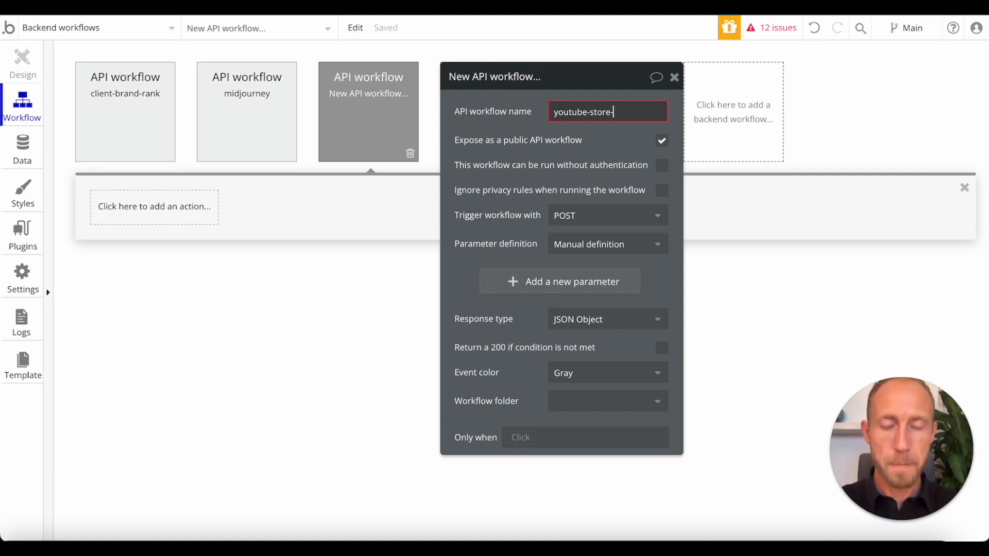
key(Return)
text(co)
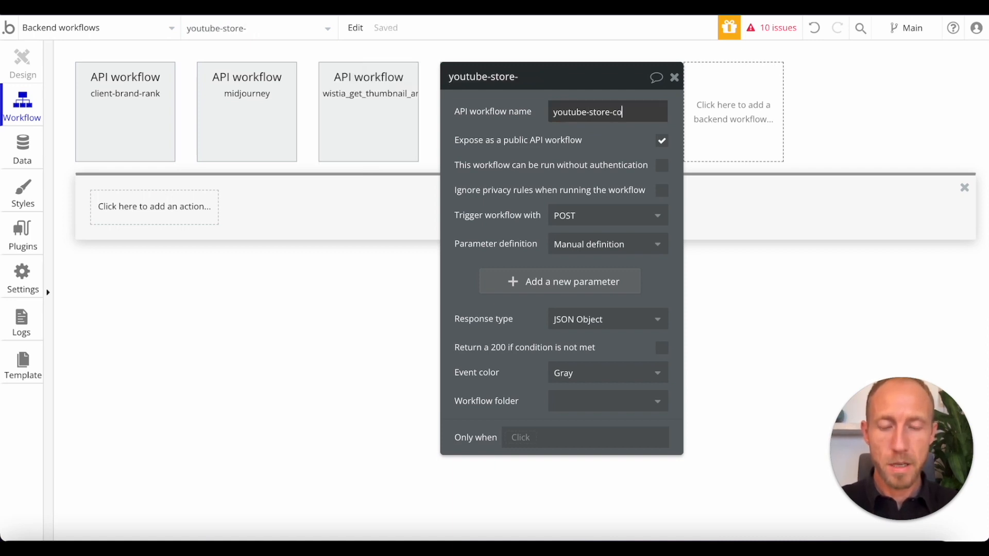
text(mments)
key(Return)
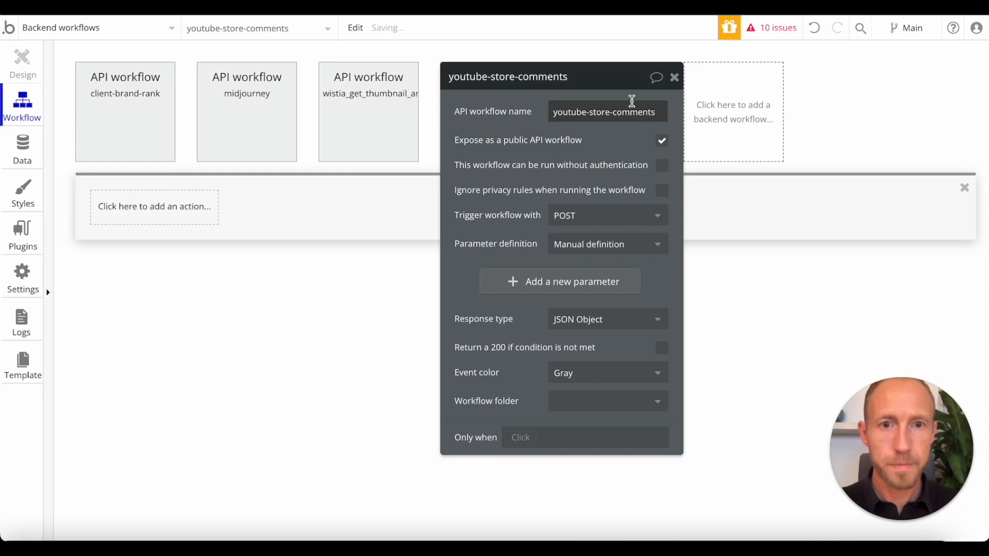
click(662, 140)
Add six blank parameters to the youtube-store-comments workflow
click(541, 256)
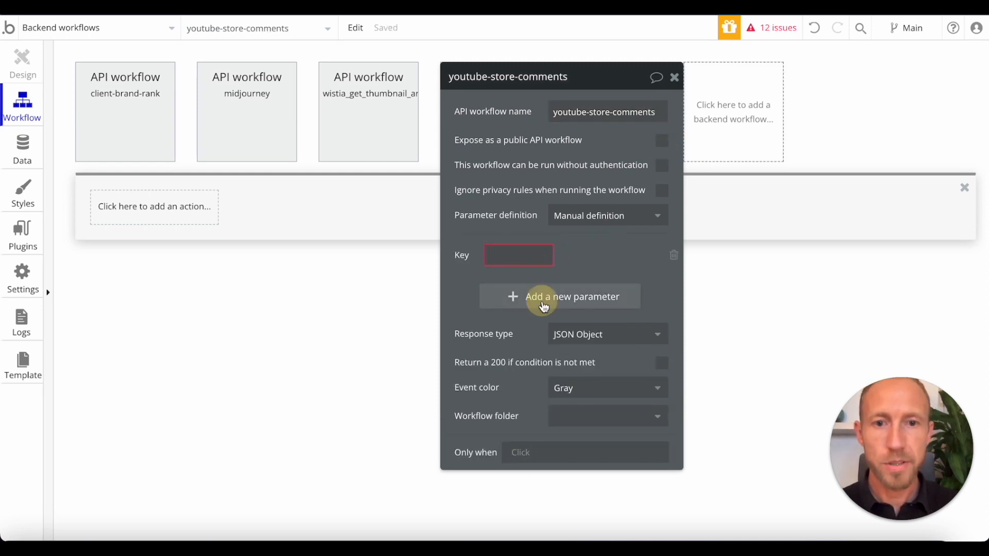
click(515, 298)
click(515, 298)
click(533, 284)
click(542, 298)
click(540, 297)
scroll(620, 196, up, 5)
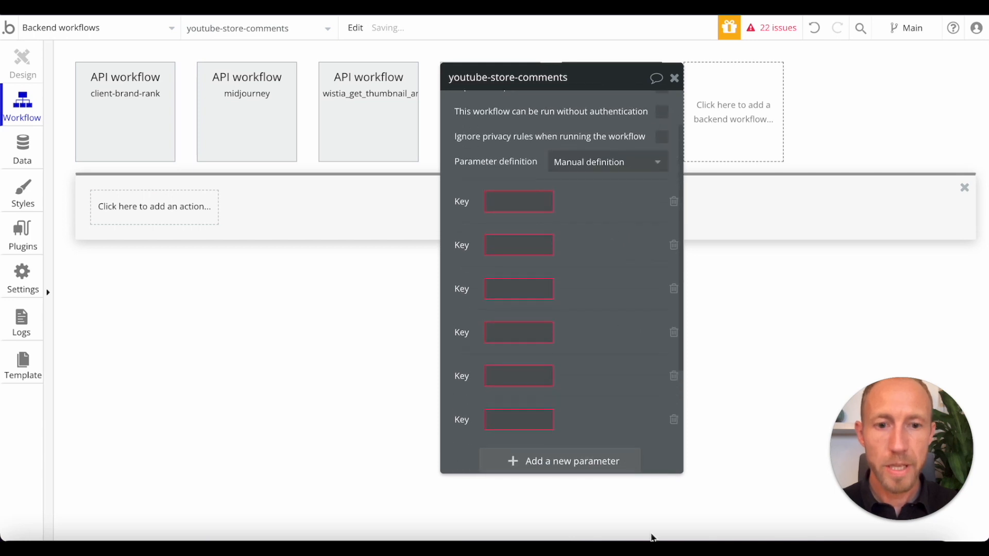
Check the textOriginal field in the BBEdit JSON response, and define the workflow's first parameter as comment_list, a list of texts
click(562, 538)
scroll(555, 149, up, 5)
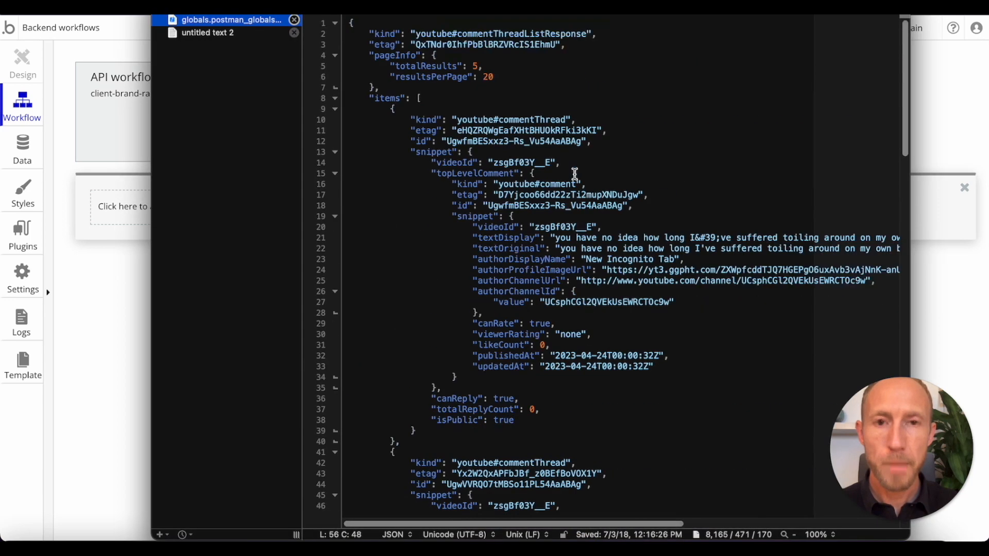
click(517, 248)
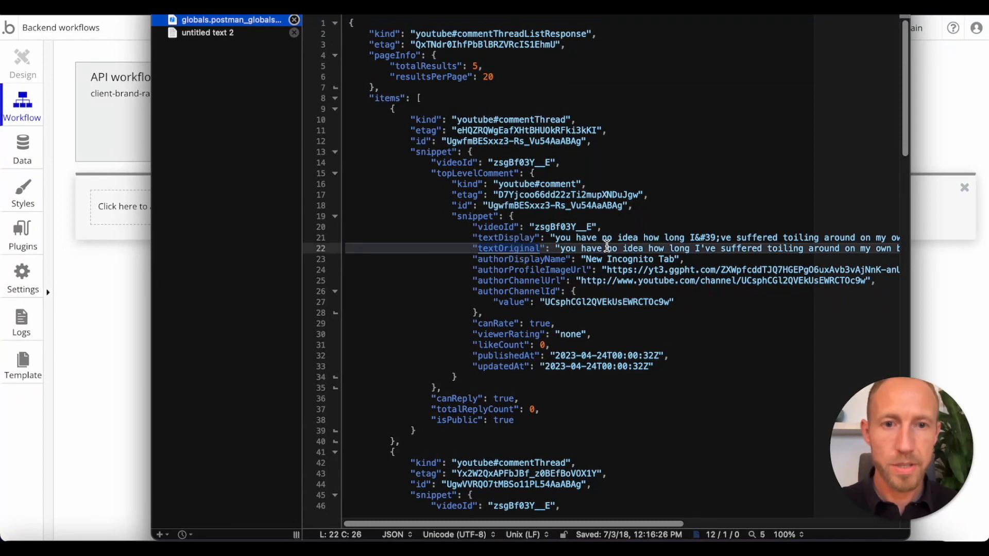
click(127, 260)
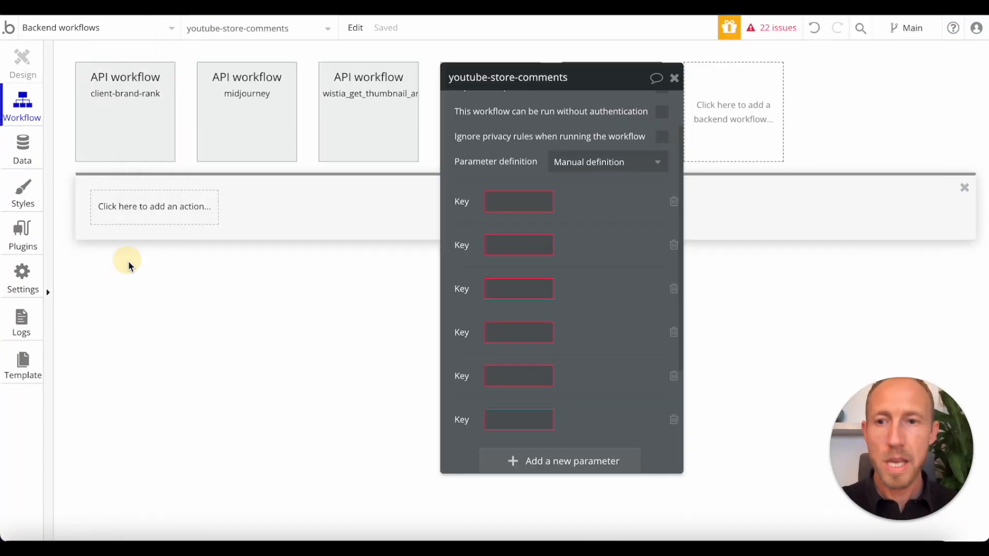
click(522, 208)
click(523, 208)
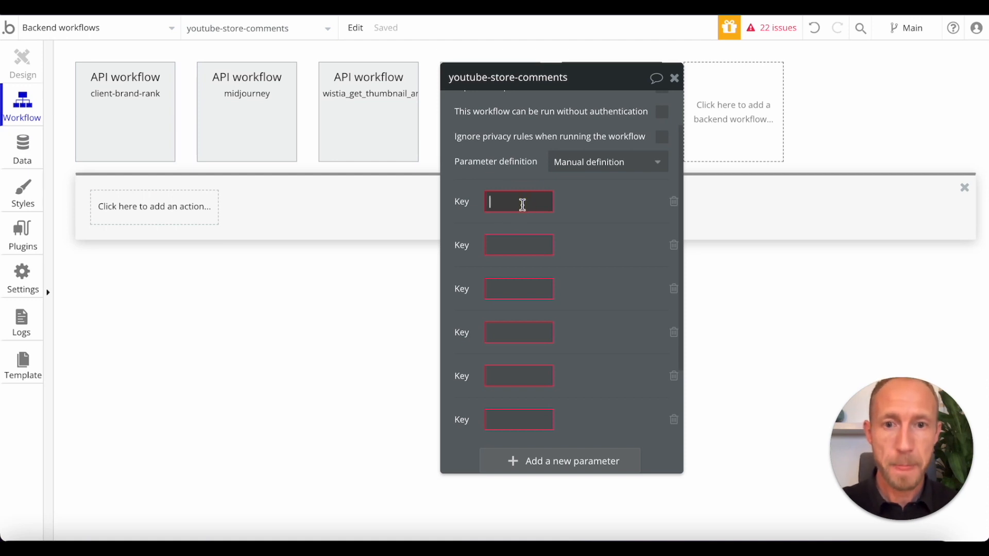
text(comment_list)
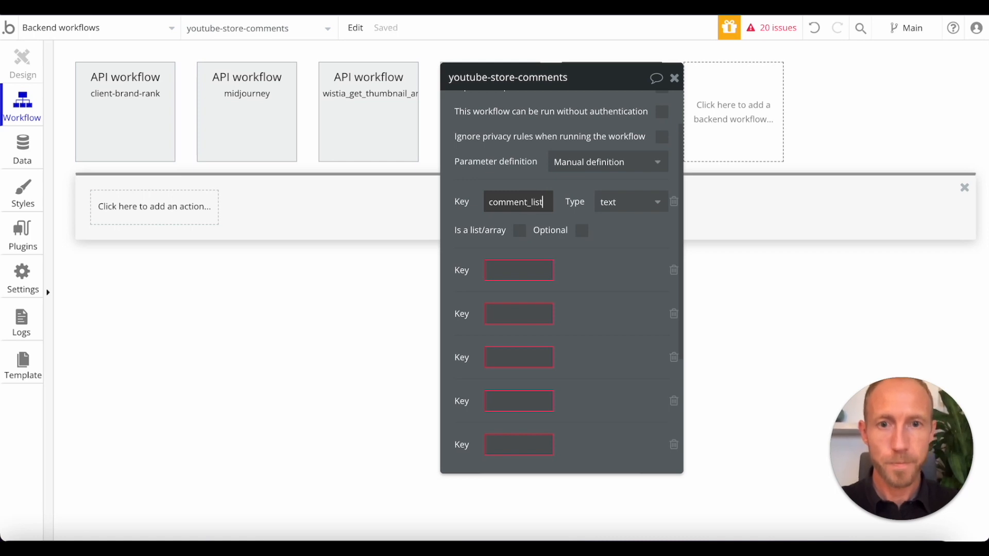
click(616, 203)
click(561, 224)
click(521, 232)
Name the second and third parameters username_list and profilephoto_list, and mark both as lists
click(524, 275)
text(username_list)
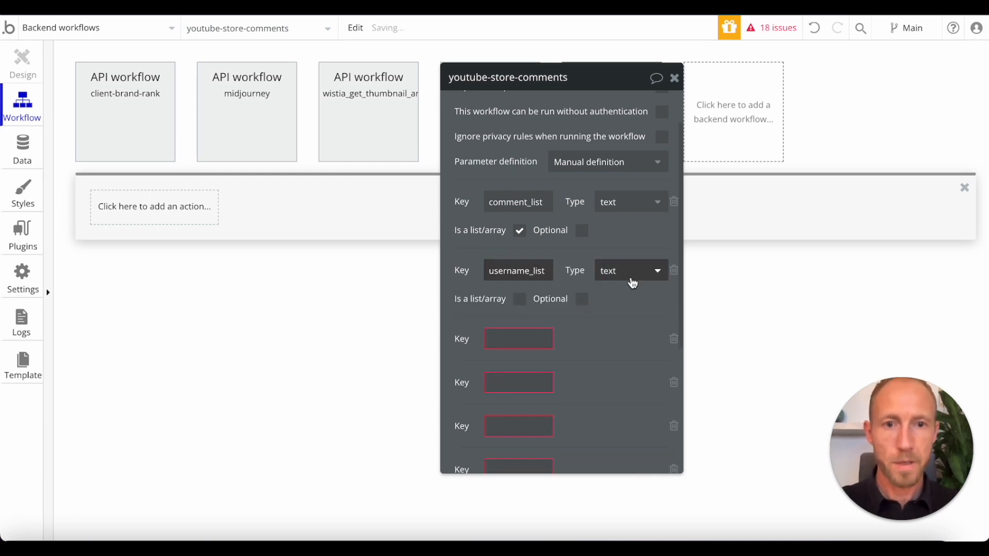
click(518, 297)
click(522, 301)
click(517, 338)
text(v)
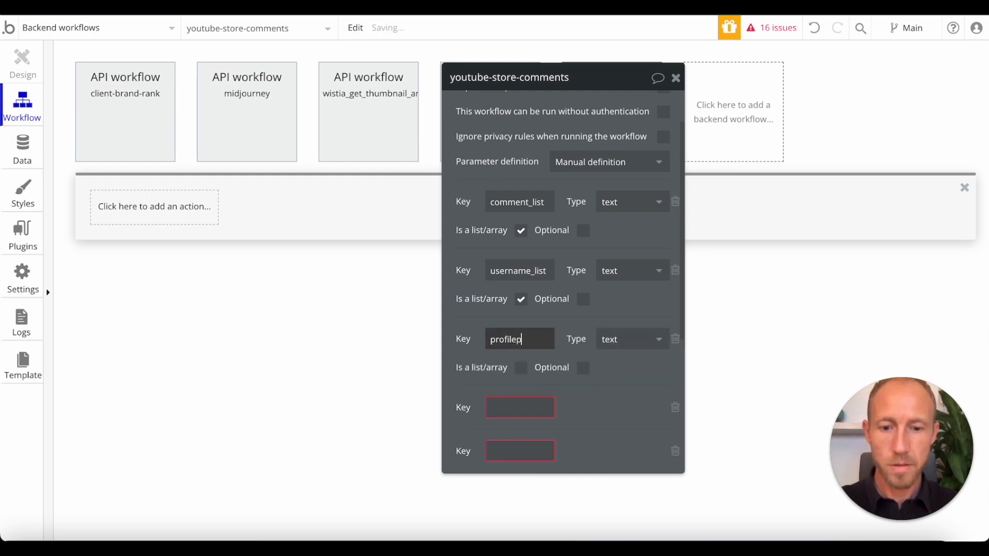
text(hoto_list)
click(520, 368)
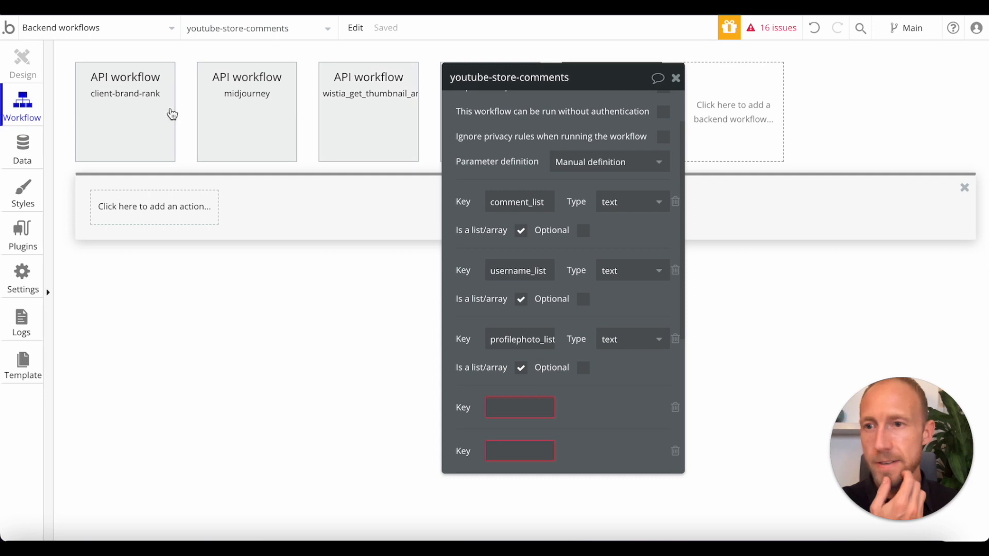
Reinitialize the Get Published Comments List from YouTube call in the API Connector plugin
click(22, 147)
scroll(481, 320, down, 8)
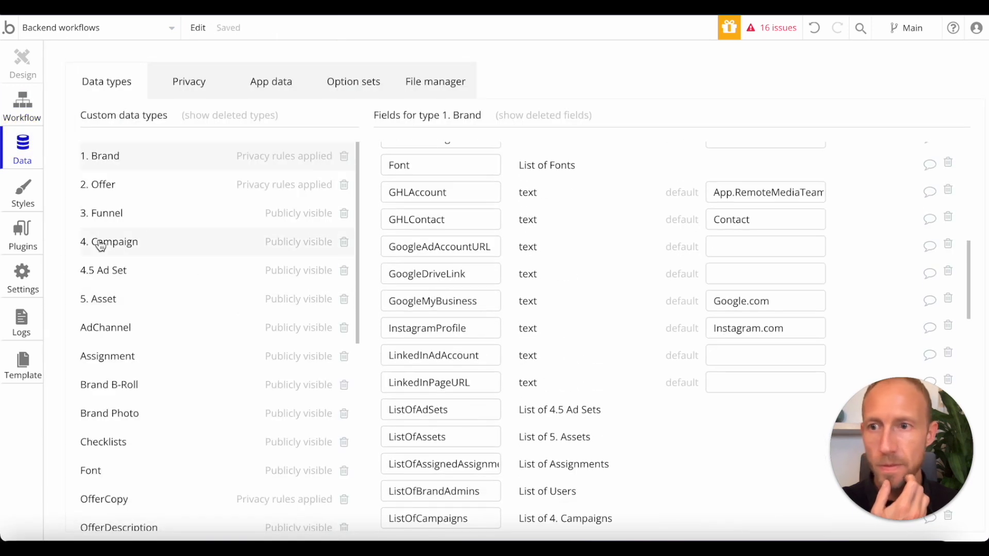
click(22, 238)
scroll(473, 296, down, 1)
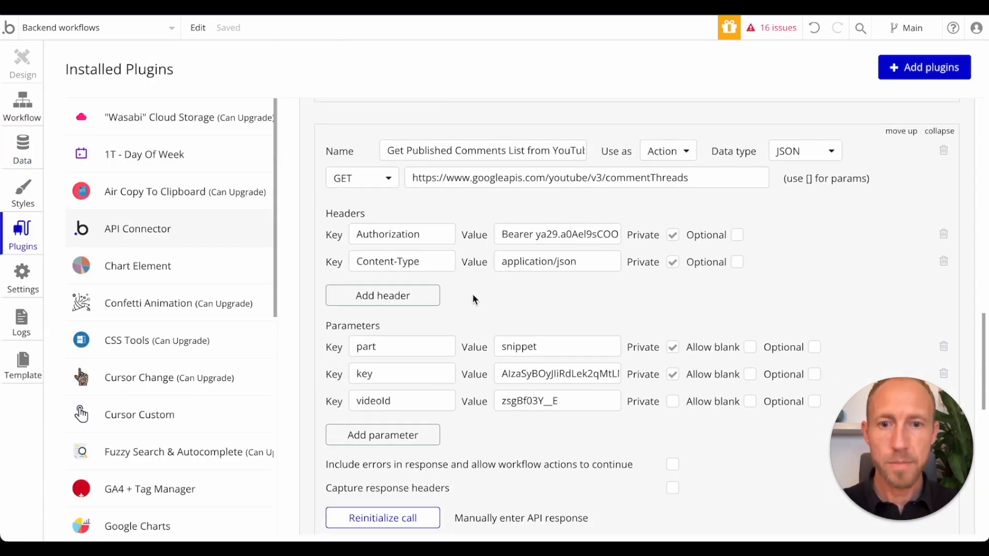
scroll(474, 299, down, 1)
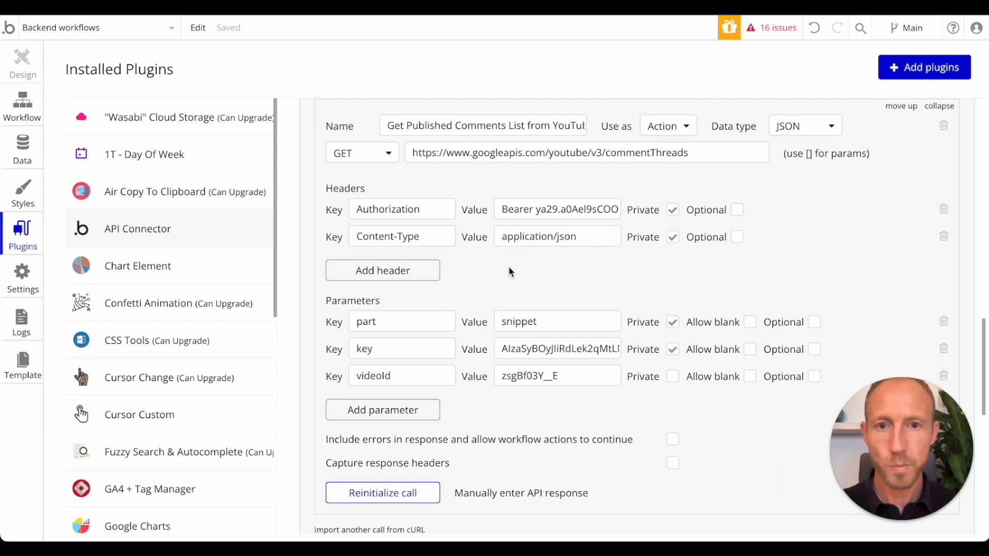
click(394, 494)
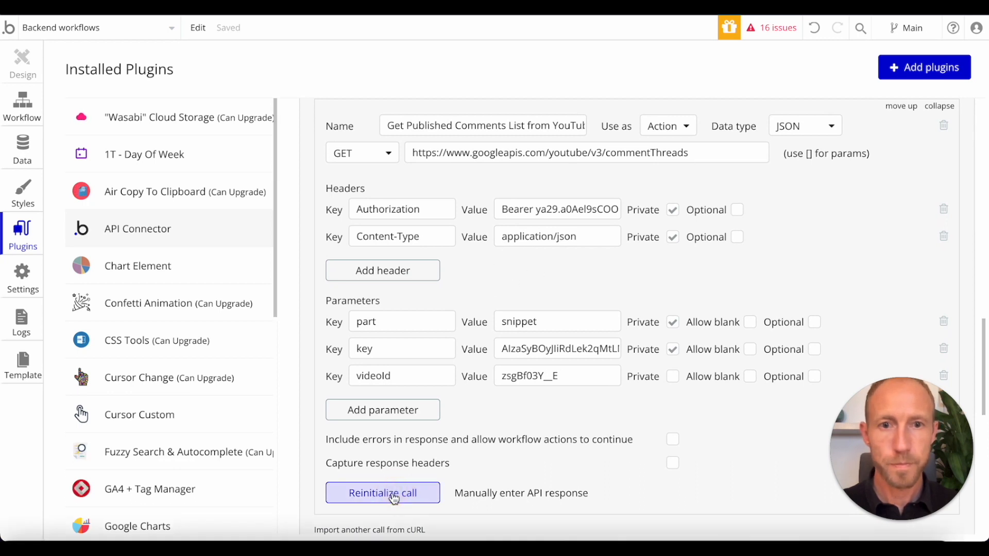
Set the returned value authorProfileImageUrl of the top-level comment snippet to the image type and save the response
scroll(391, 314, down, 15)
scroll(367, 305, up, 12)
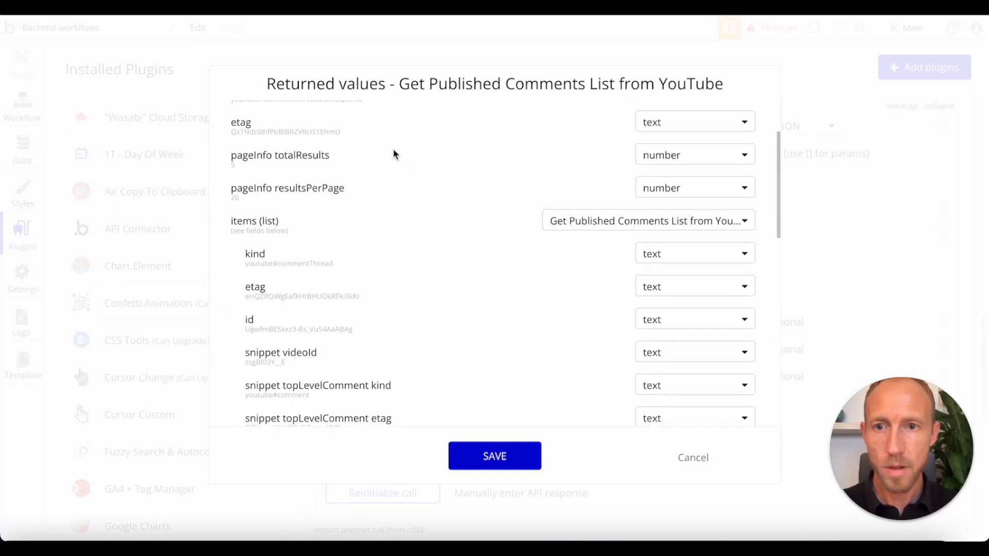
scroll(393, 154, down, 4)
scroll(427, 196, down, 6)
scroll(447, 193, down, 1)
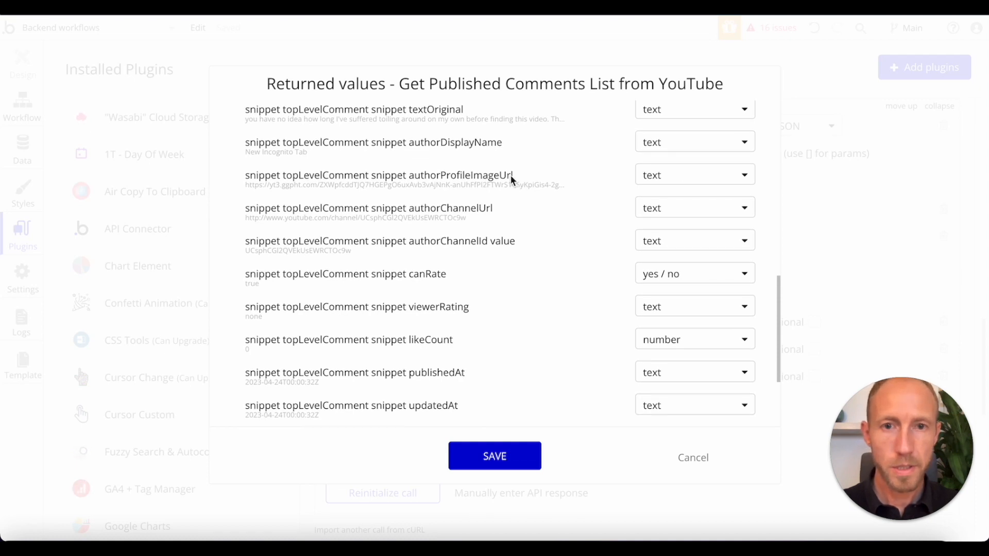
click(682, 180)
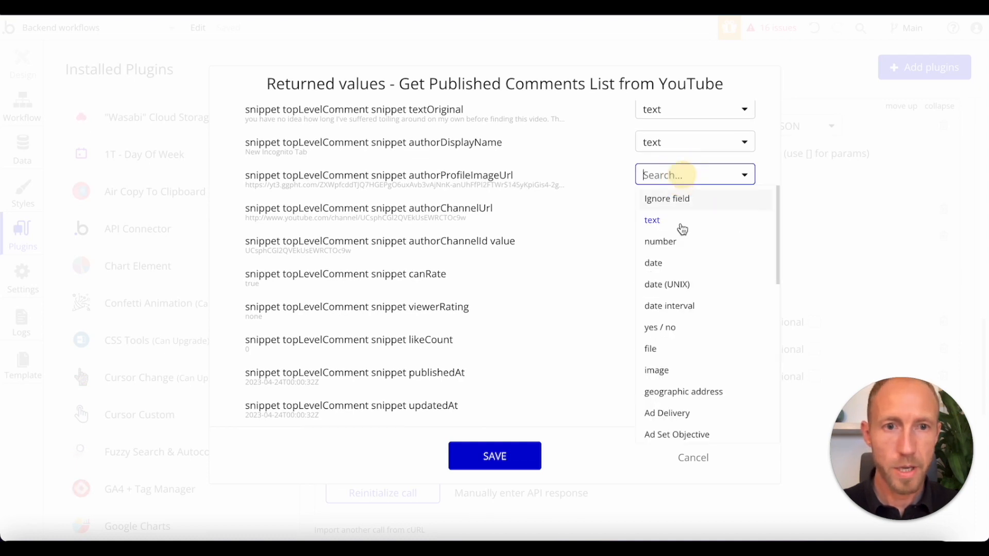
click(679, 372)
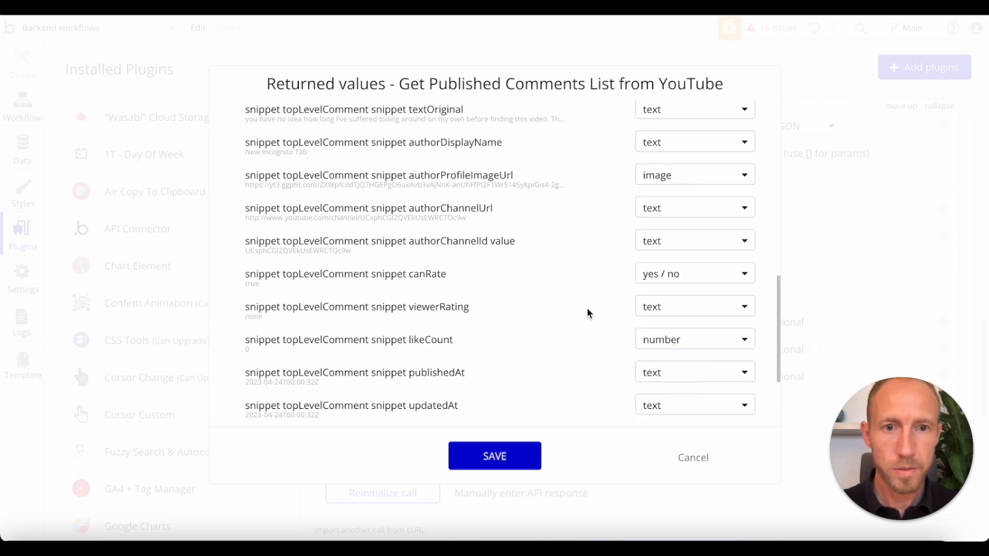
click(495, 456)
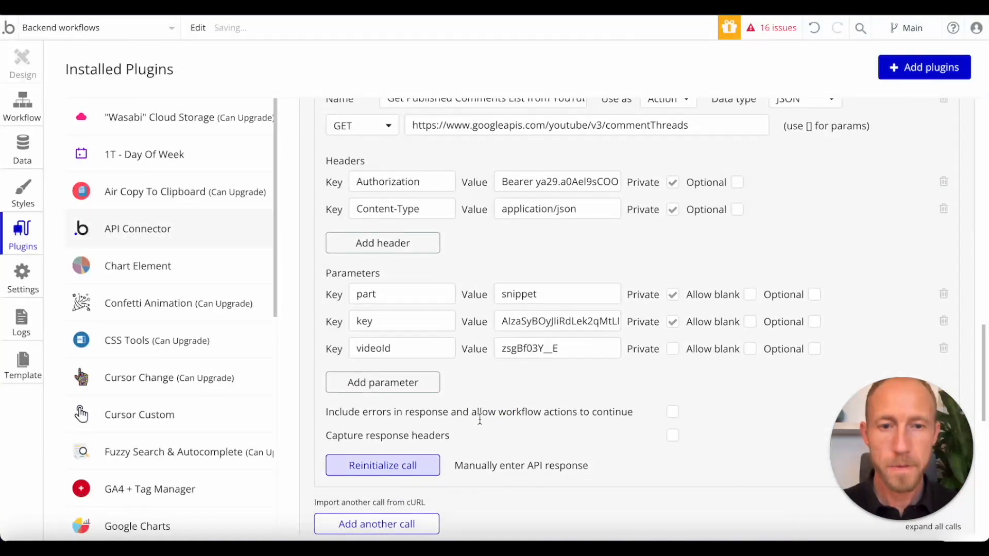
Return to the youtube-store-comments workflow and set the profilephoto_list parameter's type to image
click(39, 133)
click(22, 100)
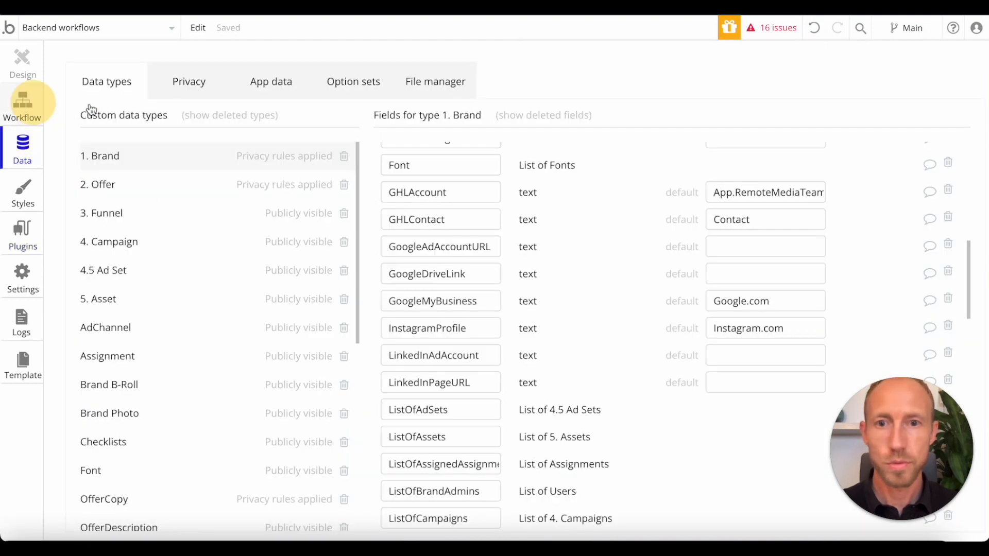
click(634, 393)
scroll(644, 470, down, 2)
click(623, 488)
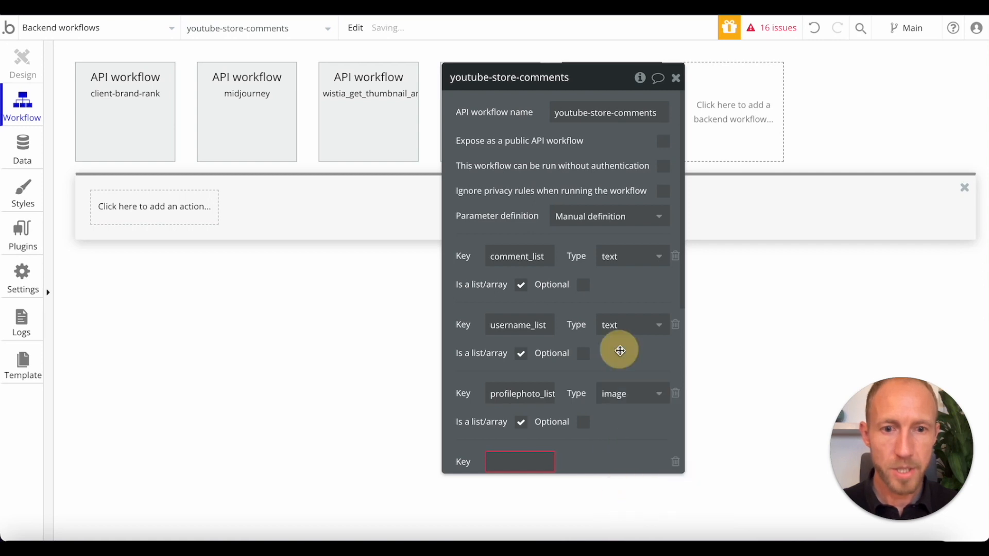
Define the fourth parameter as video_id with type text and the fifth as total_item_count with type number
scroll(618, 346, down, 4)
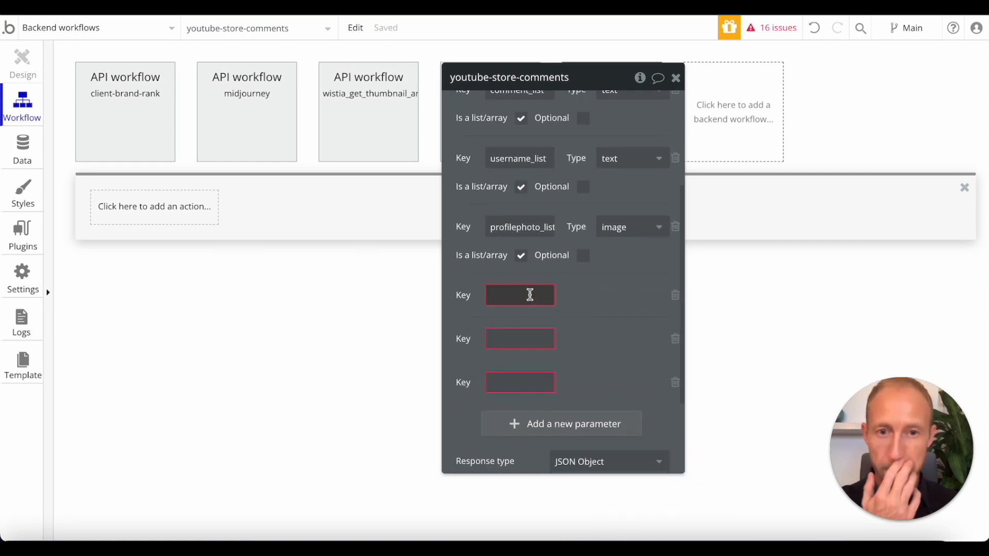
text(video_id)
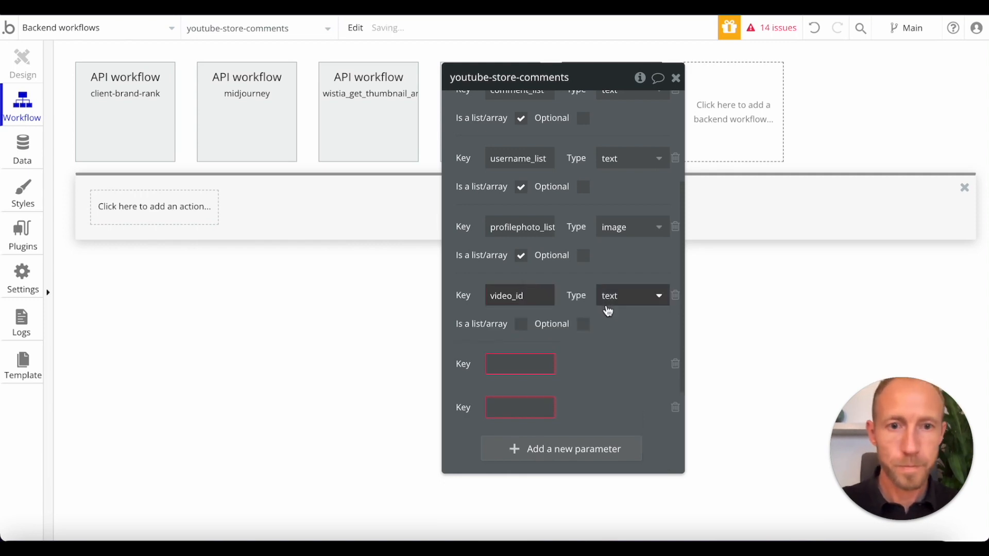
click(508, 364)
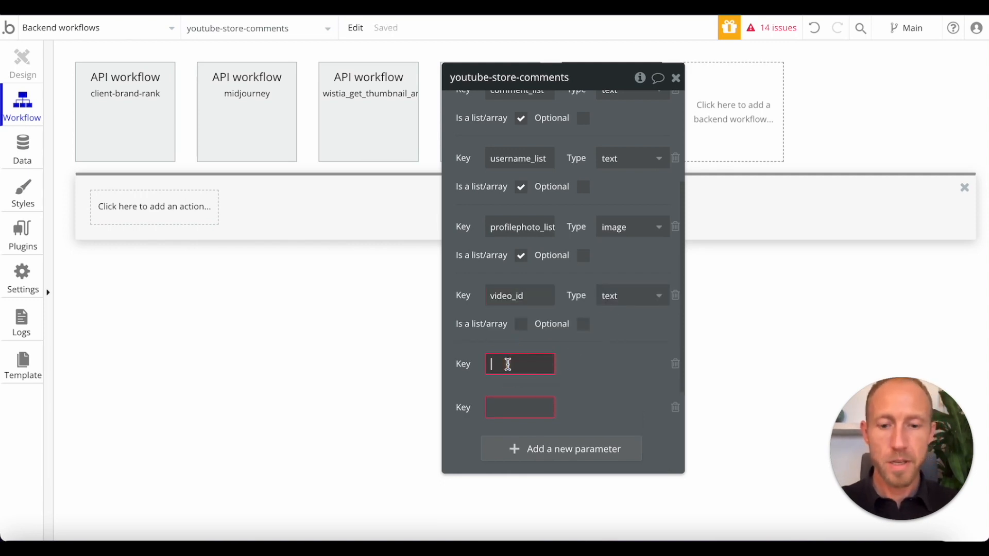
text(count)
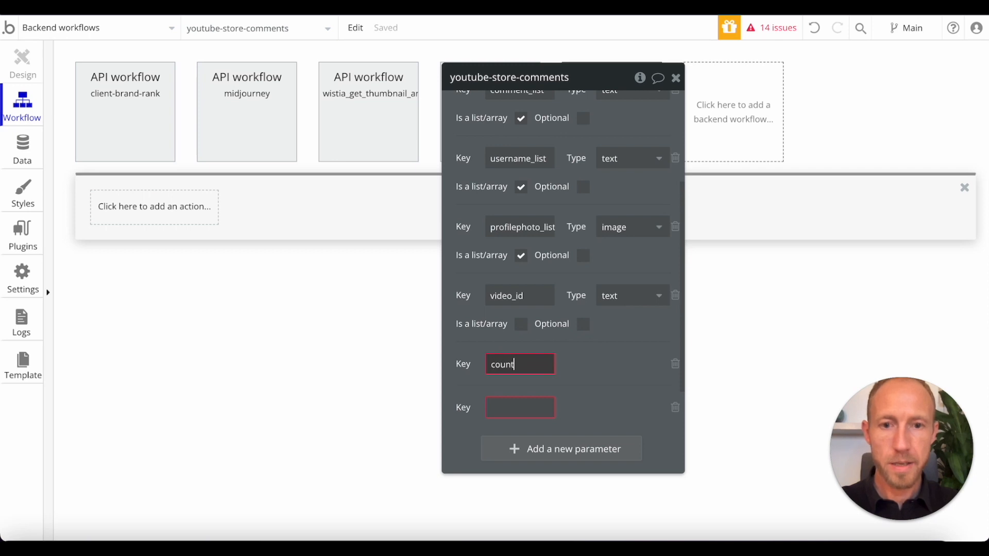
key(ctrl+a)
text(tot)
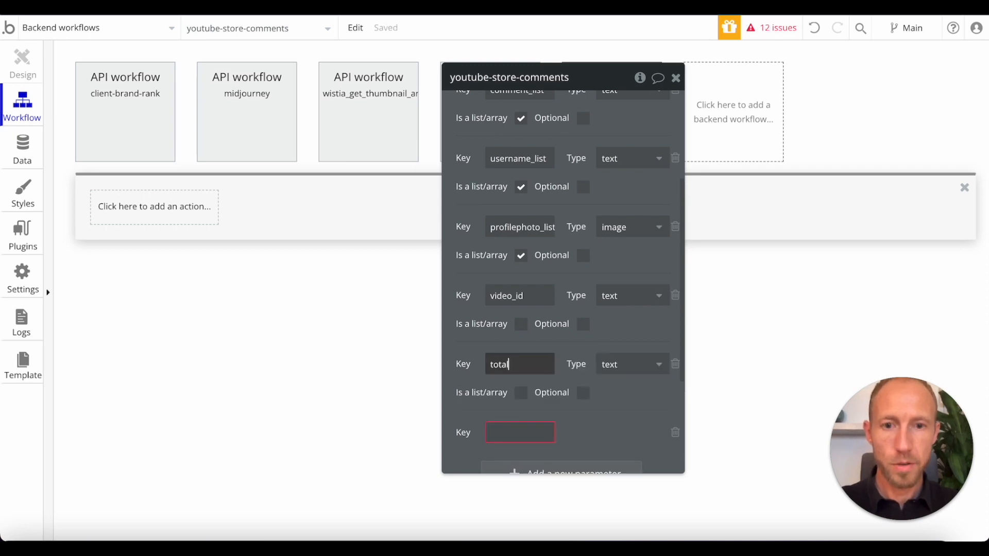
text(al_items_)
text(ount)
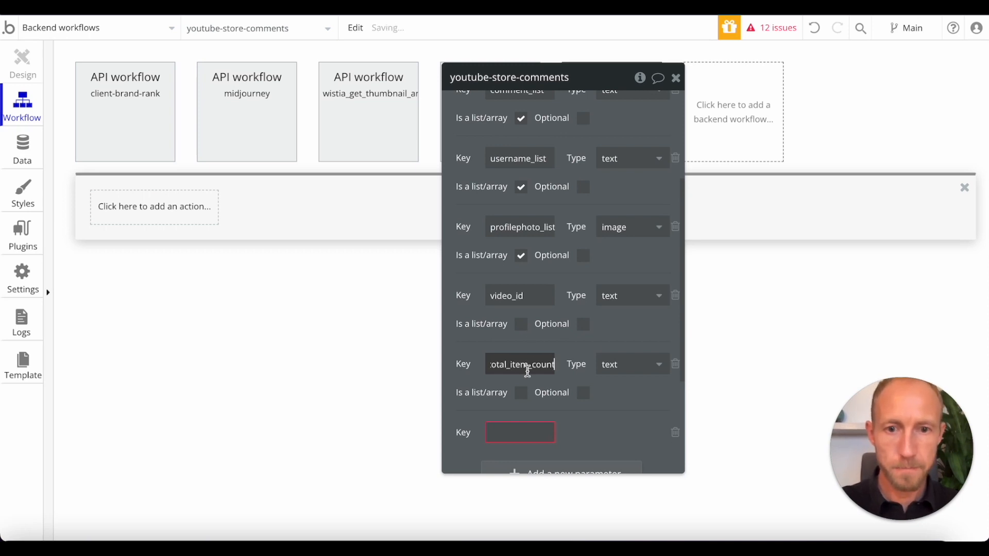
click(615, 367)
click(637, 410)
Define the sixth parameter as current_position with type number
click(540, 433)
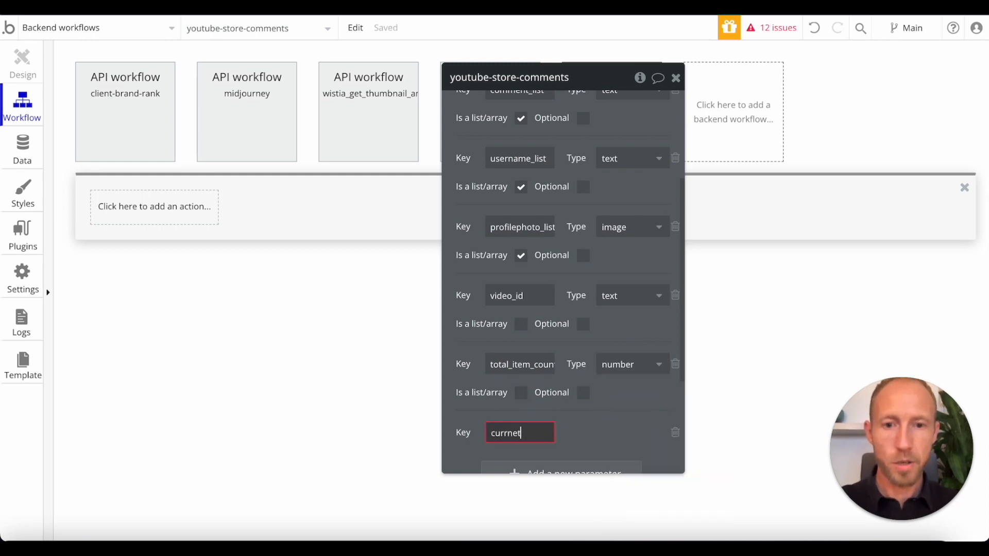
text(currnet)
key(BackSpace)
key(BackSpace)
text(ent_position)
click(625, 435)
click(620, 471)
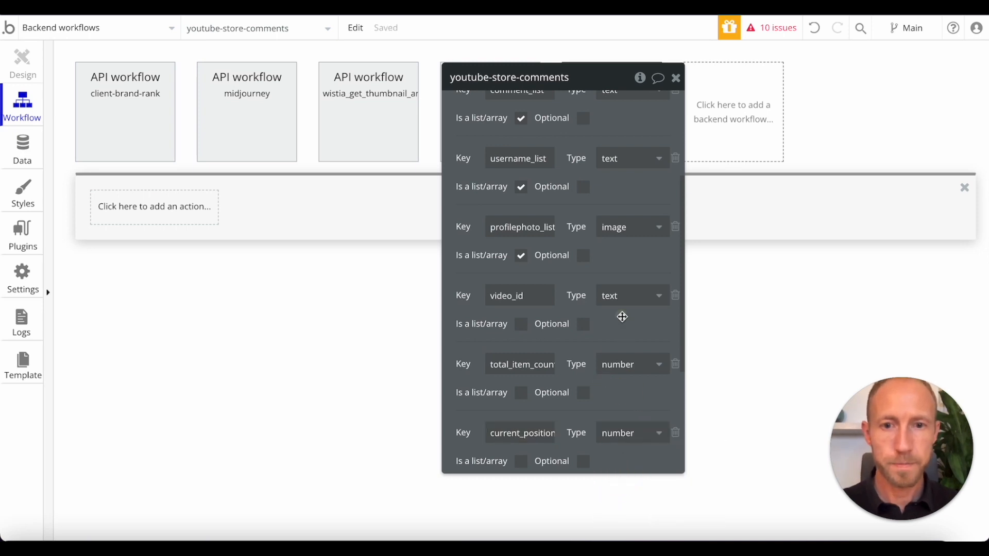
Review the workflow's parameters and compare them with the Comment, Commentor, ProfilePhoto and VideoID fields of the YTComs data type
scroll(601, 238, down, 3)
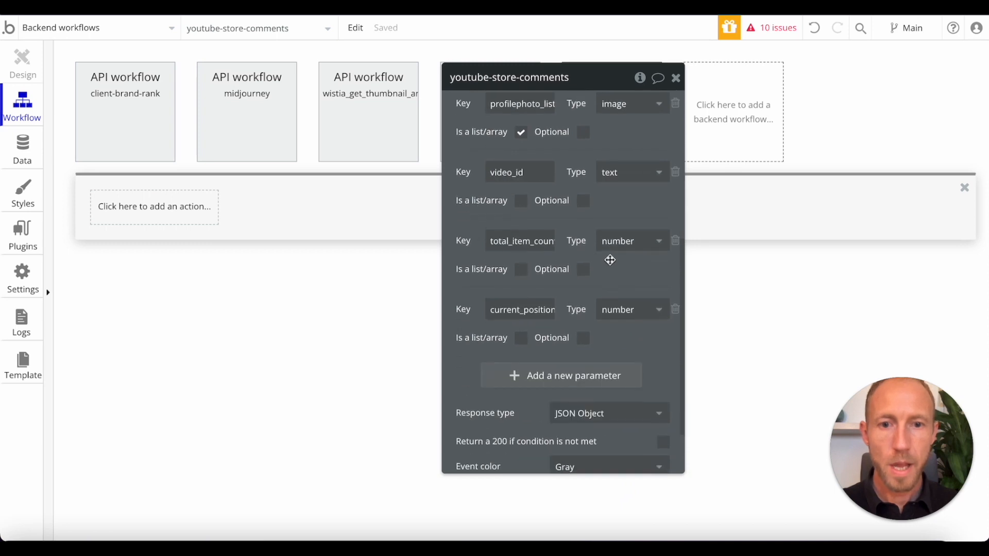
scroll(594, 274, up, 6)
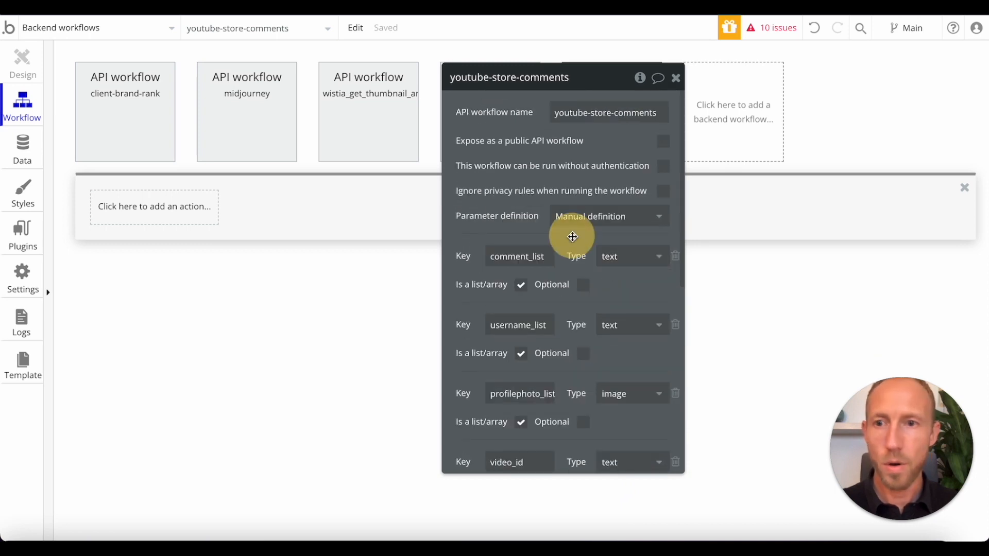
drag(603, 90, 734, 83)
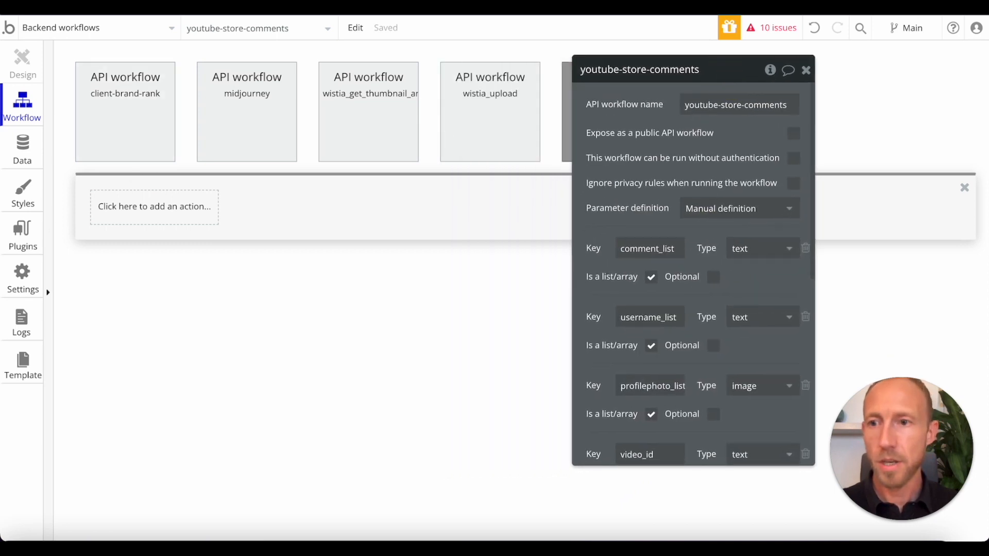
click(22, 149)
scroll(243, 438, down, 7)
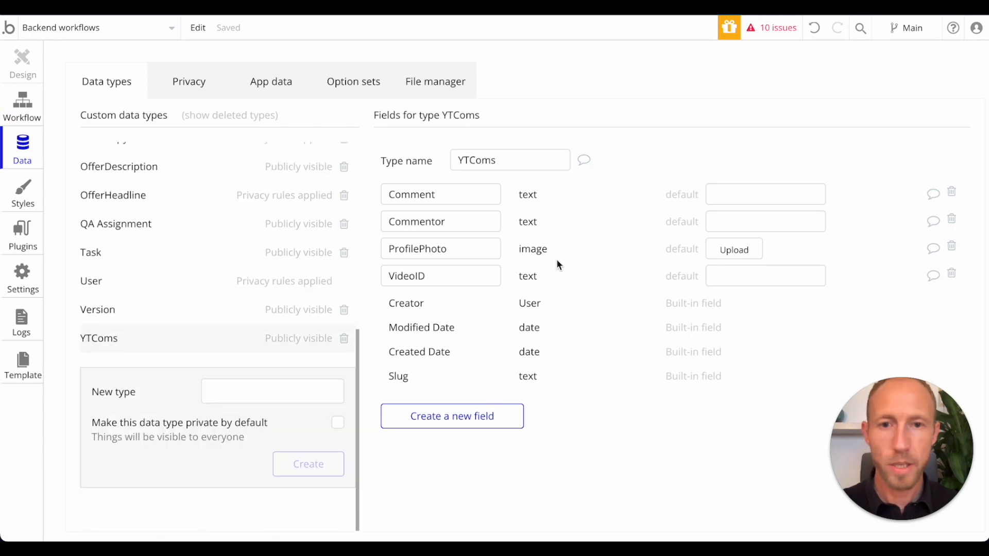
double_click(467, 248)
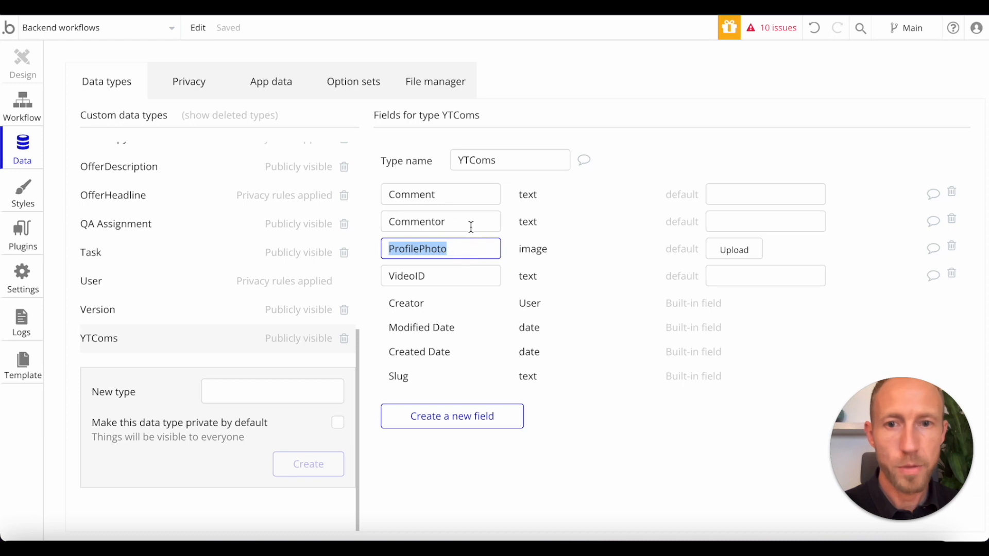
double_click(466, 223)
double_click(459, 193)
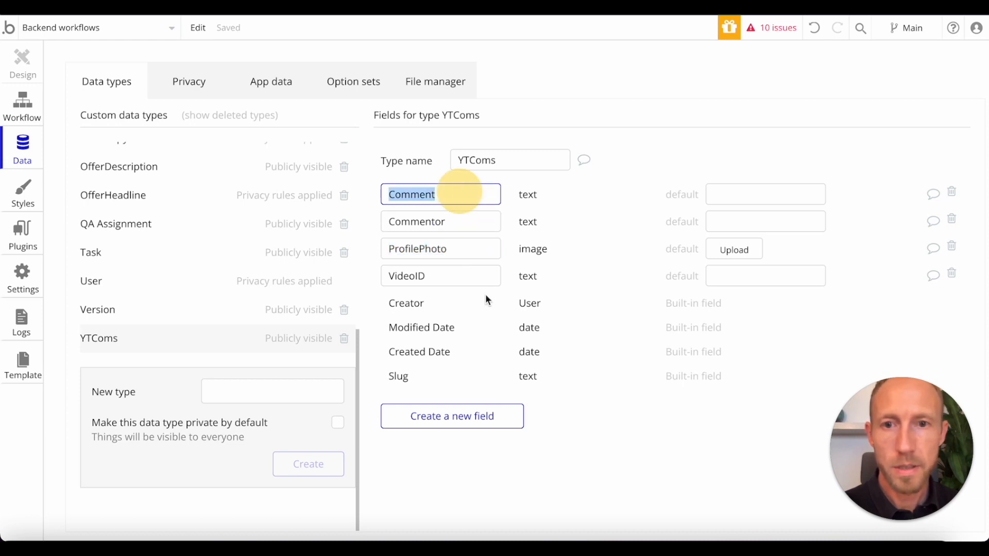
double_click(447, 277)
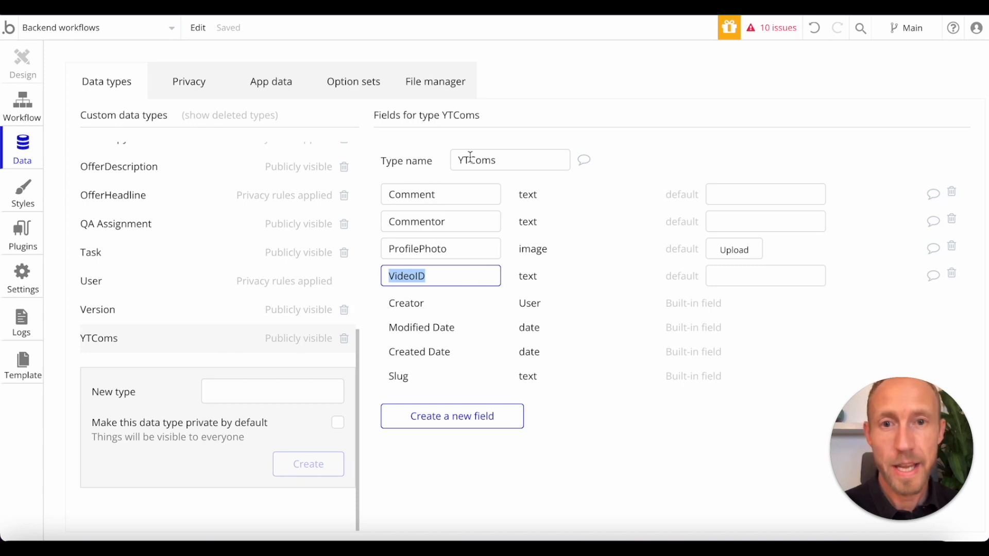
Rename the YTComs data type to YTComment
drag(469, 158, 581, 172)
click(500, 158)
key(BackSpace)
text(ment)
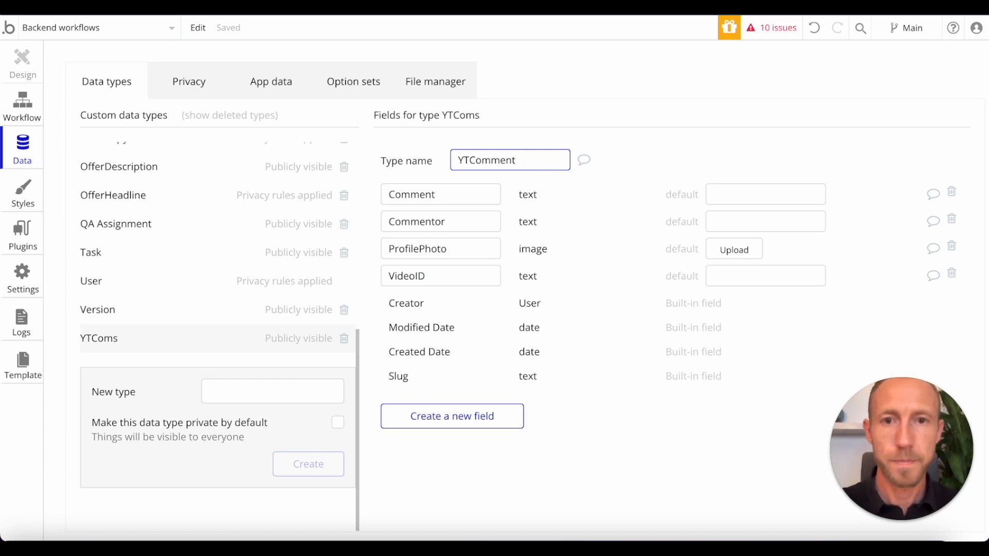
click(637, 154)
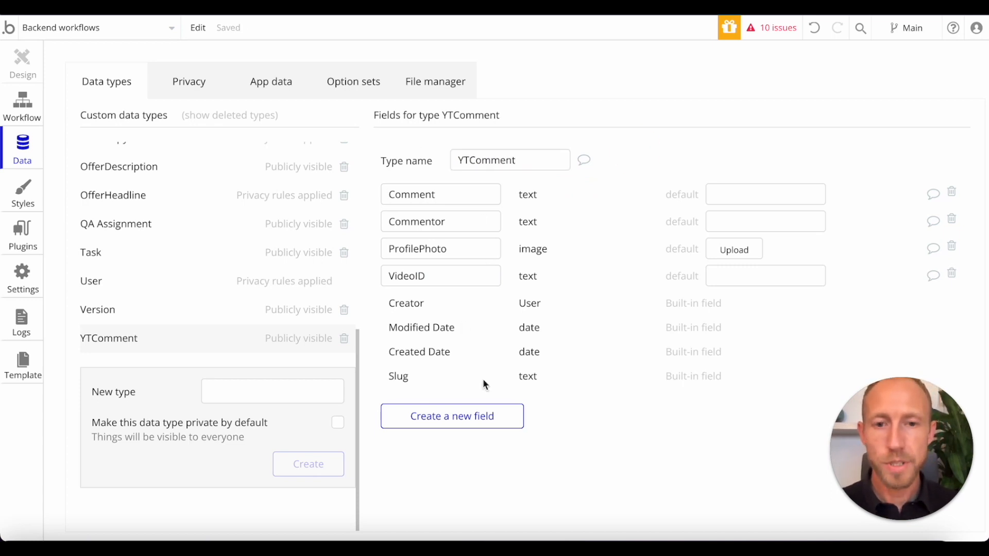
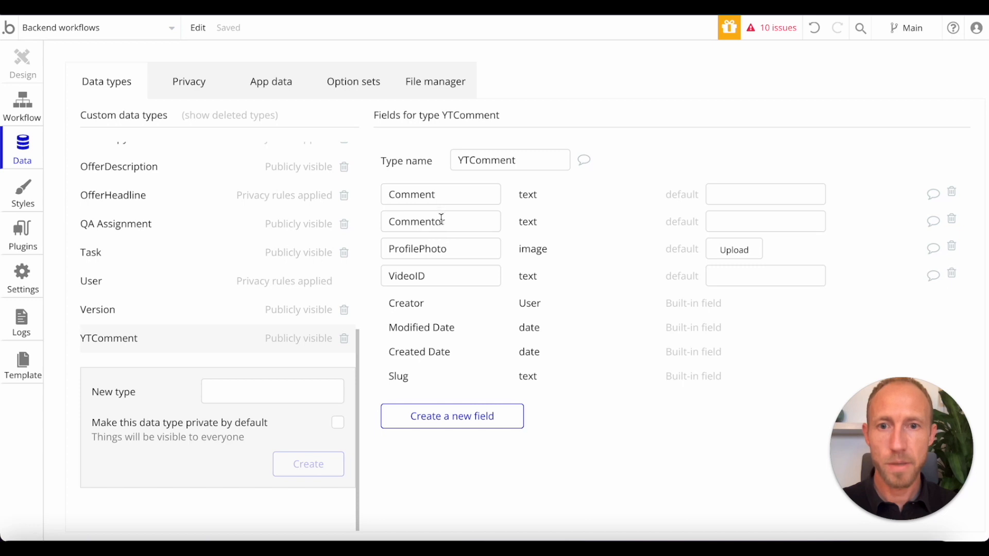
Rename the YTComment data type's Commentor field to Username
double_click(474, 221)
text(Username)
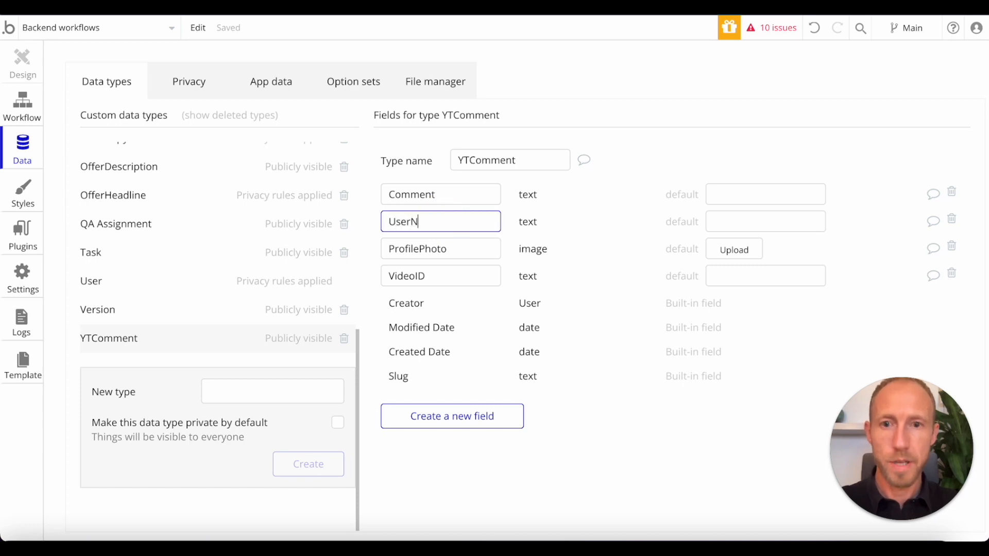
click(577, 430)
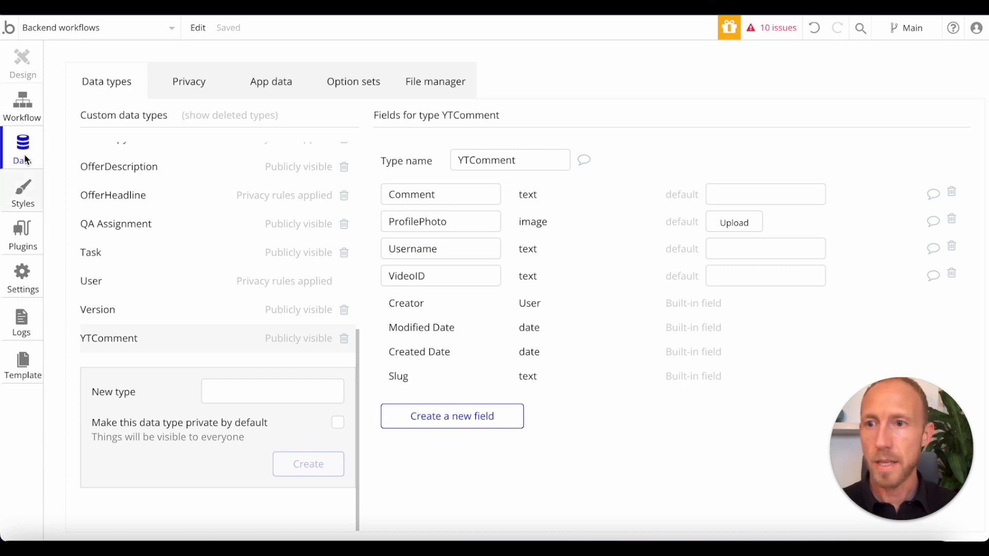
Add a Create a new thing action to the youtube-store-comments backend workflow with its type set to YTComment
click(22, 103)
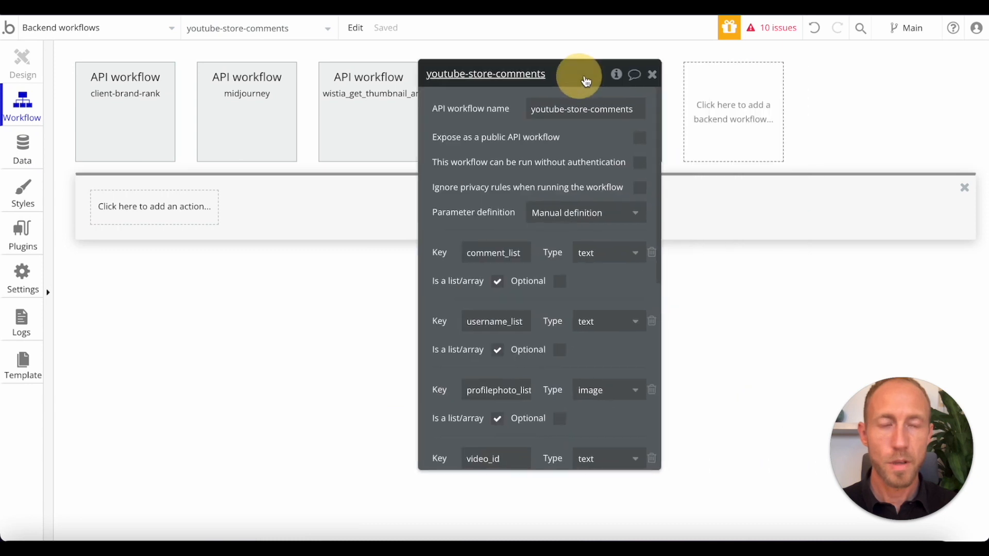
click(156, 209)
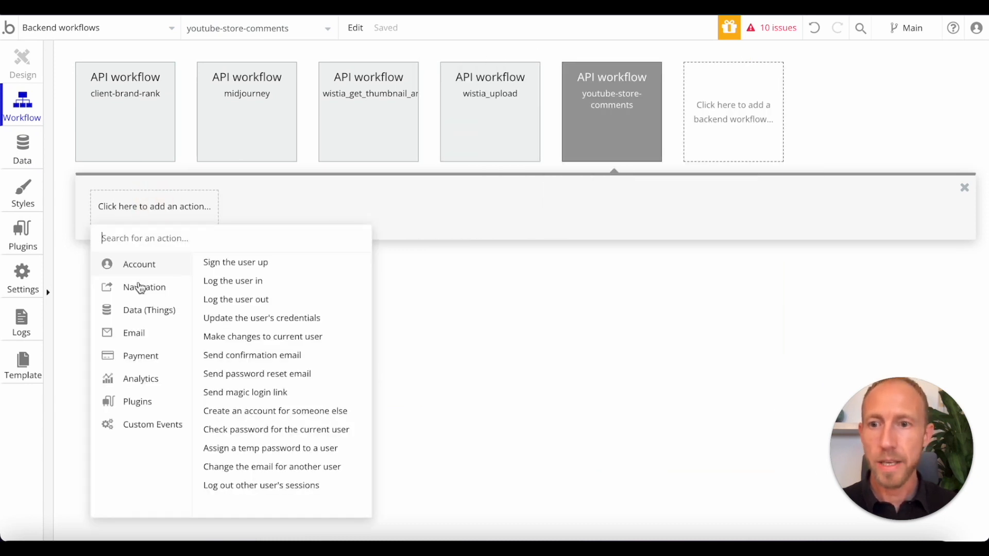
mouse_move(149, 309)
click(240, 263)
click(726, 98)
text(yt)
click(706, 124)
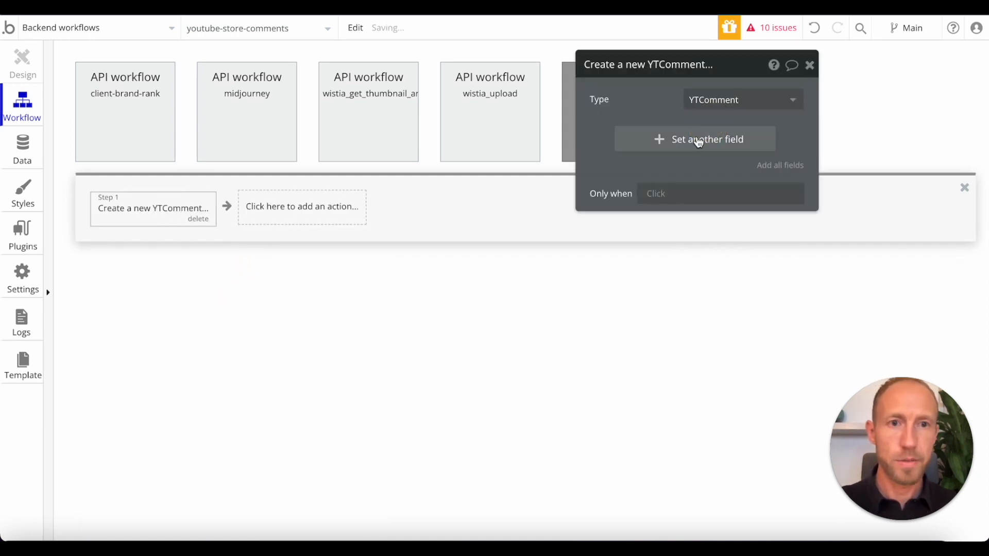
Add all YTComment fields to the create action and set Comment to comment_list:item #current_position
click(702, 138)
click(808, 137)
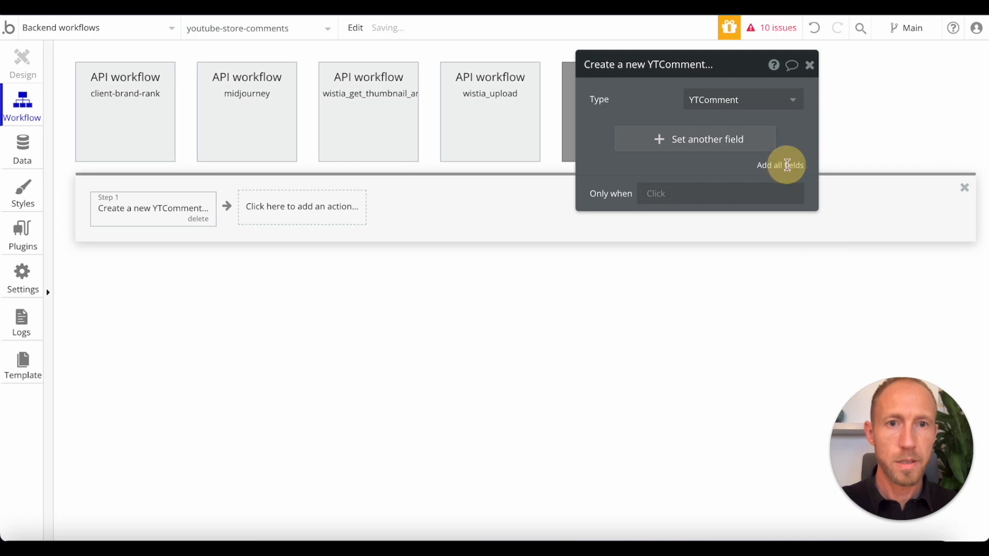
click(782, 164)
click(657, 133)
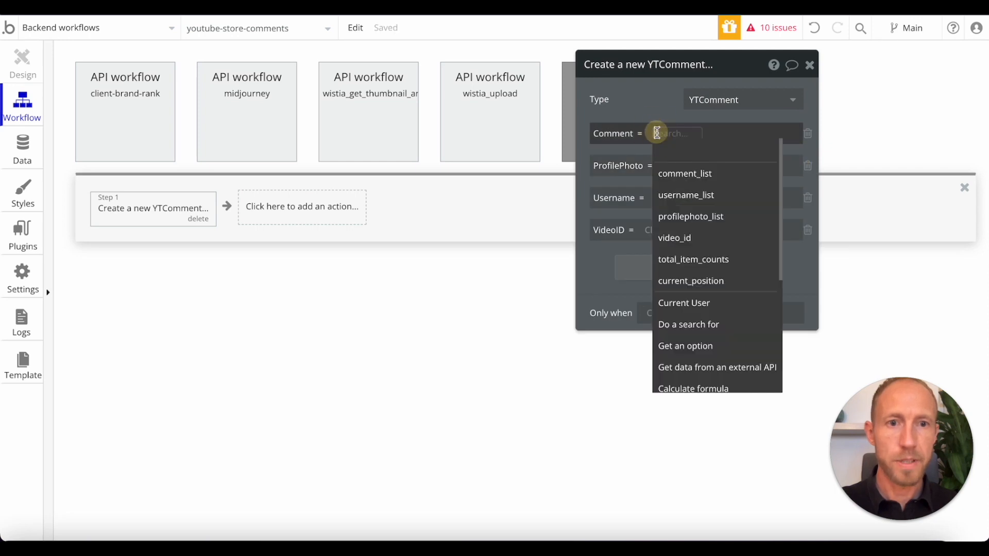
click(690, 173)
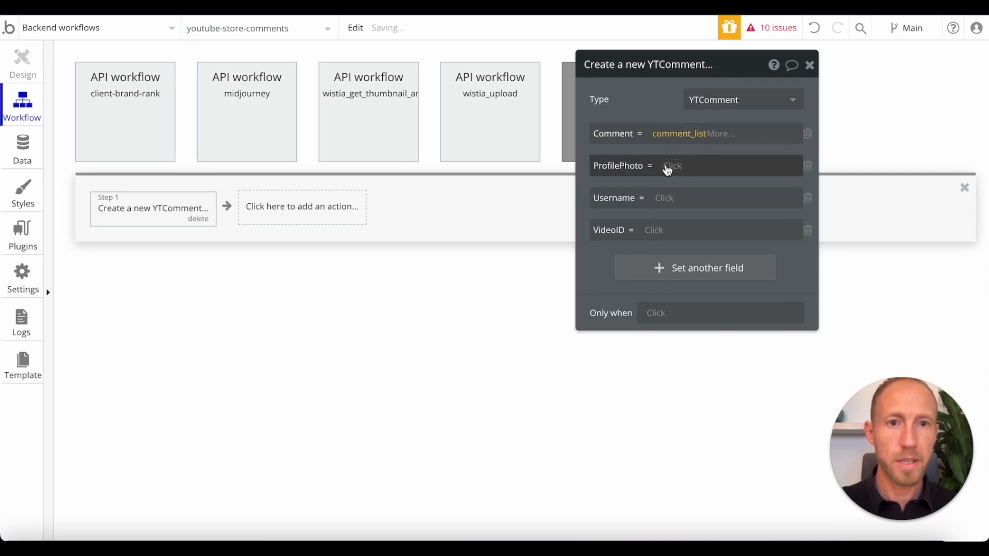
click(713, 135)
click(737, 303)
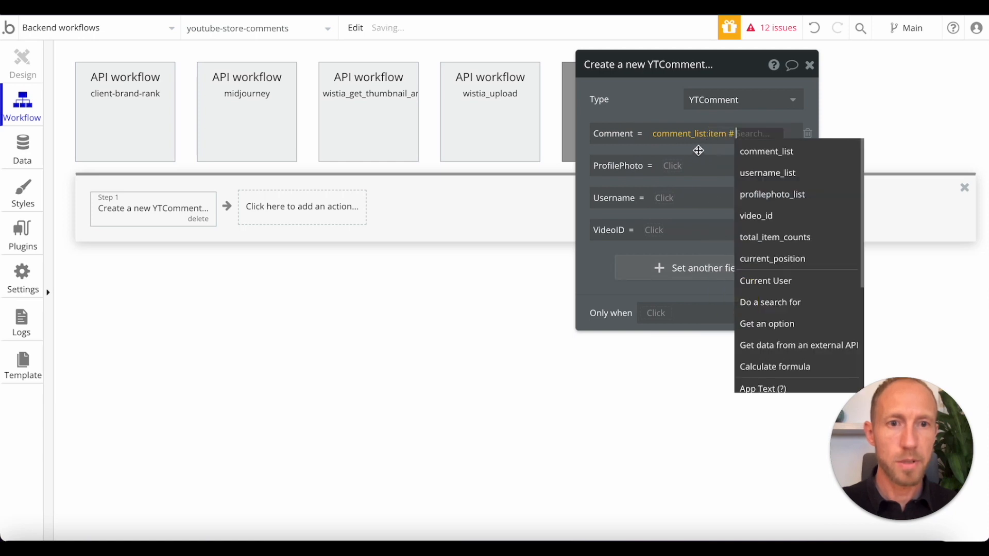
click(798, 263)
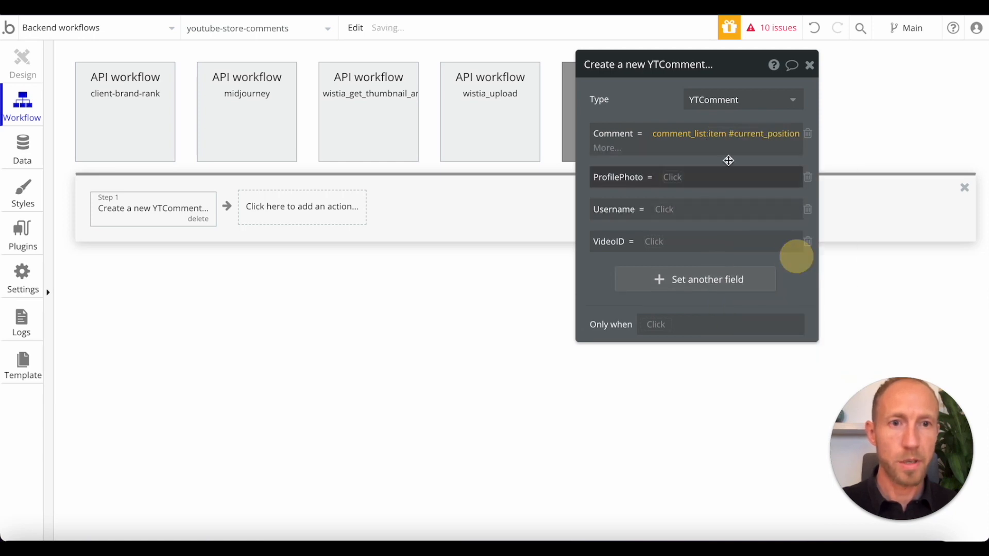
Copy the Comment expression into the ProfilePhoto, Username and VideoID fields of the create action
right_click(691, 142)
click(783, 95)
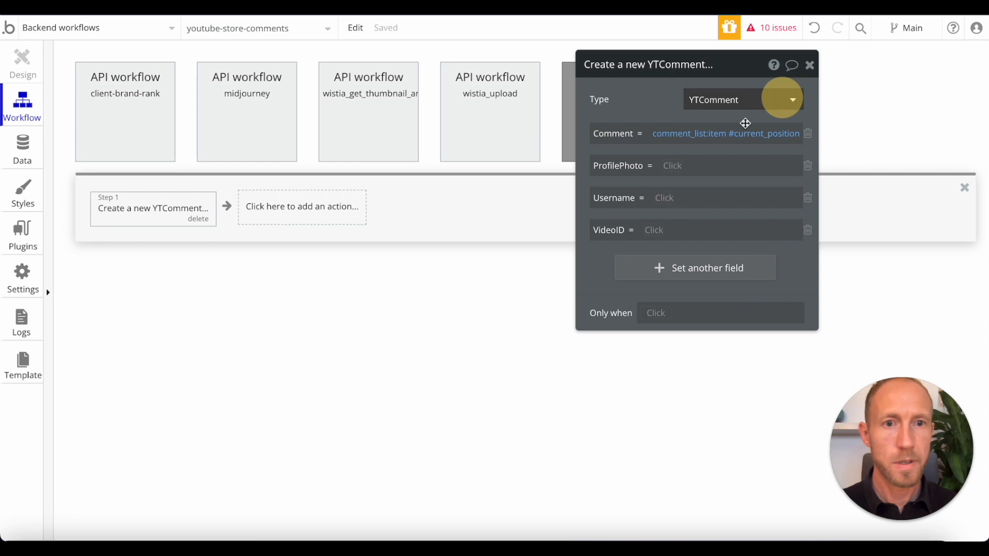
right_click(680, 166)
click(765, 148)
right_click(664, 214)
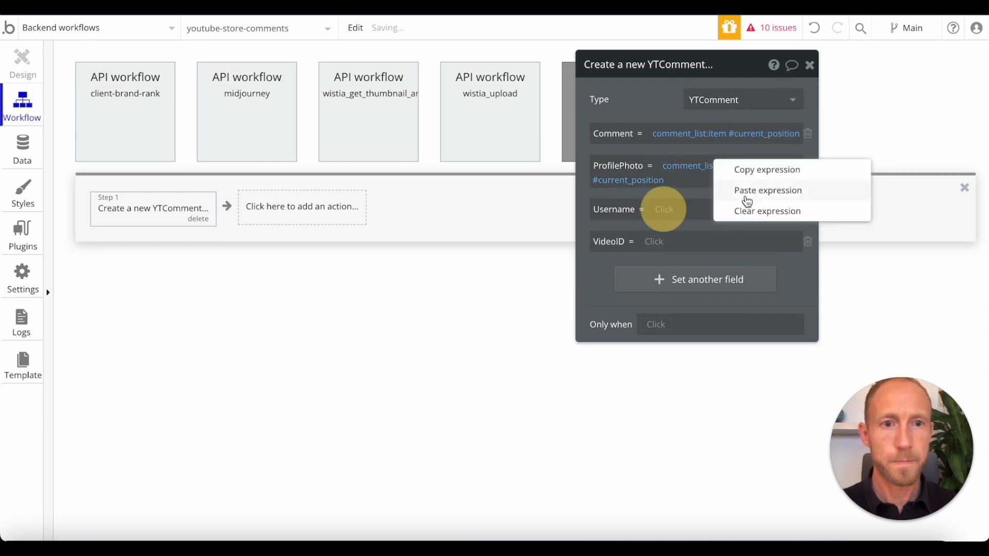
click(746, 193)
right_click(653, 254)
click(744, 231)
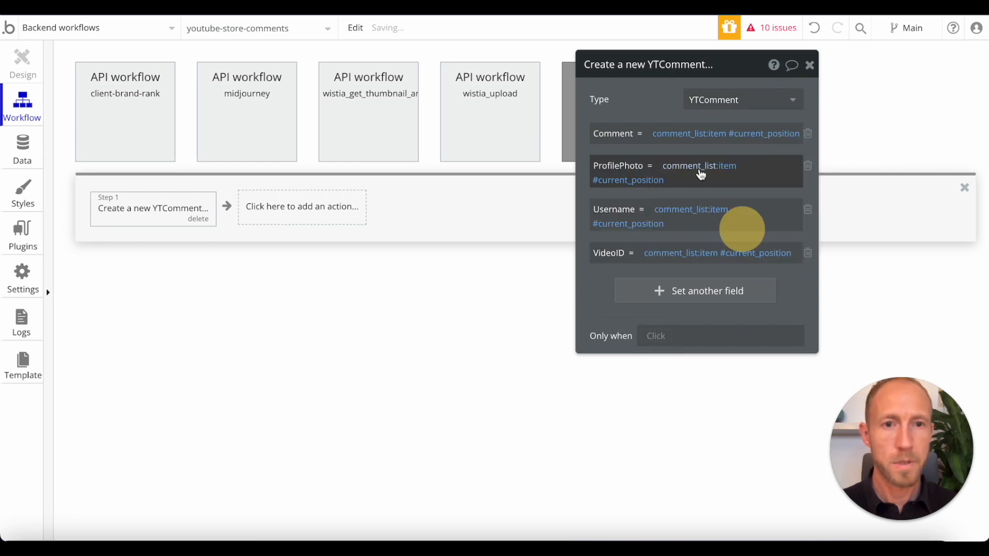
Change the source of ProfilePhoto to profilephoto_list and of Username to username_list, and set VideoID to video_id
click(691, 165)
click(700, 249)
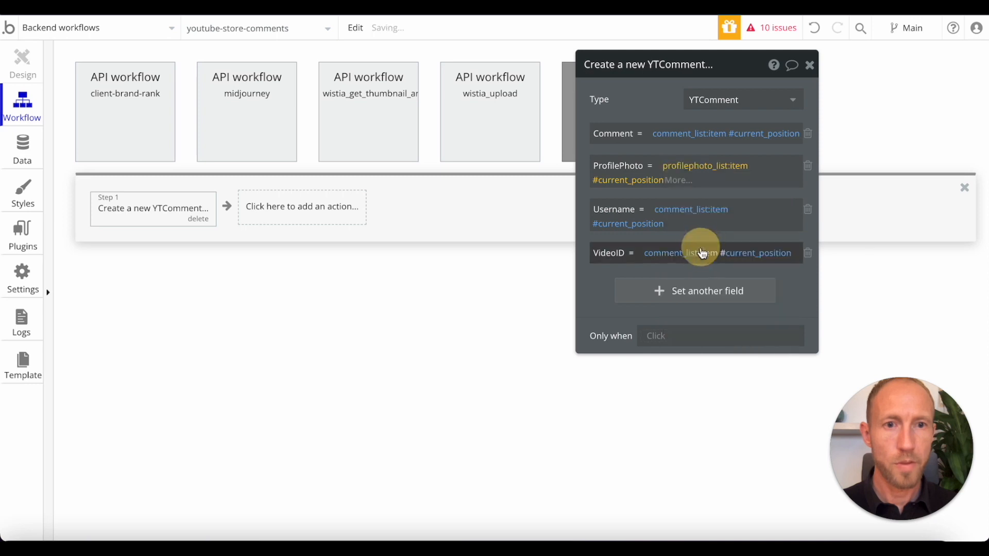
click(666, 210)
click(698, 273)
click(669, 256)
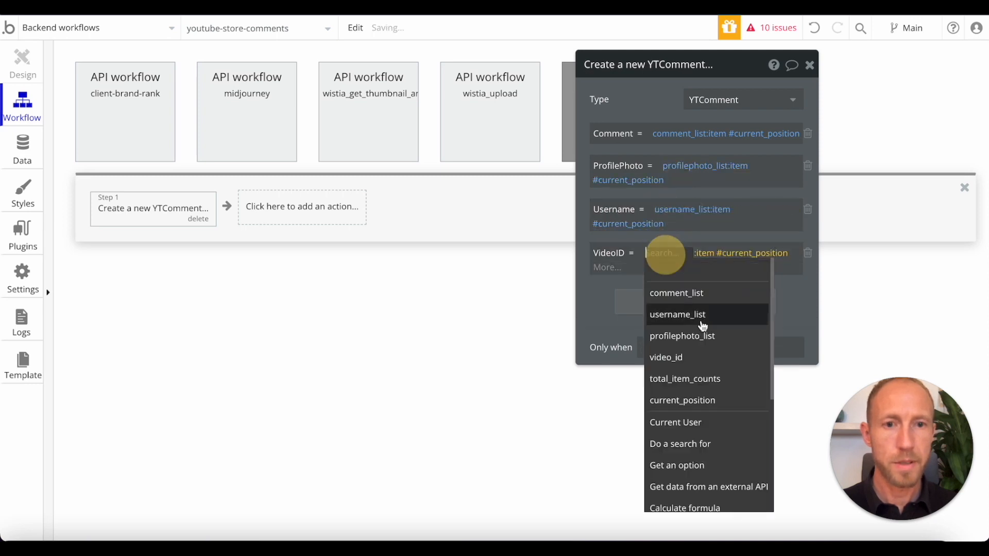
click(704, 357)
click(599, 298)
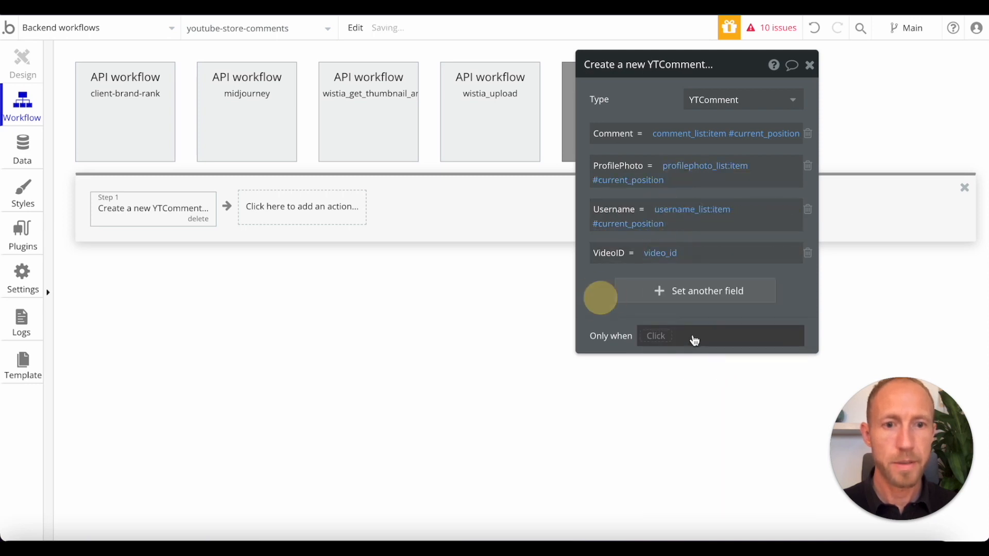
Make the YTComment creation run only when comment_list:item #current_position is not empty, reusing the Comment expression
right_click(681, 137)
click(775, 96)
right_click(660, 336)
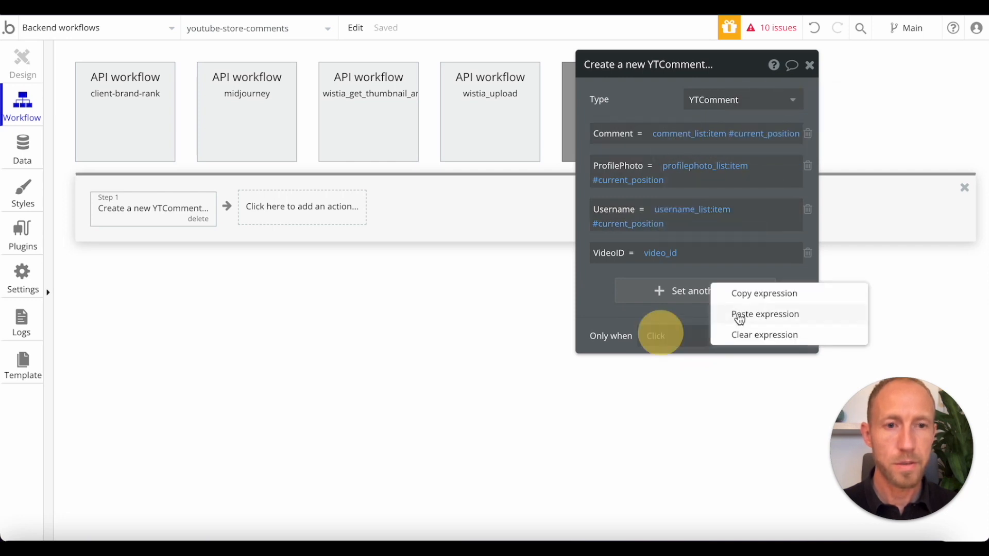
click(739, 314)
click(733, 350)
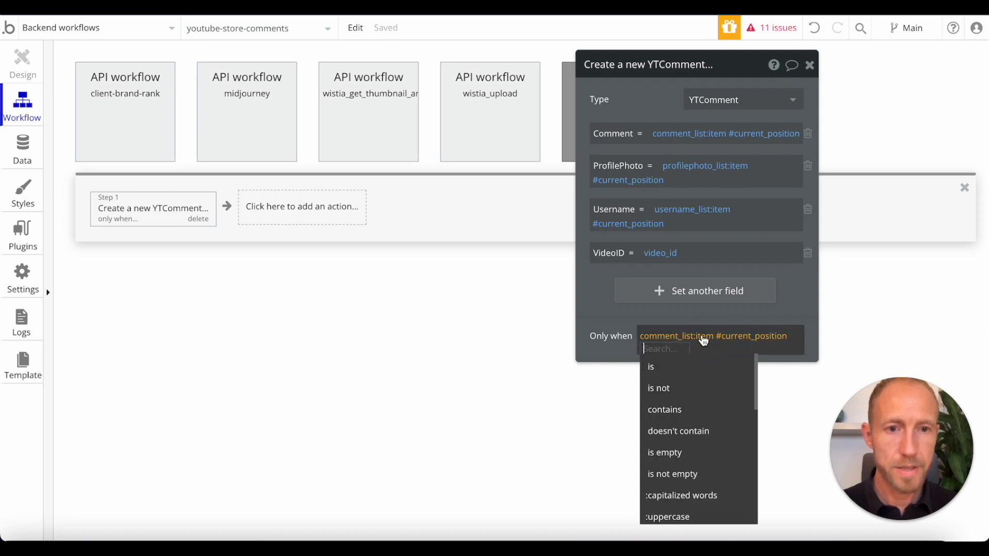
click(675, 391)
click(647, 349)
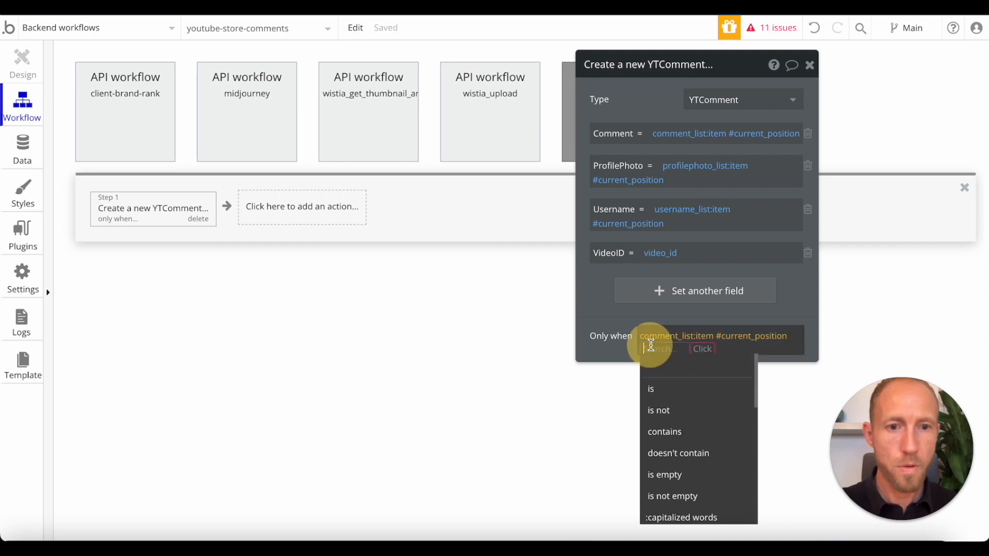
scroll(695, 401, down, 2)
click(699, 412)
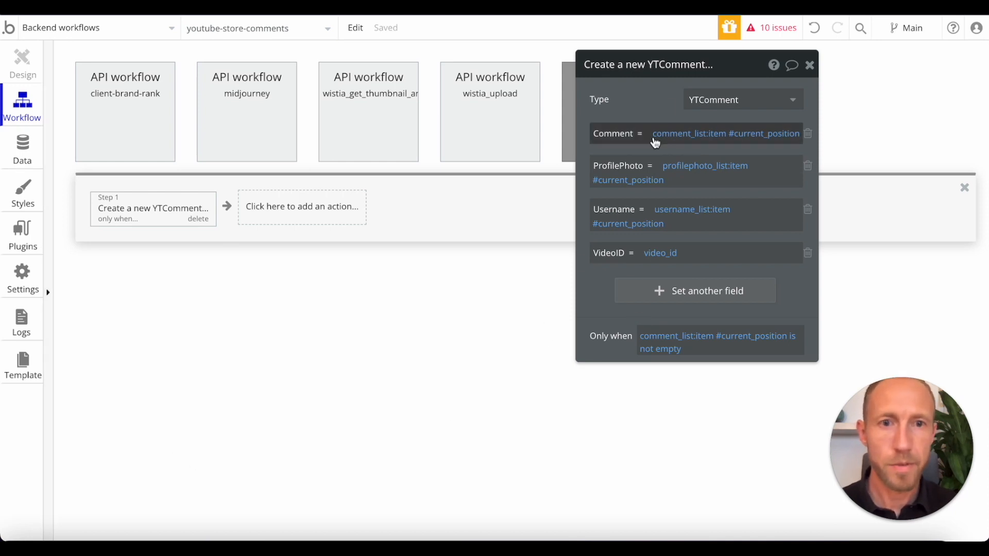
Add a Schedule API Workflow action as step 2, after the YTComment creation
drag(746, 66, 611, 183)
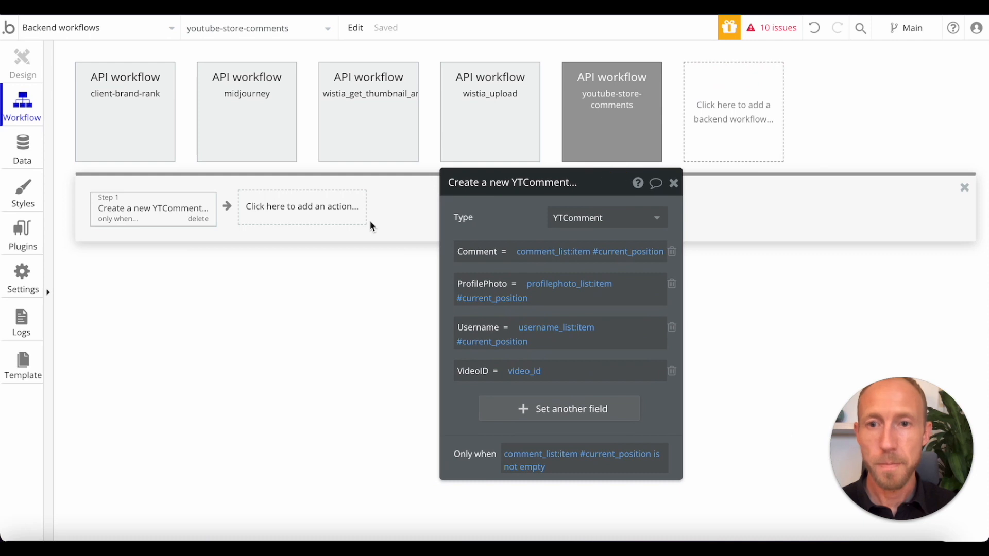
click(307, 207)
mouse_move(305, 414)
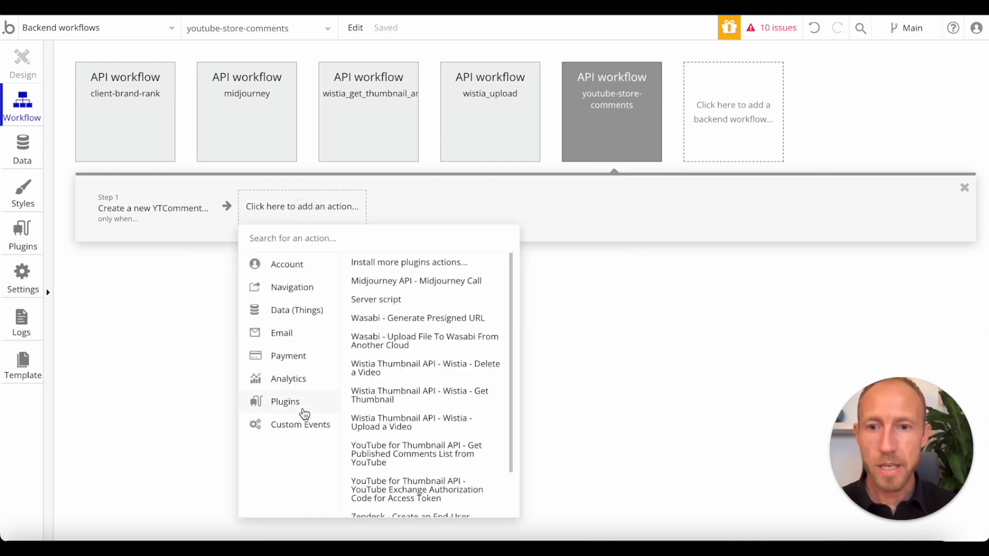
text(sc)
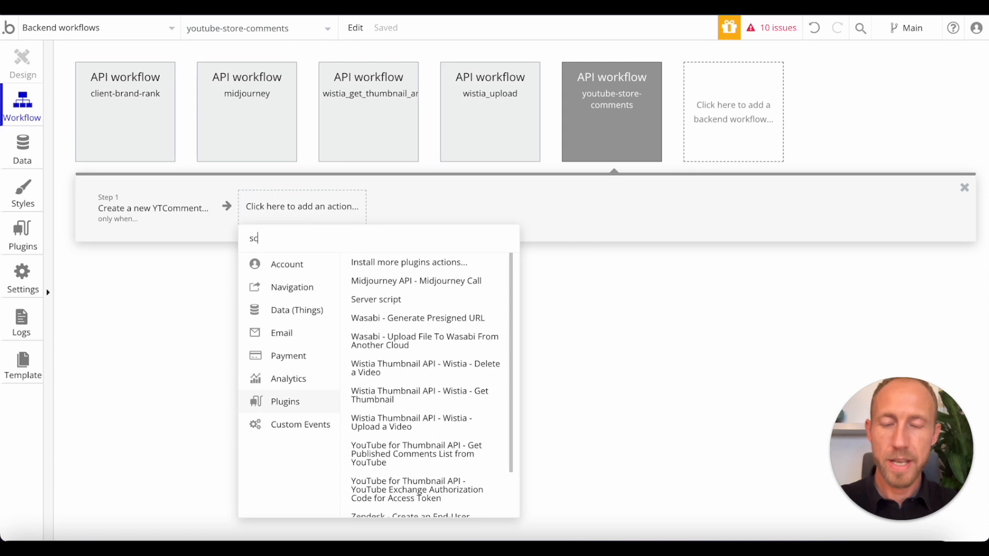
text(h)
click(325, 262)
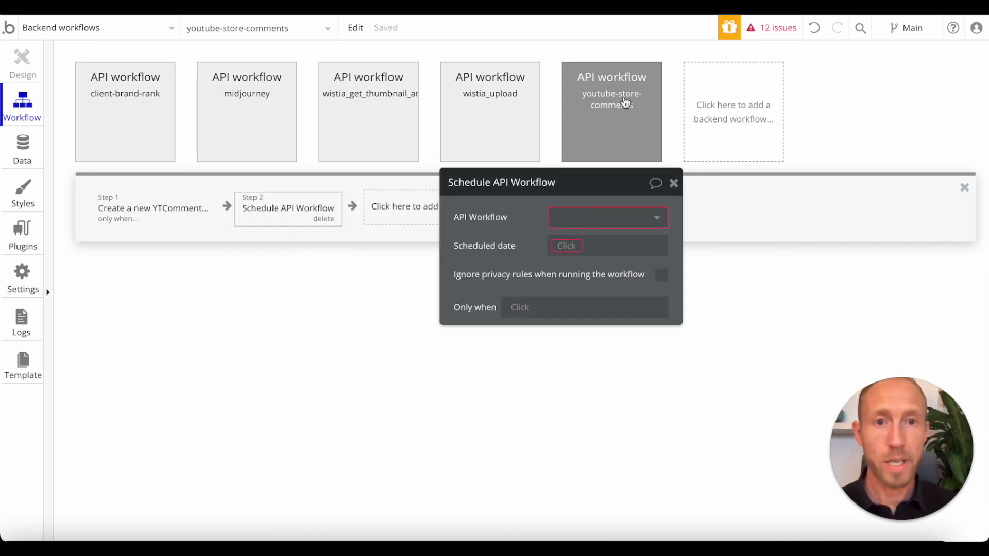
Schedule the youtube-store-comments workflow itself, with Current date/time as the scheduled date
click(627, 217)
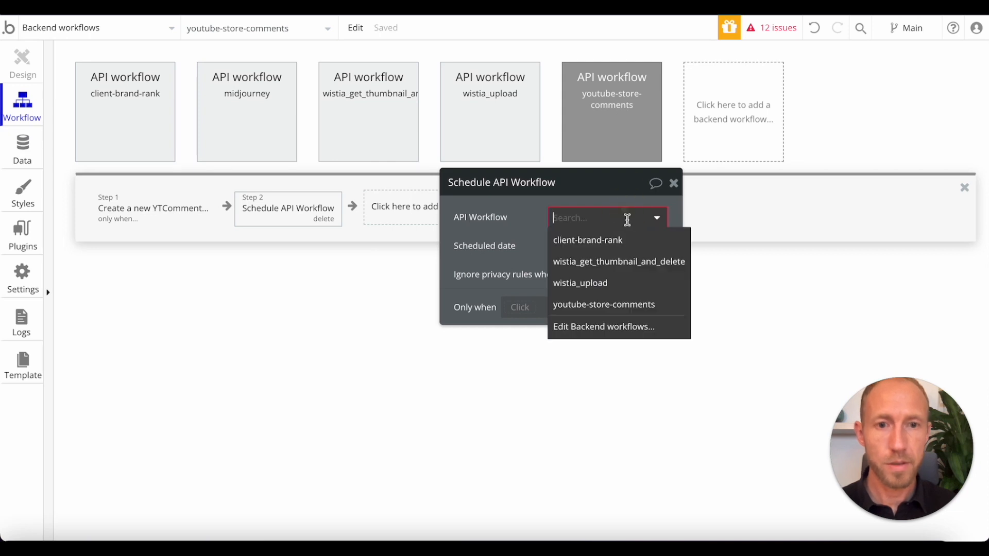
click(647, 304)
click(566, 246)
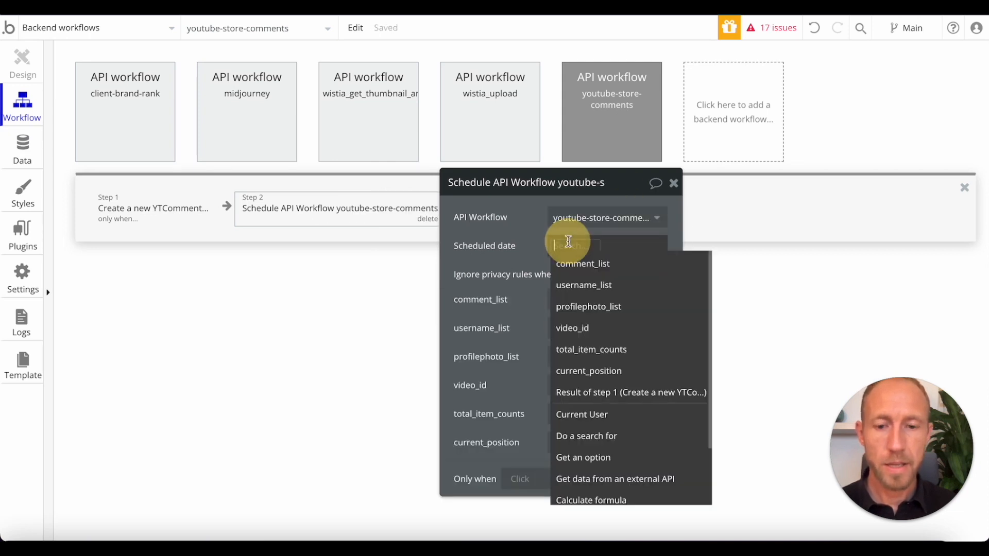
scroll(629, 368, down, 2)
click(592, 493)
Pass the comment_list, username_list and profilephoto_list parameters on to the matching parameters of the scheduled workflow
click(566, 300)
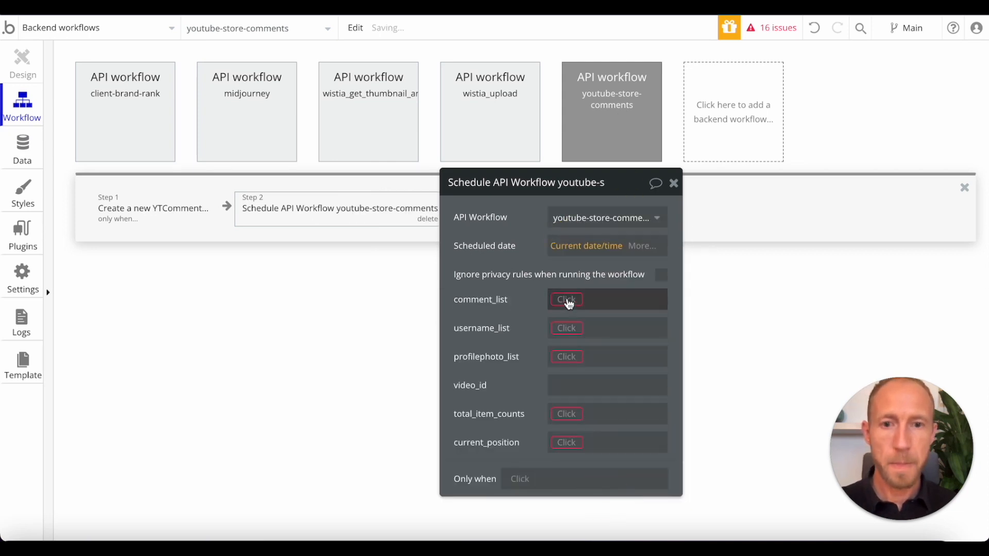
click(595, 317)
click(569, 330)
click(589, 388)
click(569, 328)
click(591, 367)
click(566, 357)
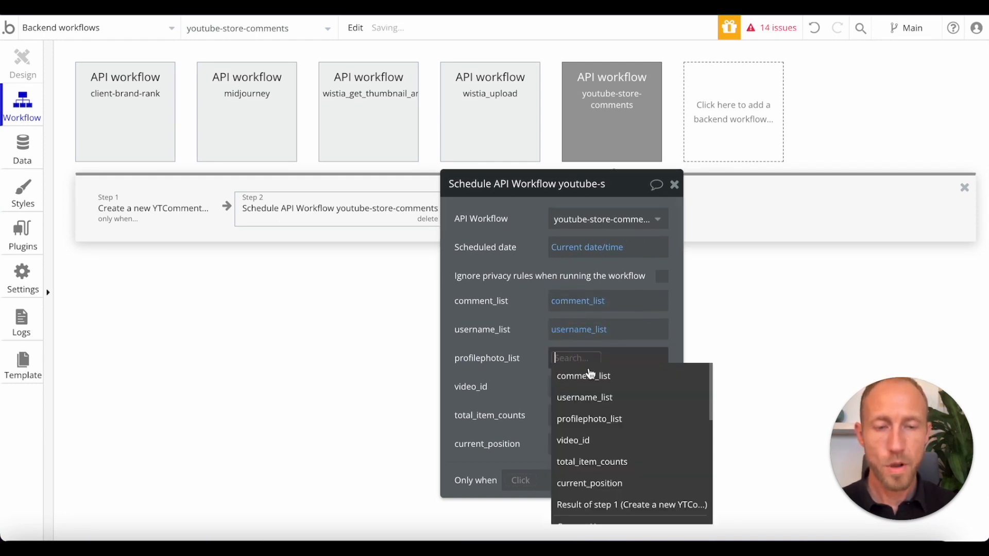
click(594, 415)
Pass video_id and total_item_counts as dynamic values to the scheduled workflow's parameters of the same names
click(566, 395)
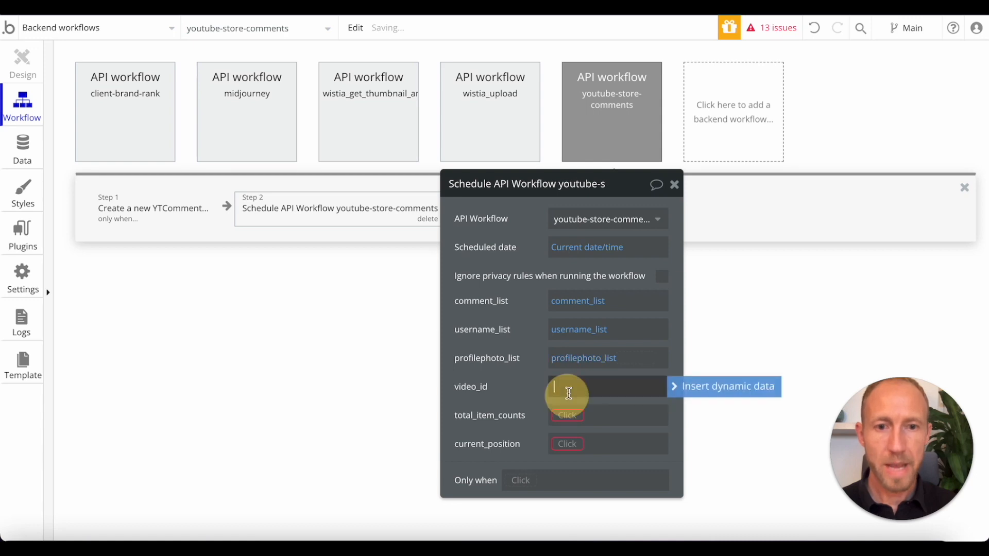
click(682, 390)
drag(622, 177, 667, 137)
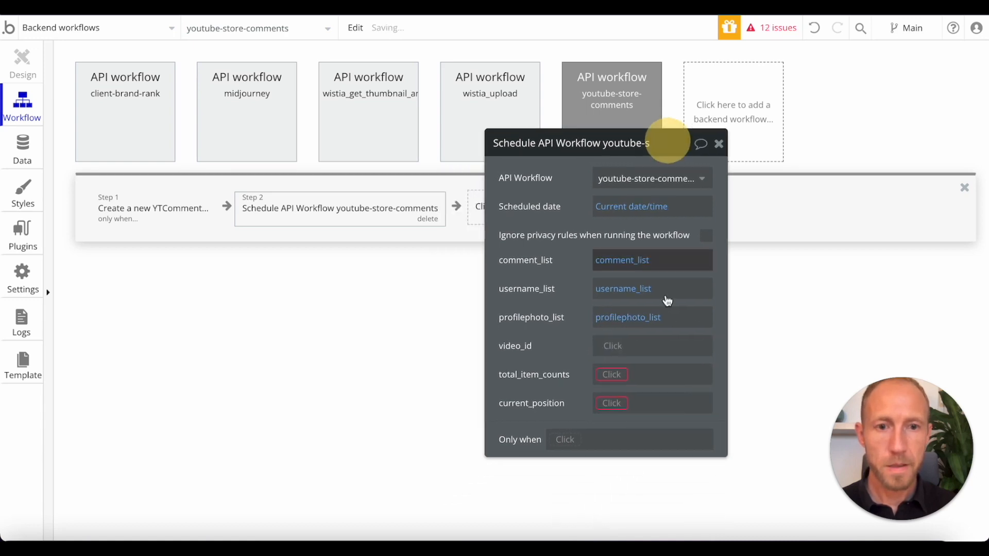
click(618, 347)
click(635, 450)
click(610, 375)
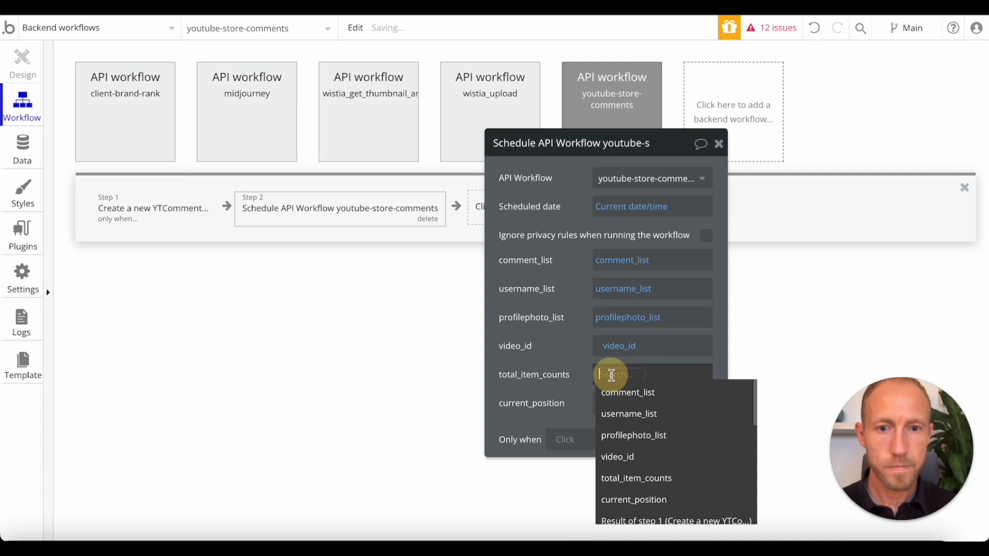
click(659, 476)
Set the scheduled workflow's current_position parameter to current_position + 1
click(613, 403)
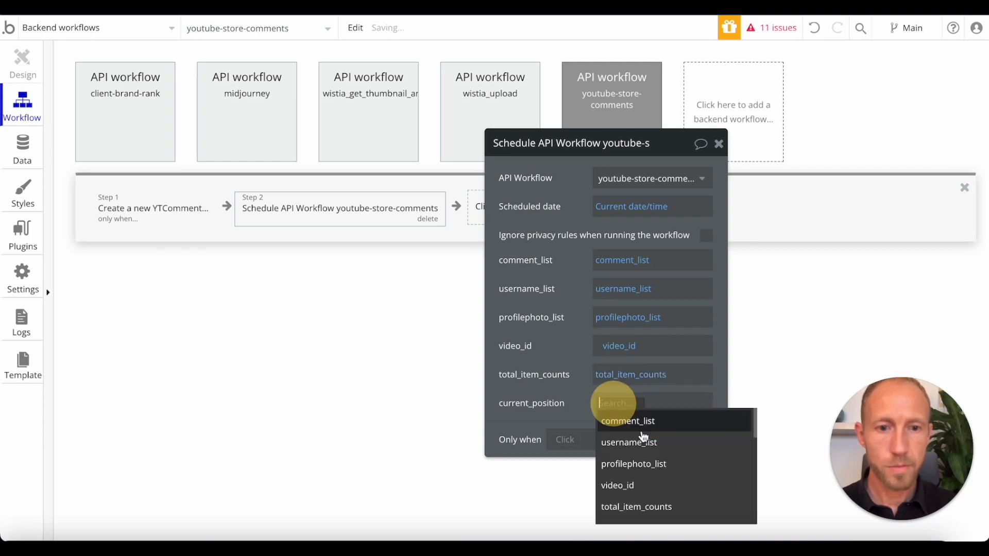
click(664, 502)
click(675, 407)
scroll(659, 479, down, 3)
click(659, 479)
text(1)
click(570, 406)
Make the scheduled workflow action run only when current_position < total_item_counts
drag(659, 153, 744, 85)
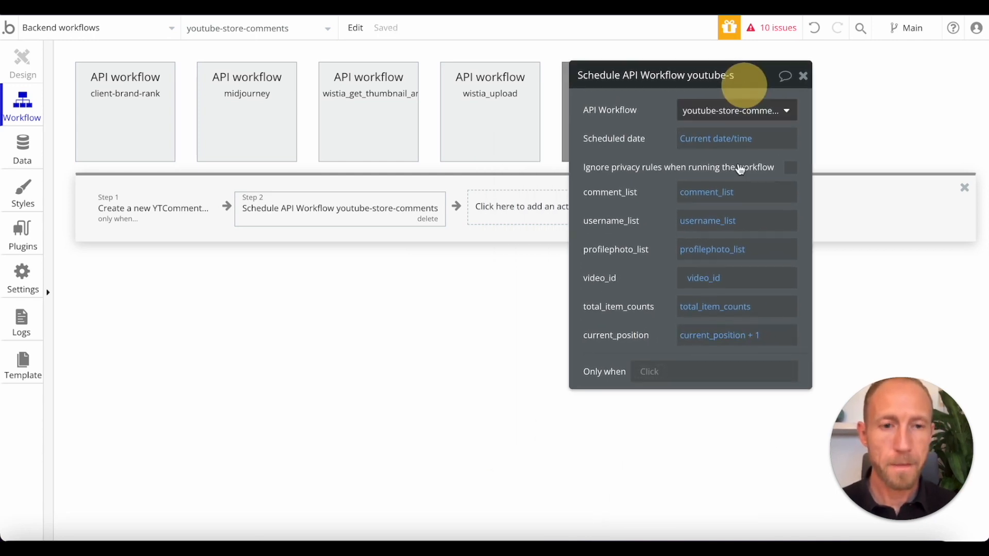
click(659, 372)
text(cur)
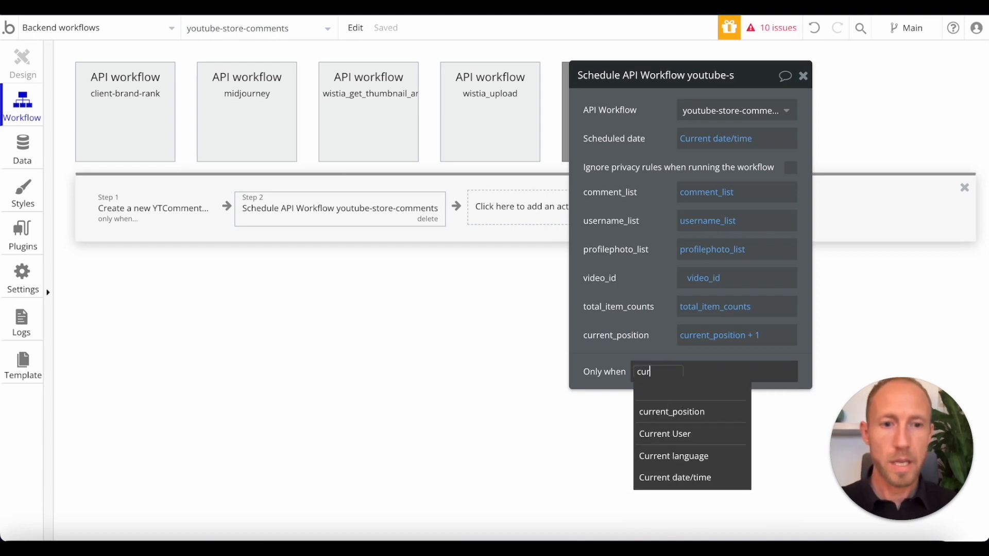
click(682, 412)
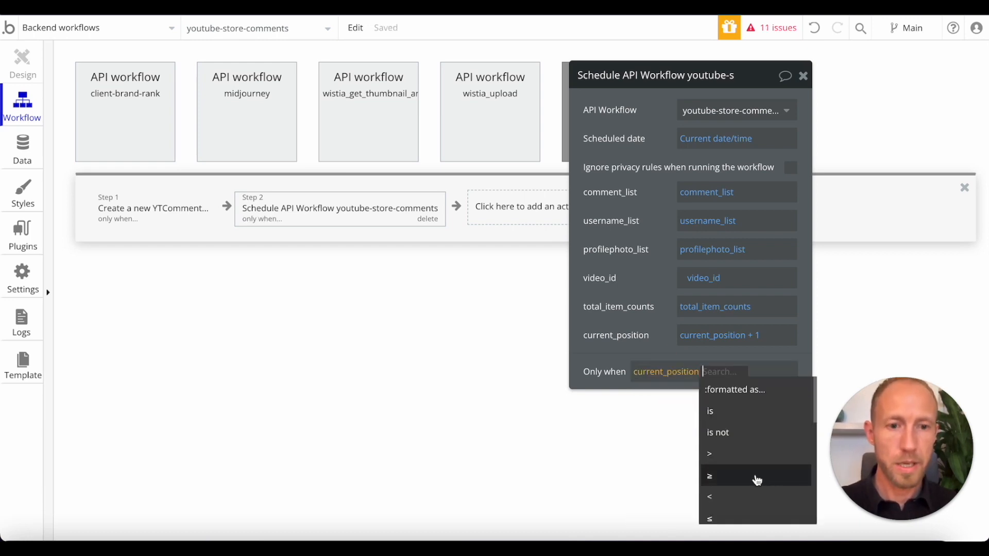
click(736, 517)
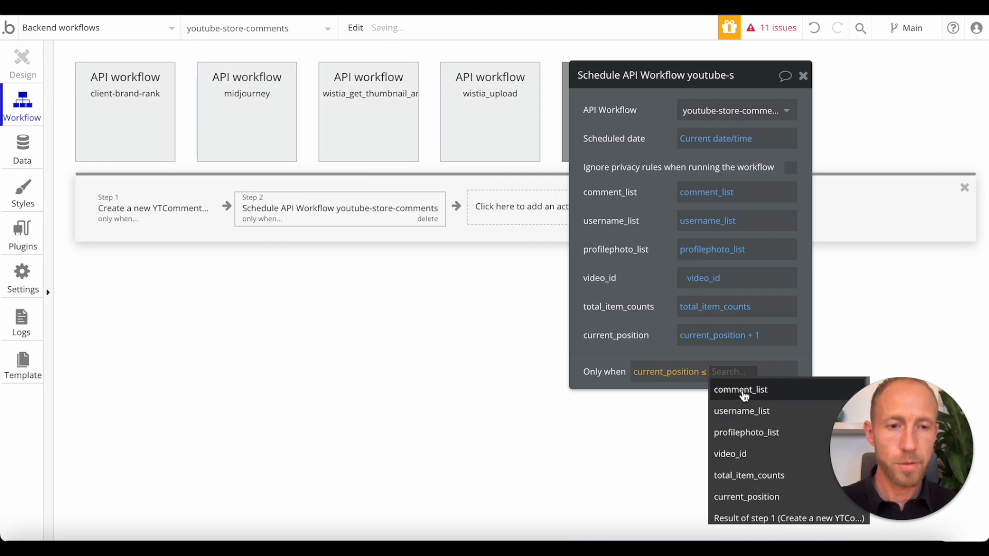
click(774, 475)
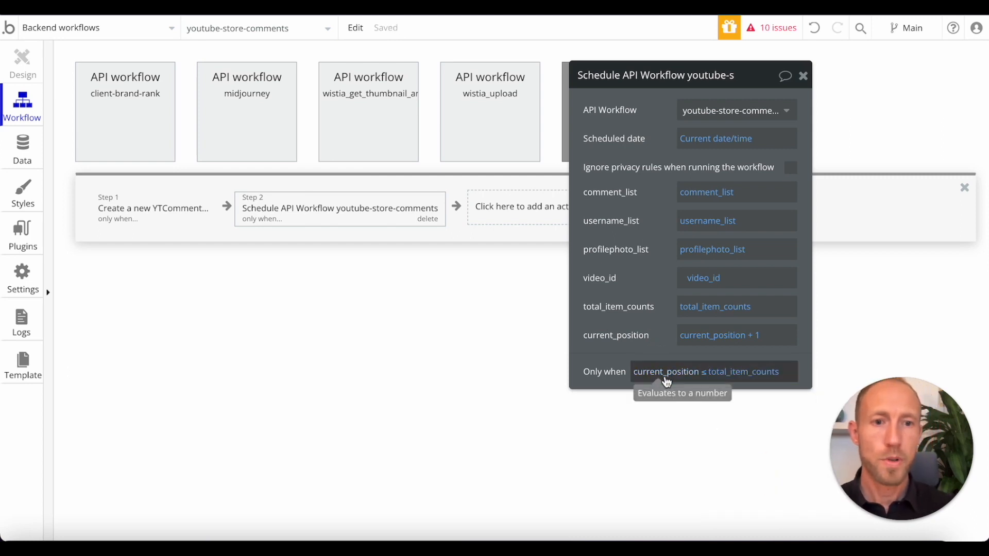
click(704, 373)
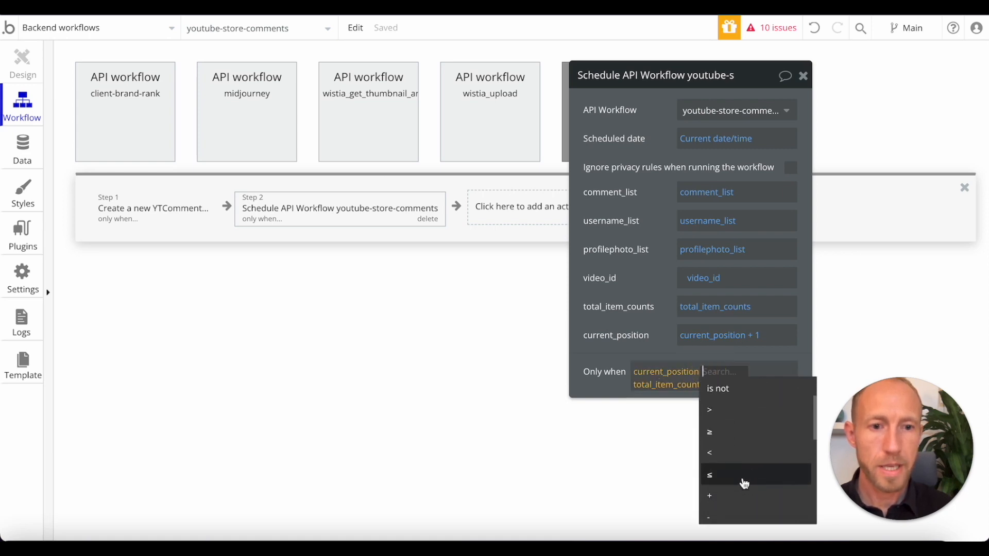
click(723, 453)
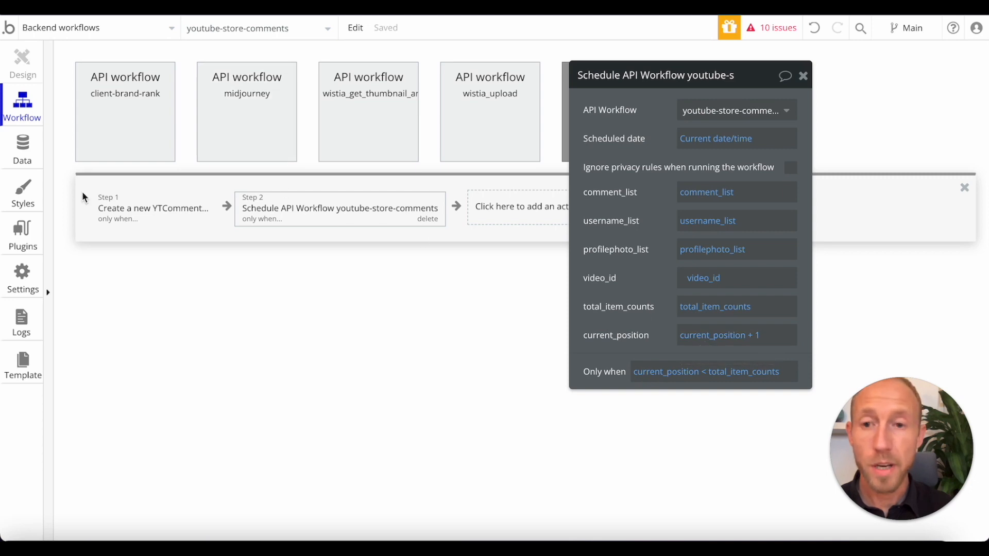
Review the youtube-store-comments workflow's parameters, its YTComment creation fields and condition, and the recursive scheduling action's settings
click(144, 206)
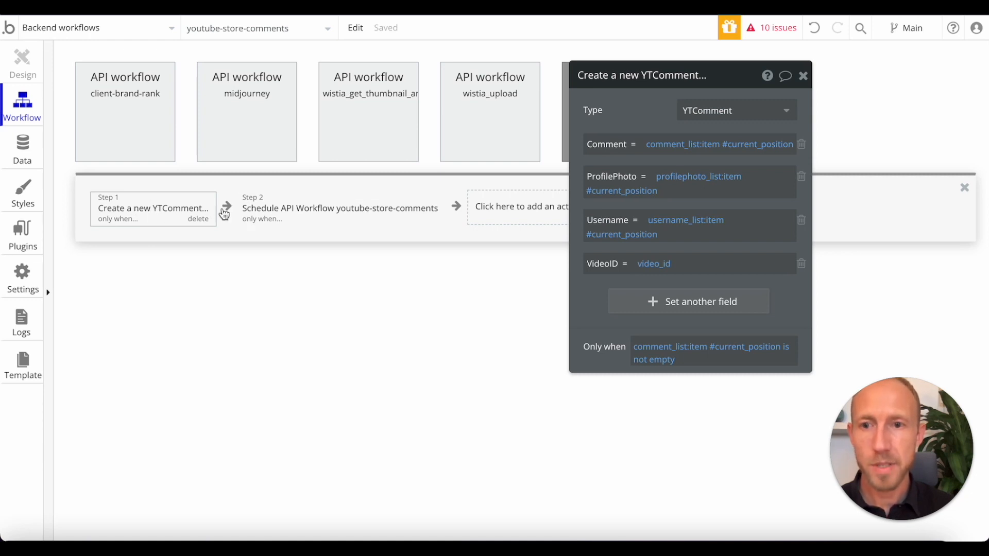
click(297, 212)
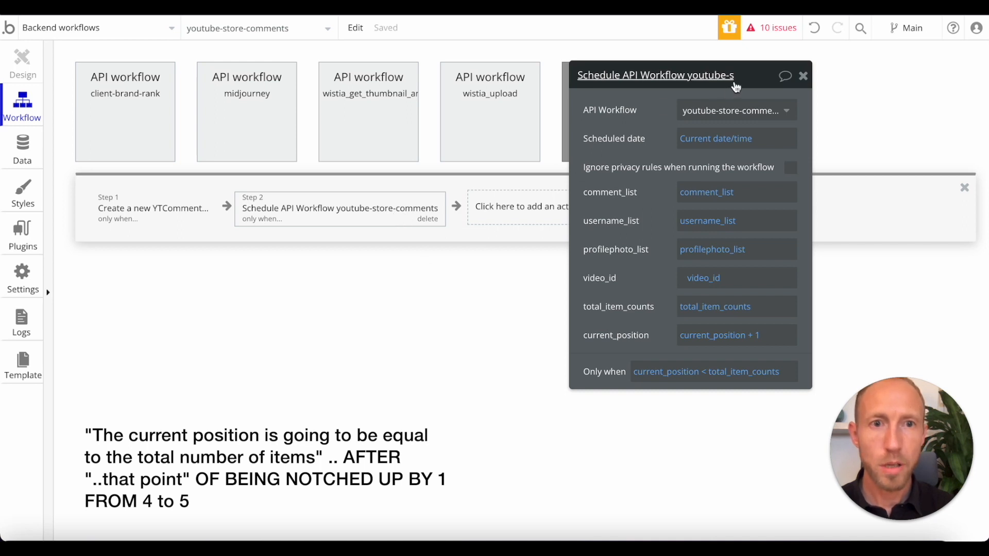
drag(732, 83, 868, 63)
click(603, 113)
click(412, 202)
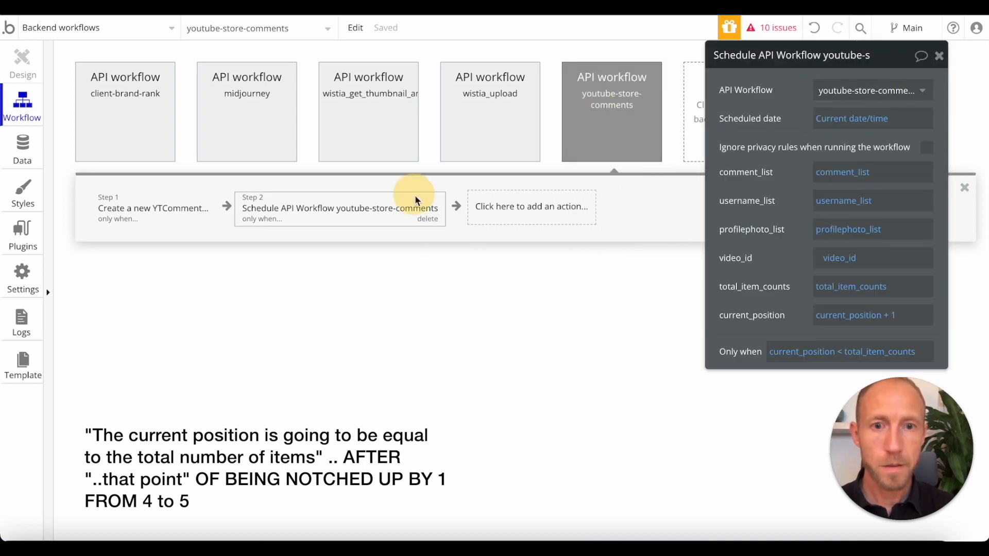
click(604, 104)
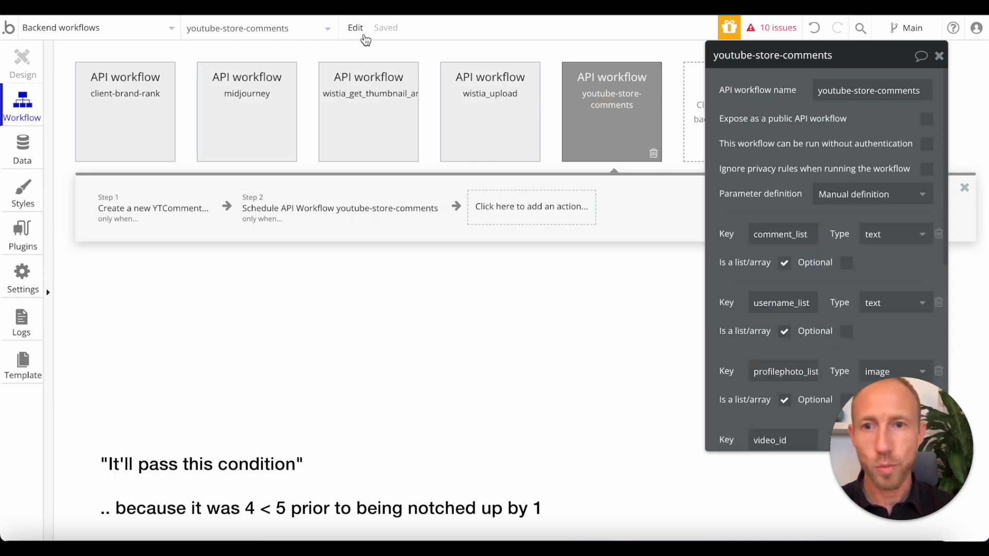
click(161, 223)
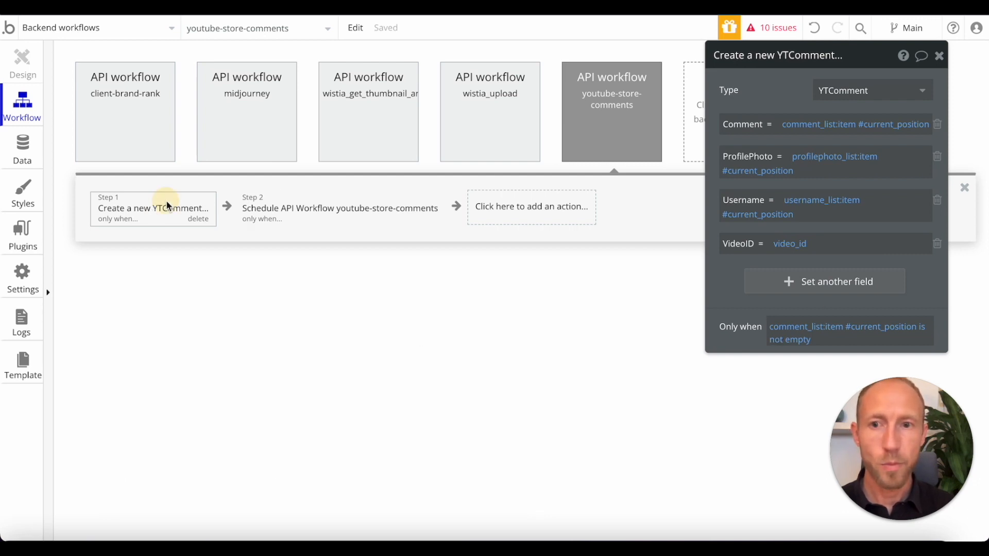
click(283, 216)
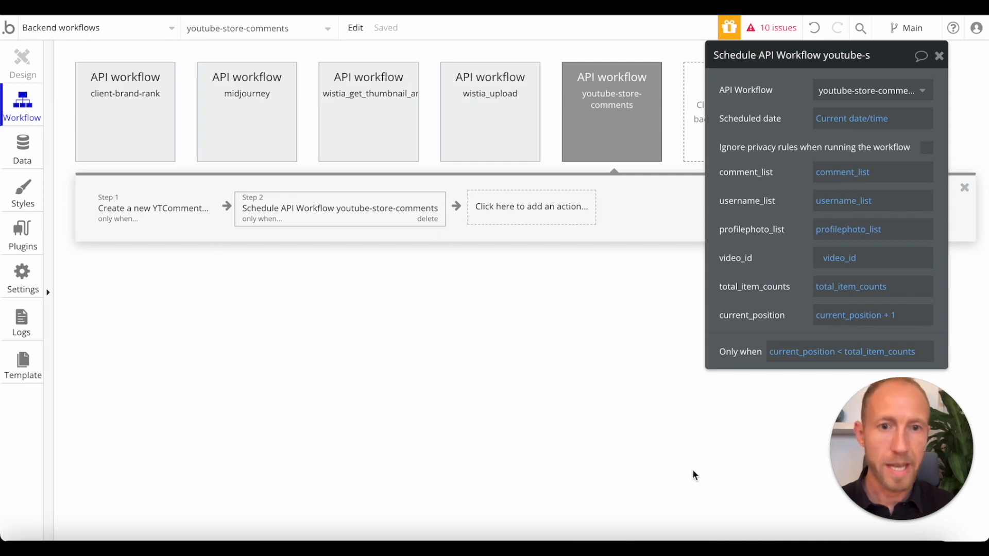
click(543, 350)
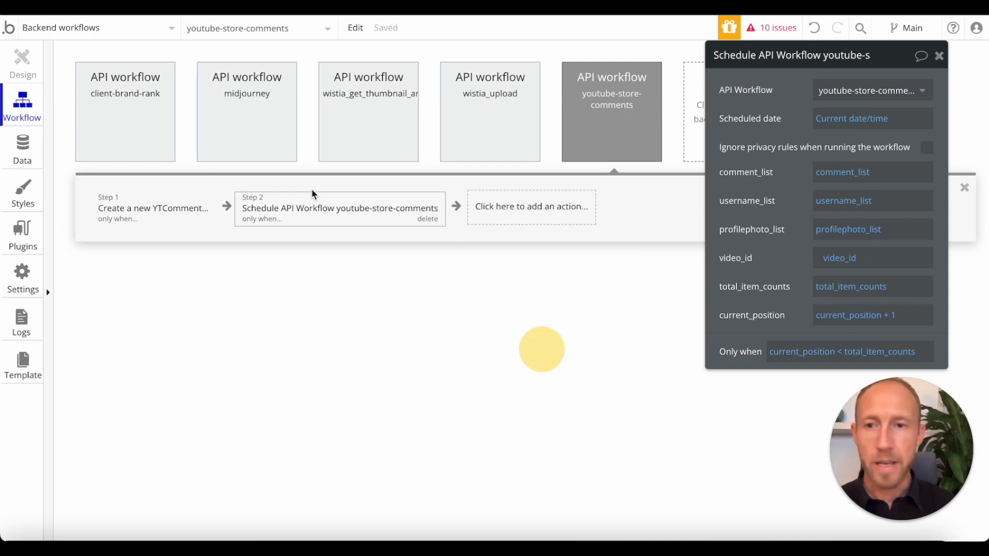
click(596, 117)
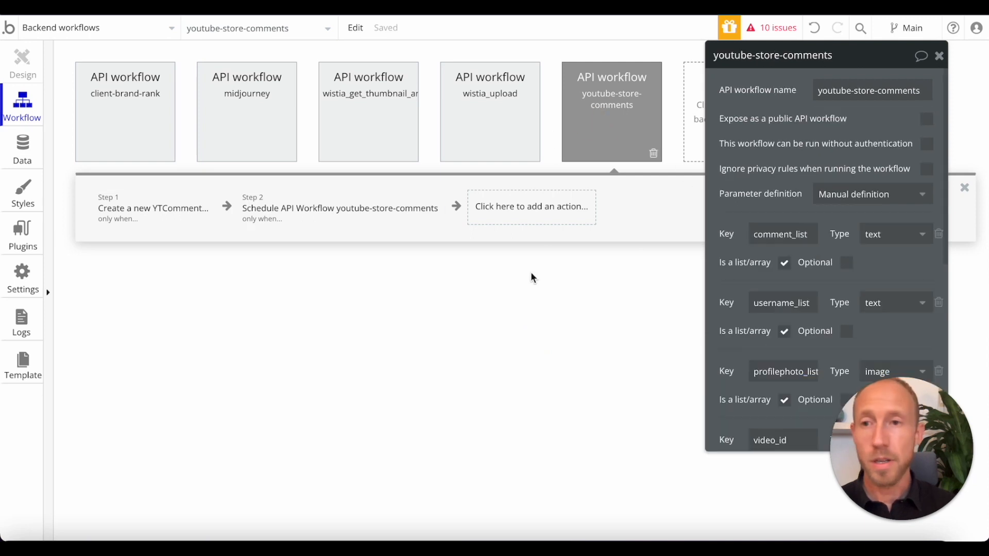
Go to the youtube-comments-api page's workflows and open the event for the Get Comments button
click(95, 32)
scroll(195, 350, down, 7)
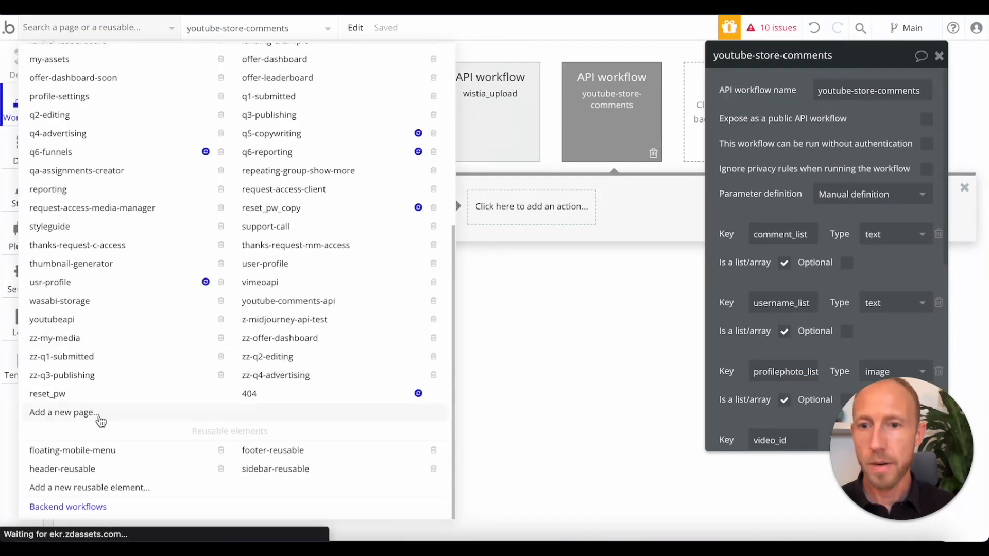
click(309, 300)
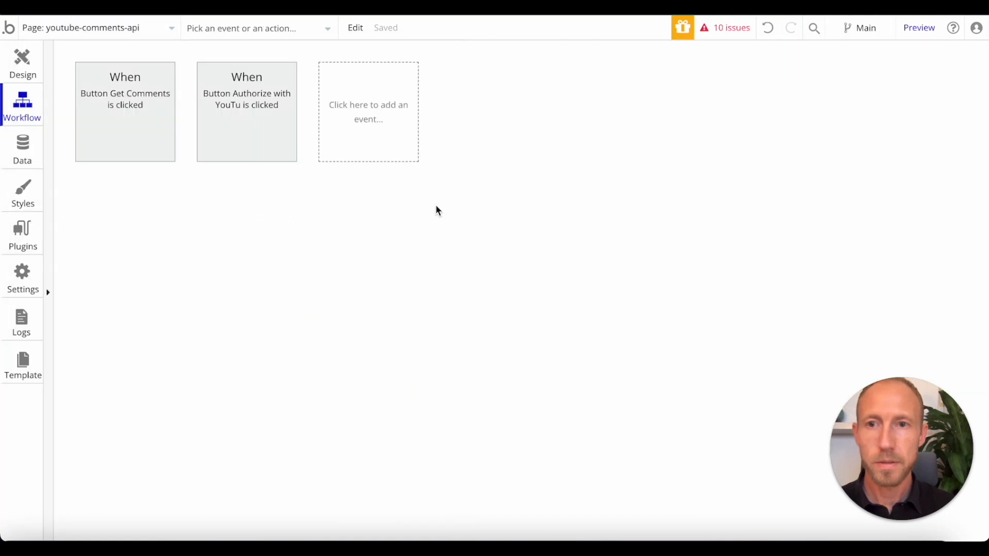
click(242, 96)
click(141, 129)
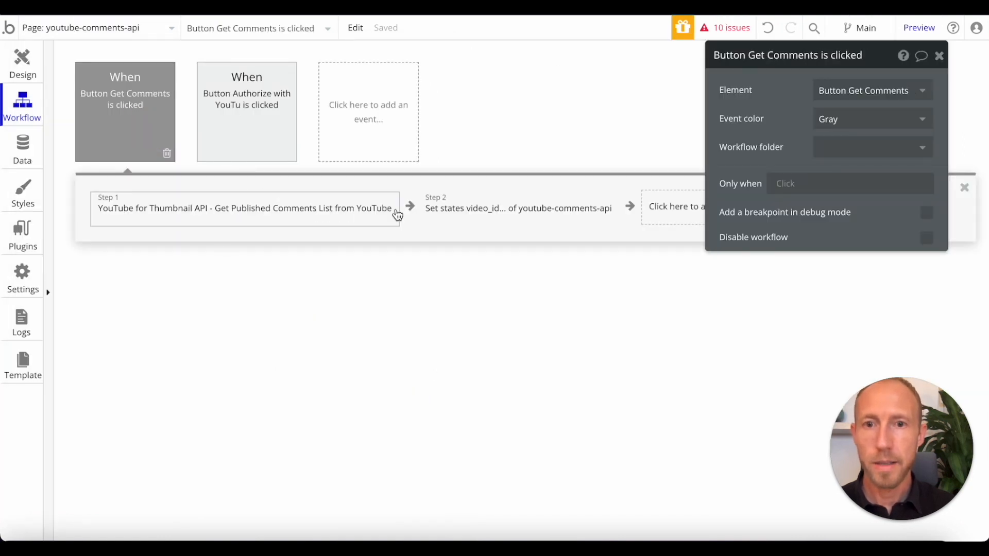
Set the video_id custom state's value to Input Video ID's value in the Set state action
click(498, 213)
drag(824, 56, 249, 128)
click(247, 220)
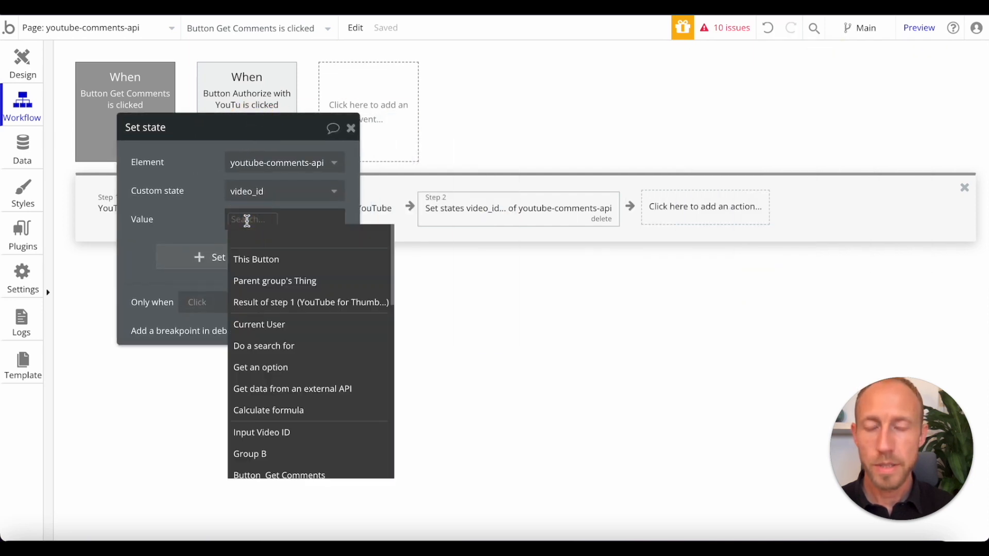
text(in)
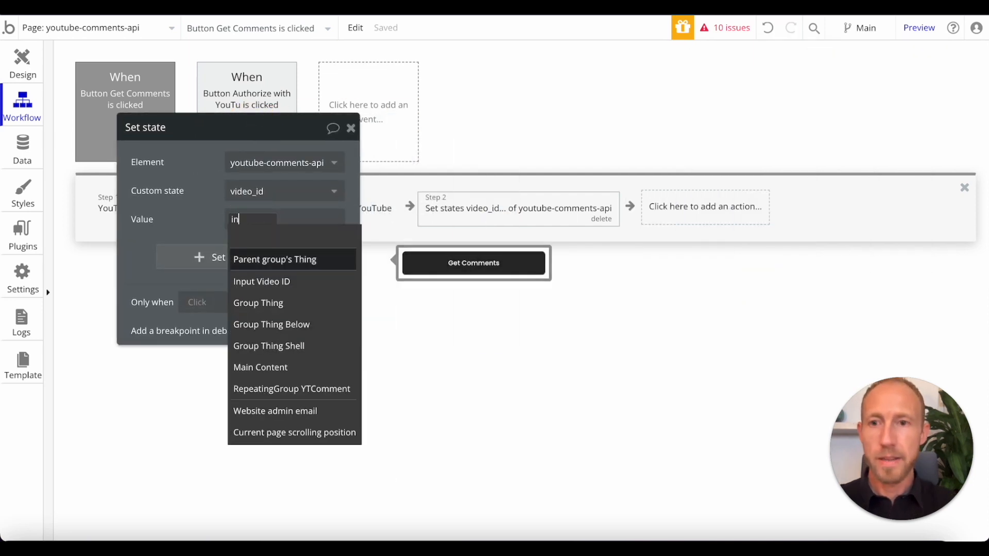
text(putr)
key(BackSpace)
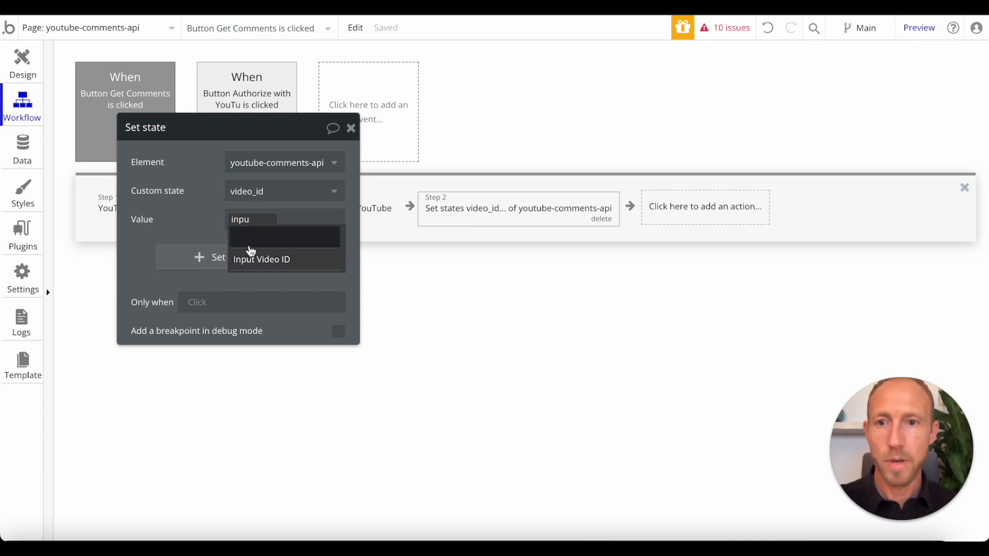
click(250, 252)
click(319, 238)
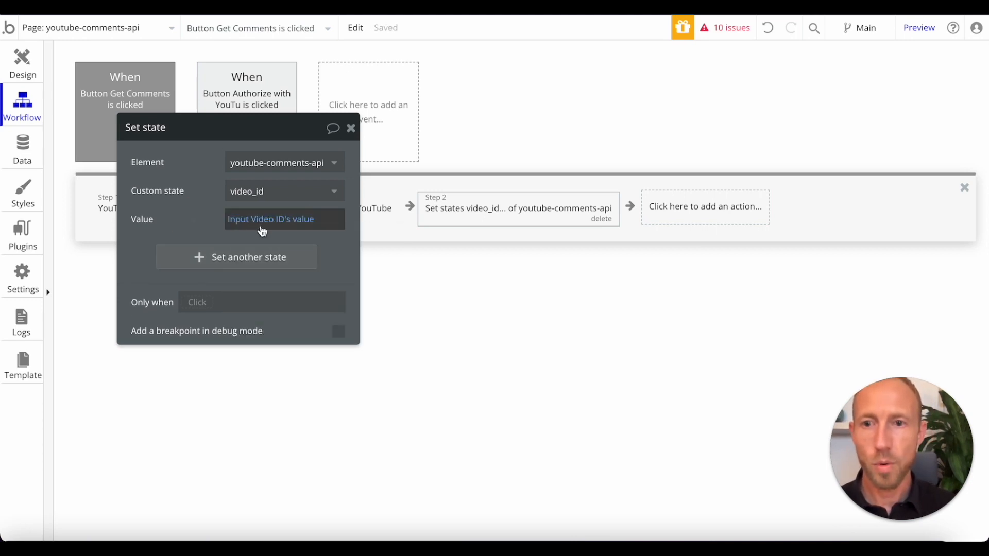
Add a Schedule API Workflow action for youtube-store-comments, with Current date/time as the scheduled date
click(644, 208)
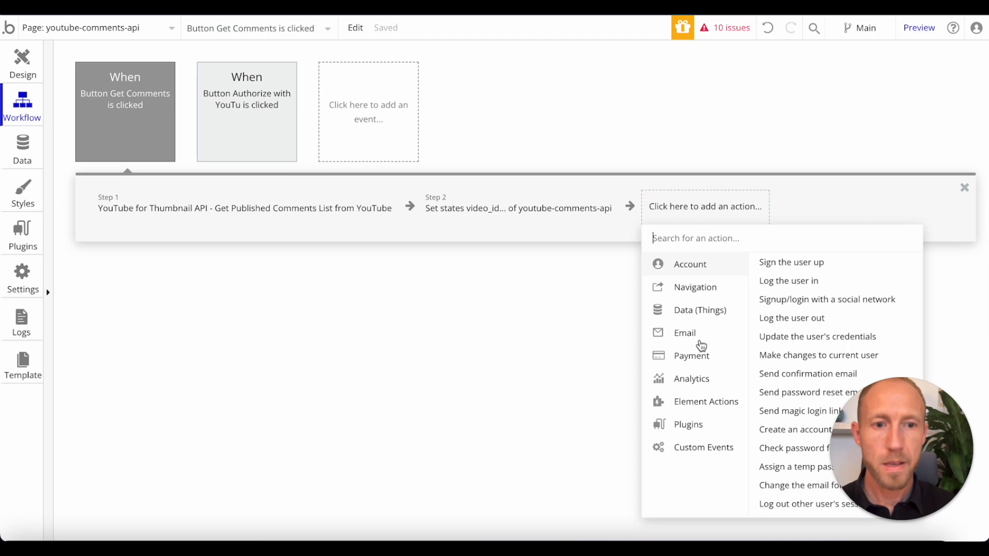
mouse_move(707, 412)
text(sc)
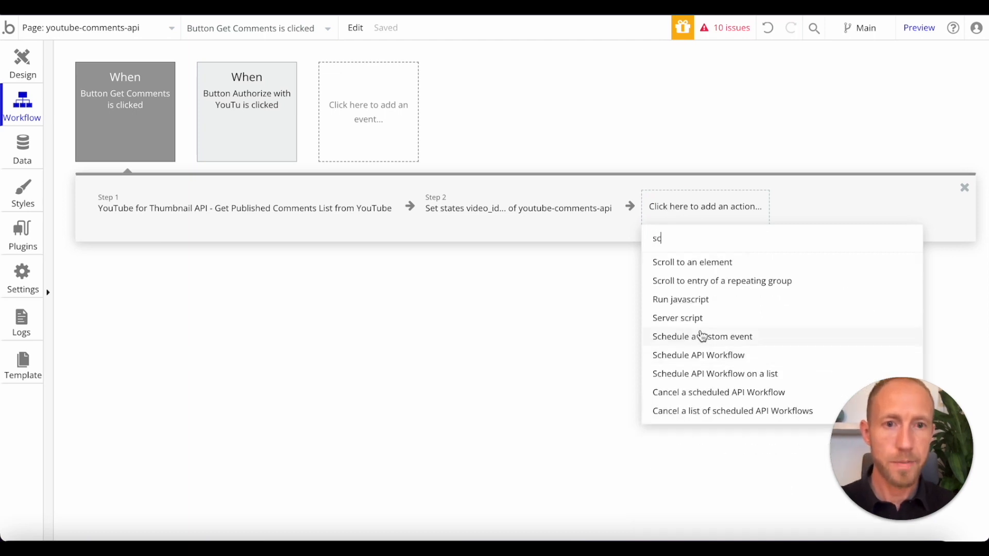
click(713, 355)
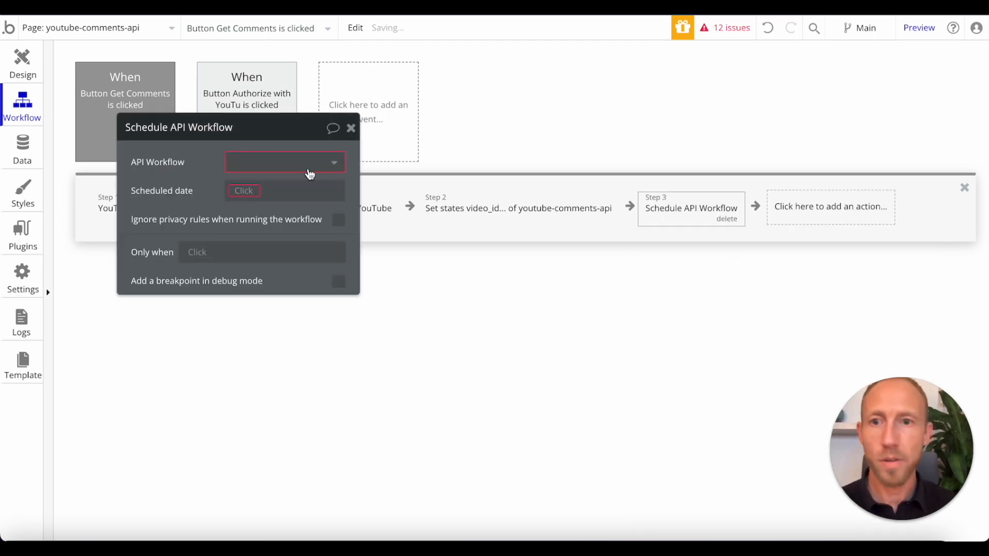
click(309, 167)
click(298, 251)
click(242, 193)
scroll(330, 371, down, 2)
click(265, 415)
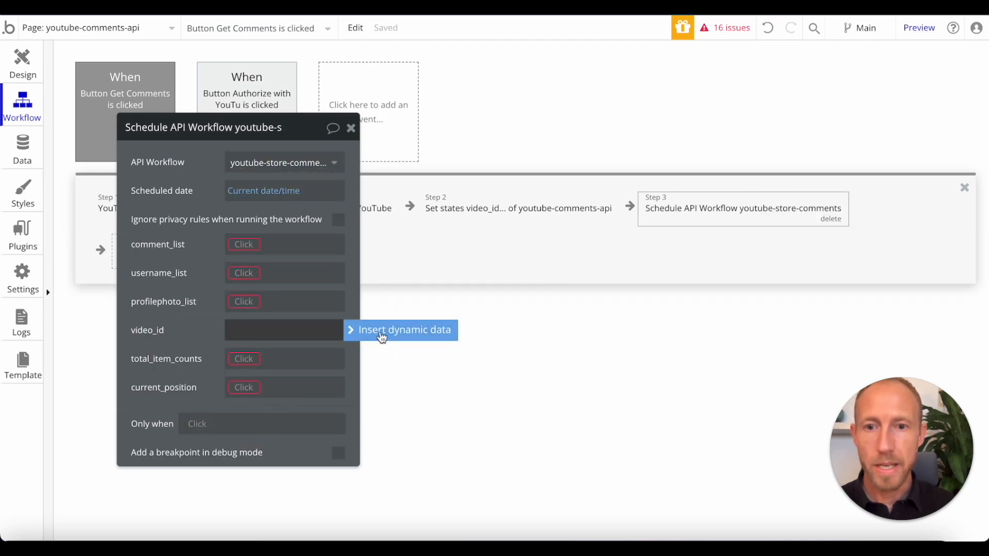
Set the scheduled workflow's video_id parameter to Input Video ID's value as dynamic data
click(349, 330)
text(inpu)
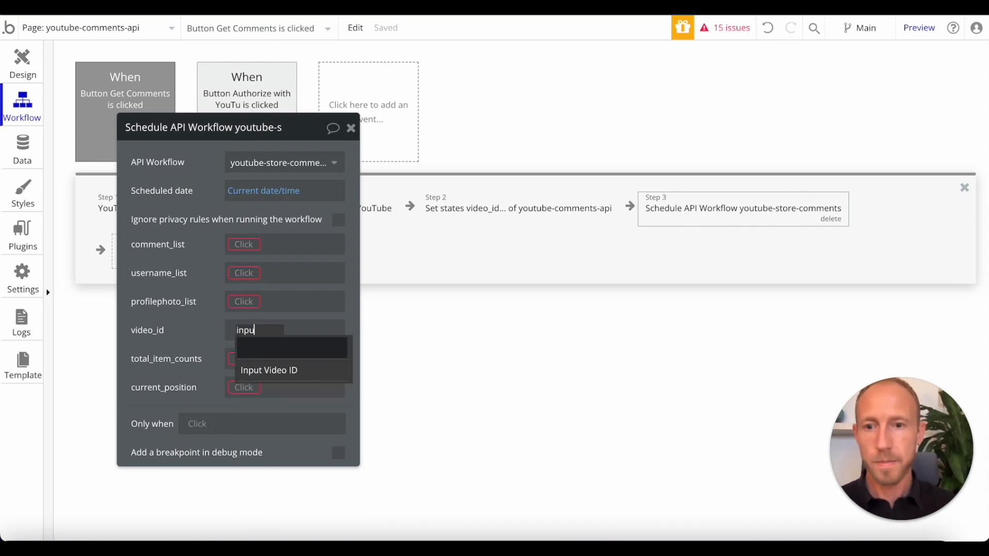
click(274, 369)
click(331, 349)
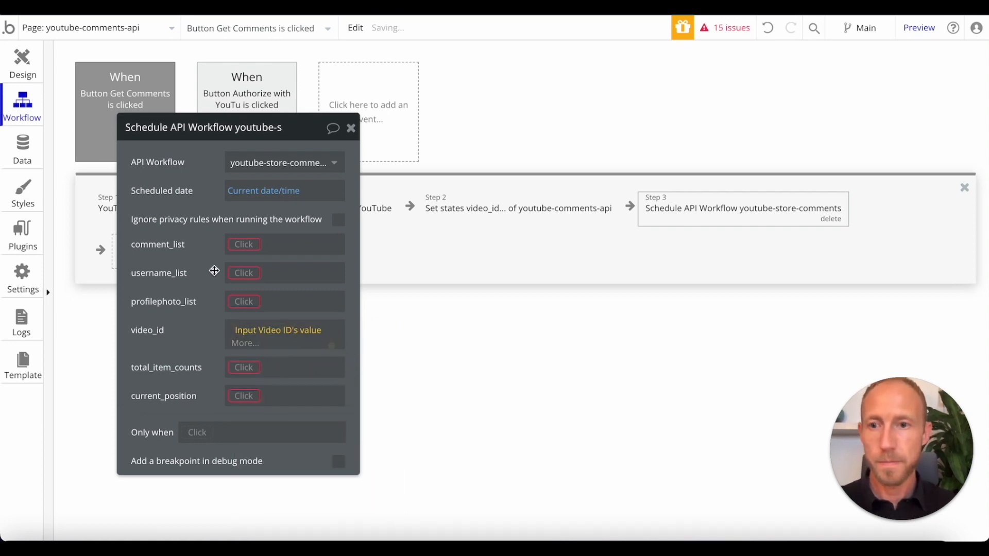
Set comment_list to the result of step 1's items:each item's snippet topLevelComment snippet textOriginal
click(241, 244)
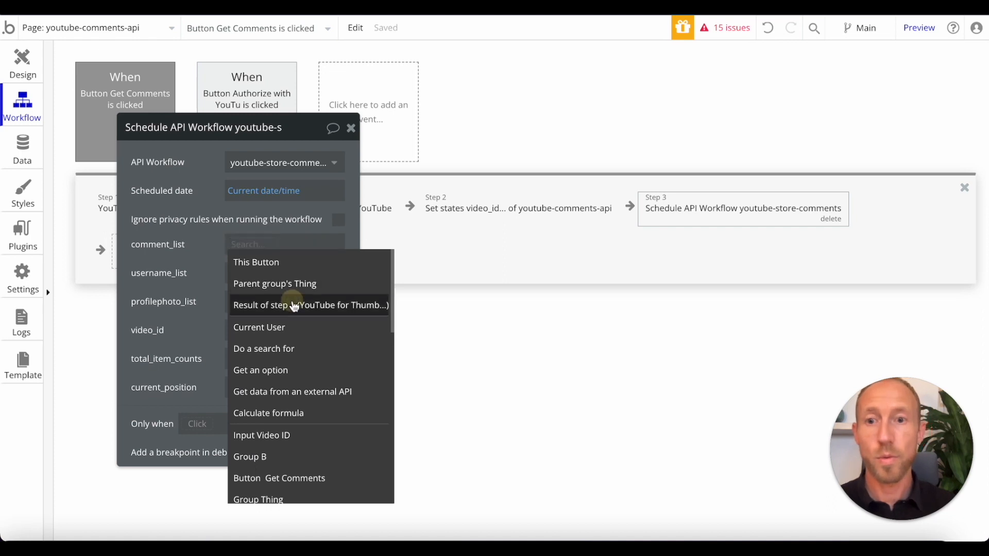
click(324, 305)
click(329, 359)
scroll(425, 343, down, 5)
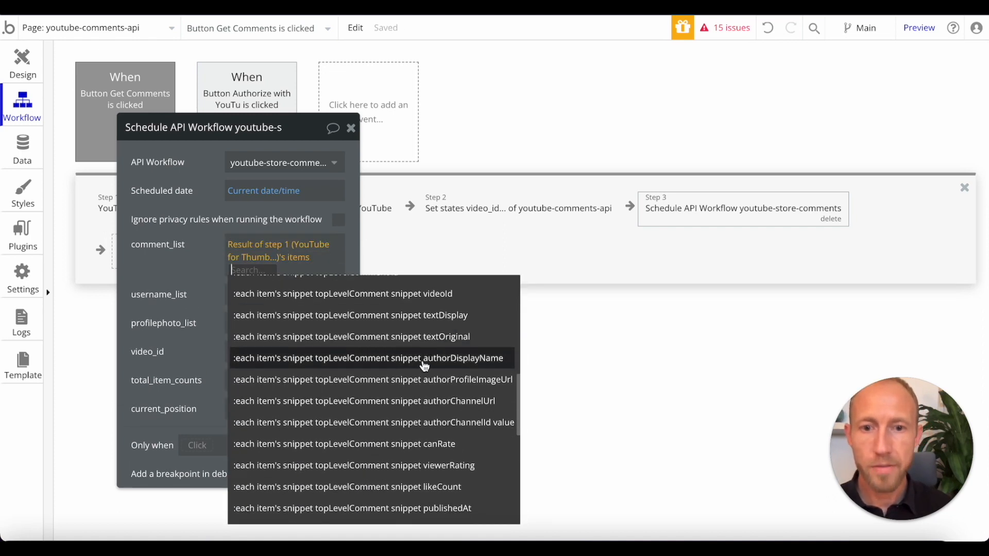
scroll(404, 362, down, 5)
scroll(405, 362, up, 3)
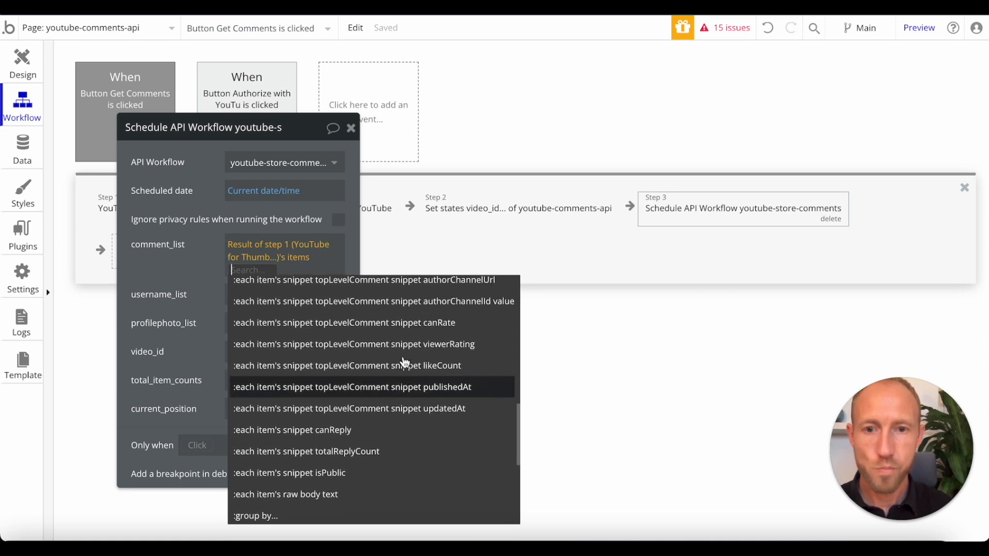
scroll(404, 362, up, 1)
scroll(405, 362, down, 1)
scroll(404, 362, up, 5)
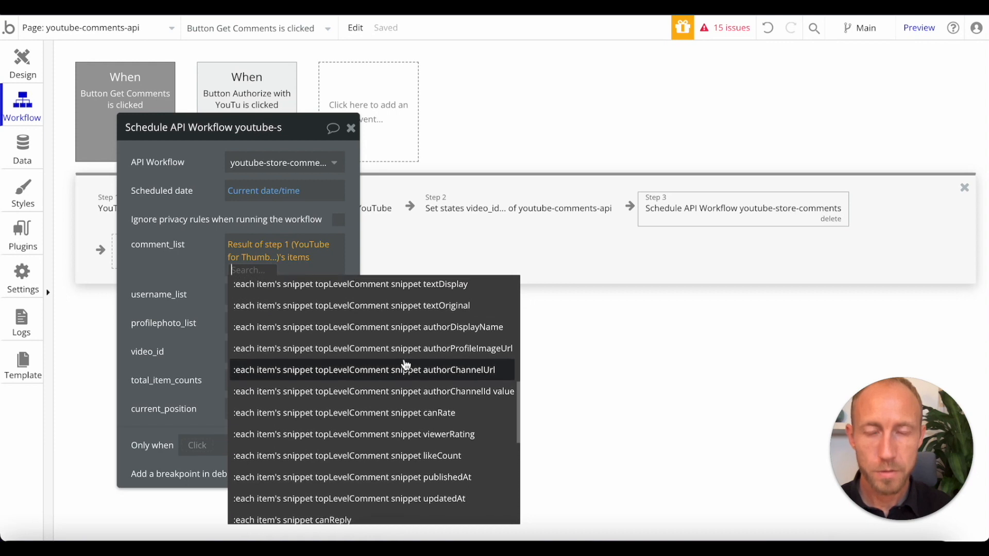
scroll(433, 374, down, 2)
scroll(445, 381, down, 4)
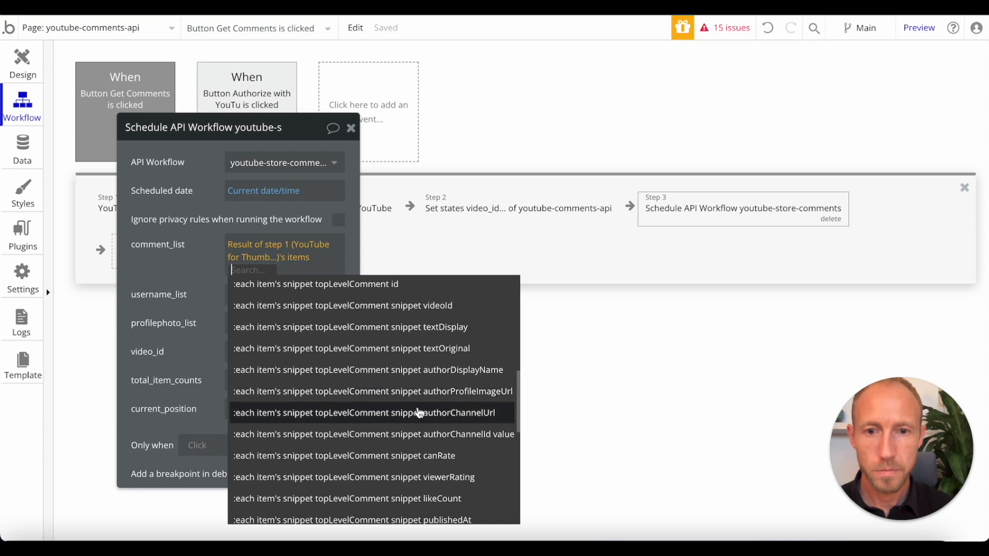
click(403, 348)
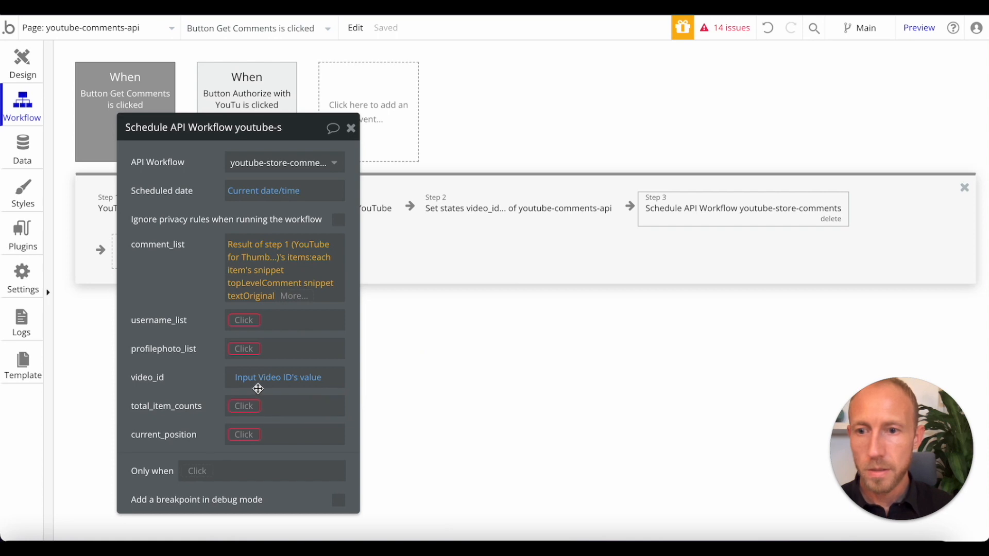
Copy the comment_list expression into both the username_list and profilephoto_list parameters
right_click(258, 266)
click(350, 221)
right_click(250, 317)
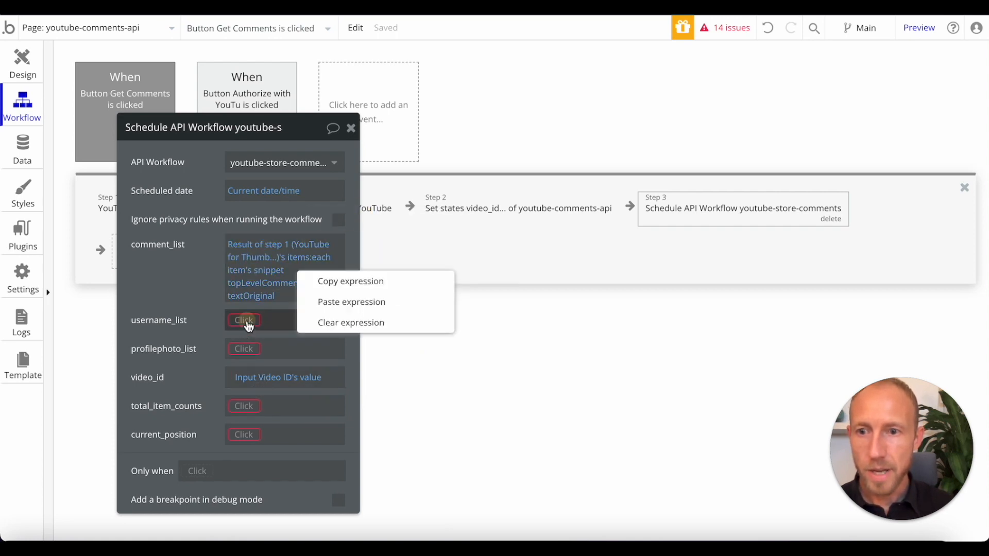
click(350, 304)
scroll(260, 361, down, 1)
right_click(261, 362)
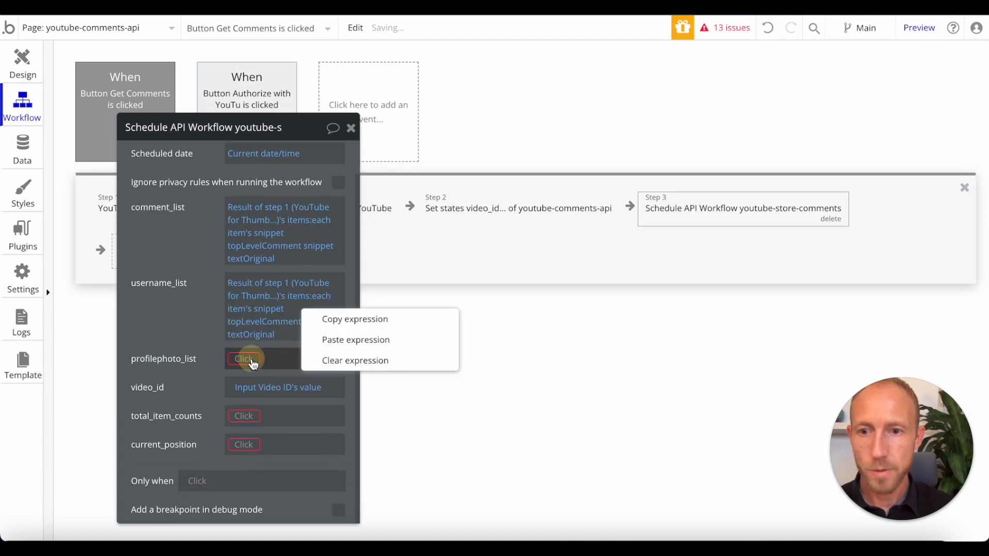
click(353, 338)
Change username_list to take each item's snippet topLevelComment snippet authorDisplayName from the result of step 1's items
scroll(261, 309, down, 1)
click(258, 287)
scroll(401, 394, down, 5)
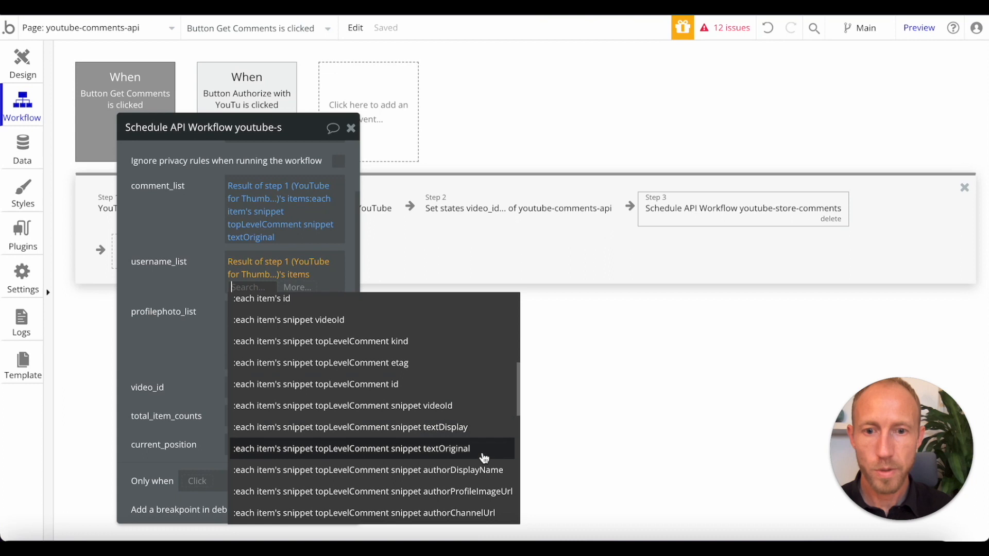
click(477, 471)
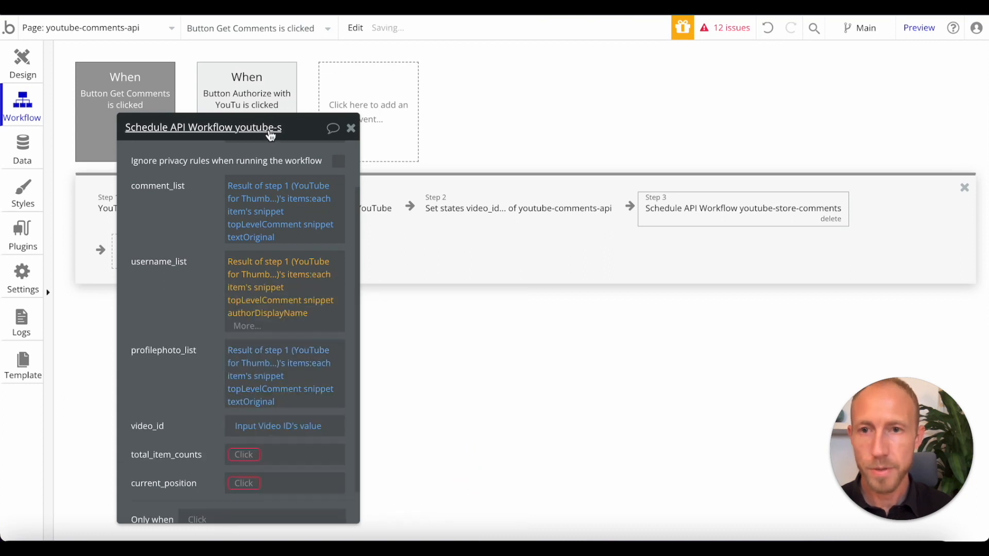
Change profilephoto_list to take each item's snippet topLevelComment snippet authorProfileImageUrl from the result of step 1's items
drag(270, 135, 409, 49)
scroll(353, 267, down, 2)
click(402, 275)
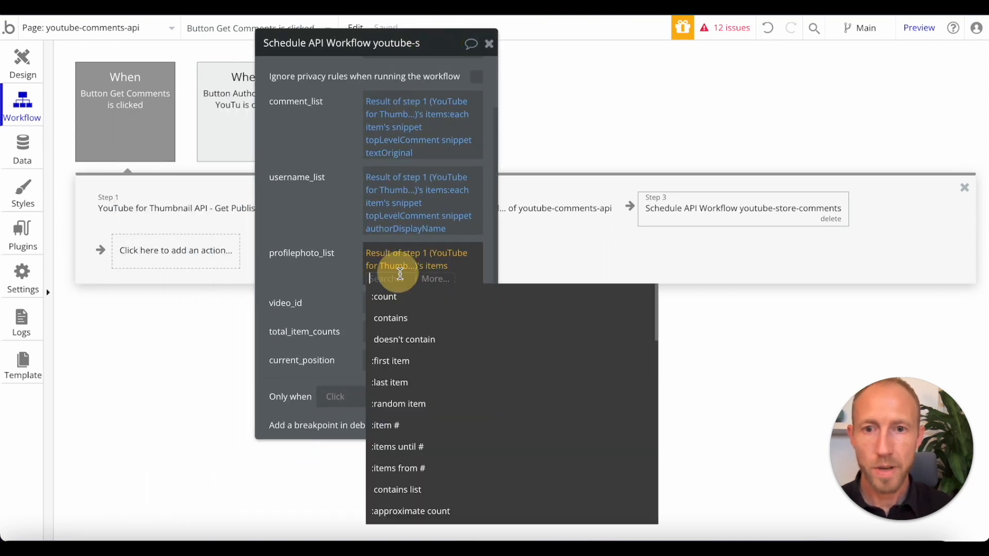
scroll(504, 410, down, 10)
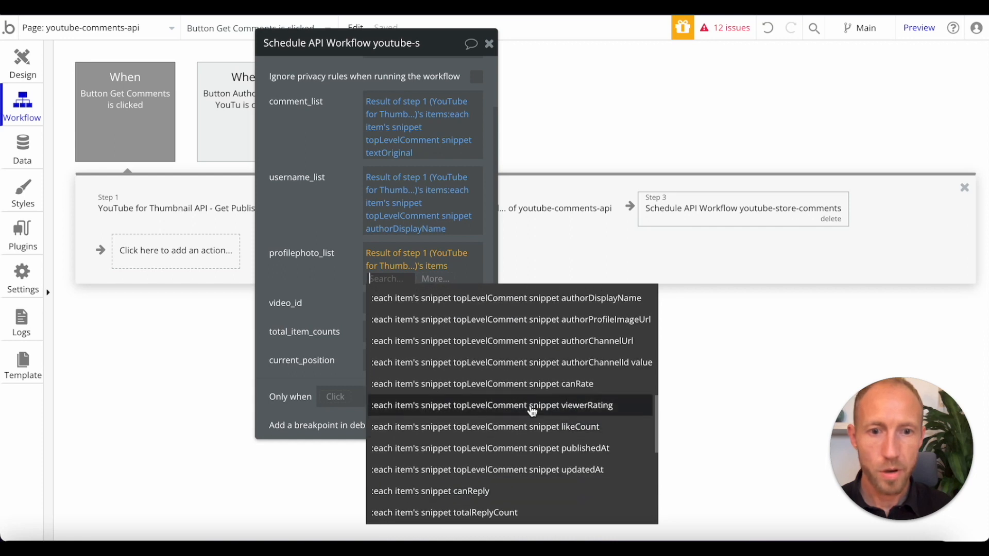
scroll(551, 375, up, 1)
click(551, 339)
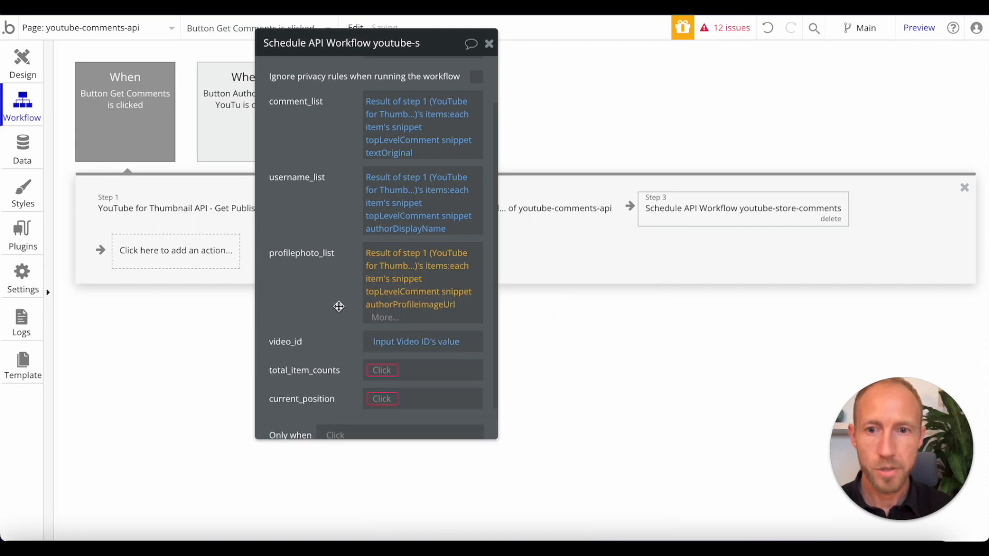
Set total_item_counts to the count of step 1's items:each item's snippet topLevelComment snippet textOriginal, reusing the copied expression
scroll(350, 333, down, 1)
right_click(379, 335)
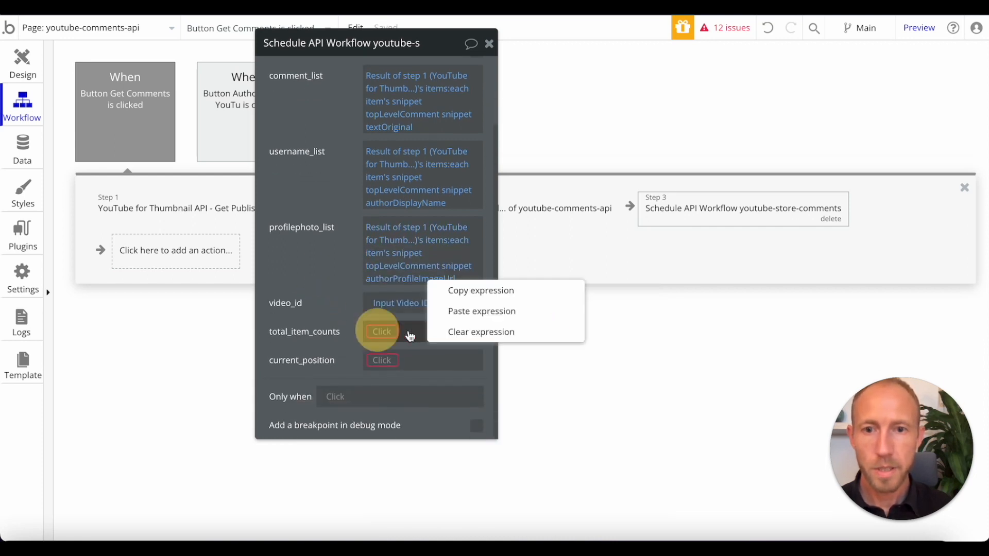
click(464, 311)
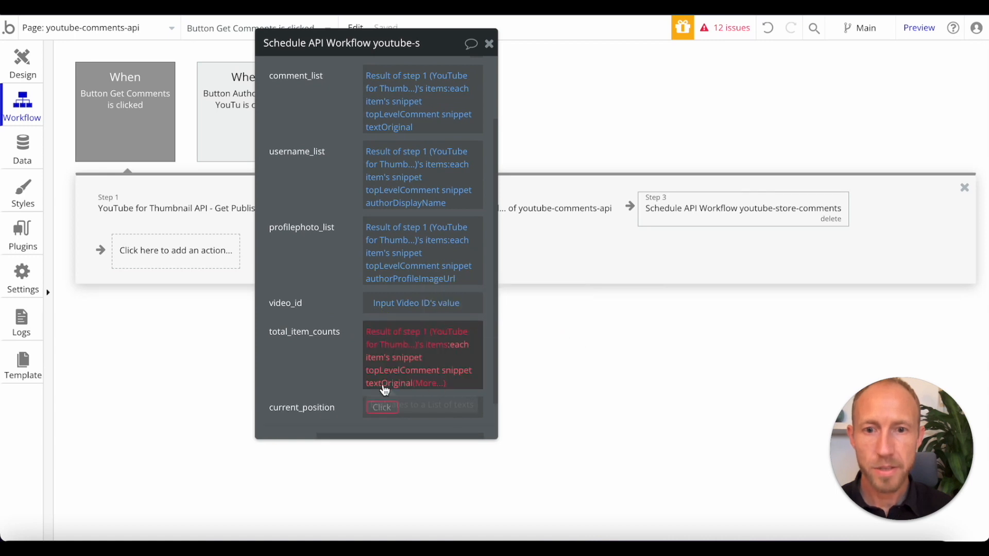
click(427, 384)
click(447, 401)
scroll(360, 363, down, 1)
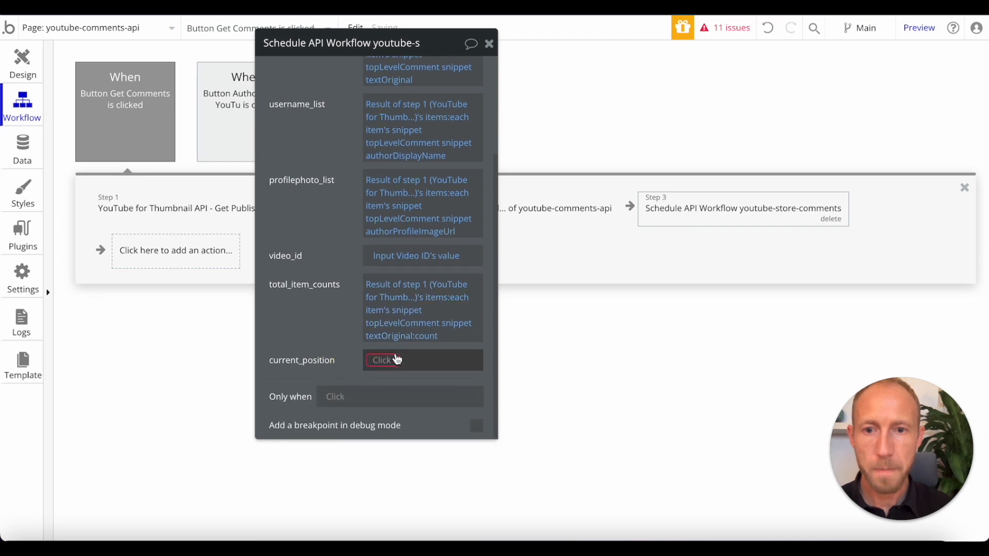
Set current_position to 0 and close the Schedule API Workflow action's properties
click(393, 355)
click(303, 315)
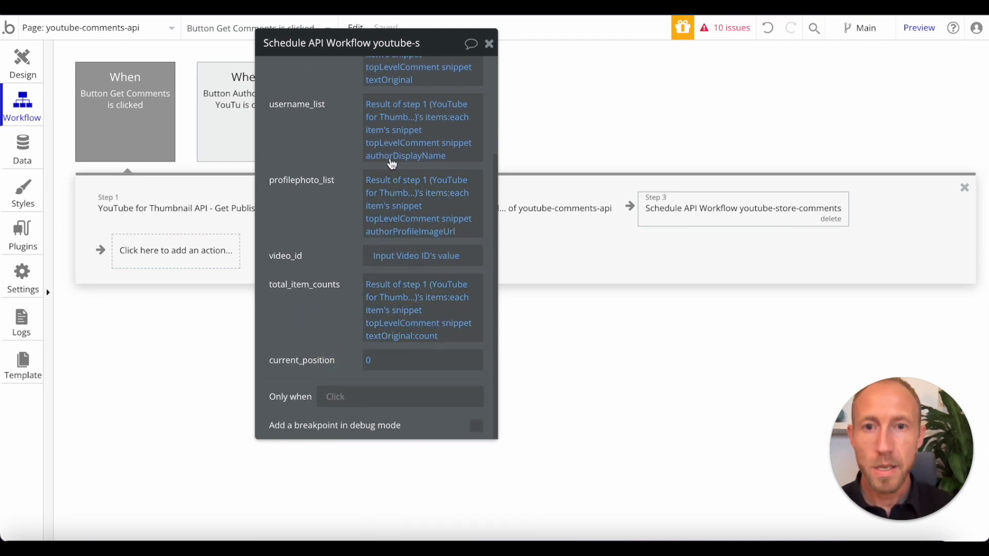
drag(439, 48, 575, 83)
click(625, 77)
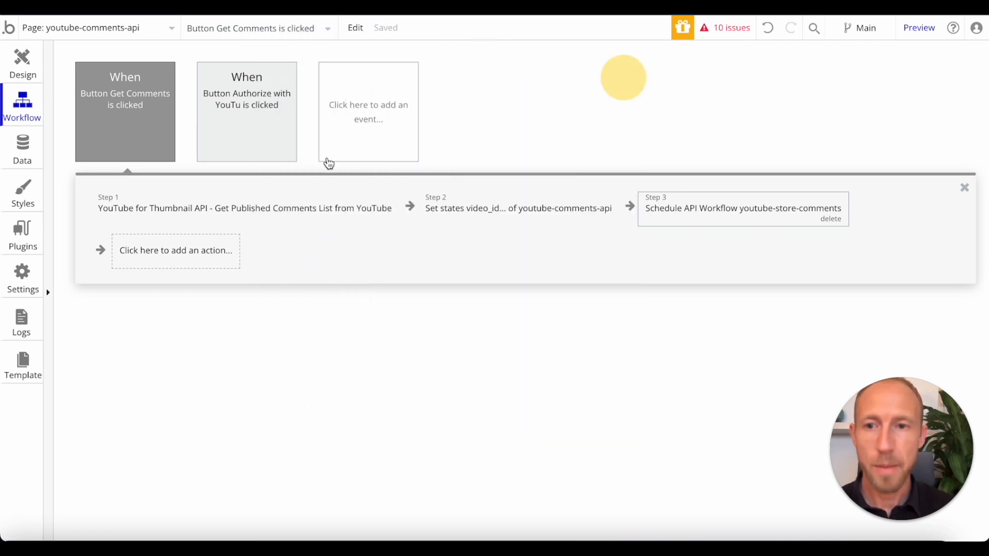
Review the parameters of the step 1 YouTube comments call and the step 3 scheduled workflow
click(281, 216)
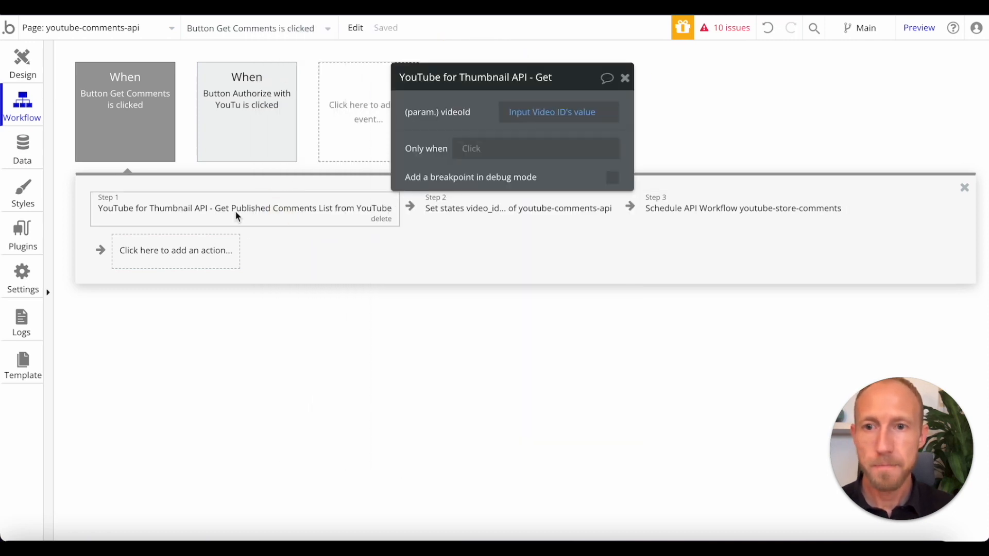
click(701, 209)
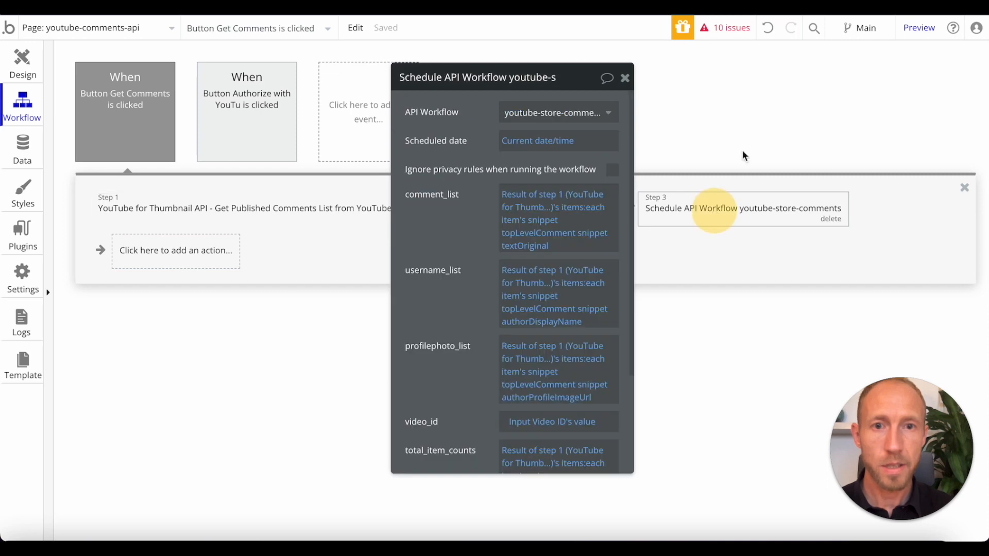
click(625, 77)
Add a Reset relevant inputs action at the end of the Get Comments workflow
click(180, 250)
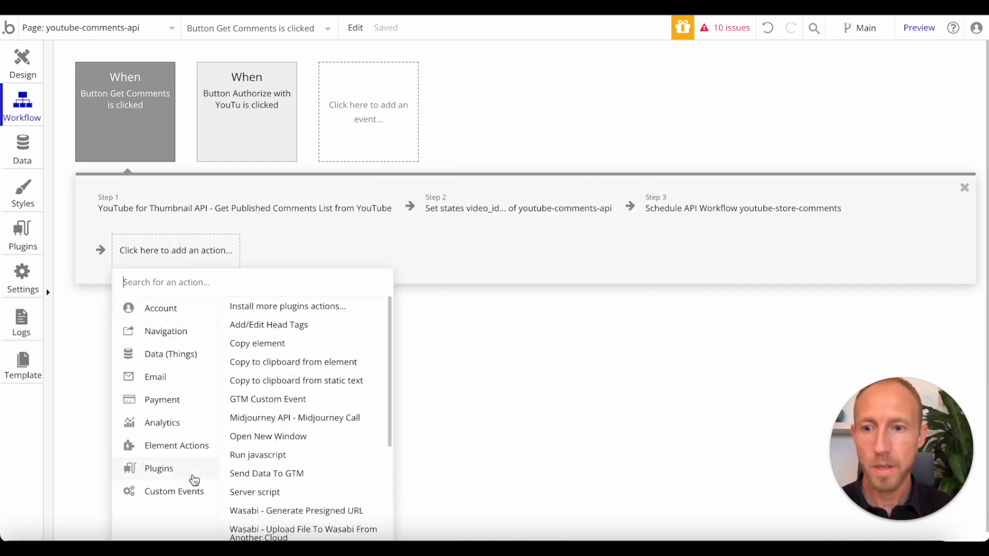
mouse_move(195, 447)
click(340, 389)
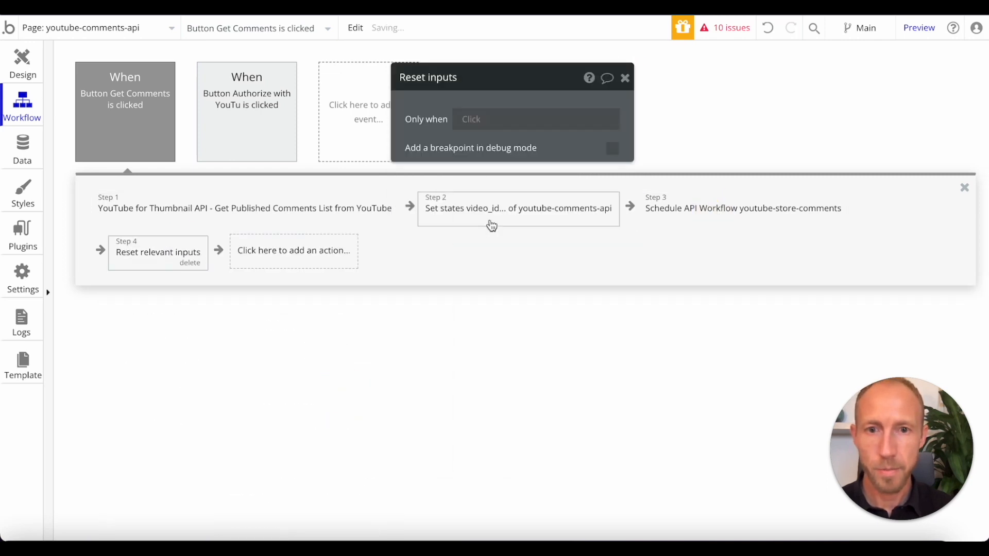
click(626, 77)
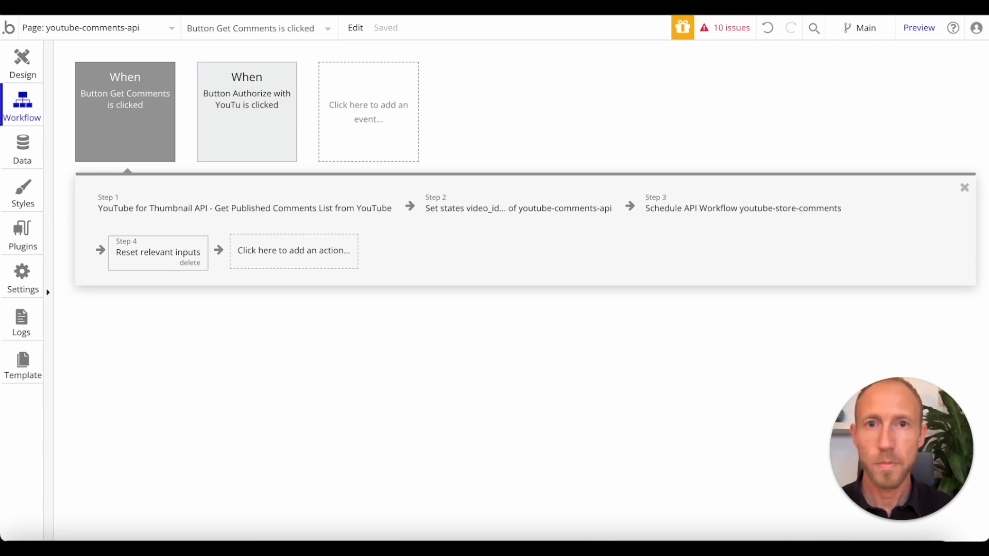
Check the running page with its video ID input and Get Comments button
click(501, 6)
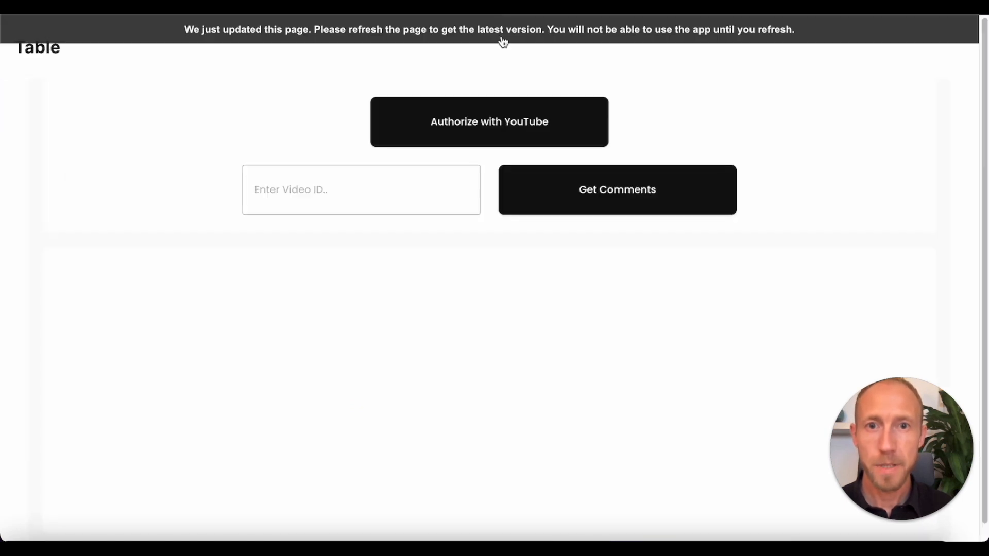
click(488, 38)
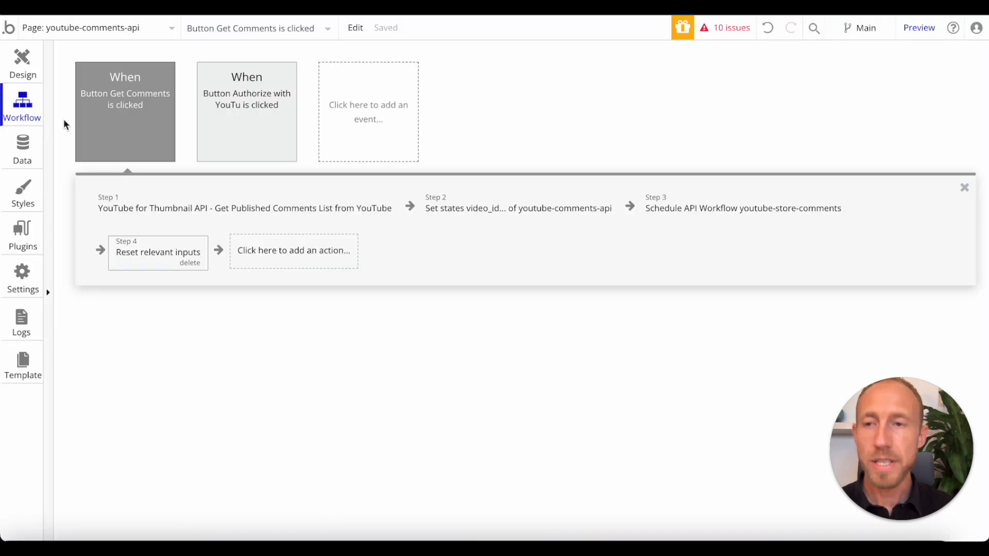
Return to the page design and open RepeatingGroup YTComment's properties, nested under Group Thing Below
click(21, 65)
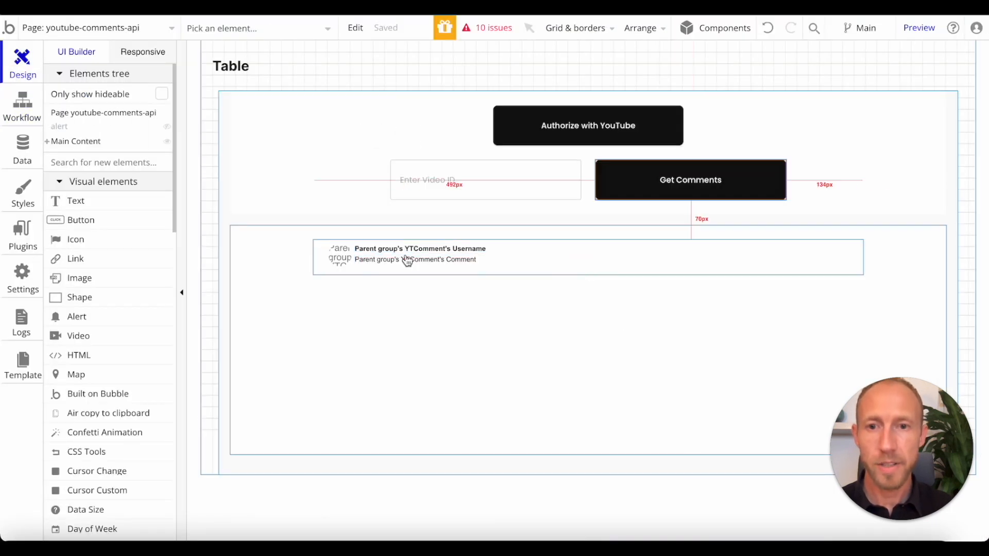
click(318, 266)
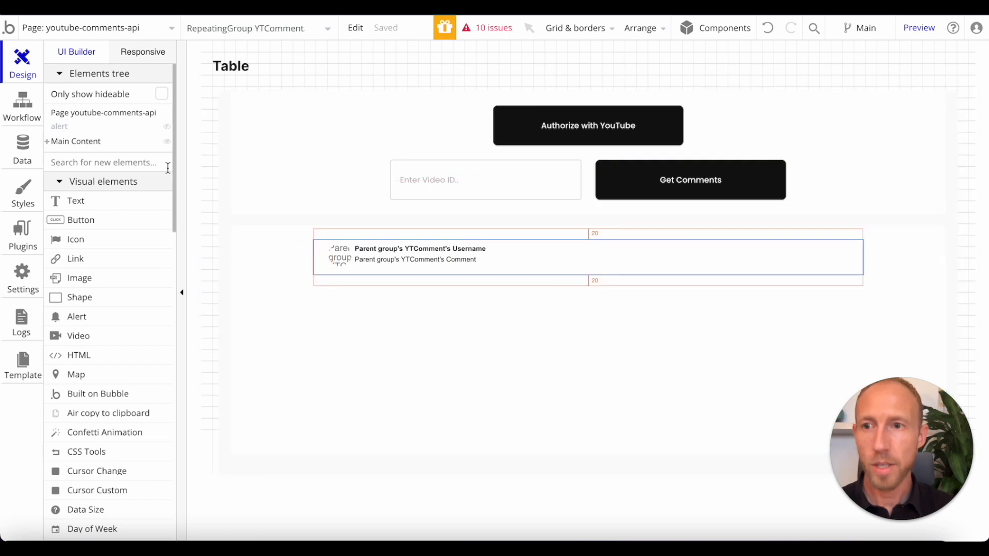
click(46, 143)
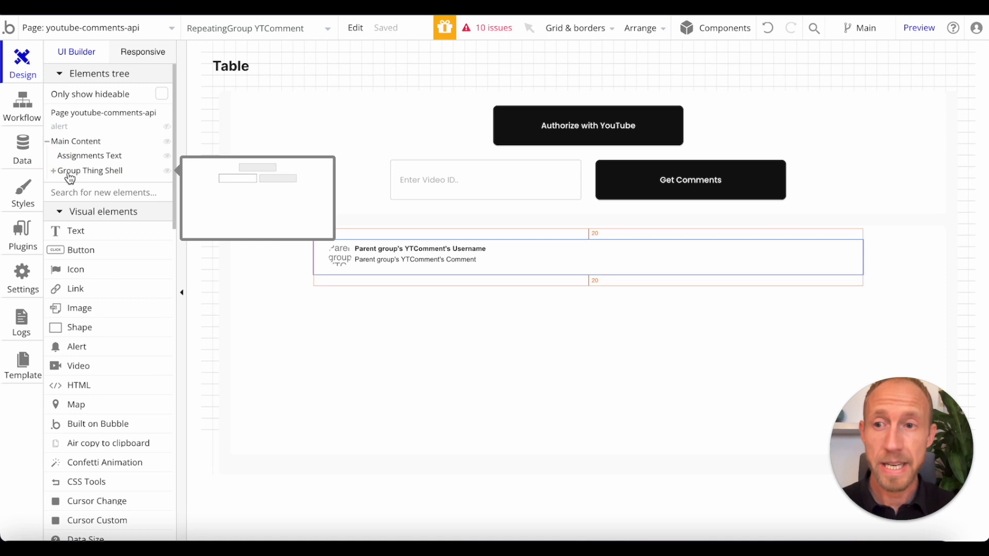
click(54, 171)
click(71, 186)
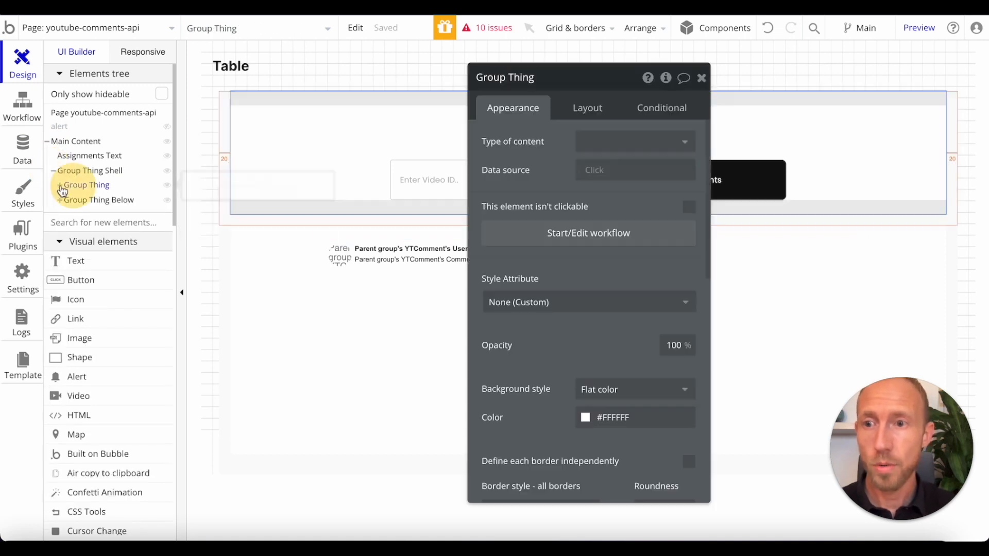
click(59, 201)
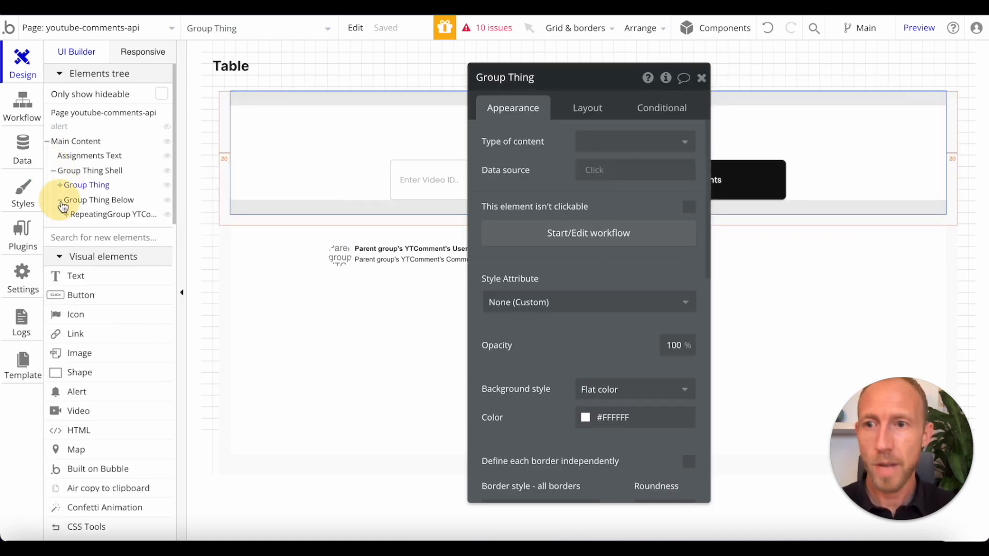
click(103, 214)
drag(624, 93, 371, 94)
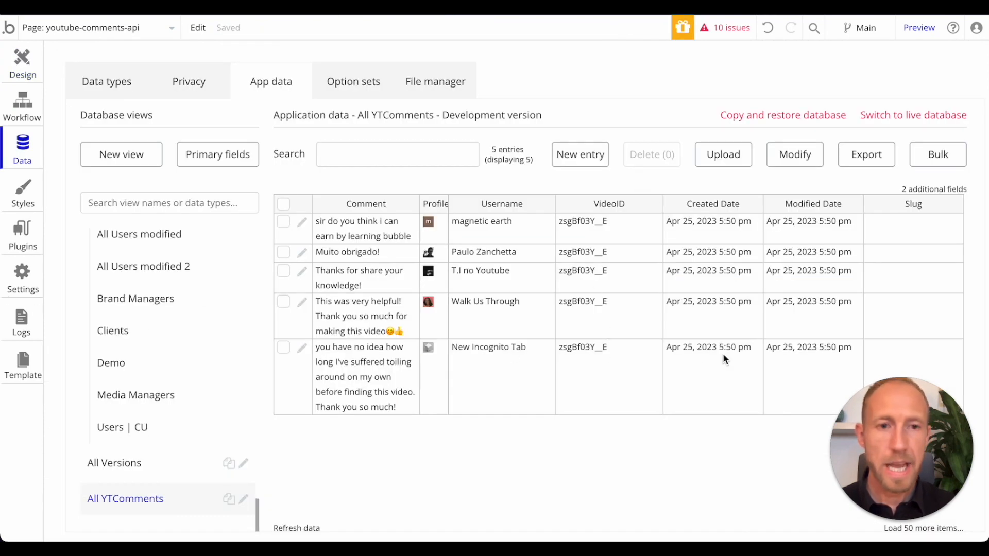
Examine the stored YTComment records' Comment, Profile, Username and VideoID values in the app data
mouse_move(589, 366)
mouse_down()
mouse_move(641, 265)
mouse_move(632, 245)
mouse_move(389, 232)
mouse_move(401, 372)
mouse_move(579, 384)
mouse_up()
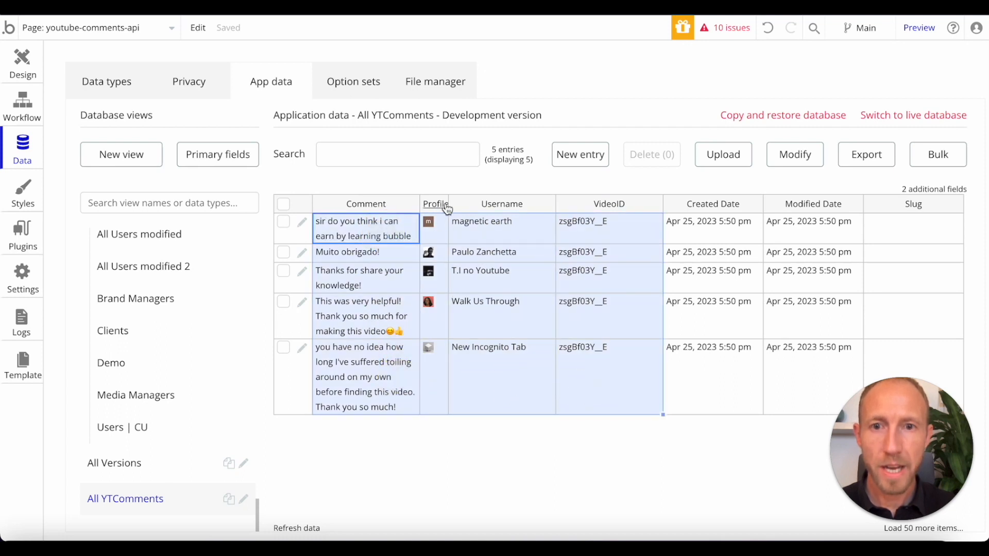
drag(612, 230, 579, 359)
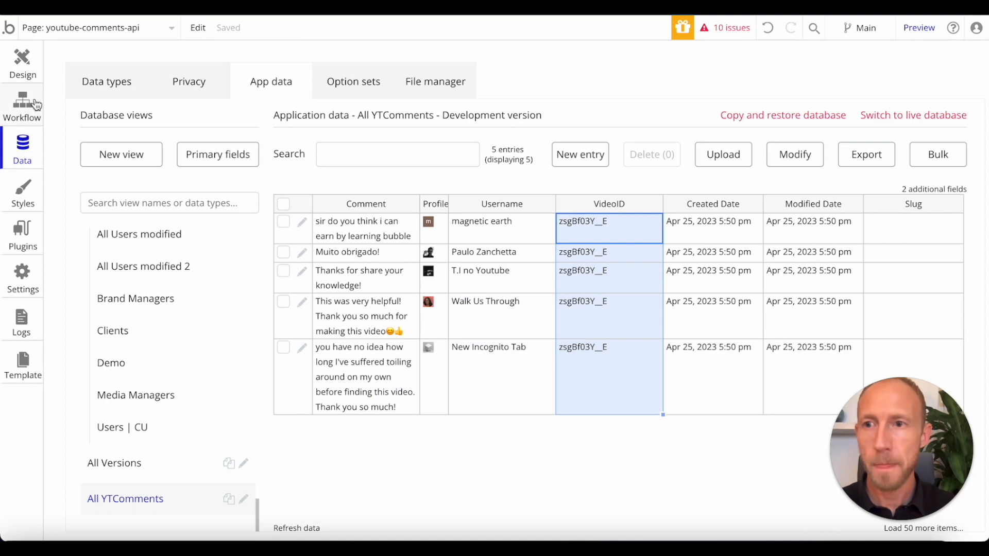
Inspect the repeating group's Search for YTComments data source and its VideoID constraint in the page design
click(19, 62)
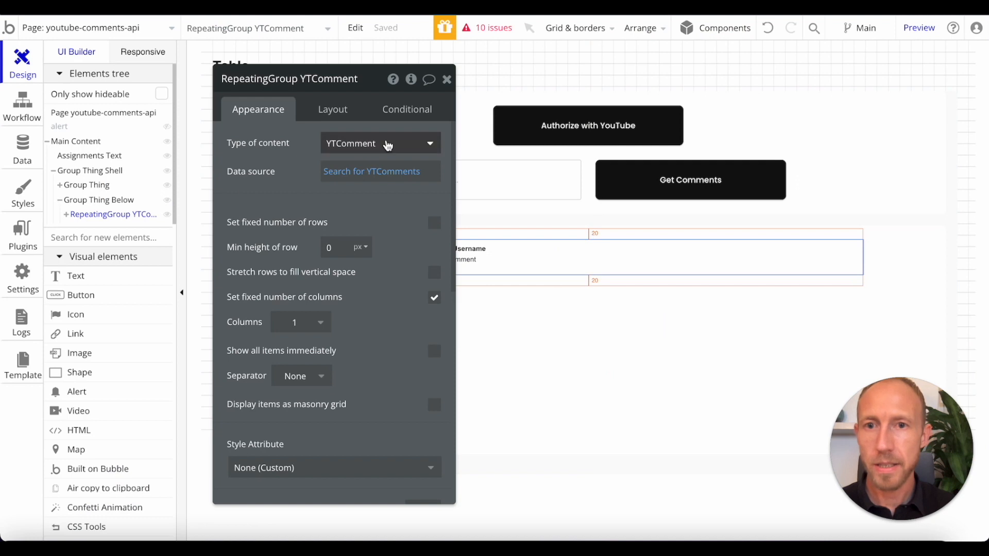
click(354, 172)
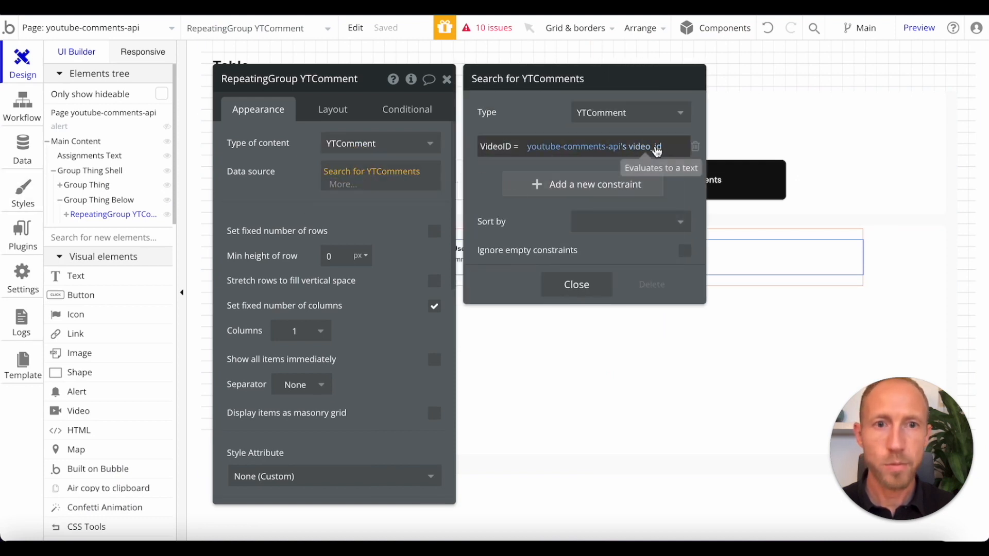
click(399, 204)
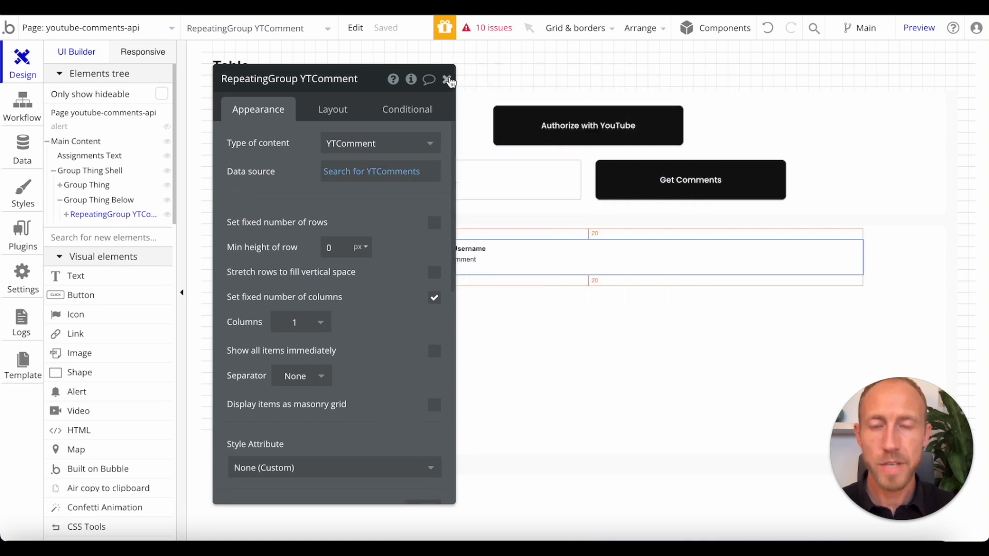
click(447, 80)
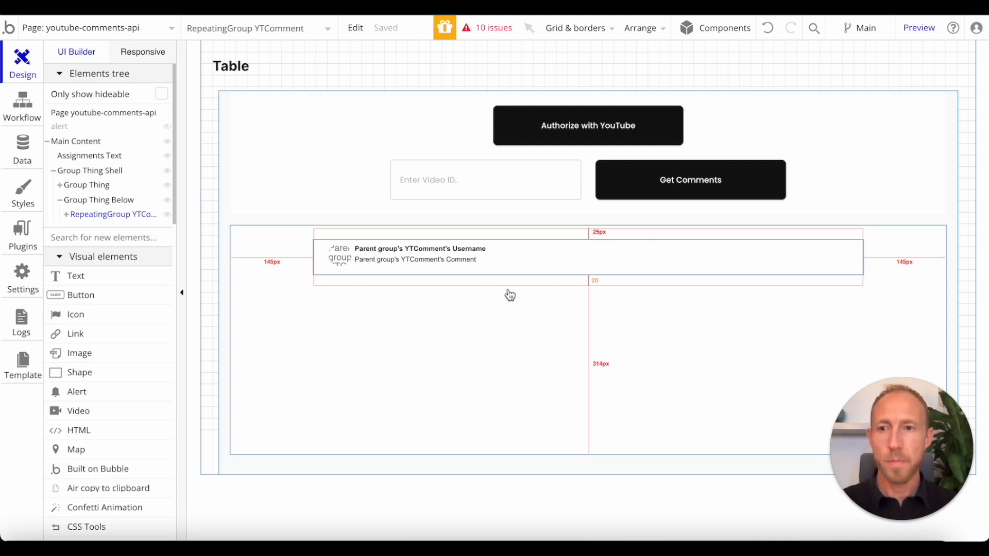
Inspect the nested groups, text elements and image in the repeating group's cell and the YTComment data each one uses
click(580, 268)
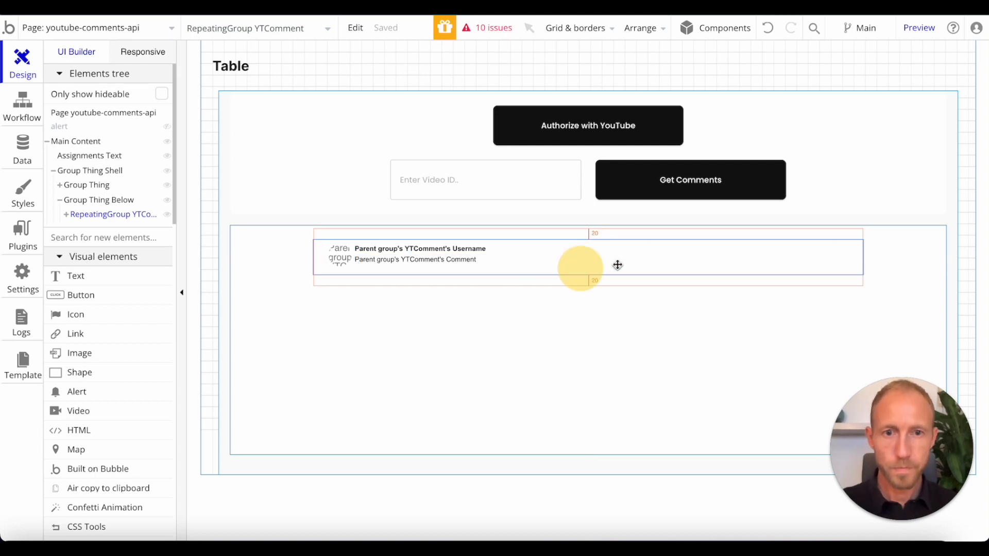
click(67, 215)
click(73, 231)
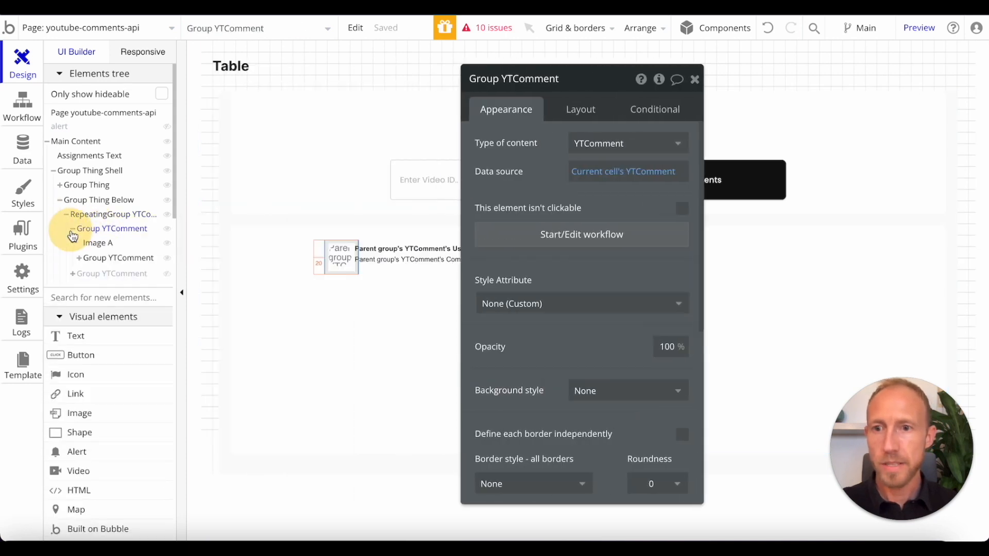
click(97, 243)
click(111, 257)
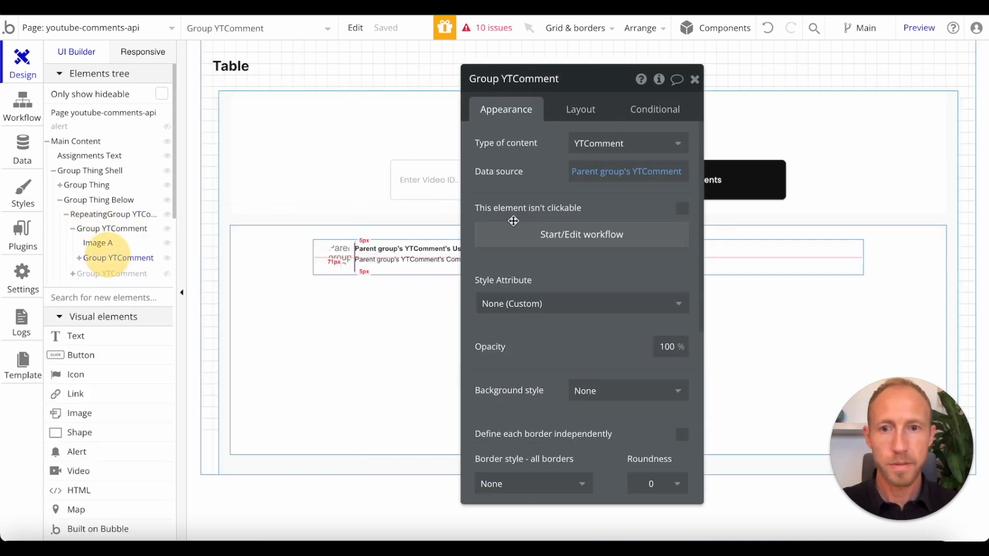
click(79, 257)
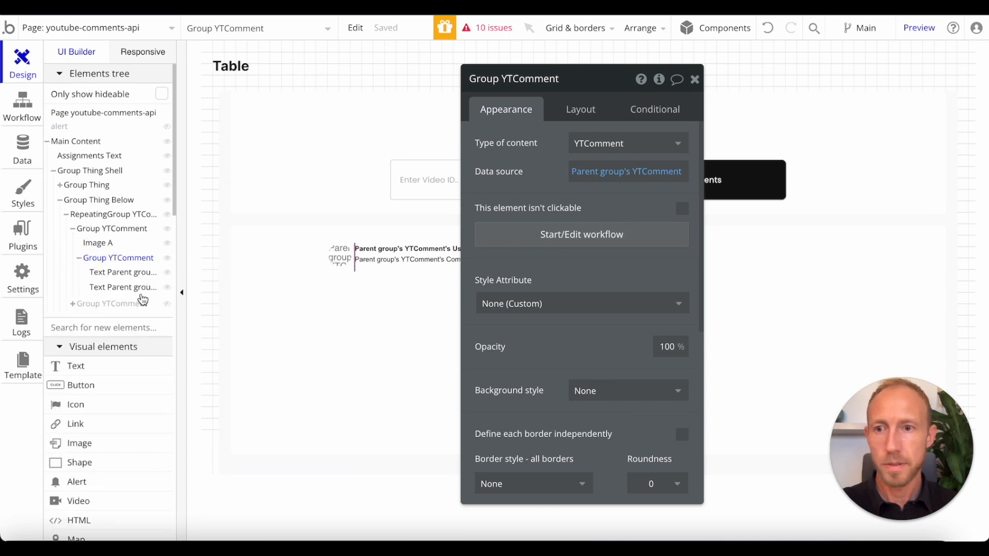
click(116, 272)
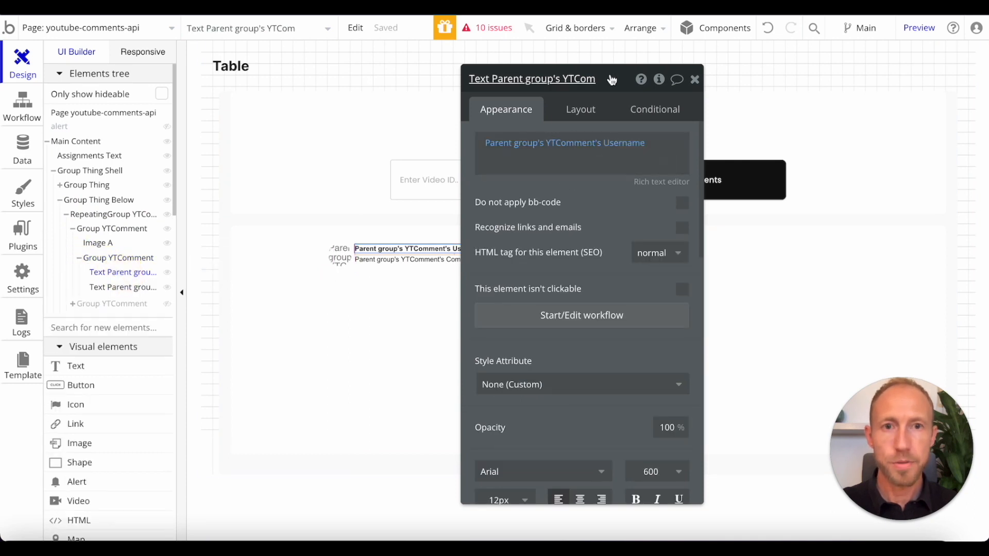
drag(611, 79, 817, 59)
click(441, 259)
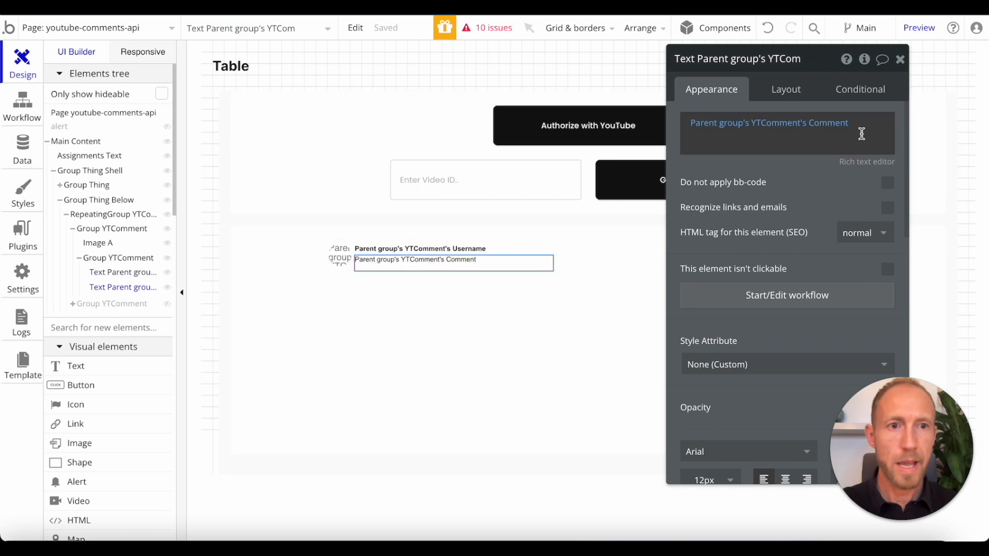
click(337, 256)
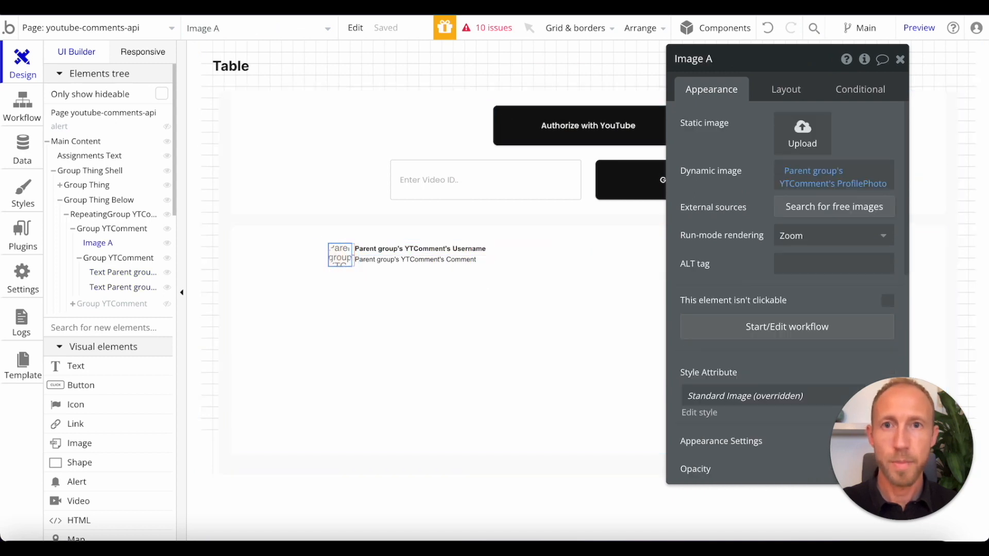
Delete all YTComment records from the development app data
click(22, 150)
click(283, 204)
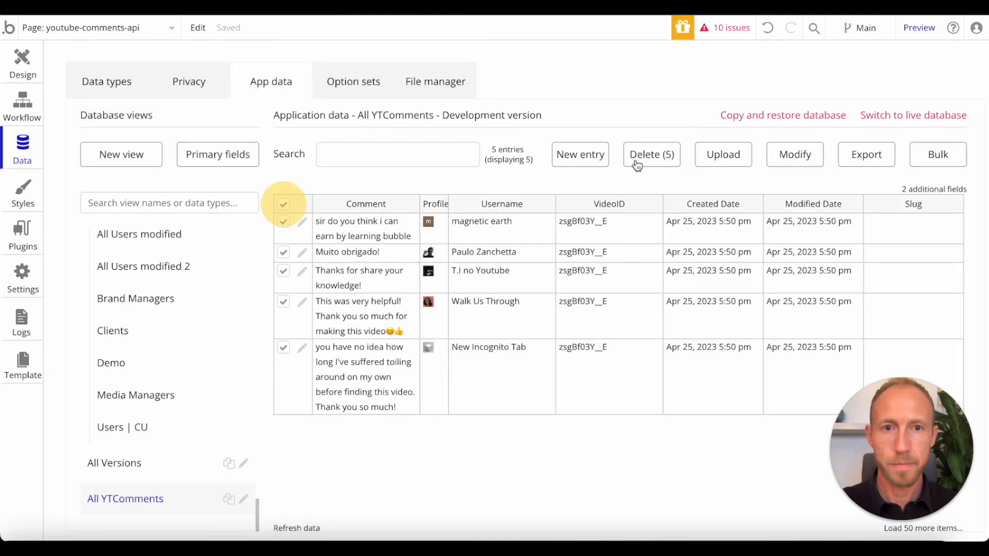
click(658, 160)
click(511, 182)
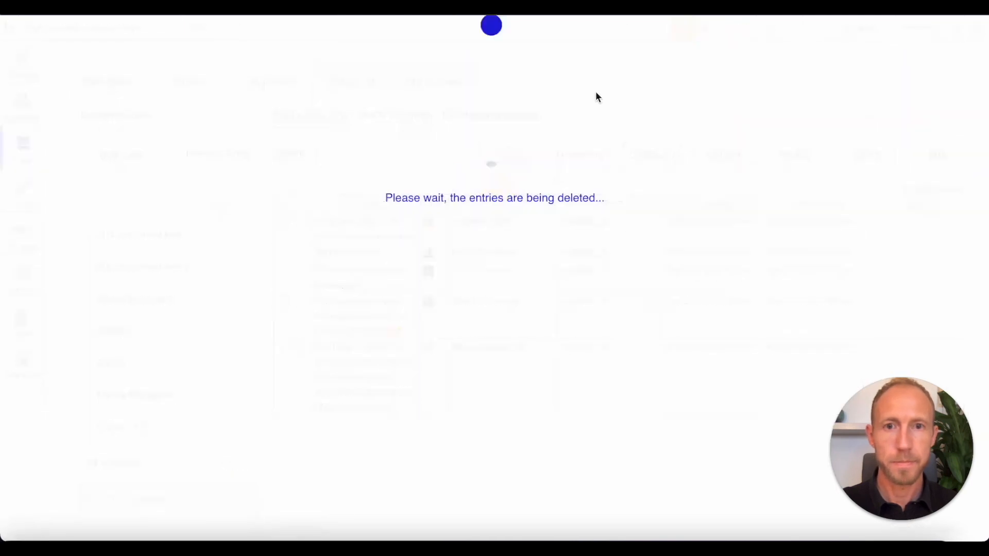
click(491, 202)
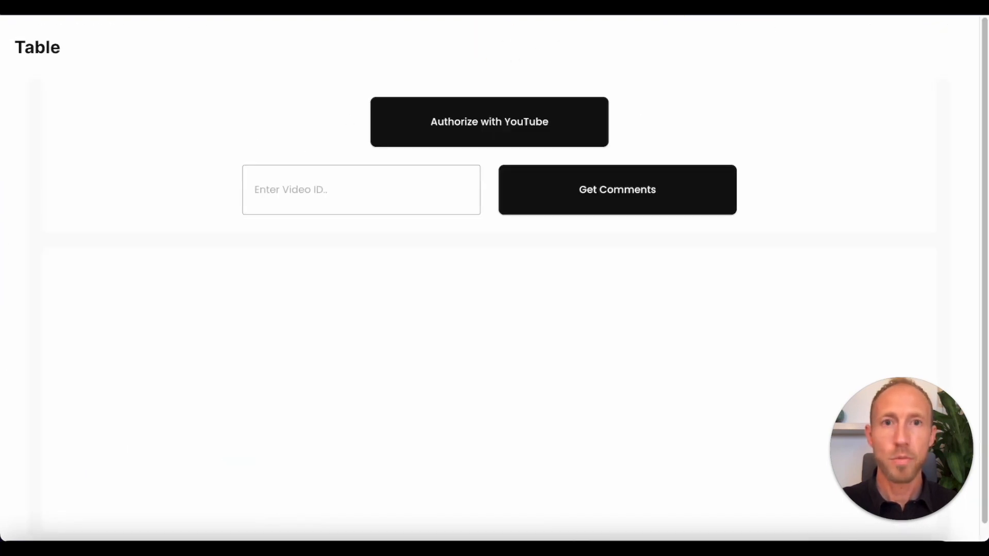
Examine the comments under the SendGrid setup tutorial video on YouTube
click(565, 6)
scroll(475, 74, up, 4)
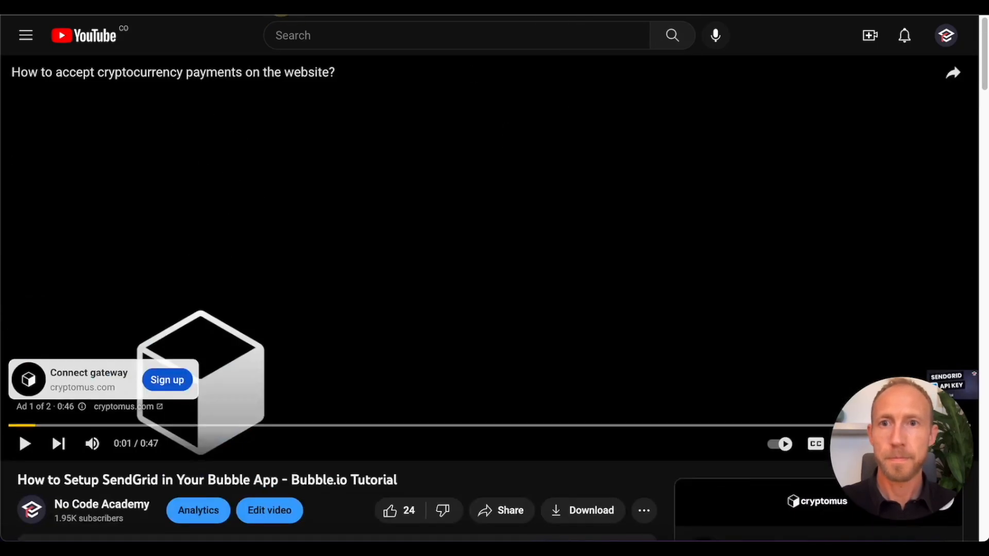
scroll(446, 263, down, 5)
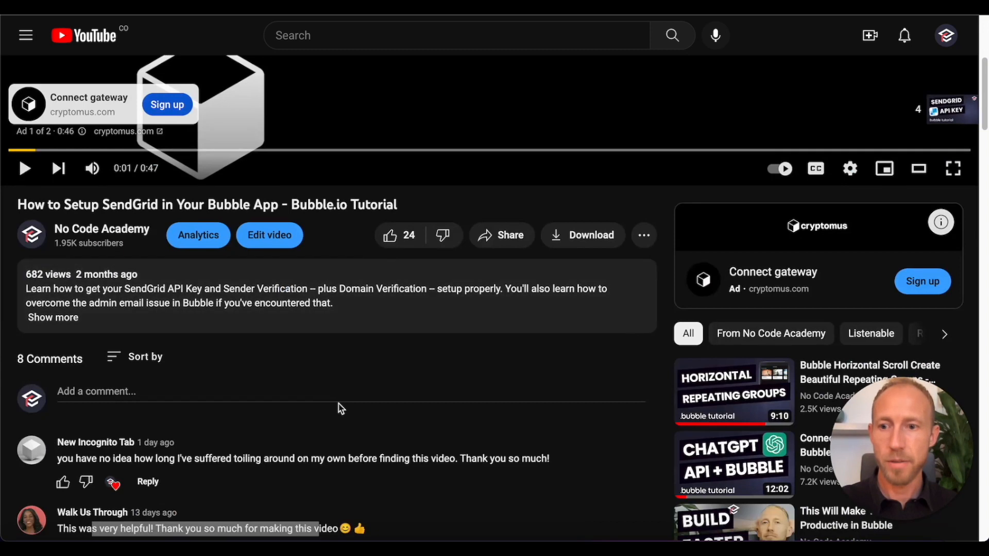
scroll(338, 407, down, 5)
drag(208, 175, 330, 203)
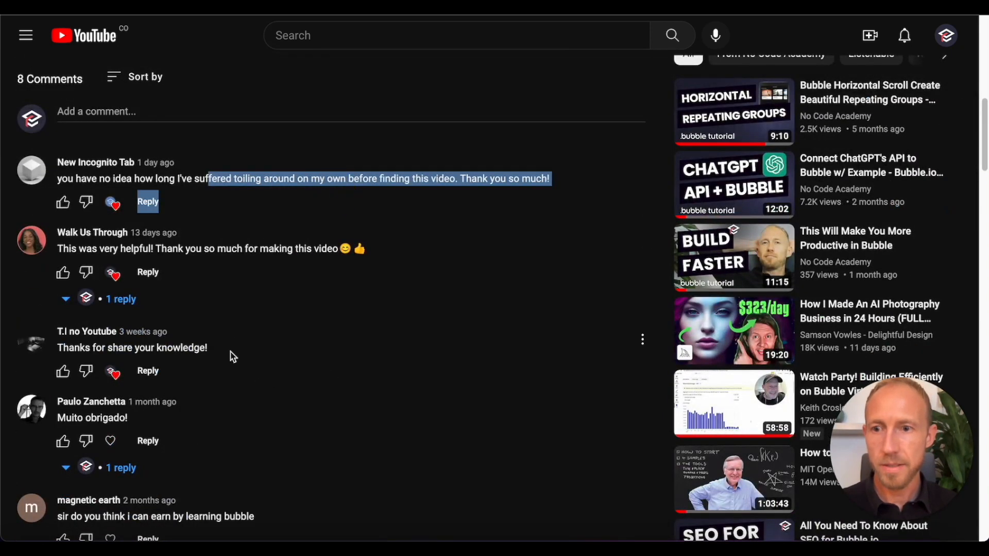
scroll(172, 334, down, 5)
scroll(242, 329, up, 14)
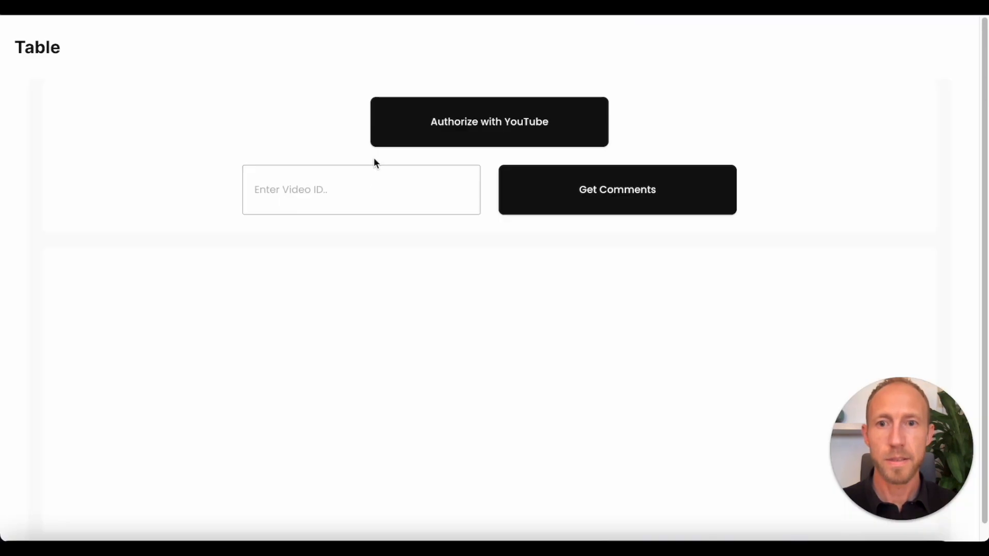
Enter the video ID zsgBf03Y__E on the running page
click(364, 197)
text(zsgBf03Y__E)
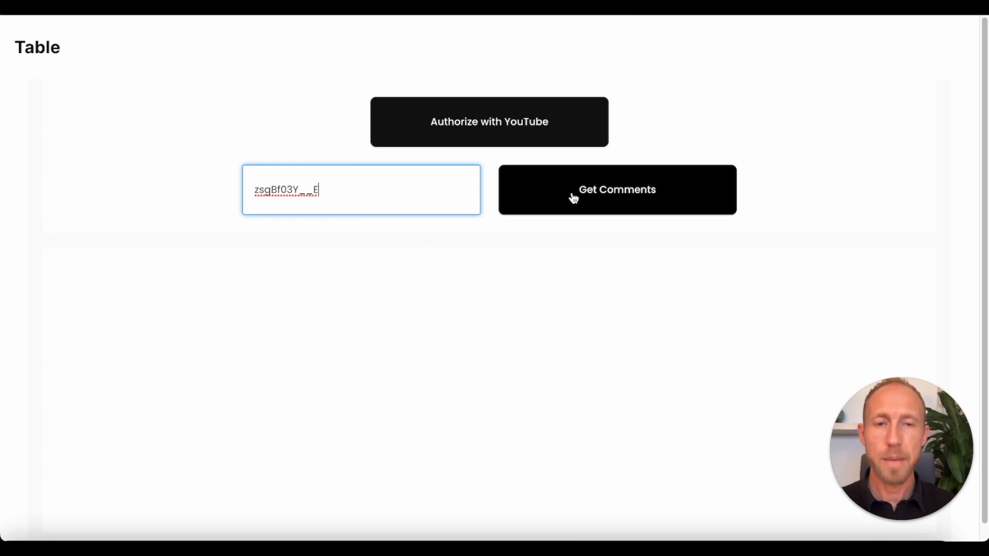
Switch to BBEdit and examine the individual comment threads in the YouTube API's JSON response
click(567, 547)
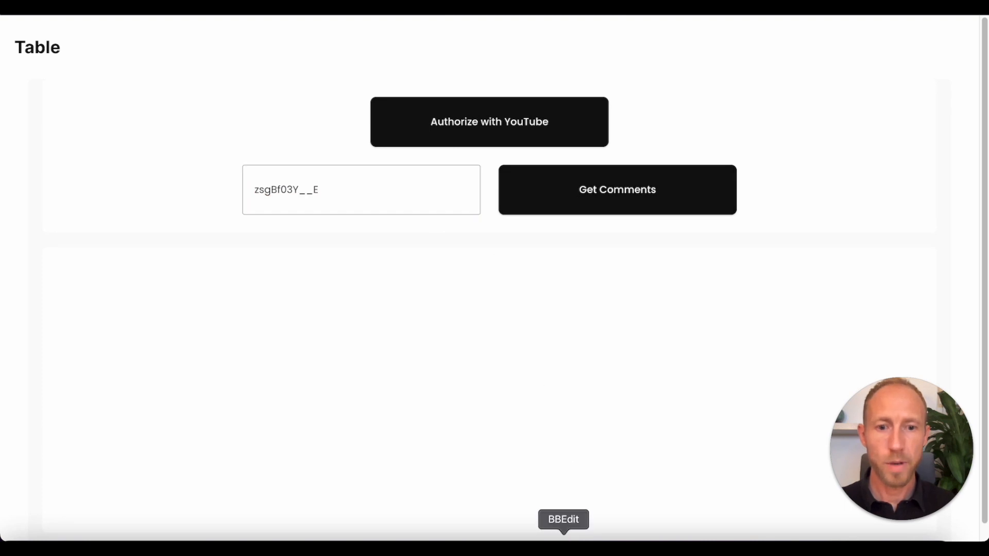
click(566, 547)
drag(477, 173, 642, 401)
scroll(608, 302, down, 9)
drag(507, 260, 658, 399)
scroll(631, 361, down, 8)
scroll(631, 361, down, 8)
drag(451, 140, 624, 340)
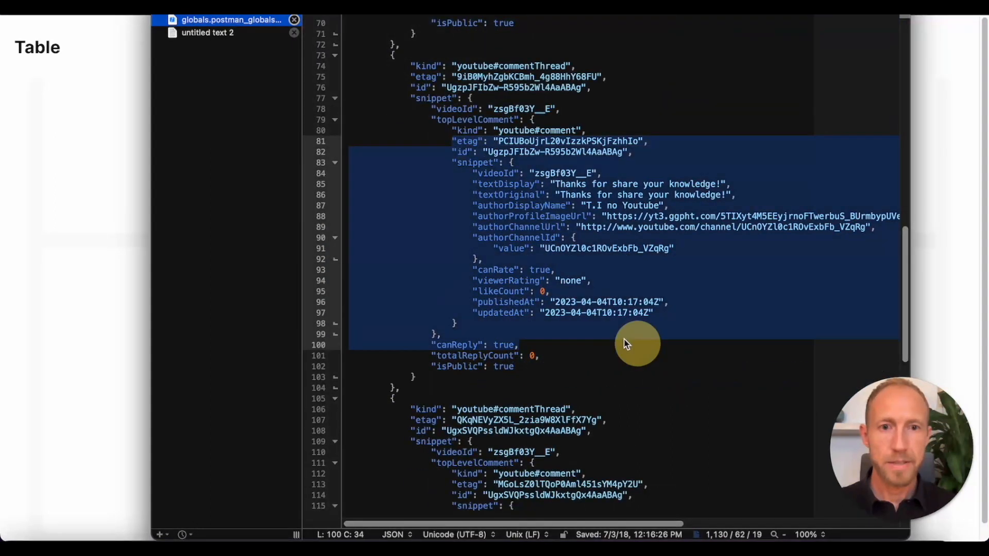
scroll(566, 335, down, 10)
drag(437, 260, 668, 431)
click(84, 231)
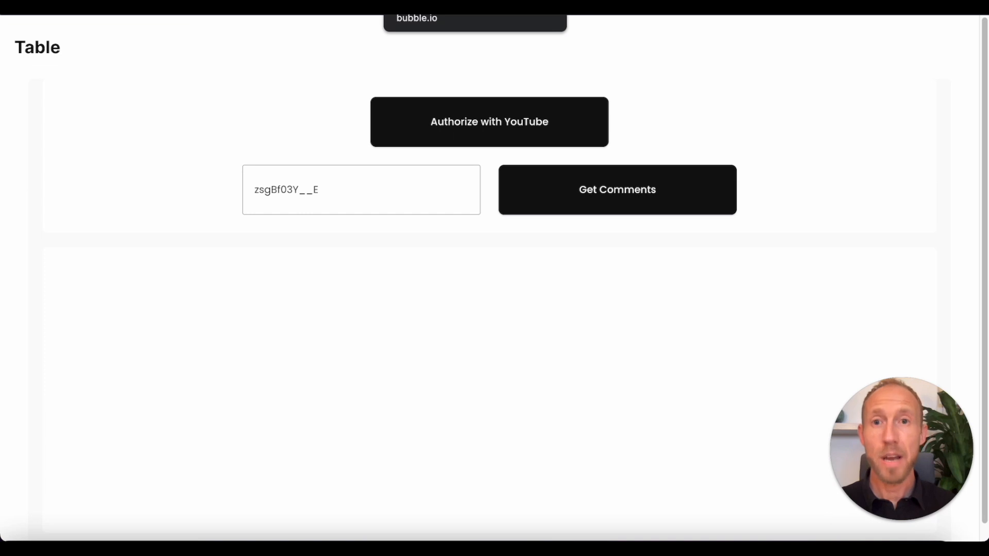
Check the YTComments table in Bubble's app data for any remaining records
click(433, 6)
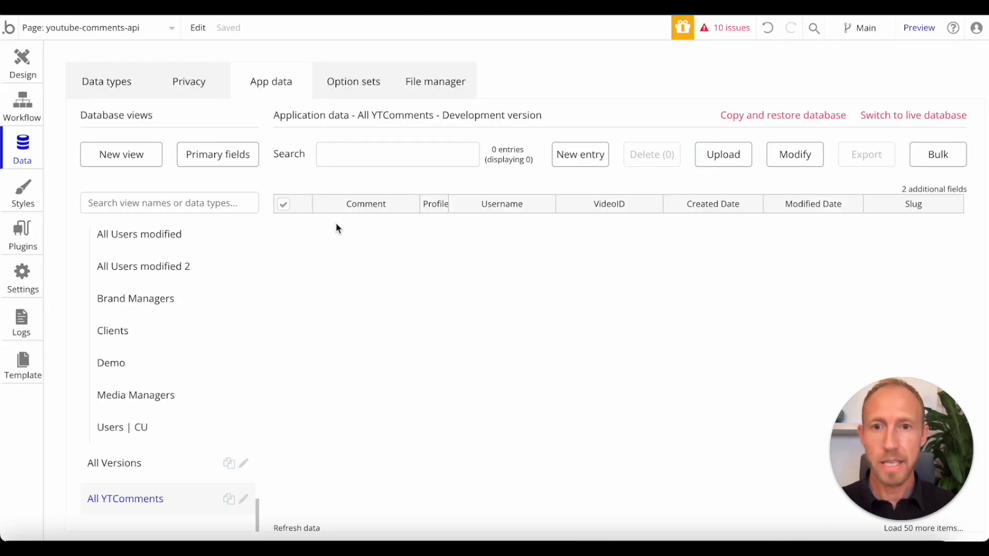
click(284, 205)
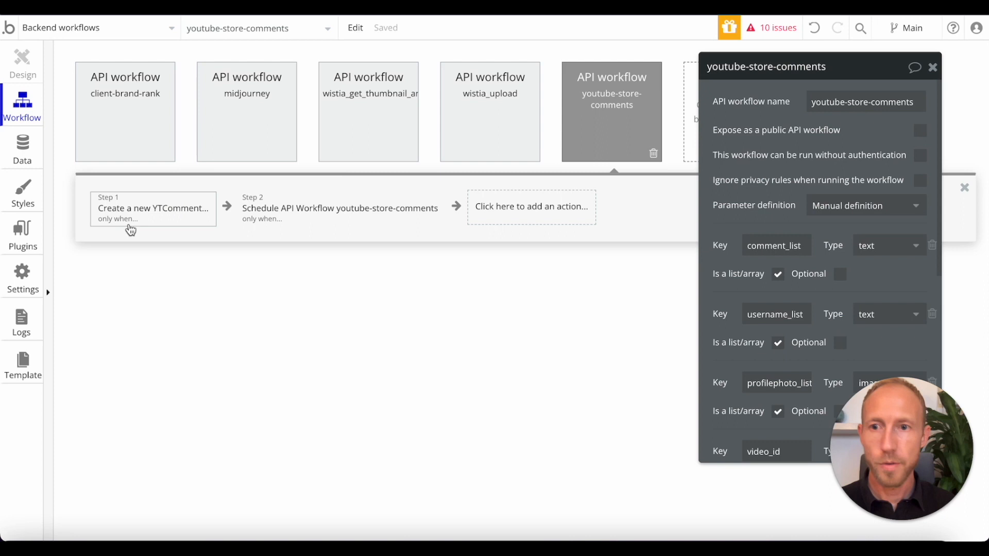
click(127, 207)
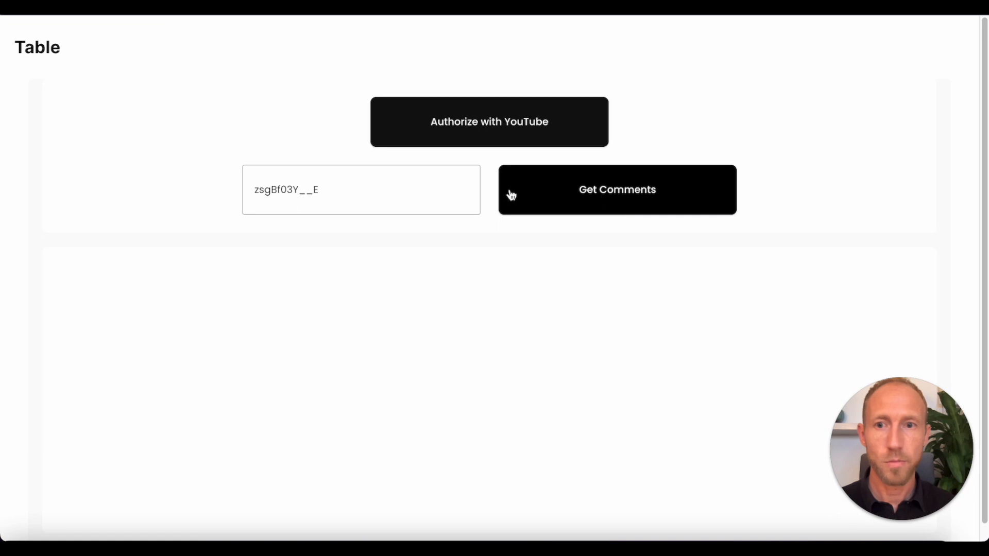
Get the comments for the entered video ID and review the usernames and comments in the repeating group
click(577, 200)
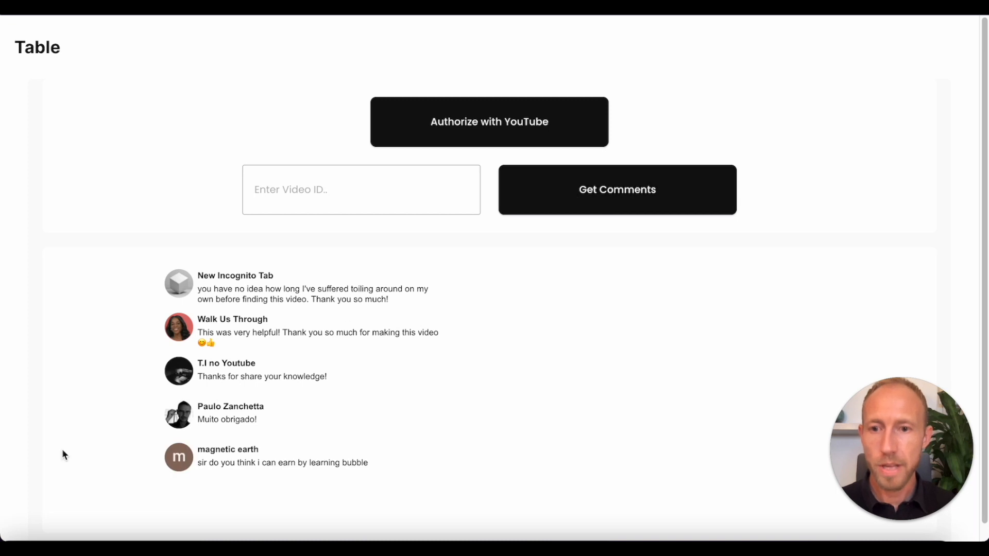
drag(153, 256, 412, 474)
click(125, 349)
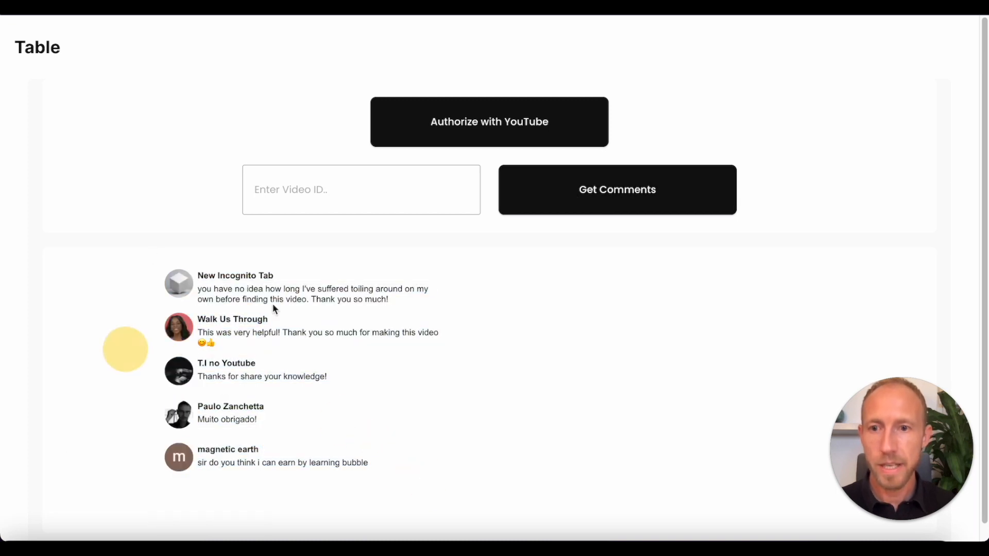
triple_click(270, 373)
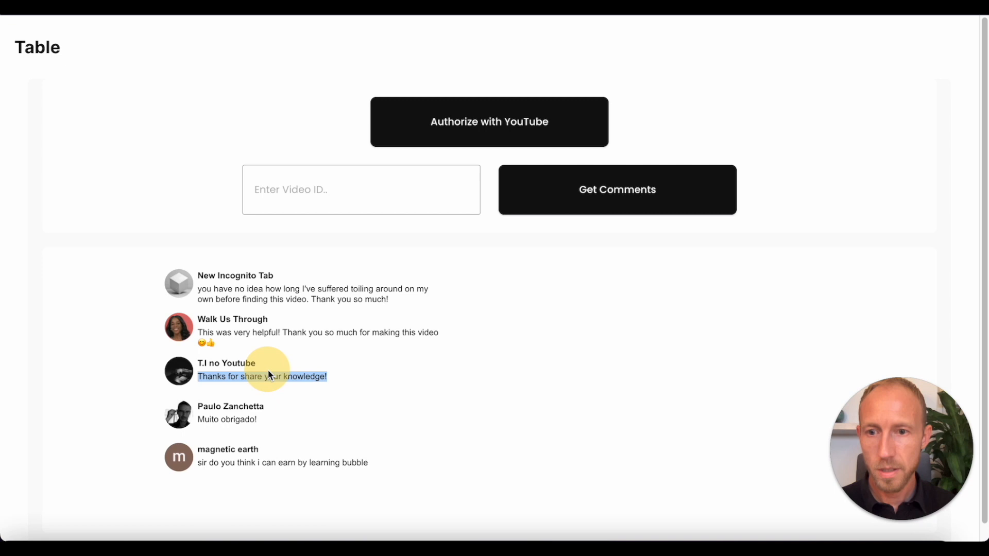
triple_click(249, 420)
triple_click(310, 456)
click(259, 427)
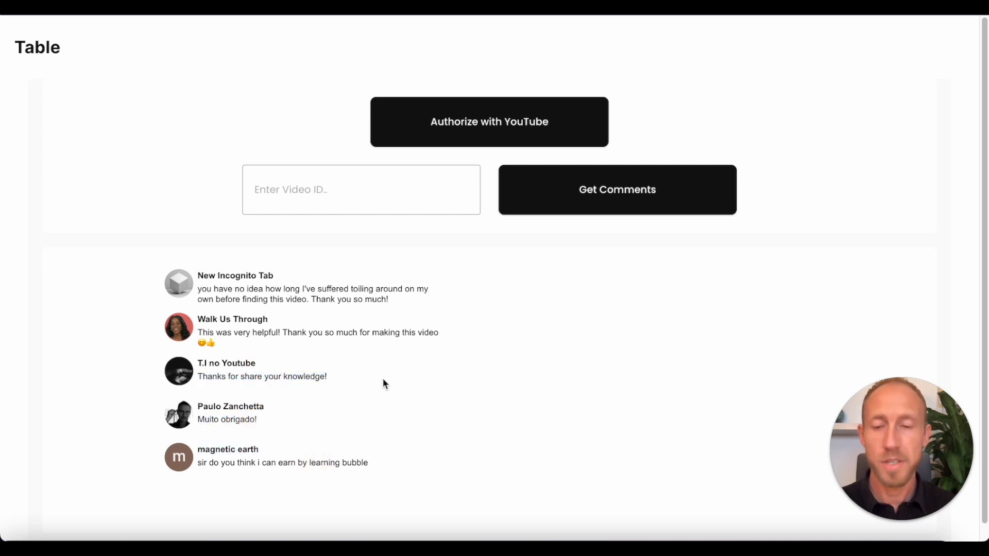
drag(391, 471, 121, 255)
click(103, 247)
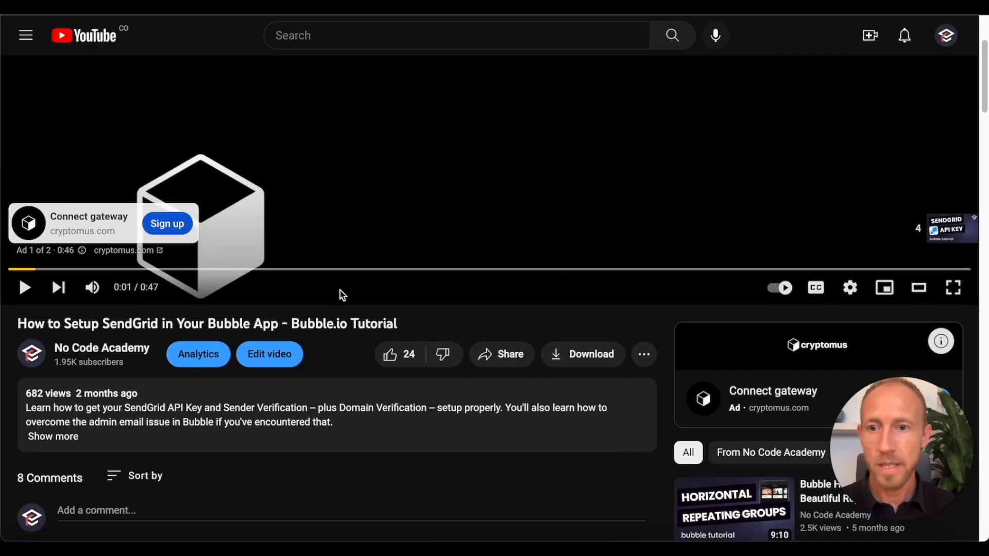
Compare the listed comments with the original ones under the YouTube video
scroll(338, 294, down, 10)
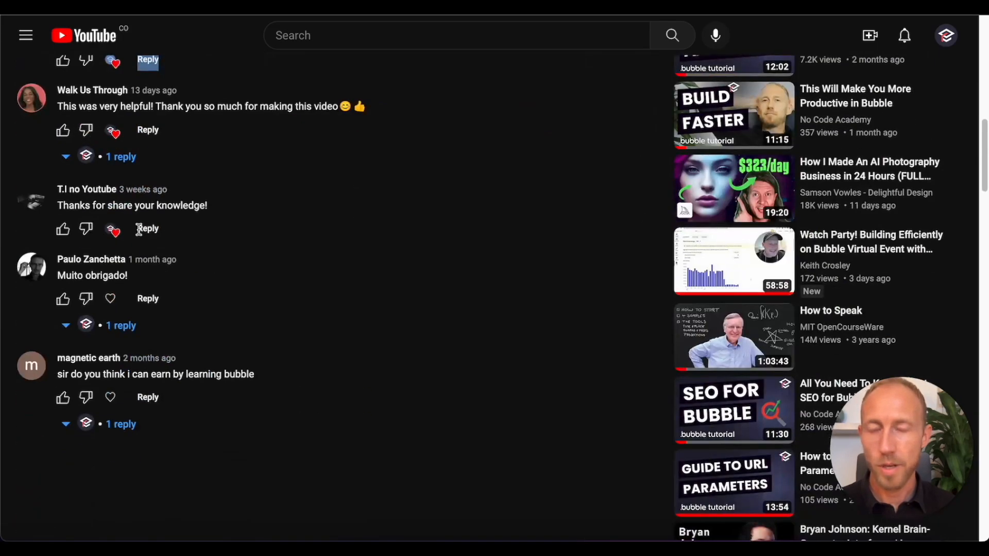
click(318, 412)
scroll(282, 331, up, 3)
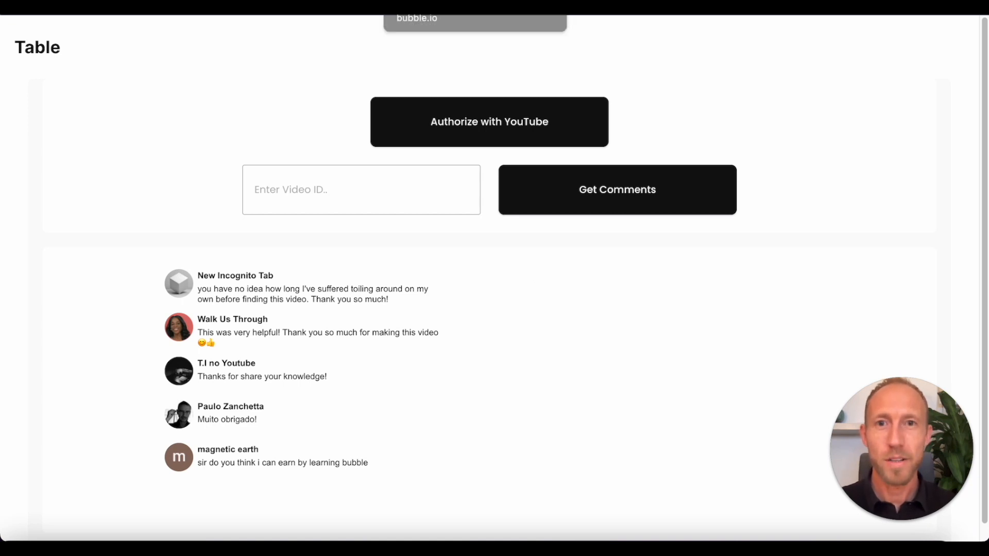
Check the newly stored YTComment records and their comment texts in Bubble's app data
click(453, 5)
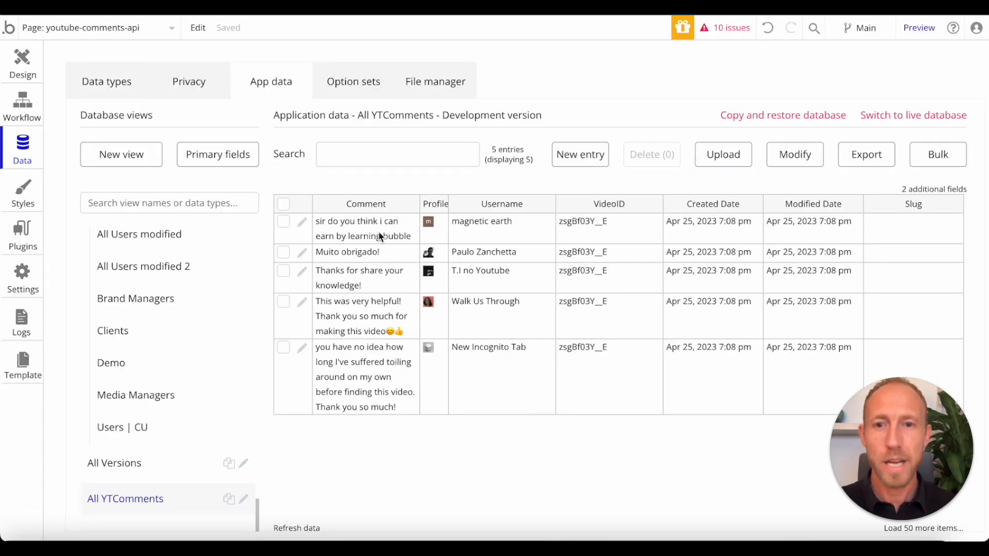
drag(378, 236, 392, 399)
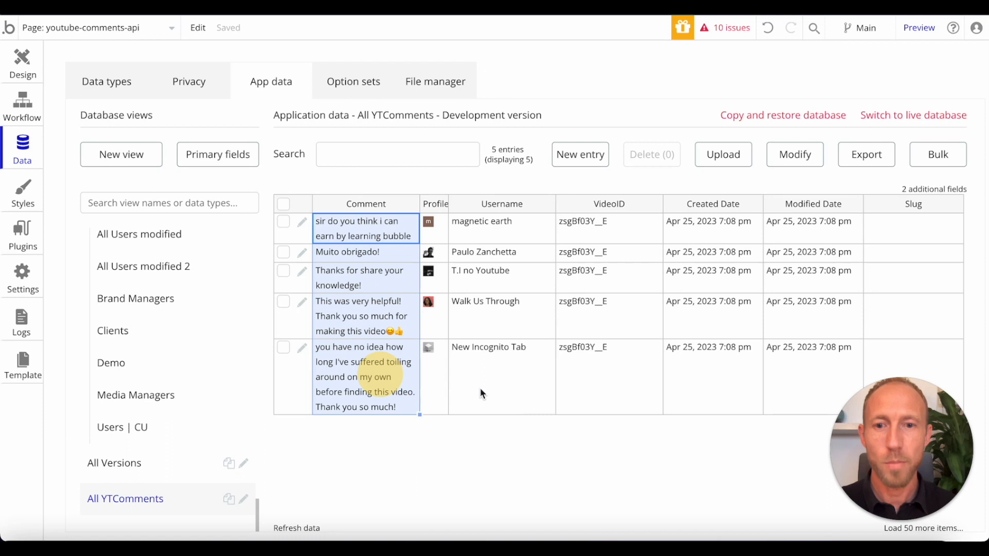
click(609, 114)
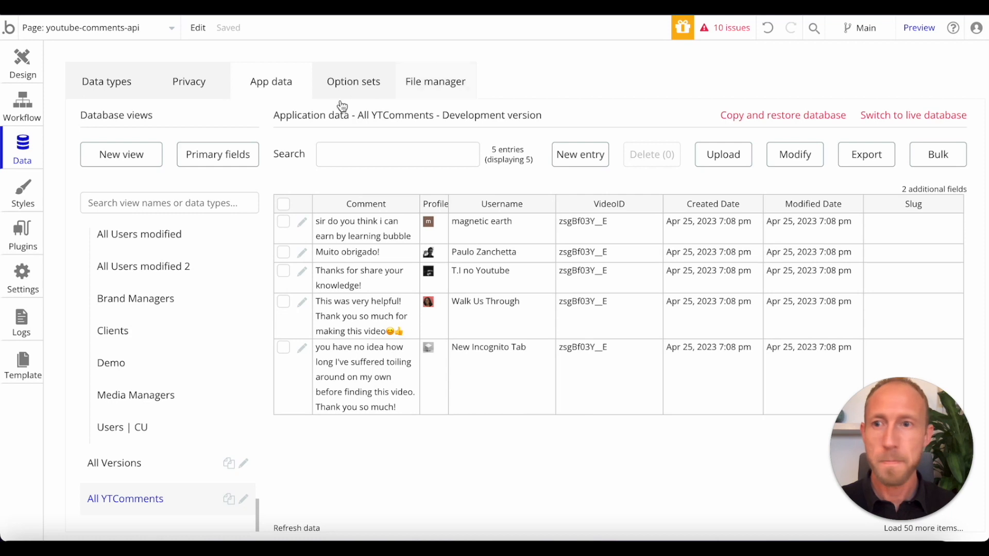
Make the Group YTComment holding the suggested reply and publish button visible on page load, and refresh the preview page
click(23, 71)
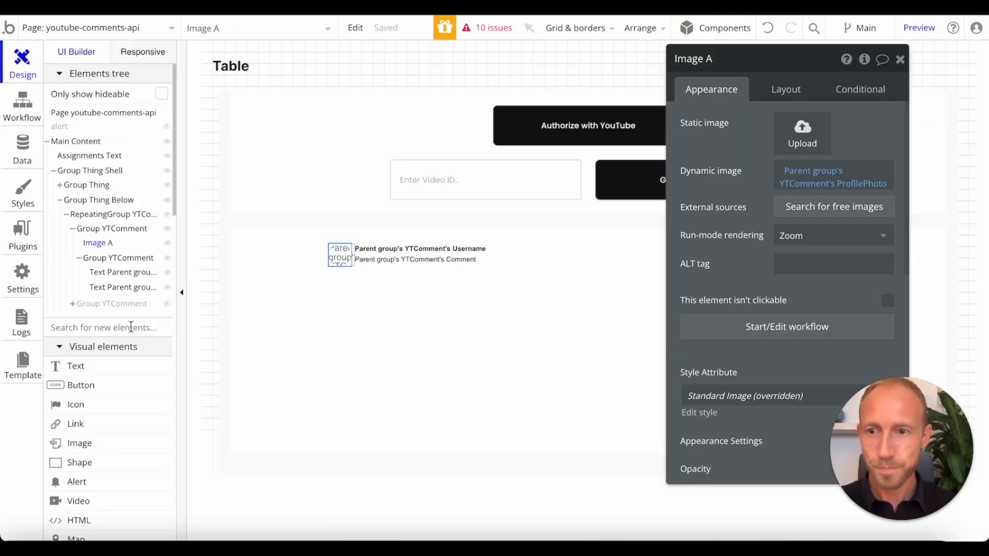
click(130, 305)
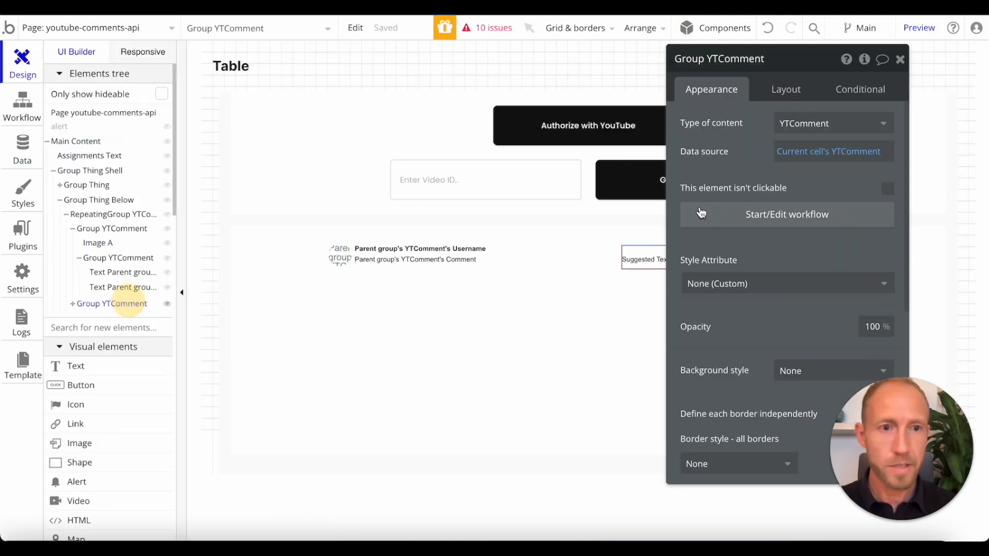
drag(800, 63, 730, 65)
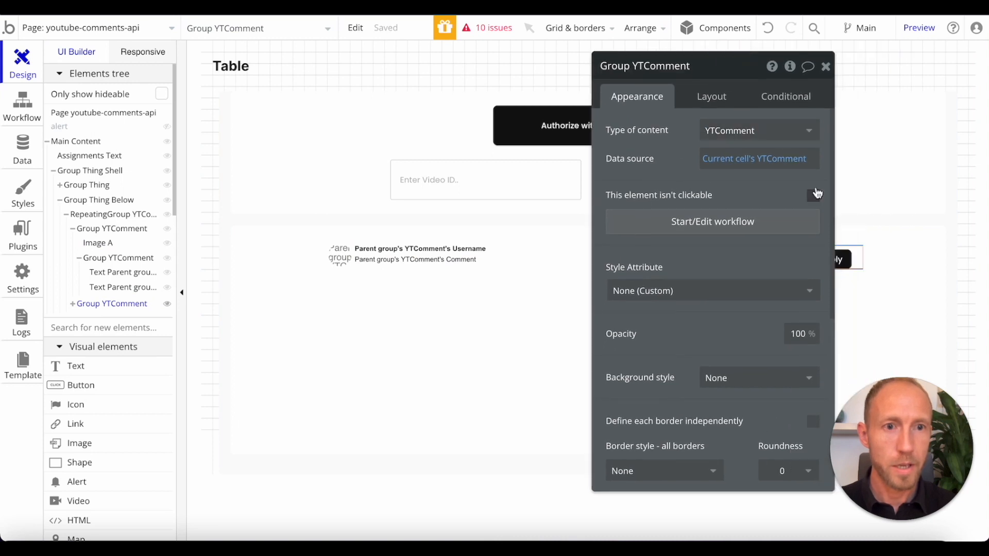
click(711, 96)
click(813, 188)
click(813, 189)
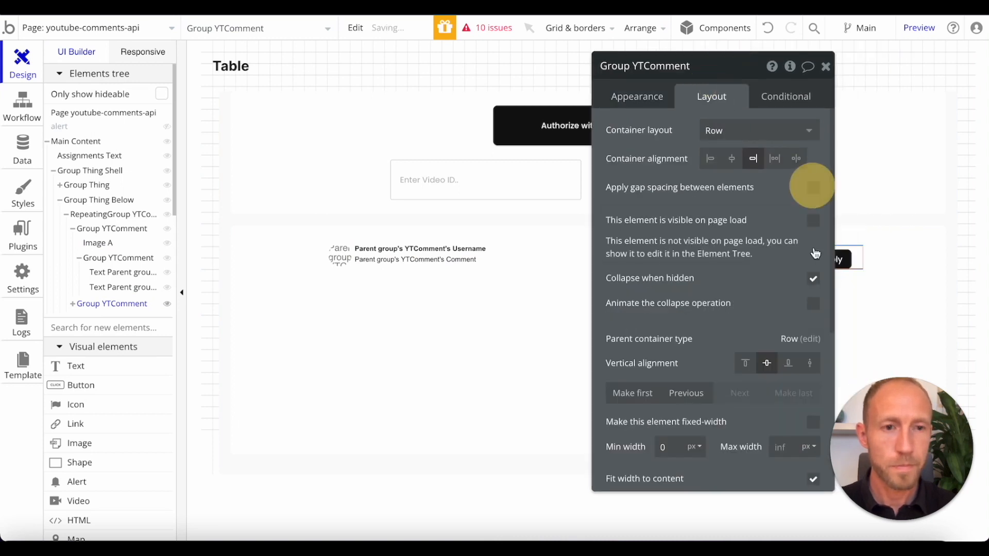
click(813, 221)
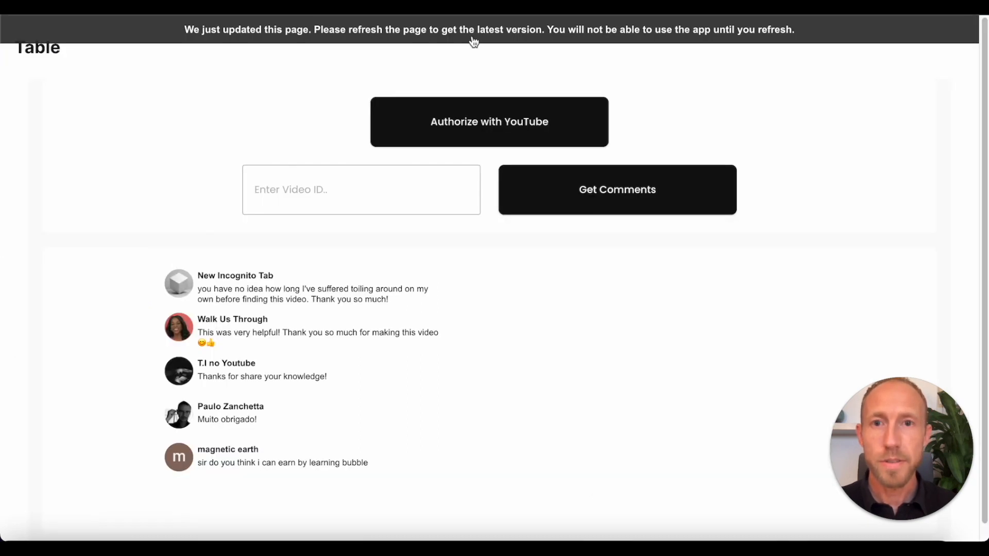
click(473, 41)
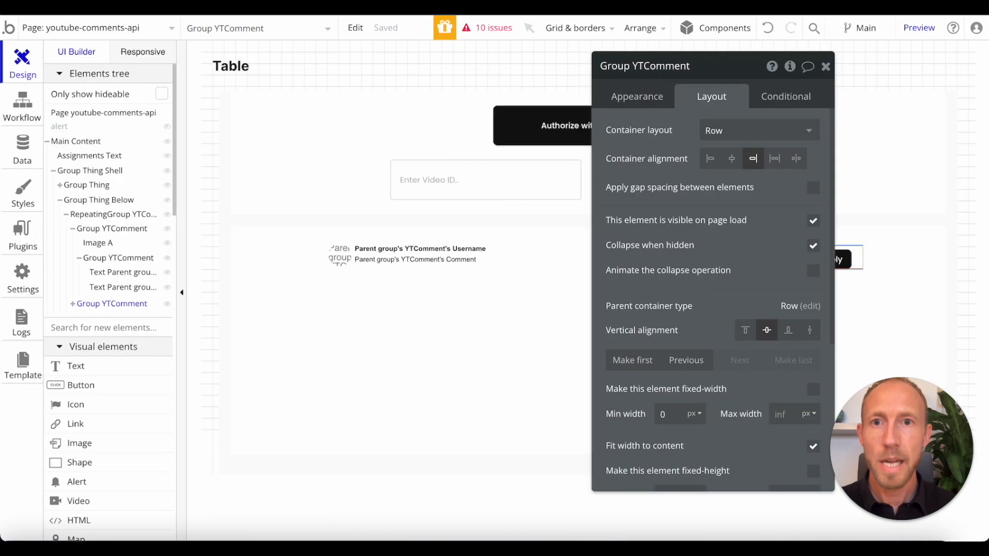
Delete all YTComment records from Bubble's development app data and hide the deletion message for future deletions
click(22, 150)
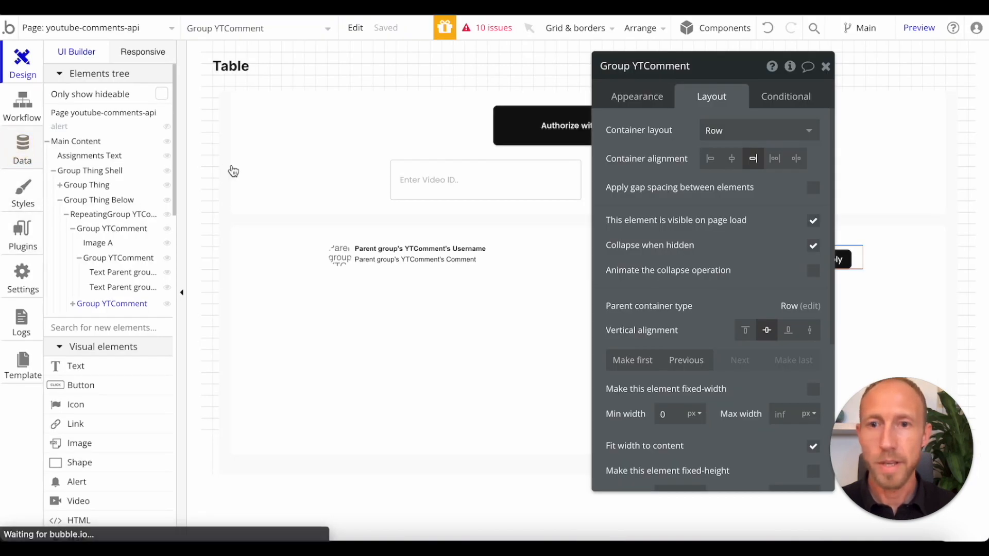
click(284, 204)
click(651, 155)
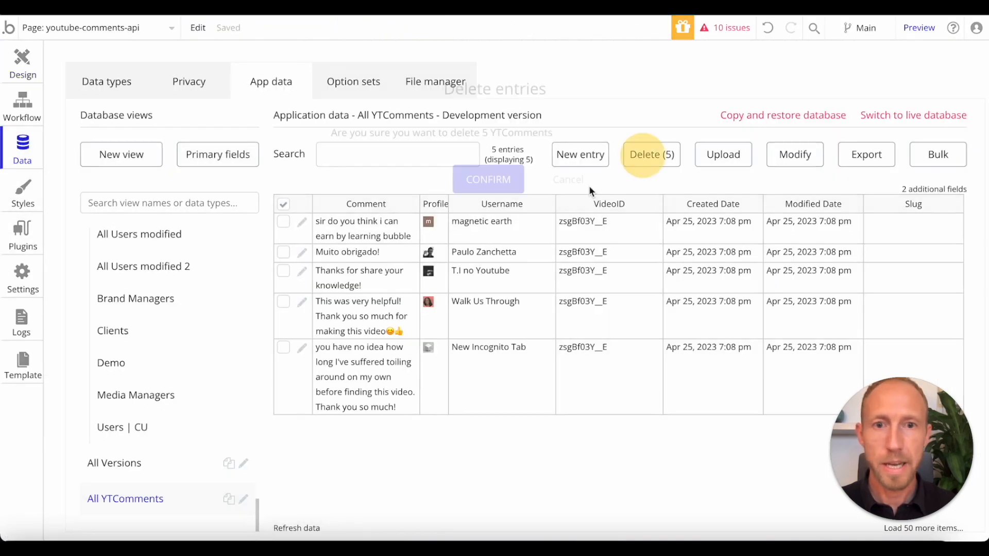
click(504, 180)
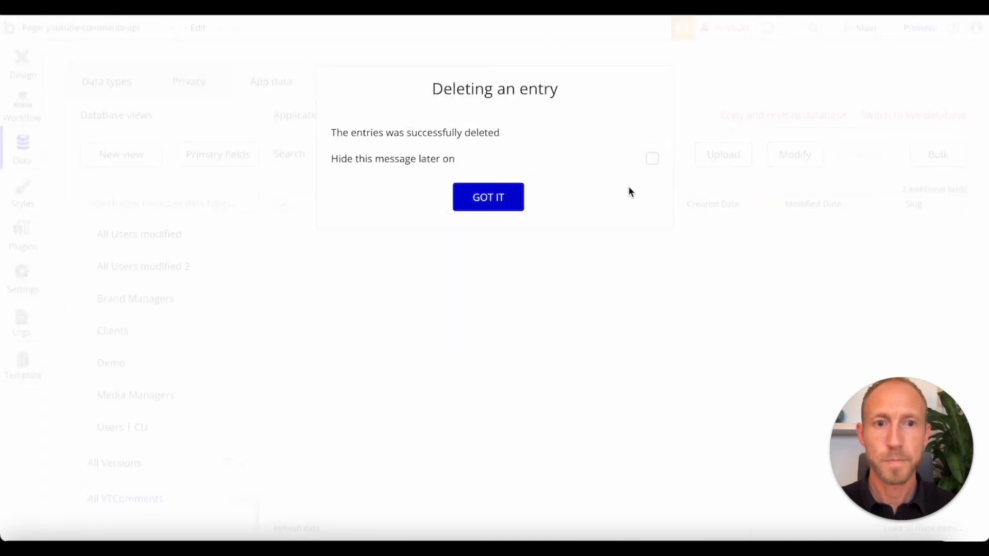
click(651, 159)
click(489, 200)
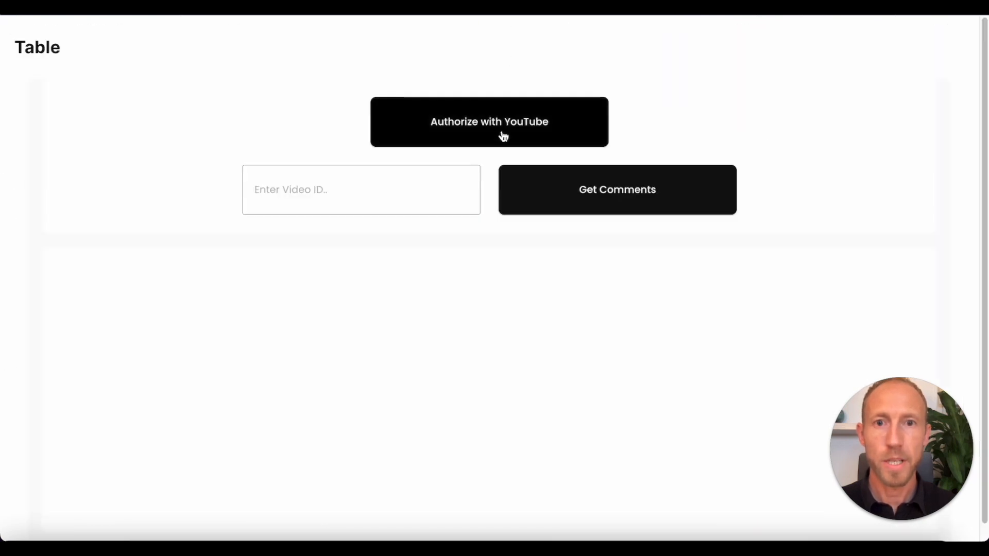
Paste the copied YouTube video ID into the preview page and get its comments
click(384, 198)
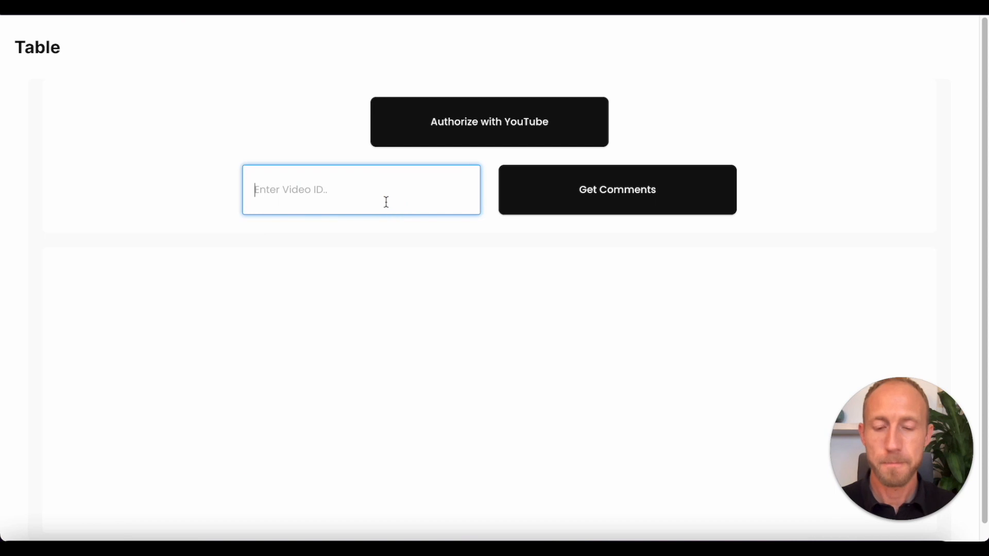
text(zsgBf03Y__E)
click(550, 195)
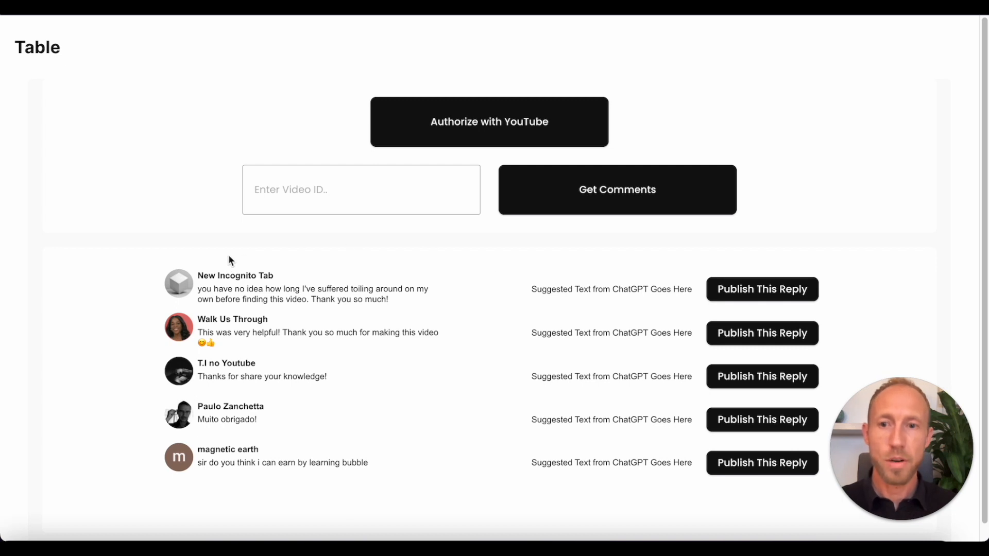
Examine the listed comments alongside their ChatGPT suggested-text placeholders and publish-reply buttons
drag(195, 287, 367, 461)
click(365, 453)
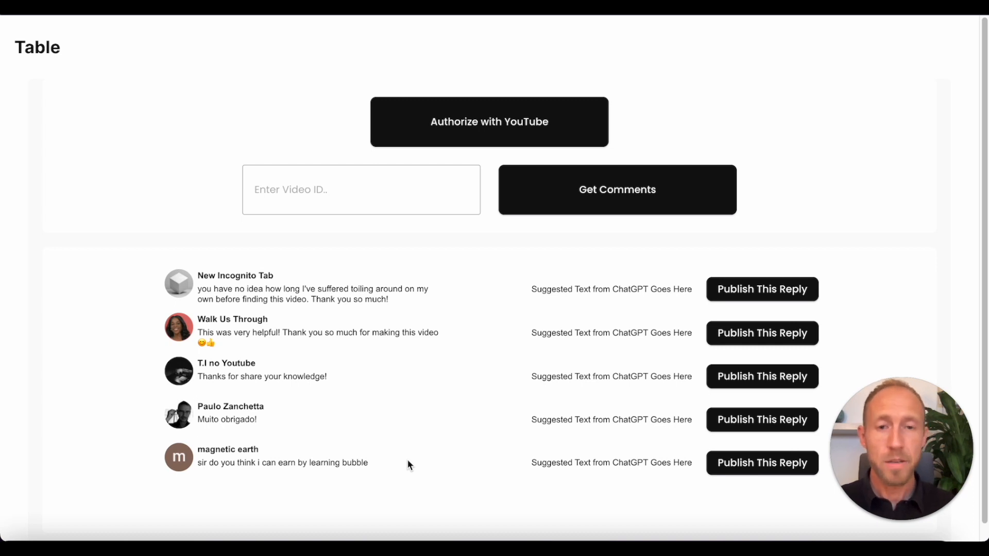
triple_click(596, 289)
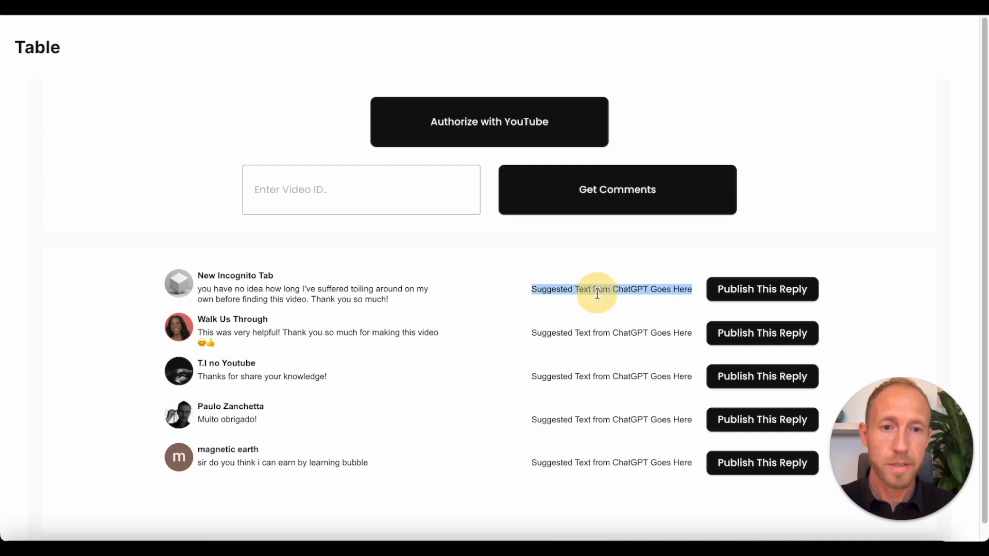
click(564, 265)
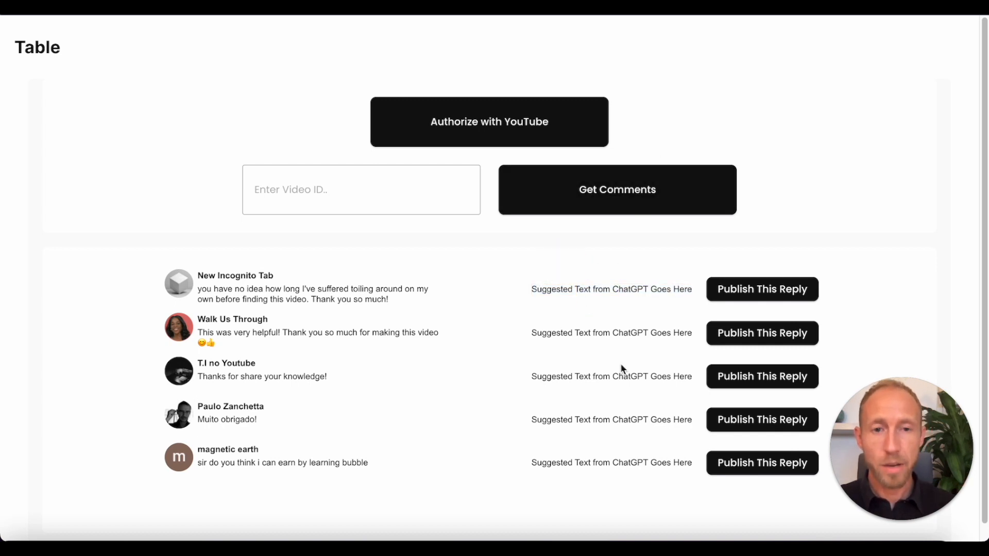
triple_click(230, 288)
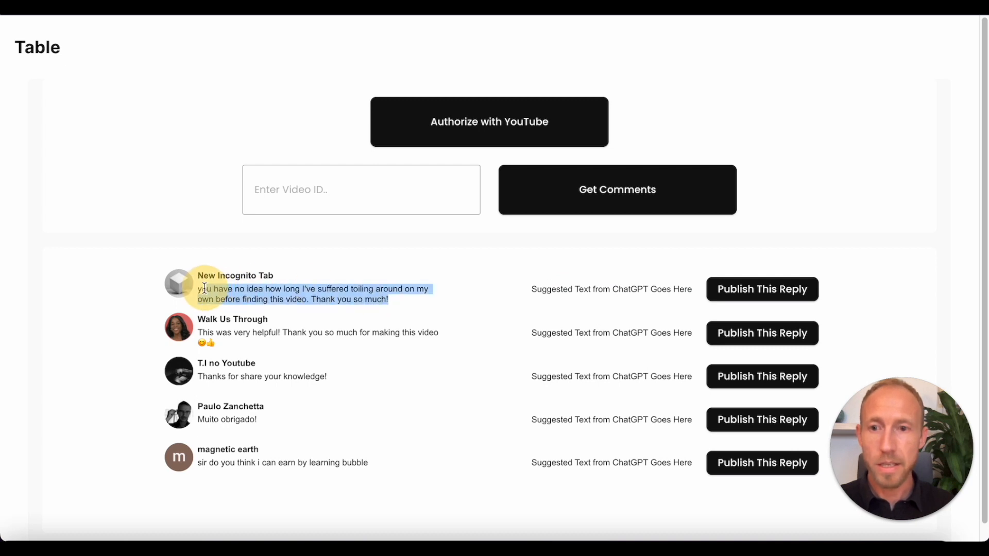
click(354, 285)
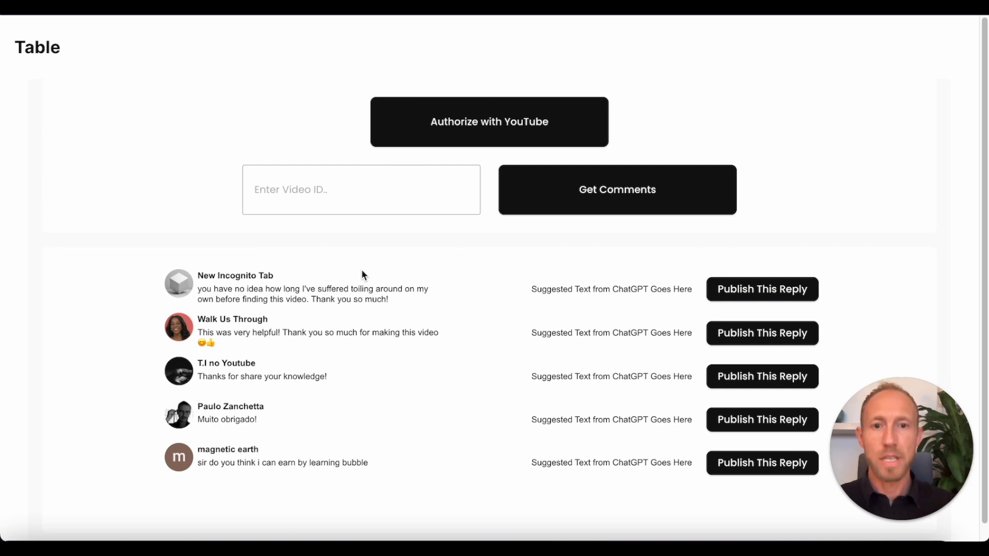
drag(522, 289, 675, 298)
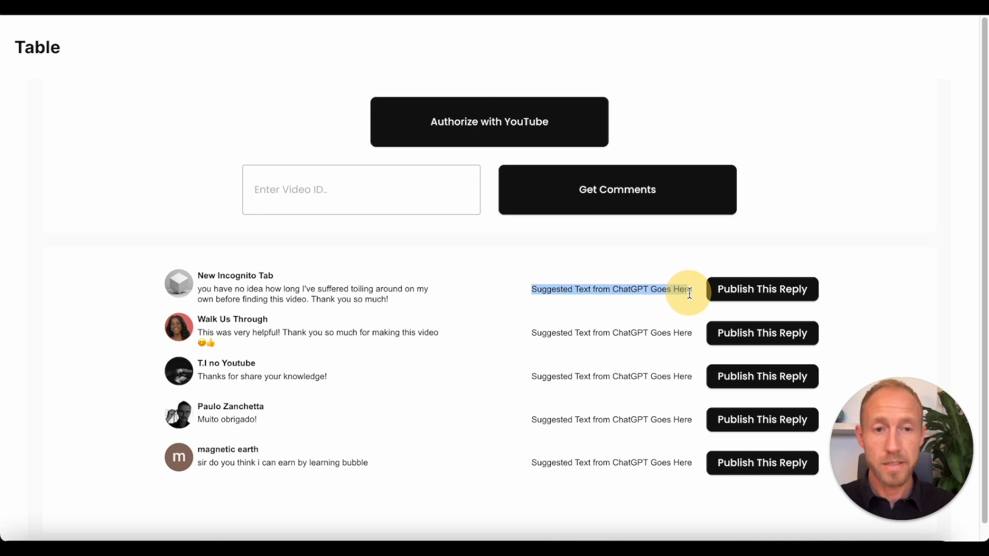
click(689, 294)
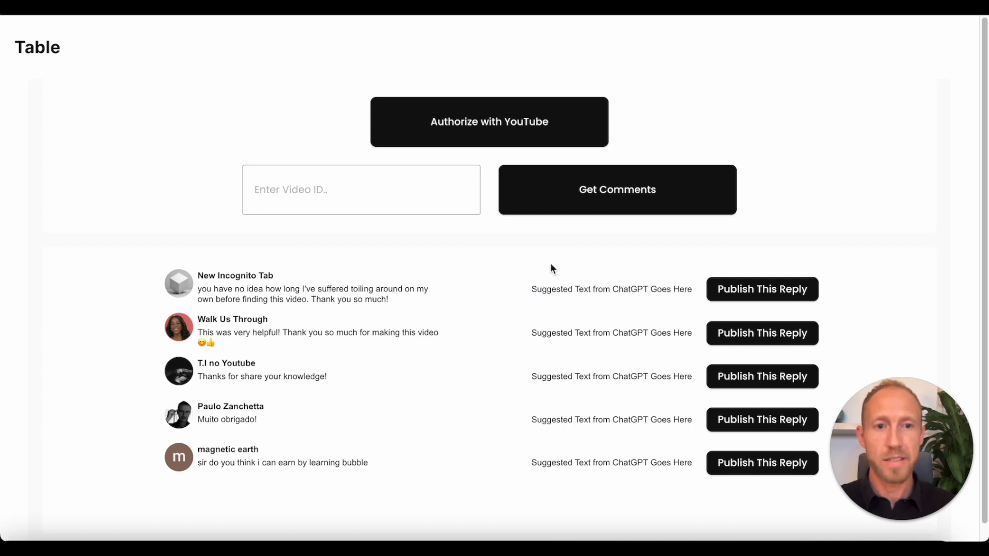
click(704, 265)
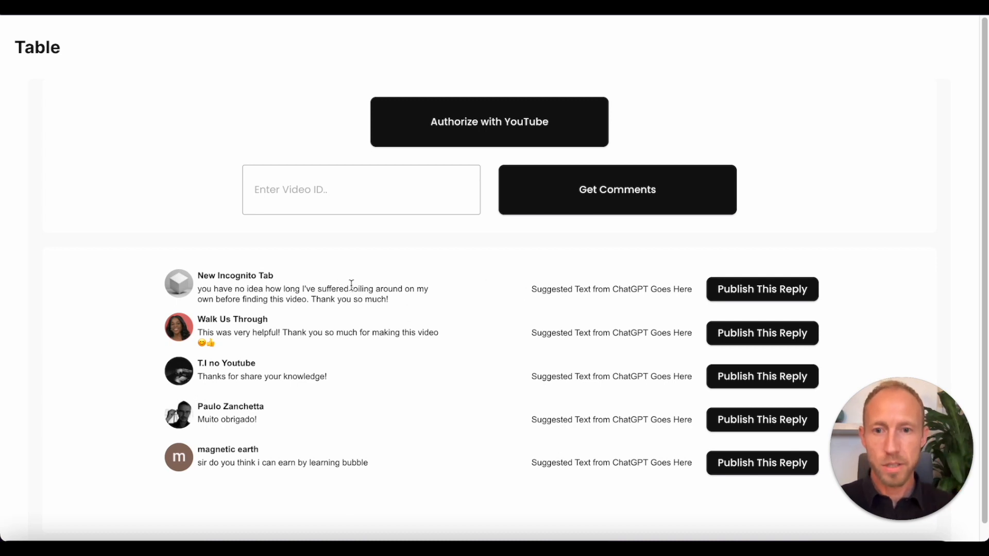
triple_click(289, 292)
click(635, 302)
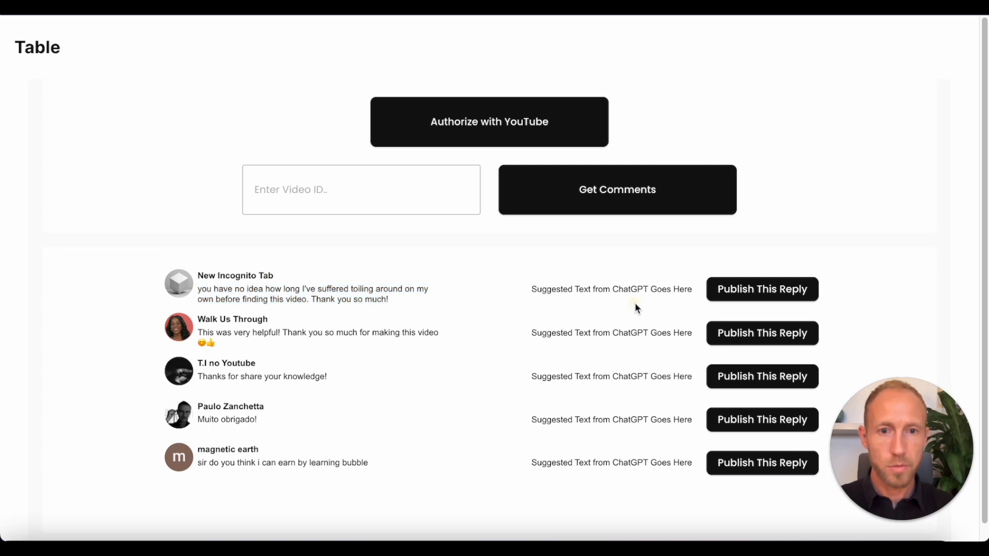